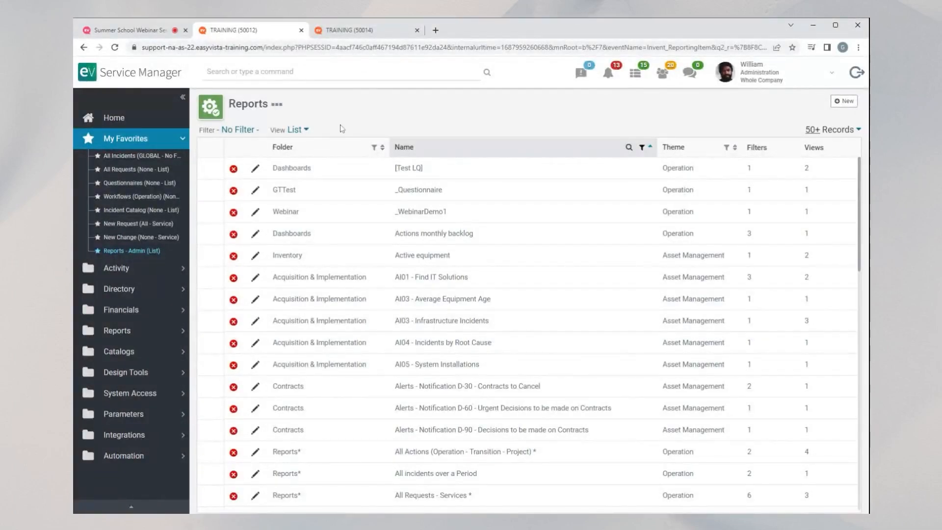
# - Switch to the TRAINING (50014) environment and open the Administration reports list through the global navigation
pyautogui.click(105, 79)
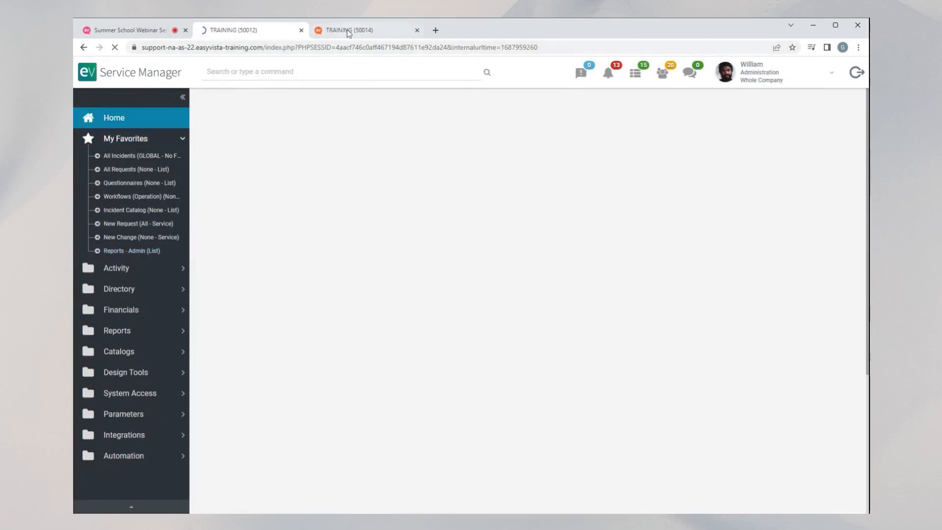
pyautogui.click(338, 30)
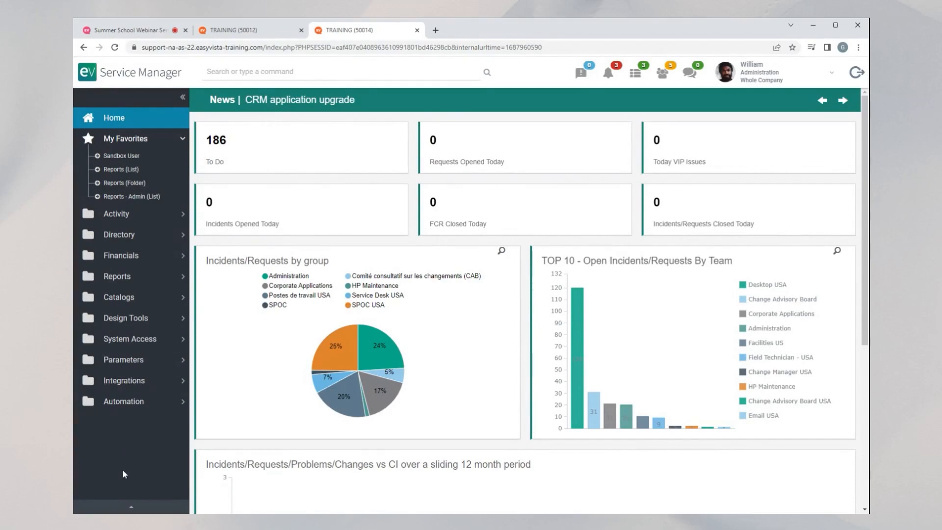
pyautogui.click(131, 507)
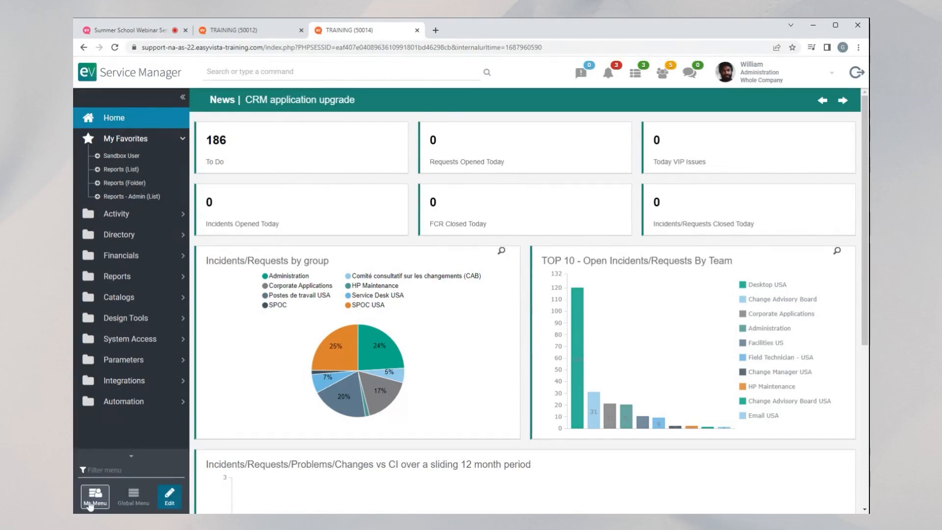
pyautogui.click(133, 496)
pyautogui.click(178, 361)
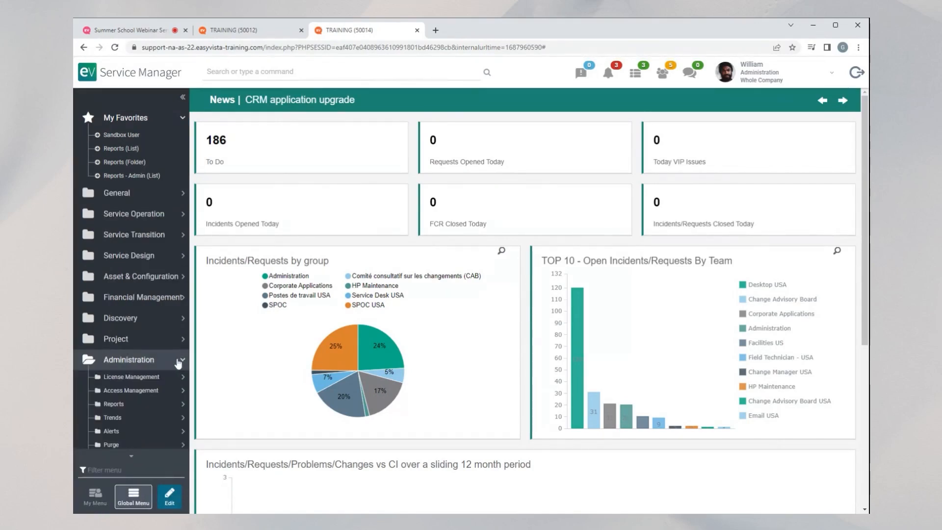
pyautogui.click(119, 407)
pyautogui.scroll(-2, 127, 373)
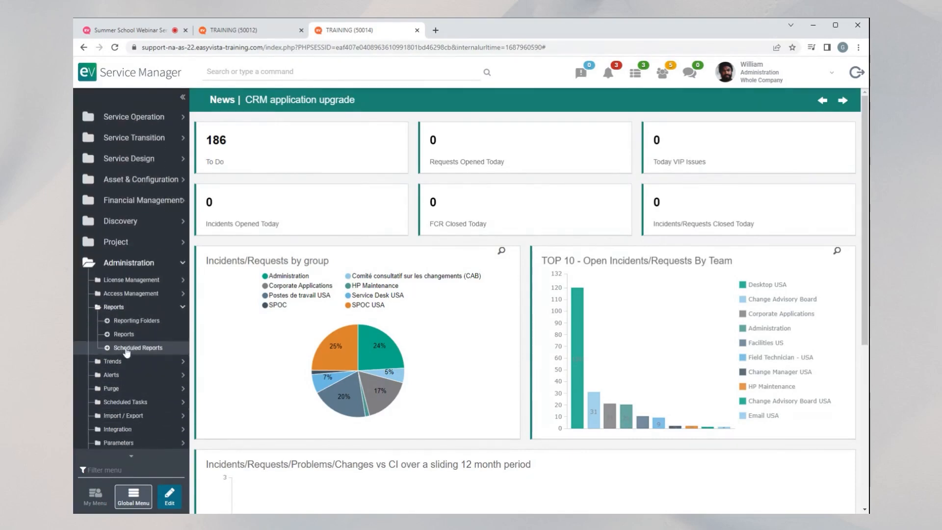
pyautogui.click(124, 333)
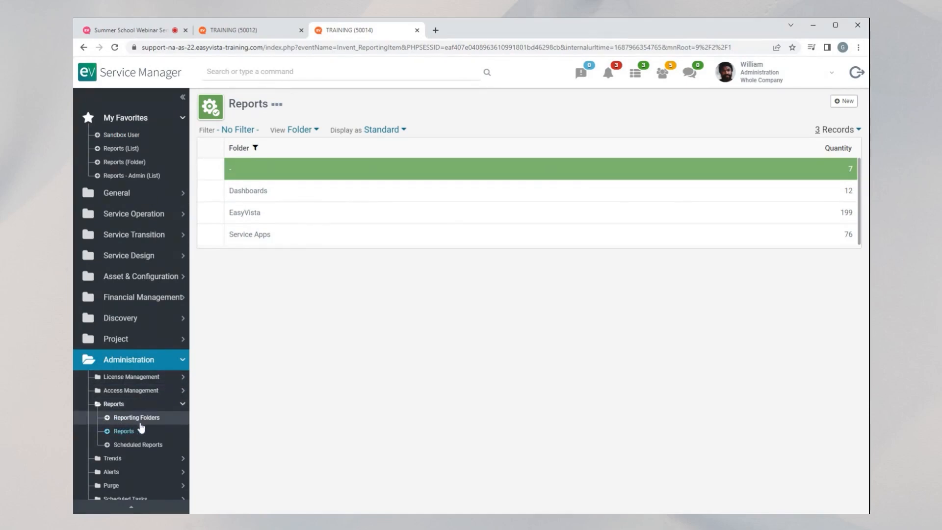
# - Create a new reporting folder named Webinar under the Reports parent folder
pyautogui.click(131, 422)
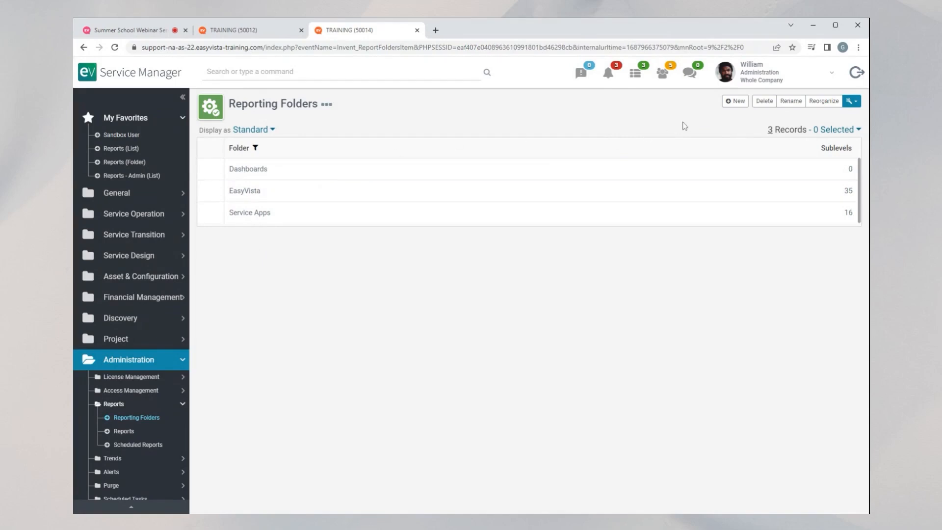
pyautogui.click(736, 101)
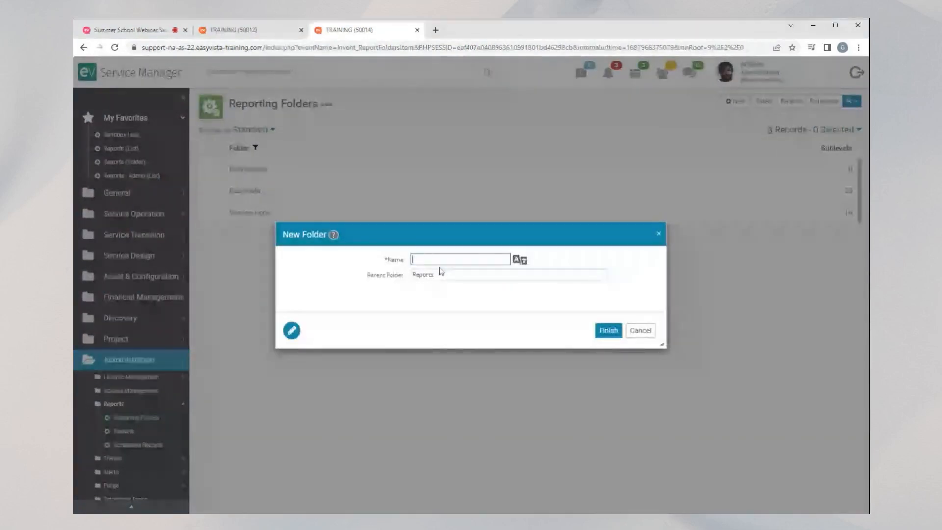
pyautogui.write('Webinar')
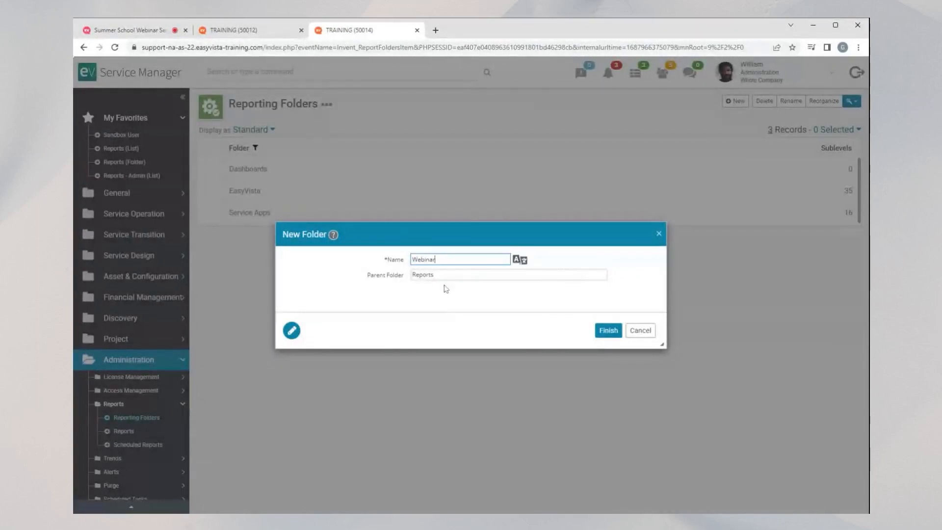
pyautogui.click(610, 330)
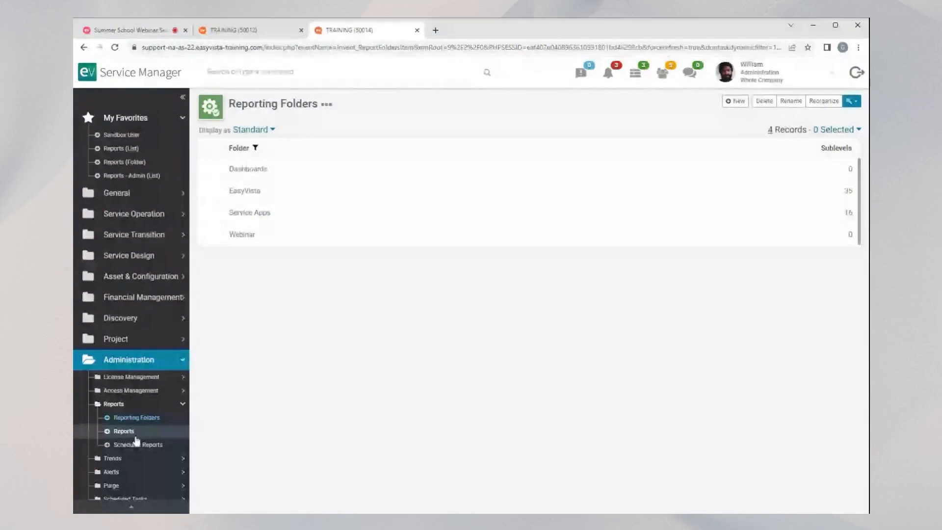
# - Start a new report in the Webinar folder and name it Webinar 1
pyautogui.click(136, 435)
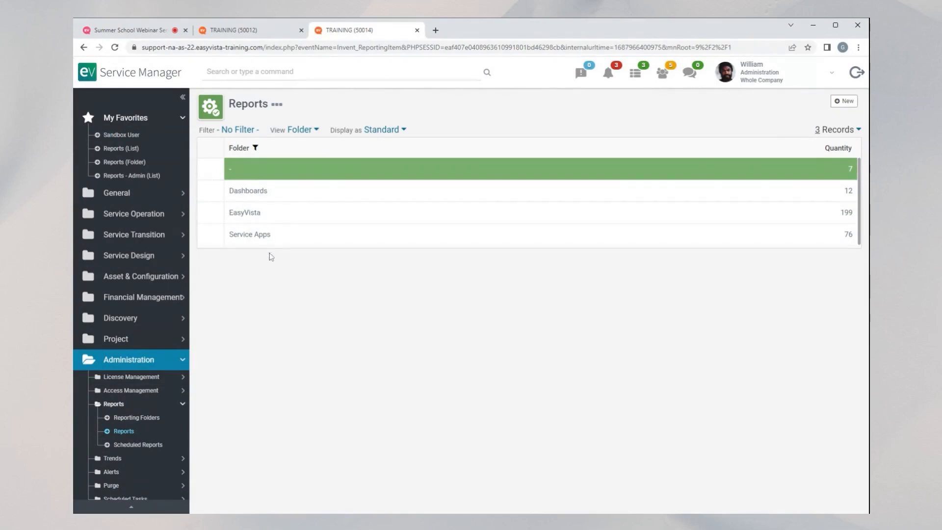
pyautogui.click(844, 101)
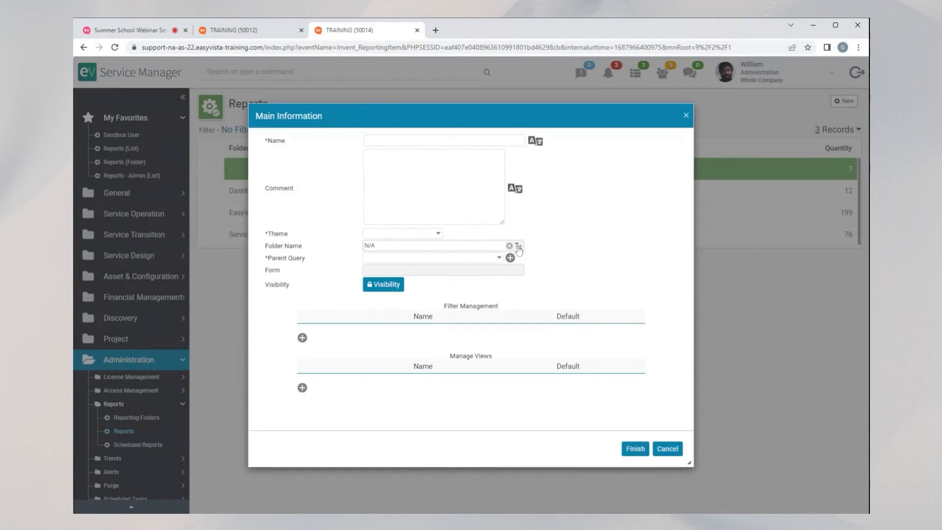
pyautogui.click(518, 248)
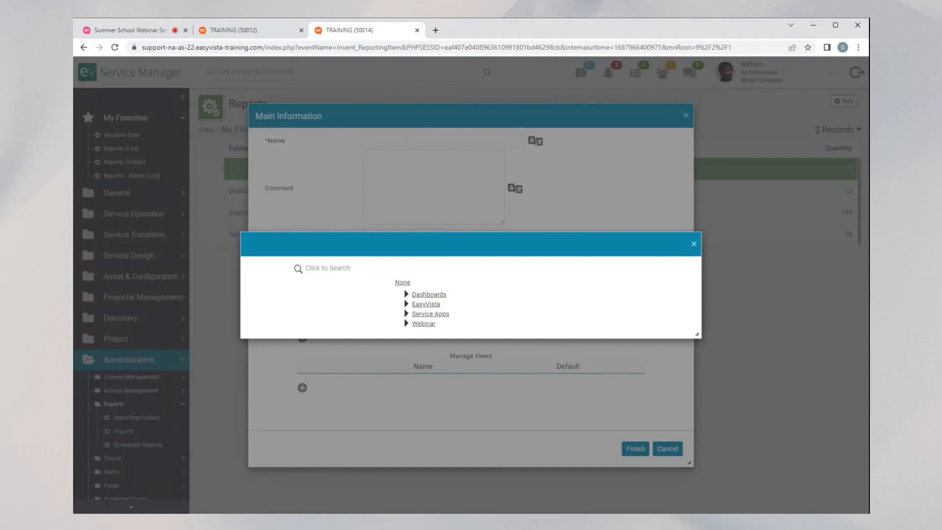
pyautogui.click(423, 323)
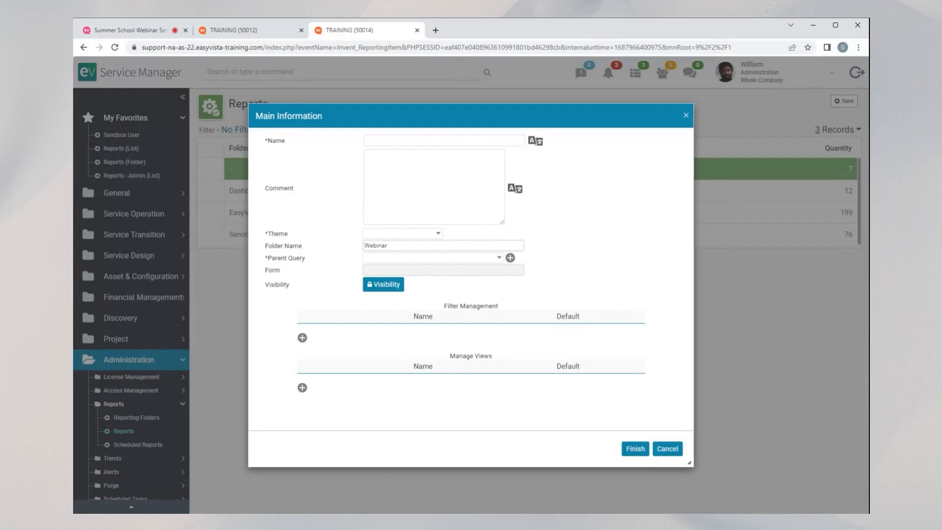
pyautogui.click(444, 140)
pyautogui.write('Web')
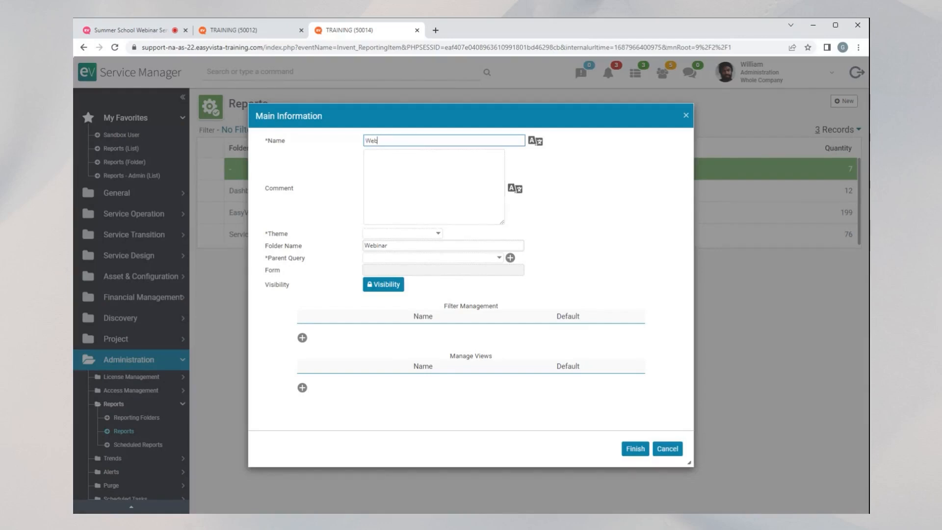
pyautogui.write('inar 1')
pyautogui.click(365, 155)
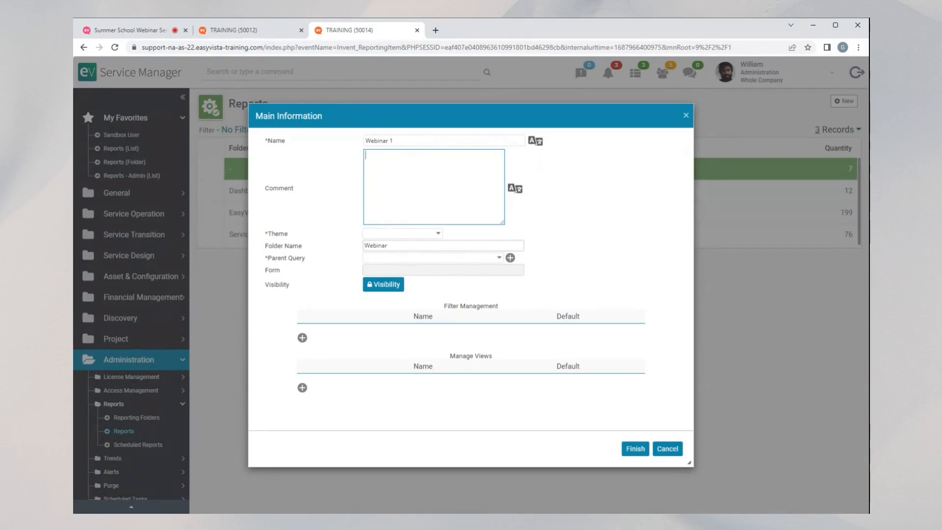
# - Look at the report's Theme options, then duplicate the Reports page in another browser tab and expand Service Operation there
pyautogui.click(387, 234)
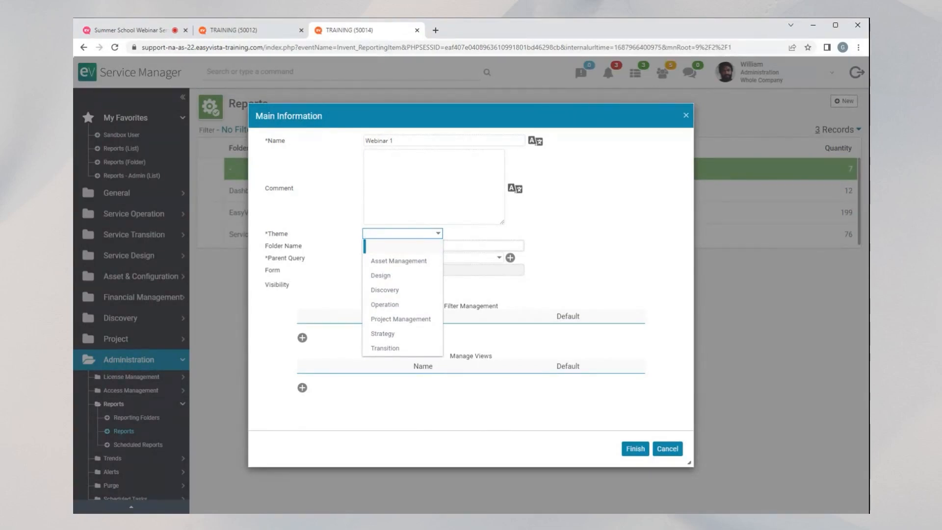
pyautogui.click(406, 88)
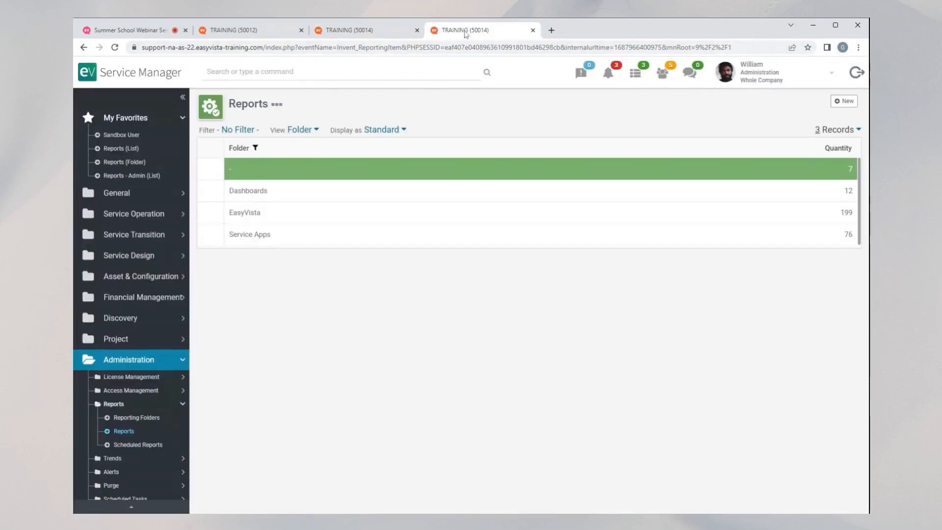
pyautogui.click(411, 32)
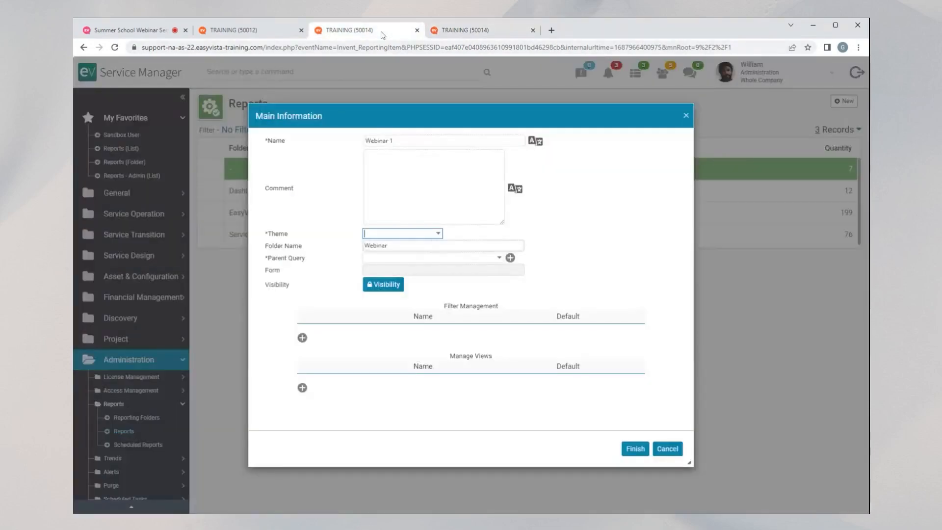
pyautogui.click(454, 30)
pyautogui.click(166, 214)
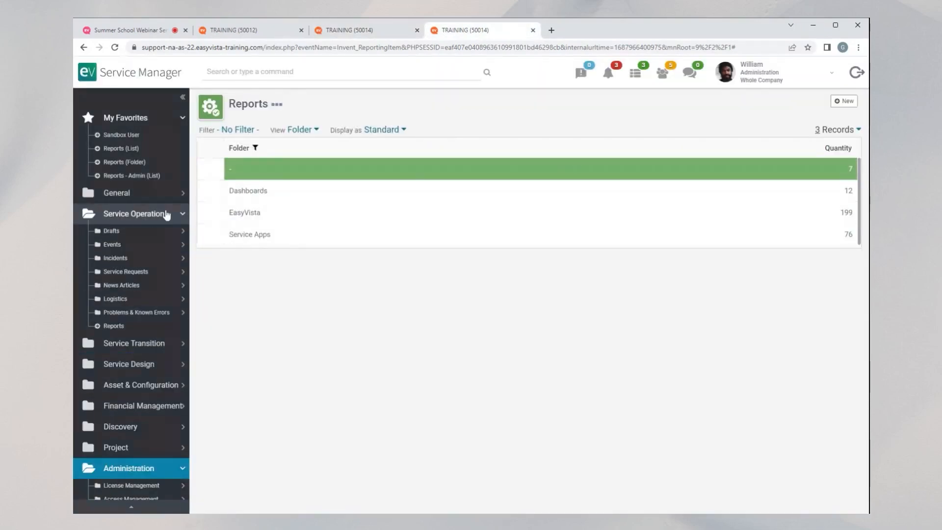
# - Compare the Theme options with the Reports entries under Service Operation, Service Transition, and Asset & Configuration
pyautogui.click(388, 30)
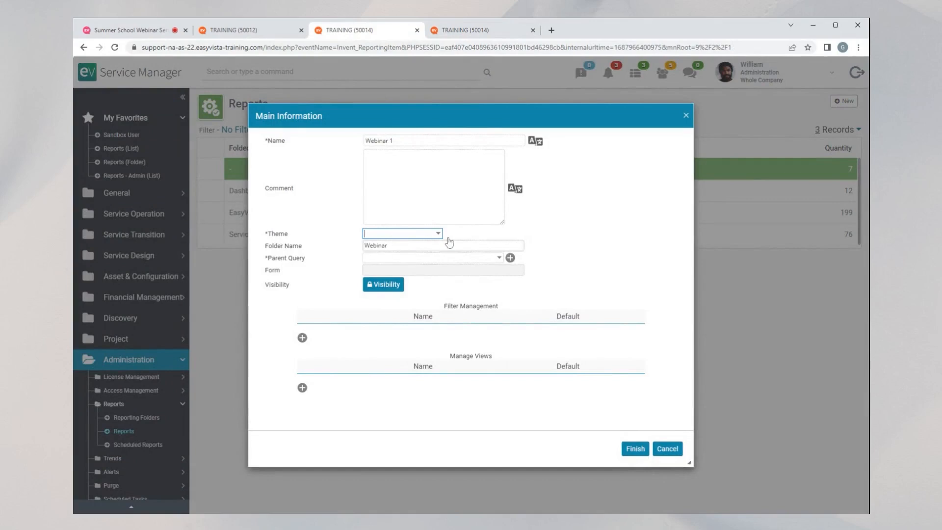
pyautogui.click(433, 235)
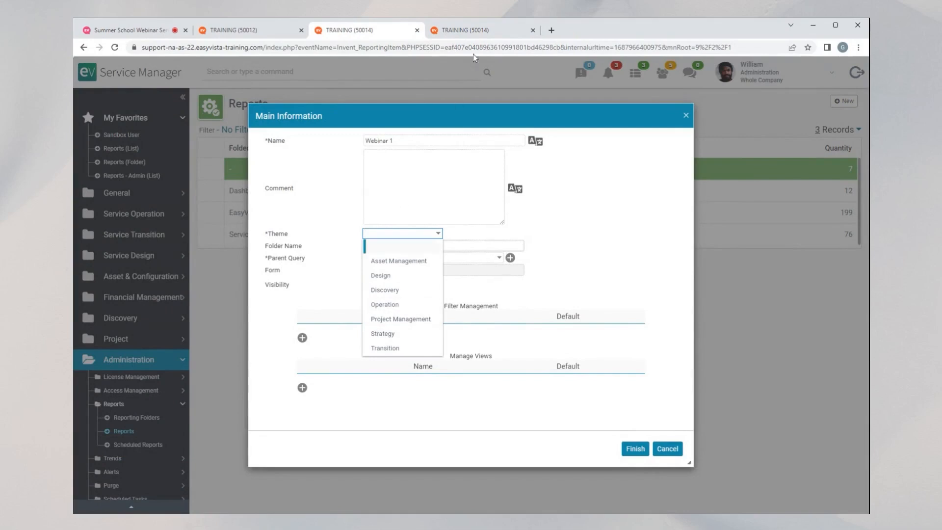
pyautogui.click(468, 31)
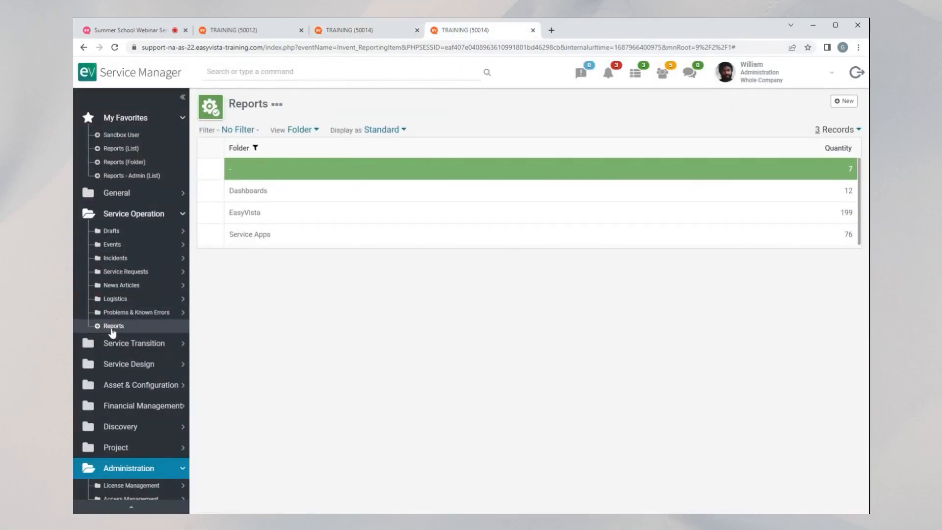
pyautogui.click(137, 344)
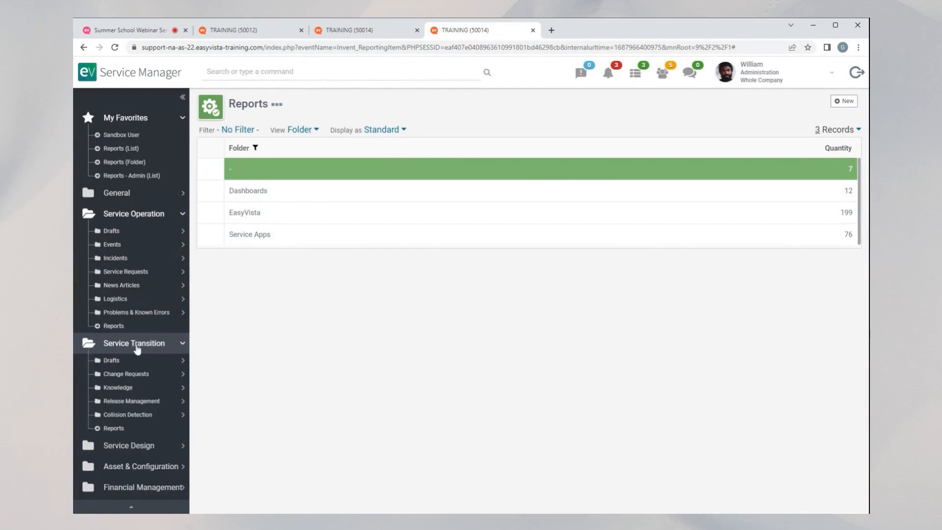
pyautogui.scroll(-1, 115, 435)
pyautogui.scroll(-2, 115, 435)
pyautogui.click(141, 321)
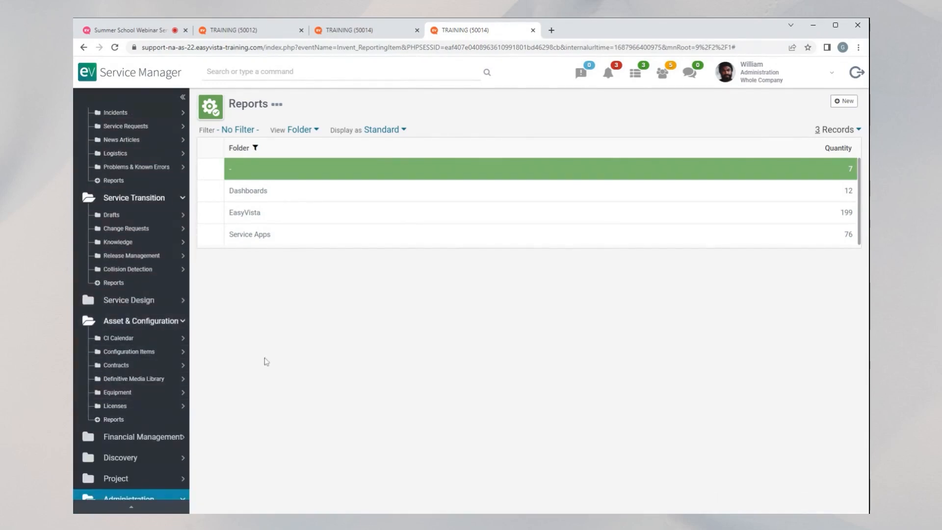
# - Return to the new report's form and set its theme to Operation
pyautogui.click(360, 30)
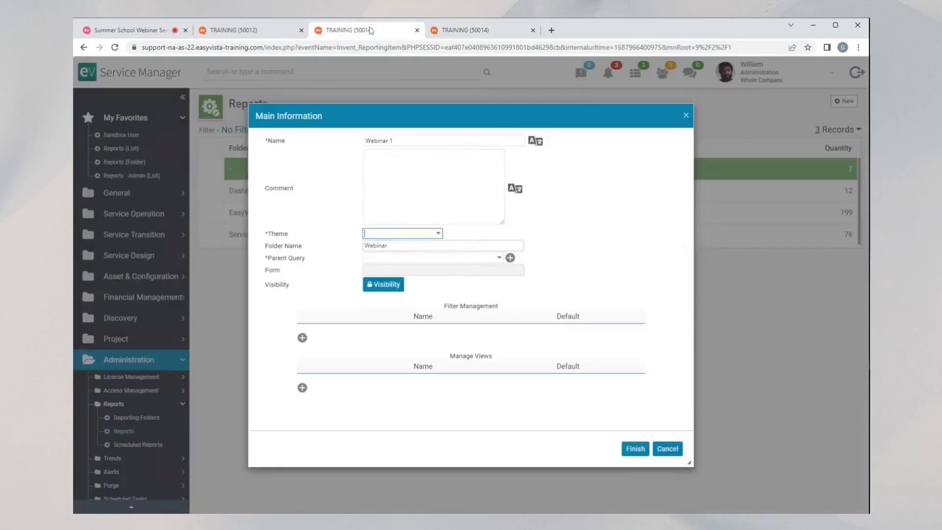
pyautogui.click(372, 235)
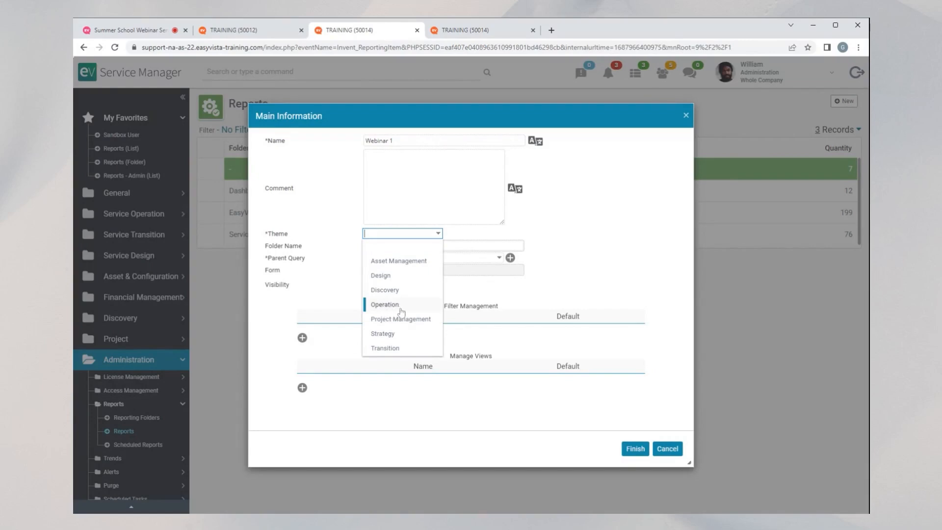
pyautogui.click(418, 309)
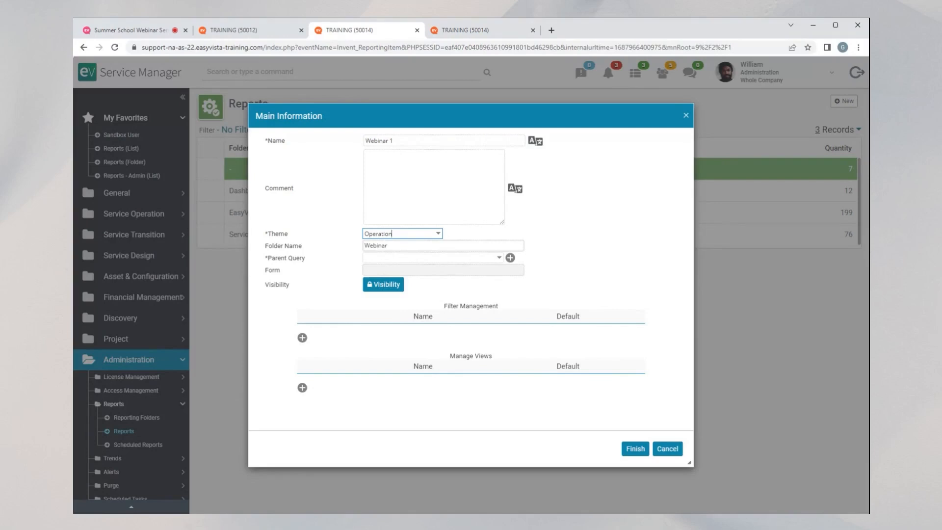
# - Examine the available parent queries for the Webinar 1 report
pyautogui.click(428, 261)
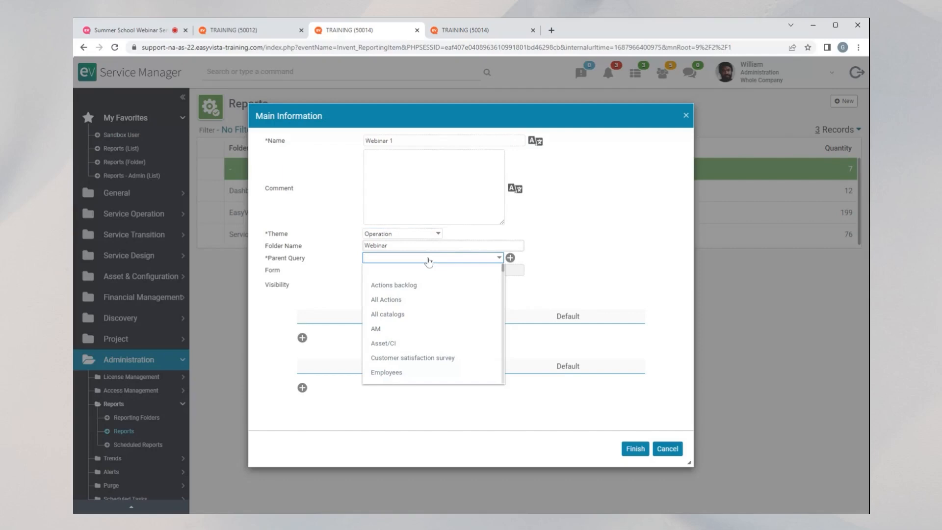
pyautogui.scroll(-3, 423, 284)
pyautogui.scroll(-10, 423, 288)
pyautogui.scroll(-10, 423, 288)
pyautogui.scroll(-10, 423, 288)
pyautogui.scroll(-5, 424, 288)
pyautogui.scroll(12, 423, 288)
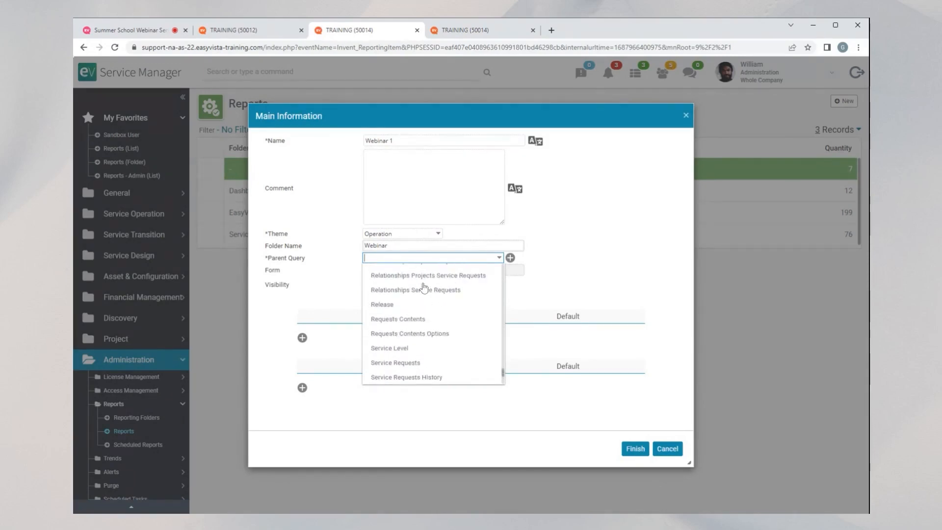
pyautogui.scroll(5, 424, 288)
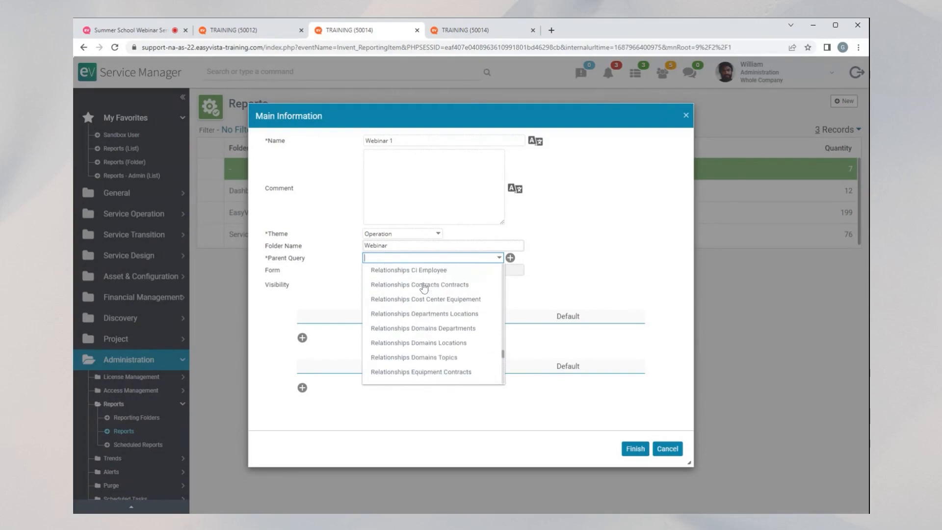
pyautogui.scroll(10, 424, 288)
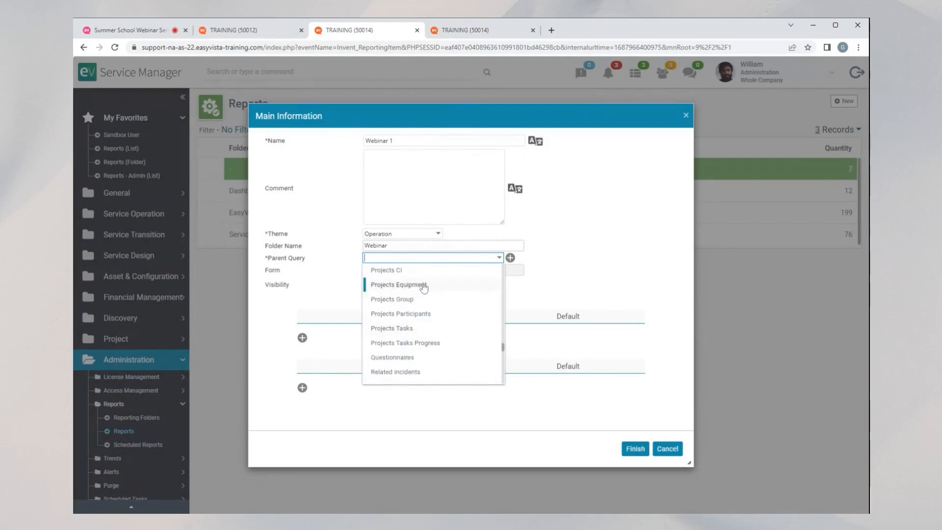
pyautogui.scroll(4, 424, 288)
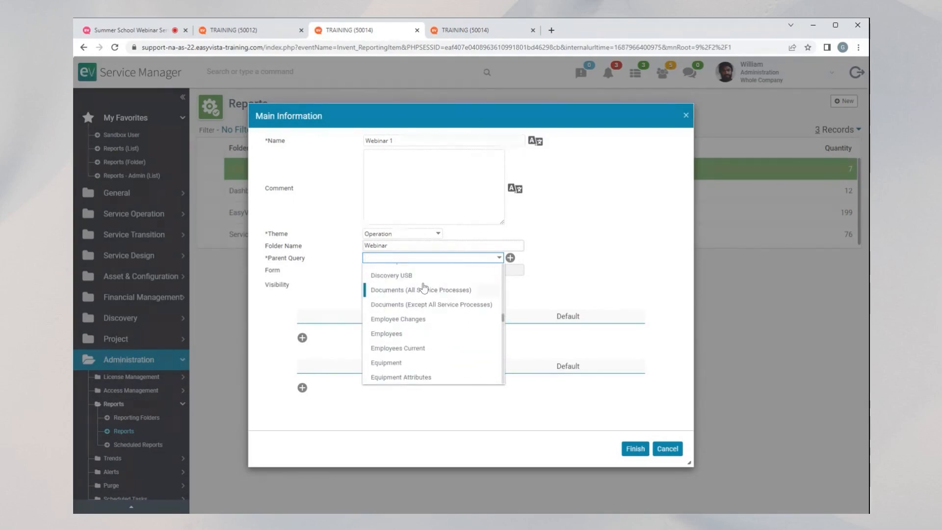
pyautogui.scroll(3, 369, 294)
pyautogui.scroll(15, 410, 291)
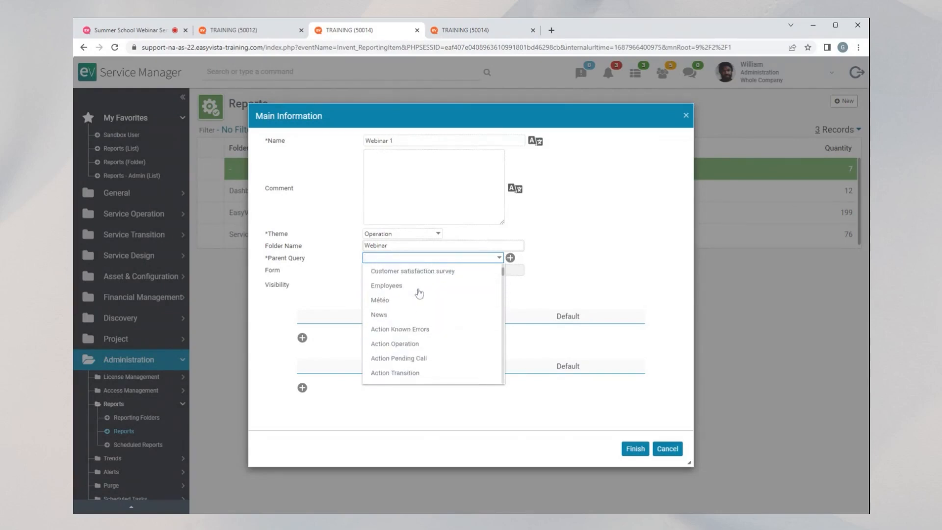
# - Set the Webinar 1 report's parent query to Actions
pyautogui.write('act')
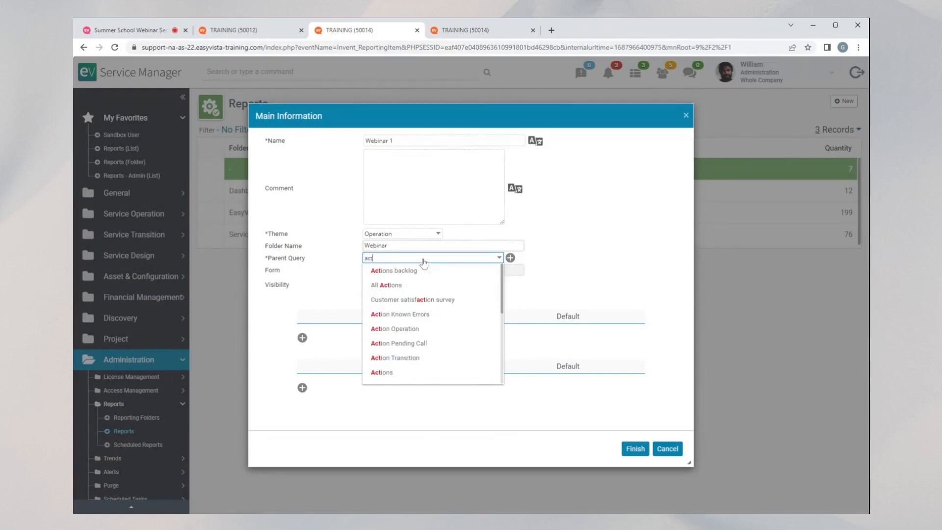
pyautogui.write('ion')
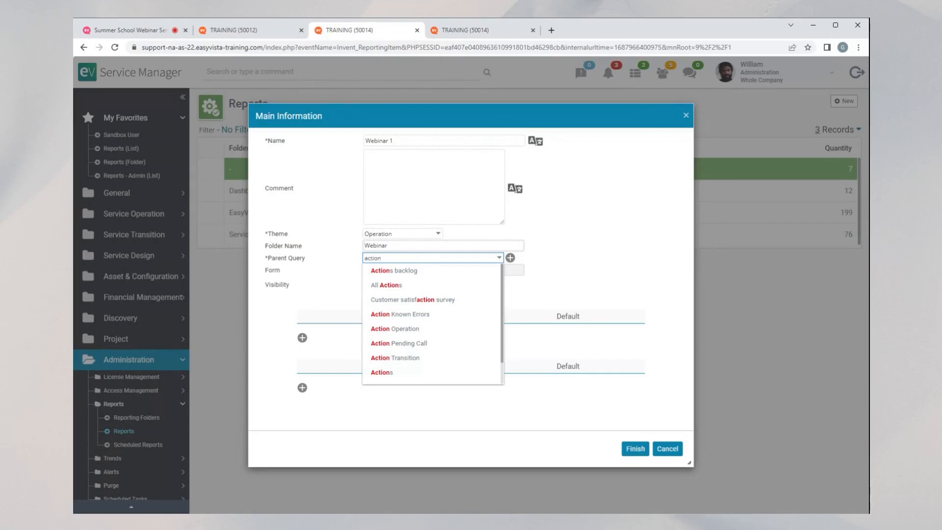
pyautogui.click(397, 375)
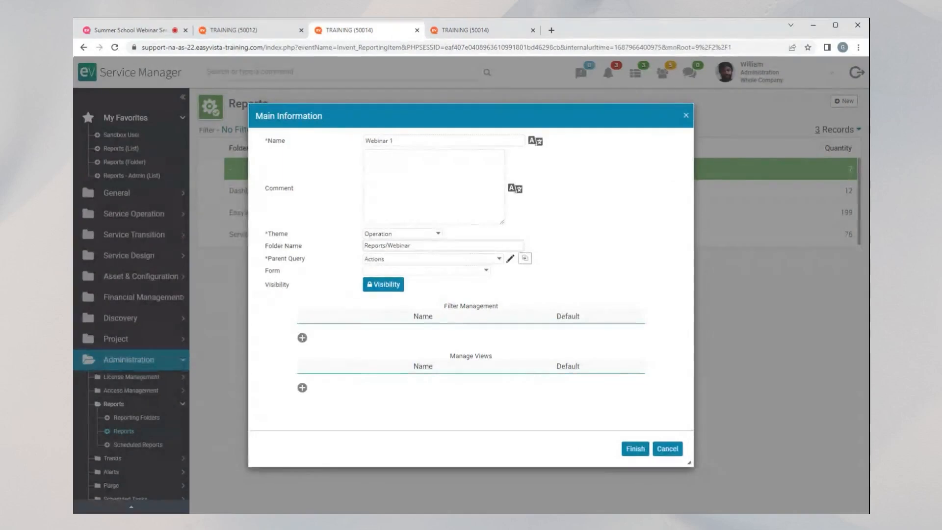
# - Open the Actions parent query for editing and examine its full list of fields
pyautogui.click(510, 259)
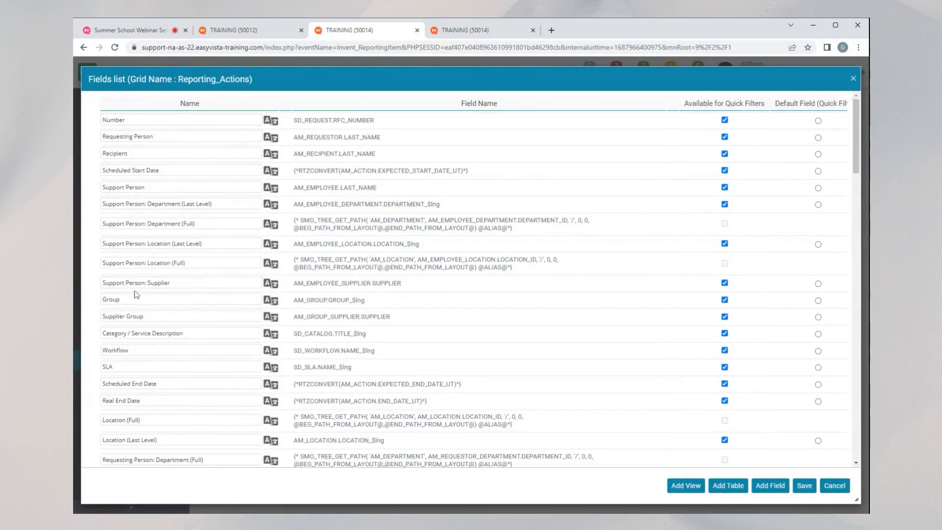
pyautogui.scroll(-2, 136, 295)
pyautogui.scroll(-5, 136, 294)
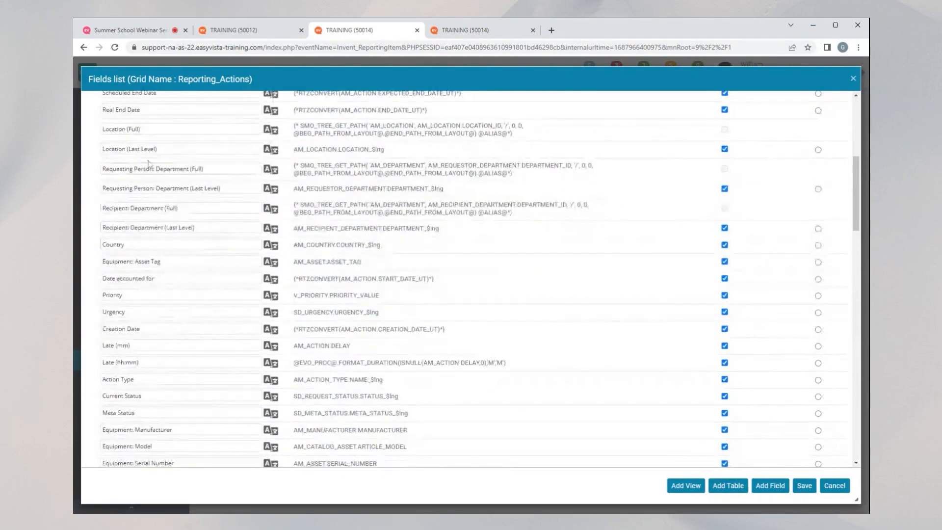
pyautogui.scroll(-12, 158, 331)
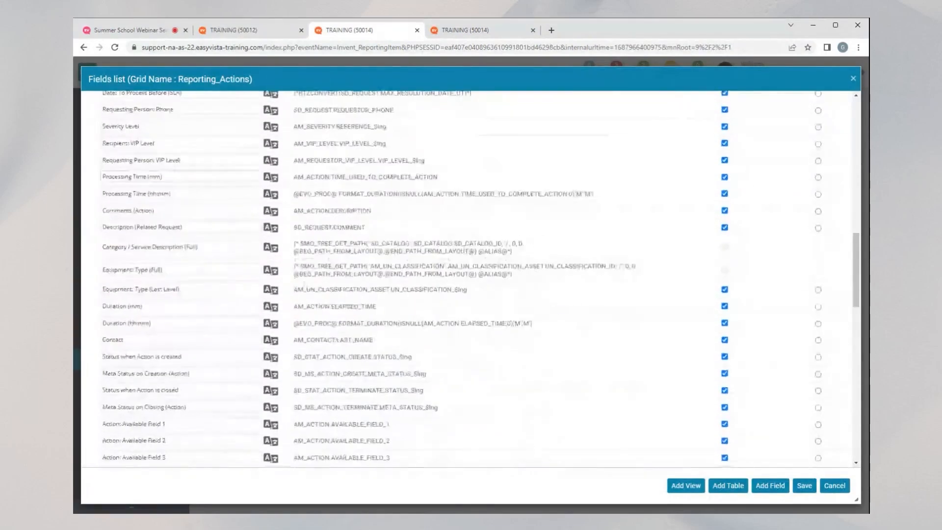
pyautogui.scroll(-15, 179, 350)
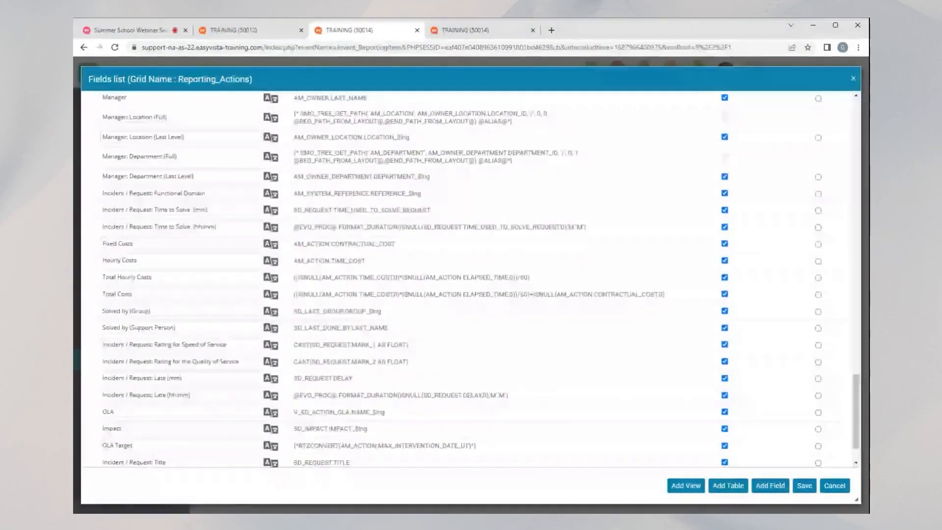
pyautogui.scroll(-3, 167, 363)
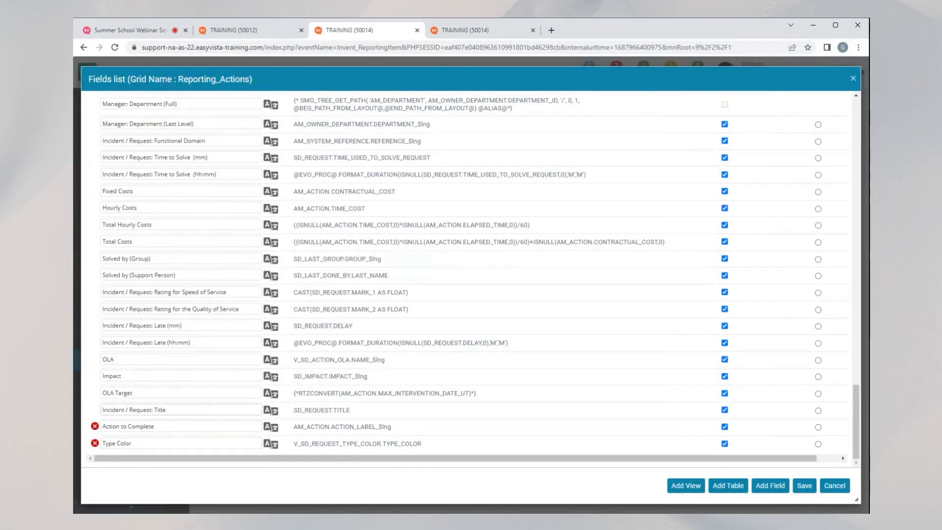
pyautogui.scroll(10, 471, 274)
pyautogui.scroll(10, 416, 401)
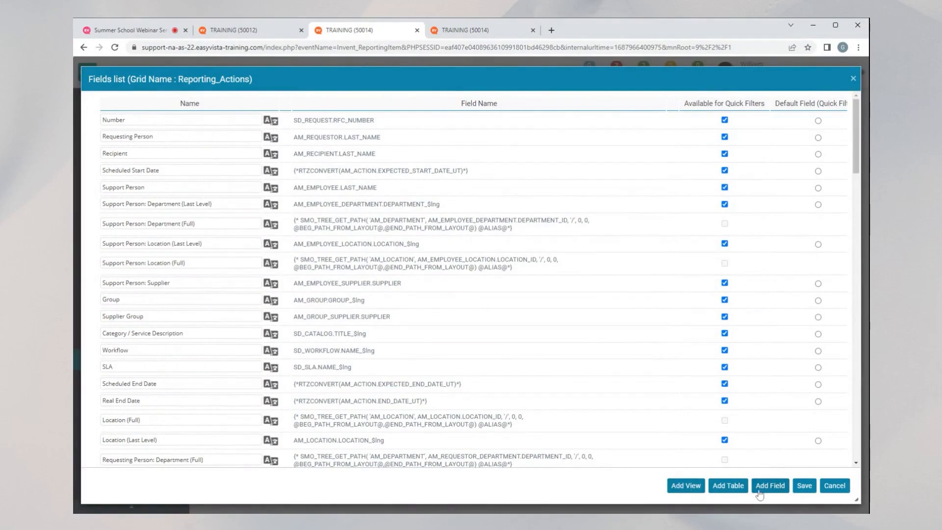
# - Look through the tables offered for adding a field to the Actions query, and leave the fields list without saving
pyautogui.click(769, 486)
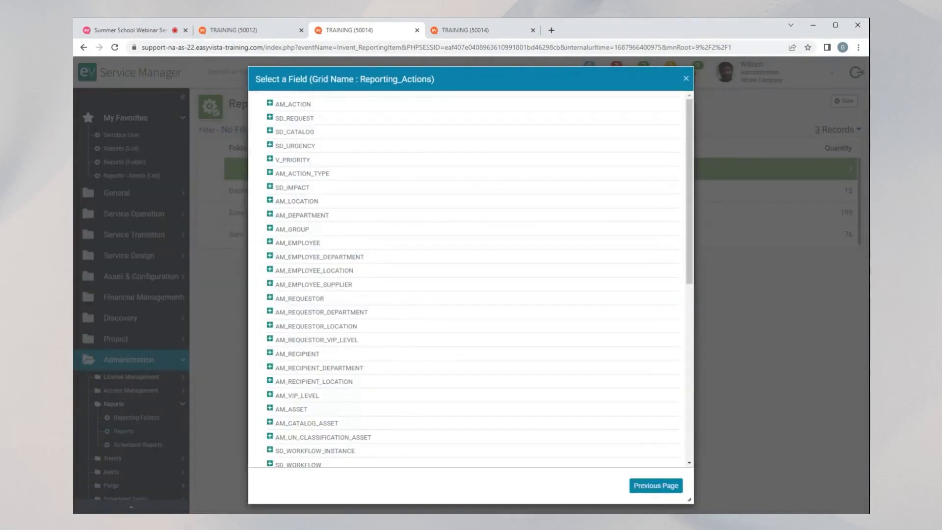
pyautogui.scroll(-6, 471, 279)
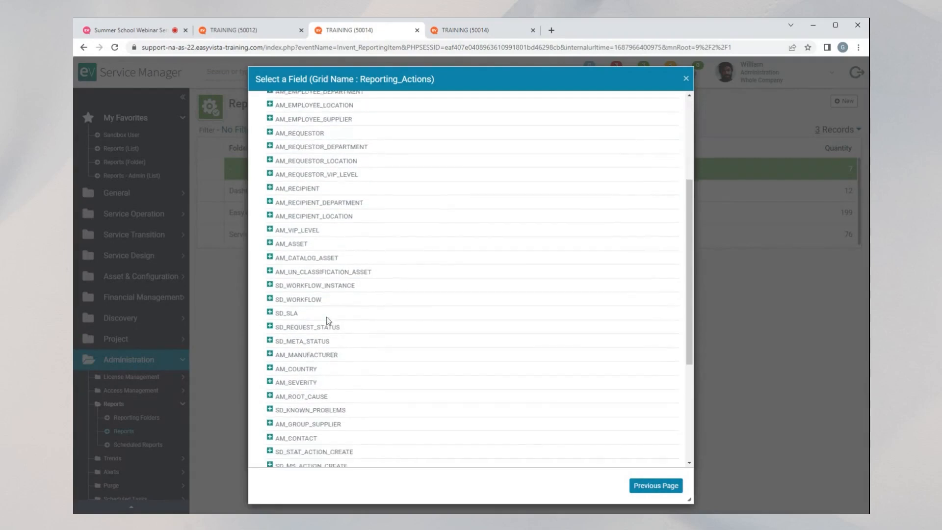
pyautogui.scroll(-2, 473, 347)
pyautogui.scroll(8, 357, 206)
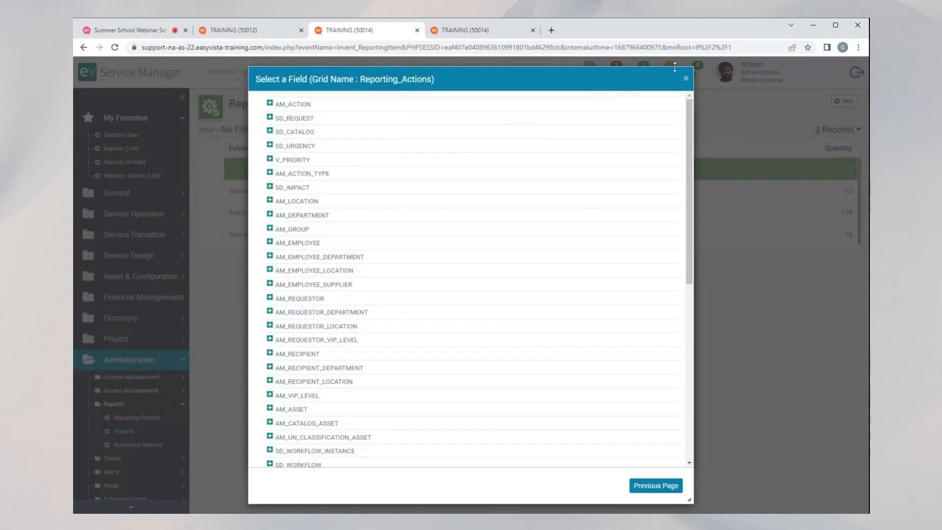
pyautogui.click(653, 485)
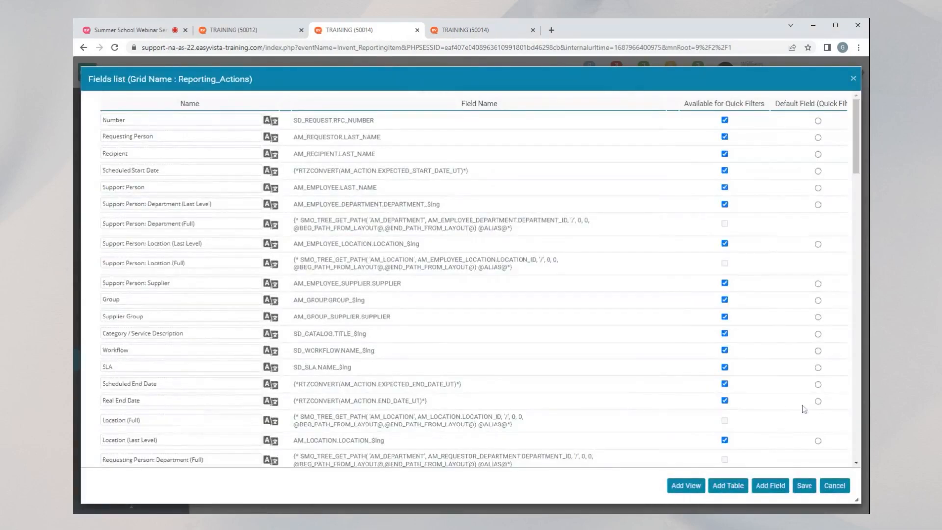
pyautogui.click(828, 487)
pyautogui.click(519, 104)
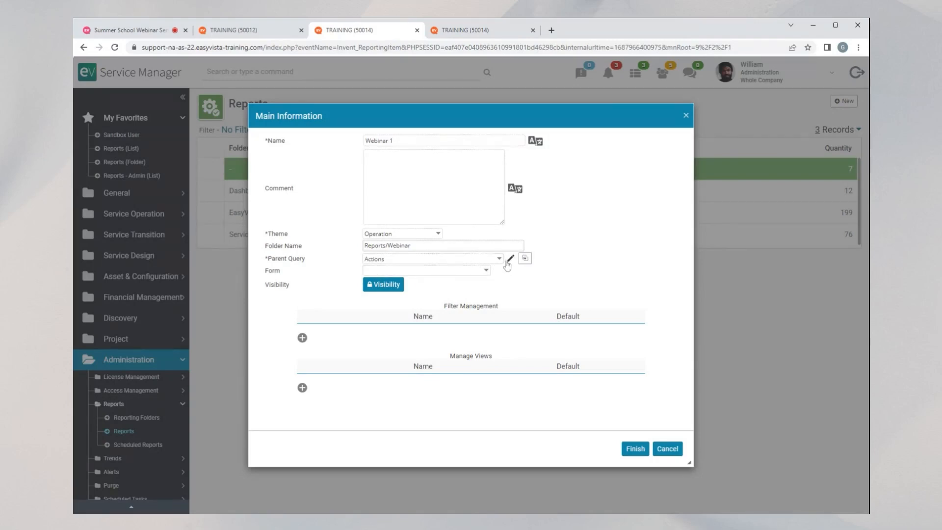
# - Switch to the duplicate Reports browser tab, filter the global menu by "export", and open the Export Queries page
pyautogui.click(459, 30)
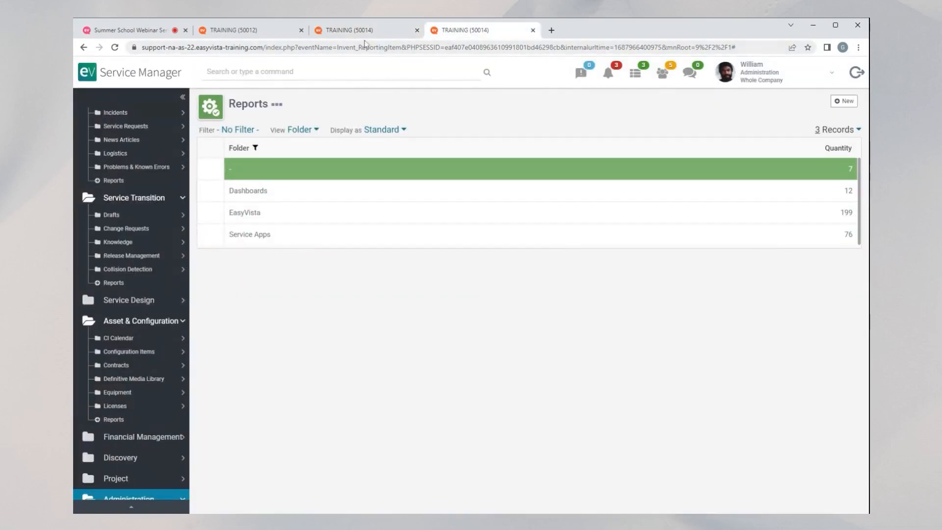
pyautogui.click(131, 508)
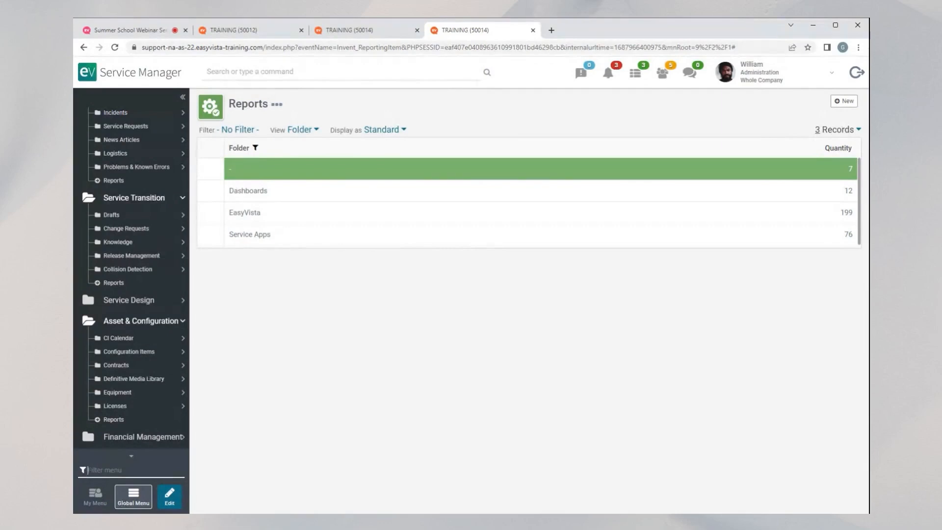
pyautogui.write('expor')
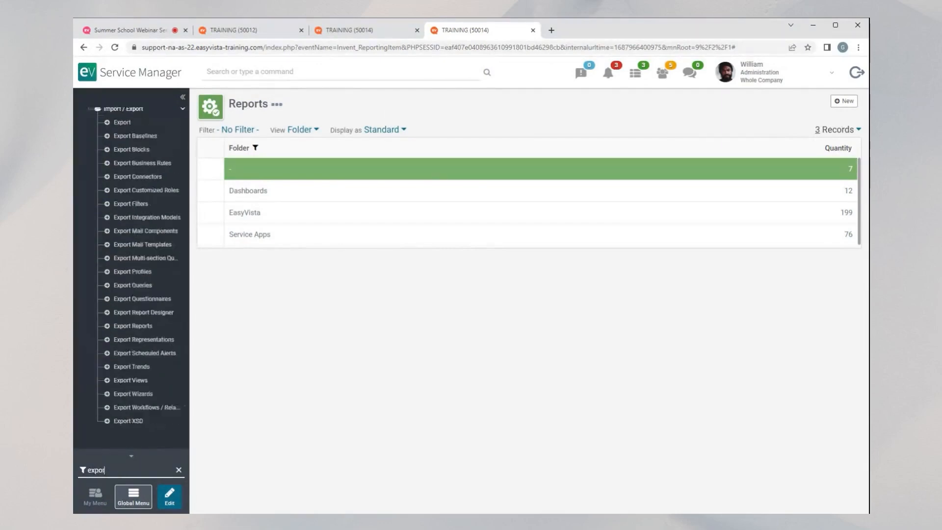
pyautogui.write('t')
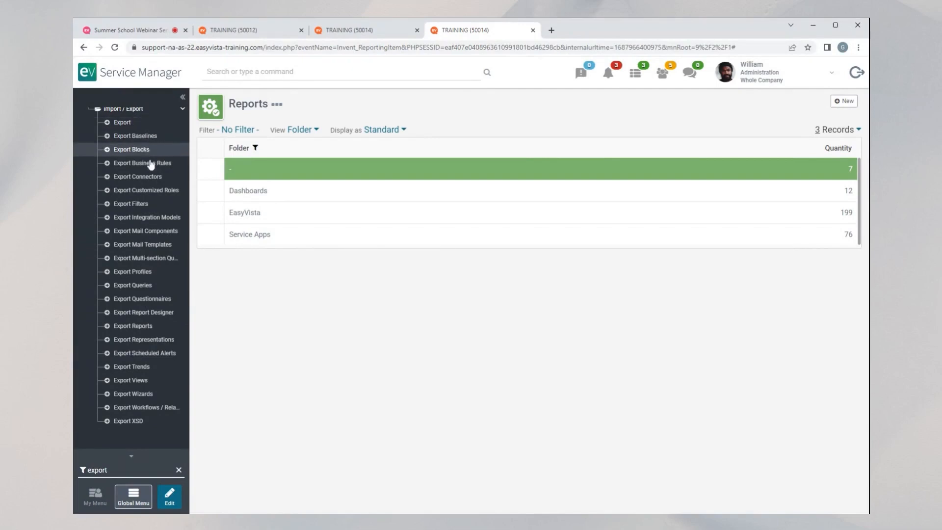
pyautogui.click(135, 289)
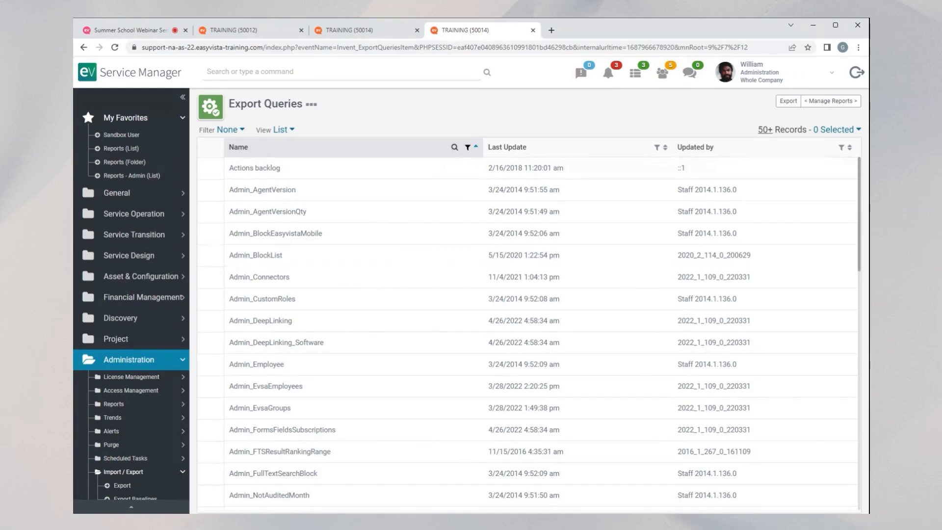
pyautogui.click(449, 153)
pyautogui.write('actiuo')
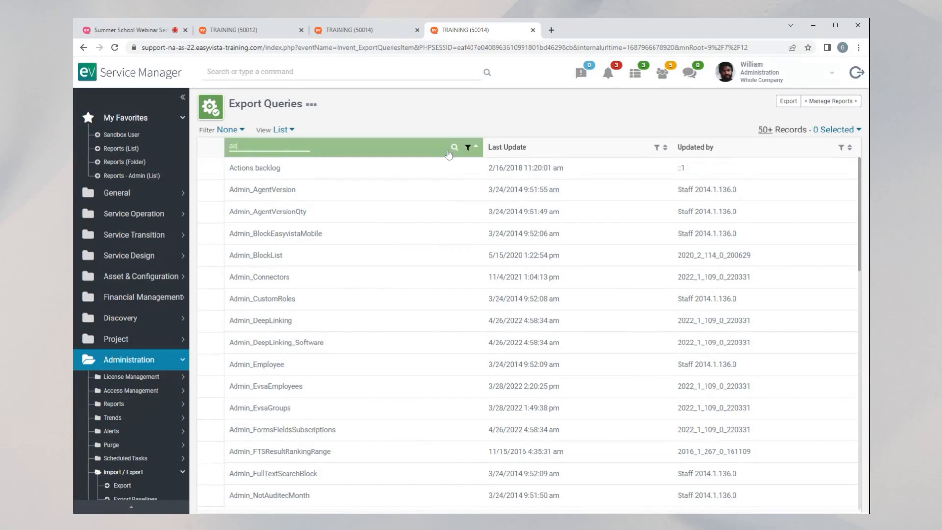
pyautogui.press('BackSpace')
pyautogui.press('BackSpace')
pyautogui.press('BackSpace')
pyautogui.press('BackSpace')
pyautogui.press('BackSpace')
pyautogui.press('BackSpace')
pyautogui.write('%action')
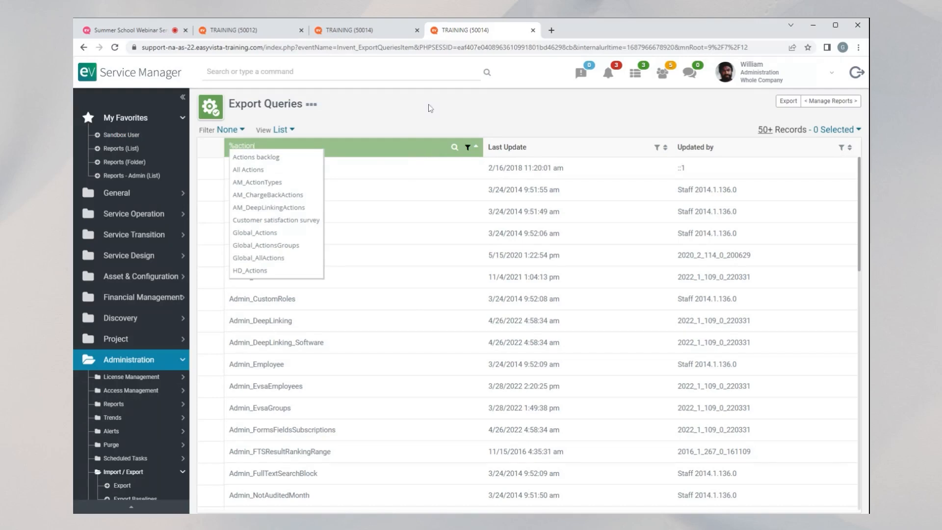
# - Filter the Export Queries list to names that contain "action"
pyautogui.click(468, 148)
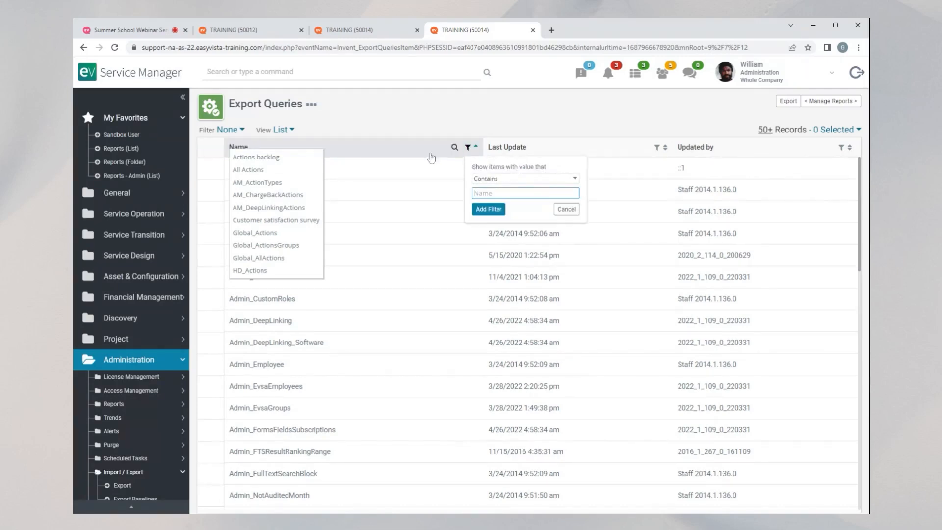
pyautogui.write('acti')
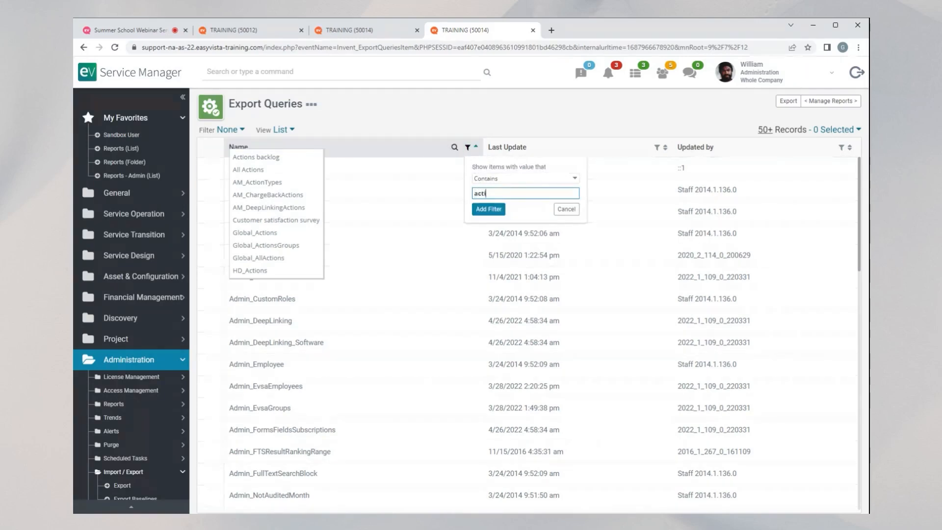
pyautogui.write('on')
pyautogui.click(484, 214)
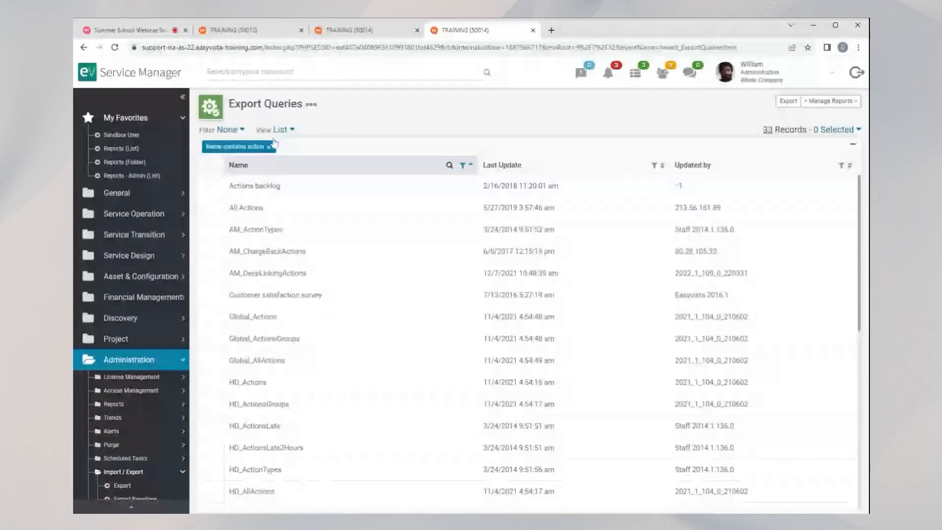
# - Compare the filtered action queries with the parent query selection in the Webinar 1 report's form, and return to the Export Queries list
pyautogui.click(349, 30)
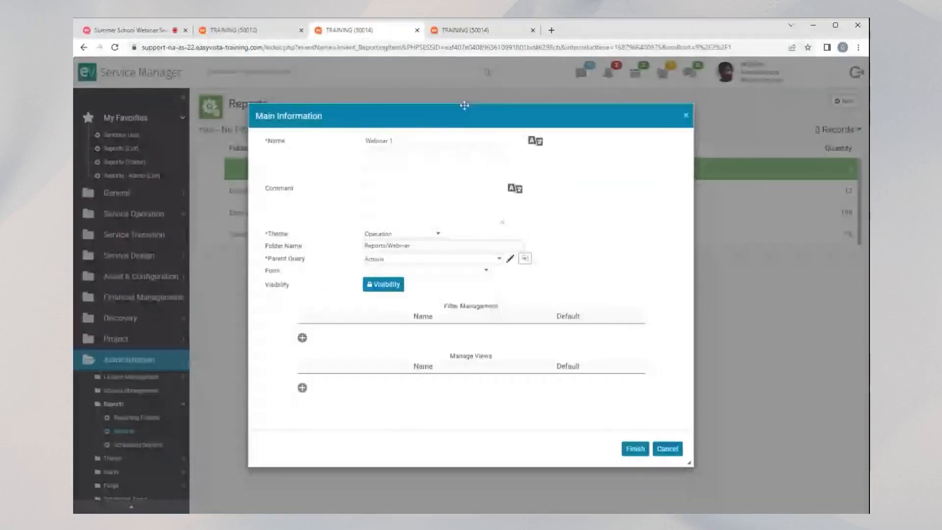
pyautogui.hotkey('ctrl', 'Tab')
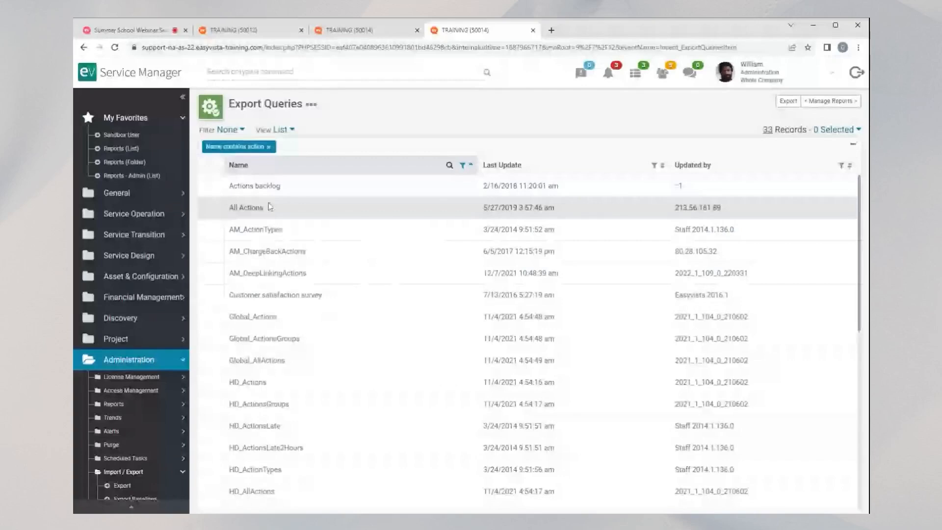
pyautogui.scroll(-1, 270, 203)
pyautogui.scroll(1, 269, 202)
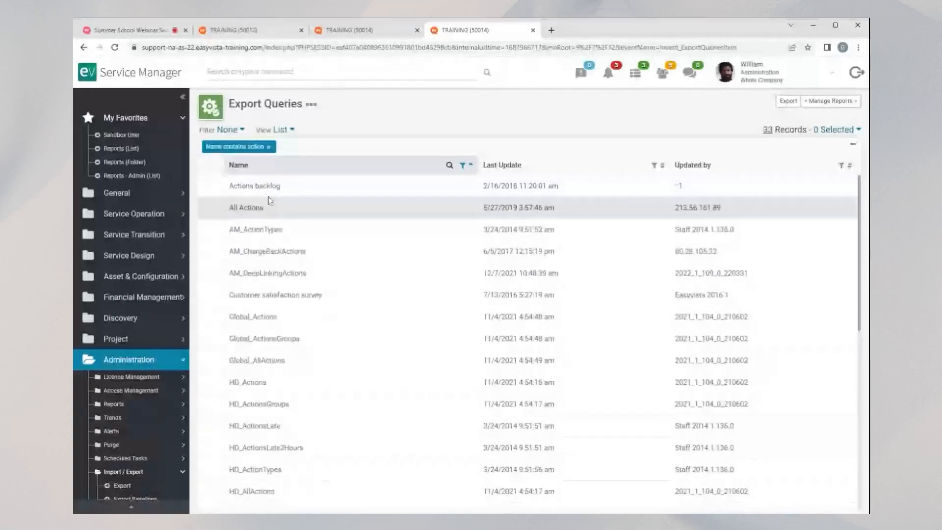
pyautogui.scroll(-4, 317, 372)
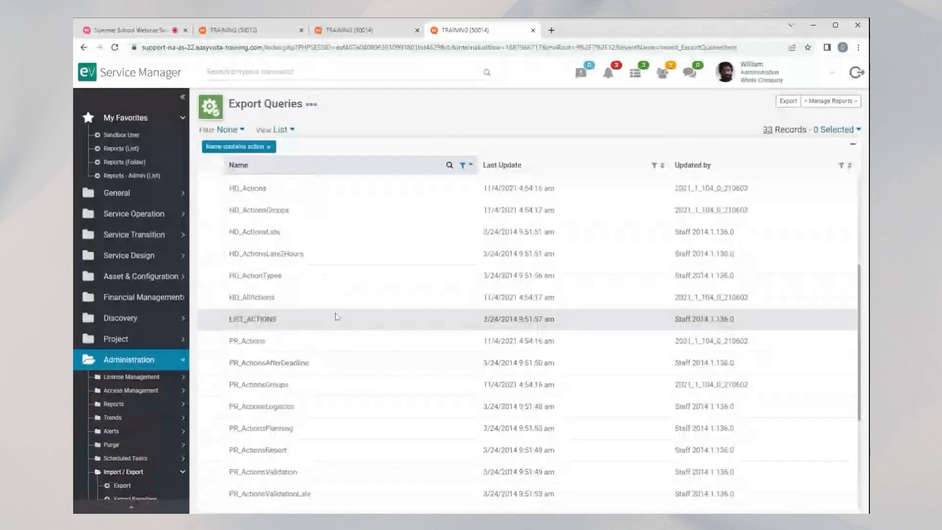
pyautogui.scroll(-1, 311, 327)
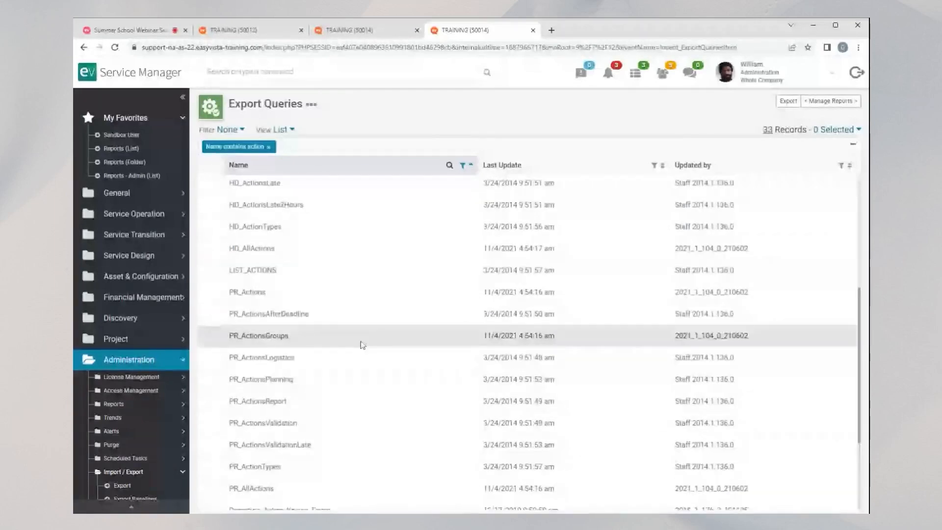
pyautogui.scroll(-3, 376, 339)
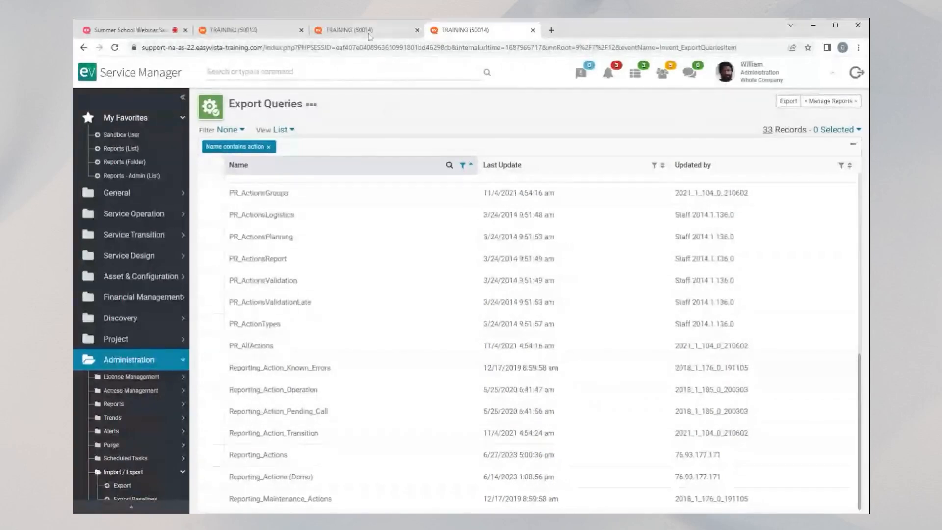
pyautogui.click(349, 30)
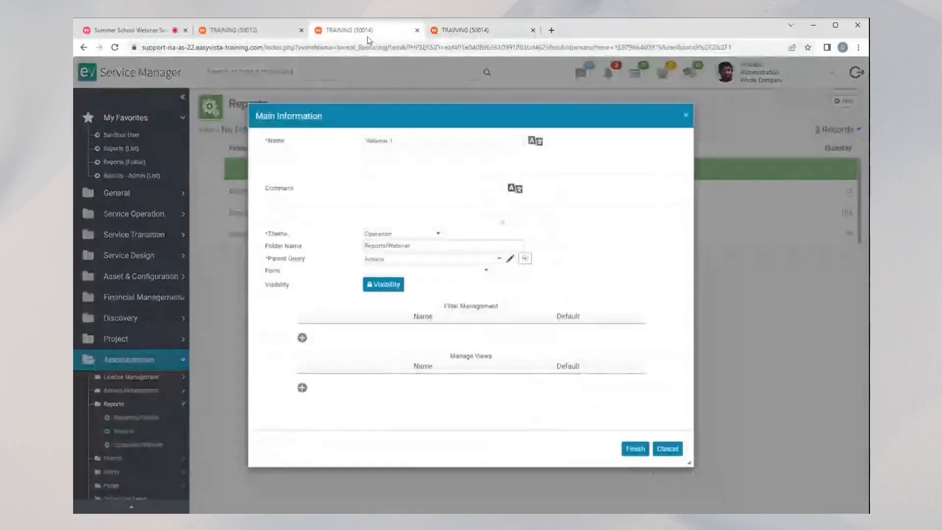
pyautogui.click(382, 260)
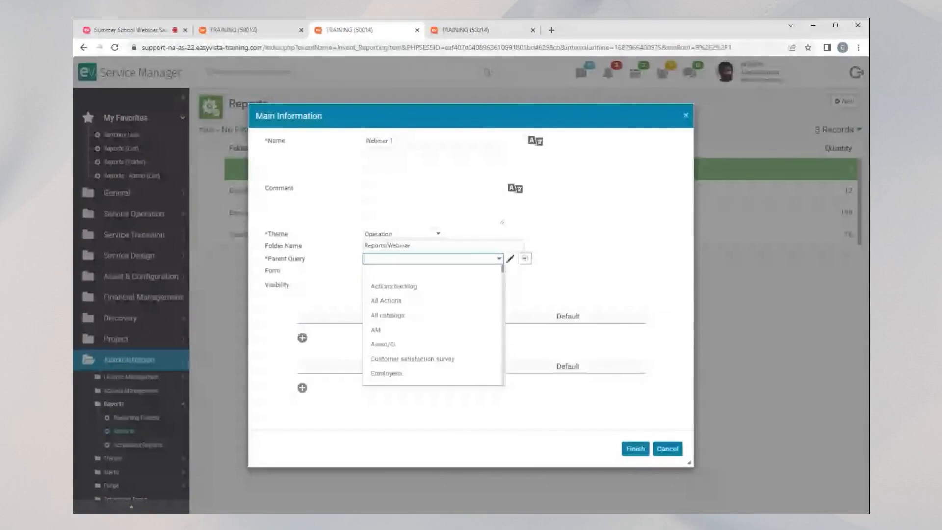
pyautogui.click(471, 30)
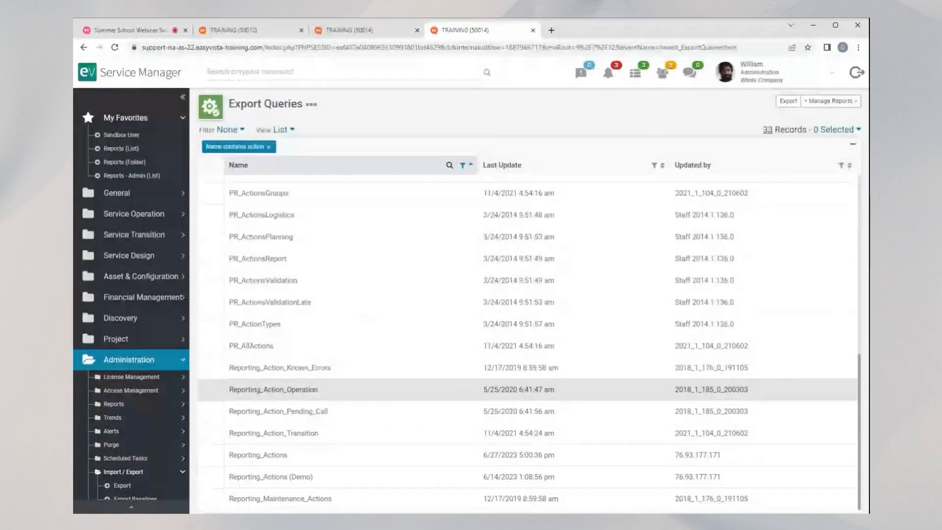
# - Export the Reporting_Actions query, download its export file, and finish the export wizard
pyautogui.click(306, 473)
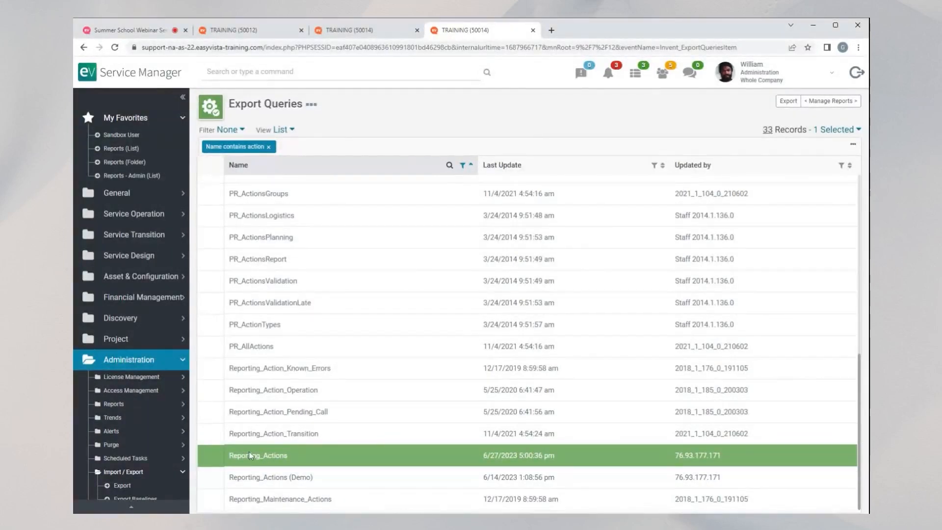
pyautogui.click(788, 102)
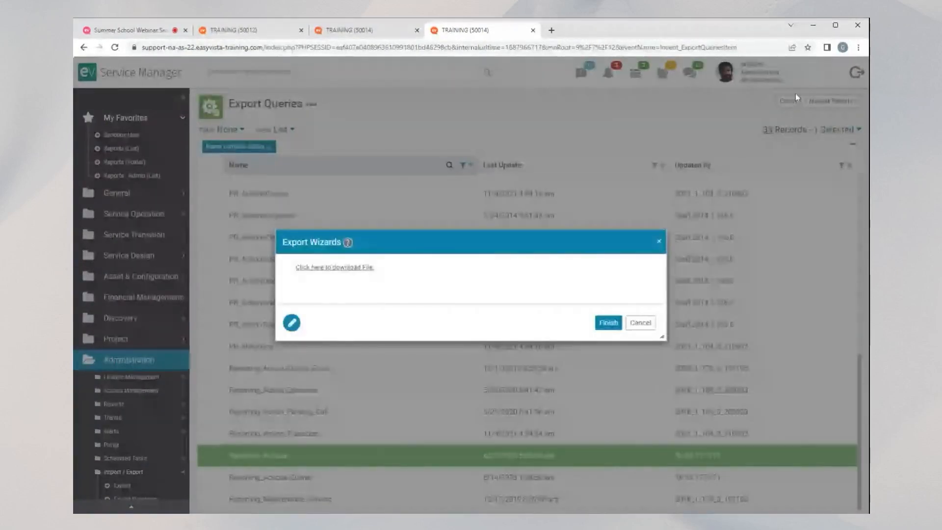
pyautogui.click(347, 268)
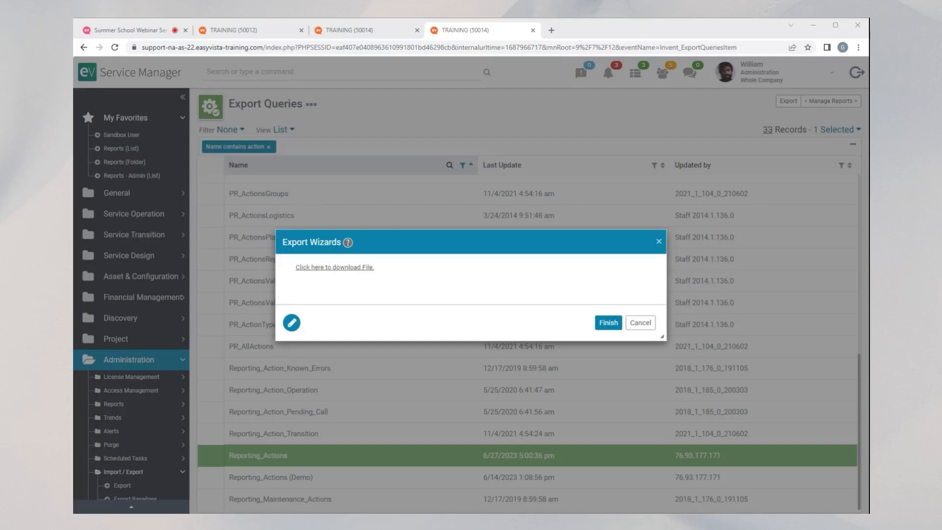
pyautogui.click(607, 323)
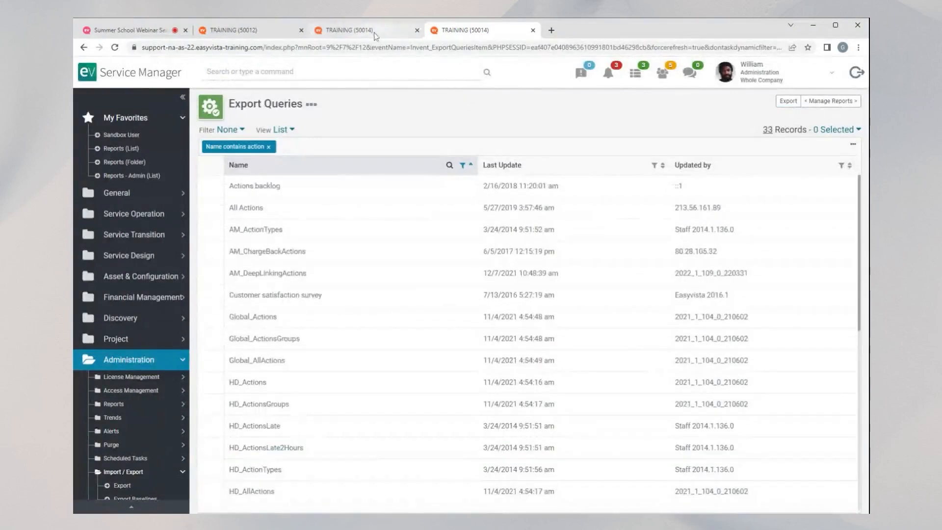
# - Return to the Webinar 1 report's form and duplicate the Actions parent query as "Reporting_Actions (Copy for Webinar)"
pyautogui.click(358, 30)
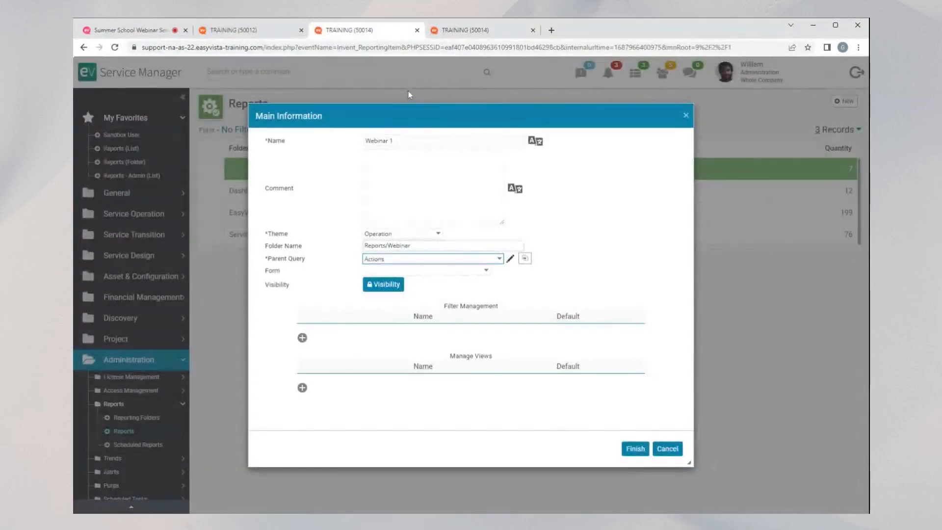
pyautogui.moveTo(411, 112); pyautogui.dragTo(397, 89)
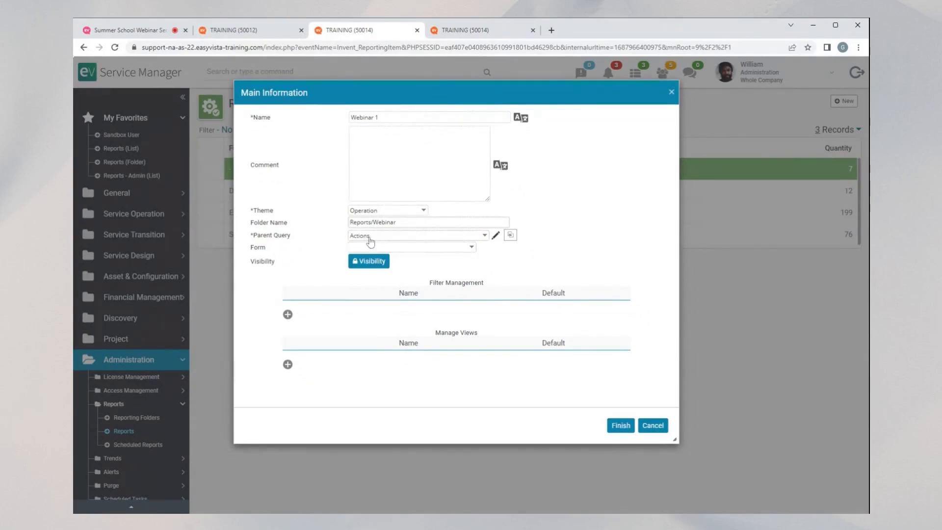
pyautogui.click(511, 238)
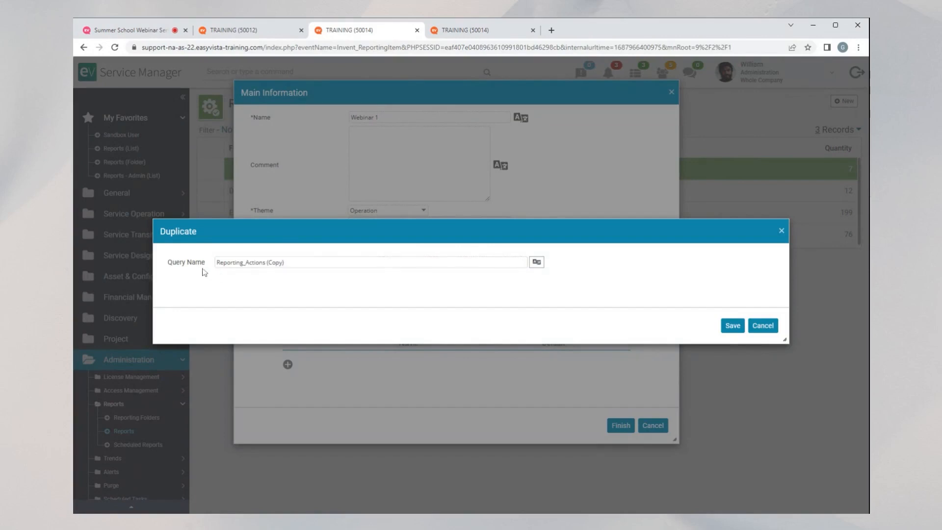
pyautogui.moveTo(268, 262); pyautogui.dragTo(280, 263)
pyautogui.click(288, 275)
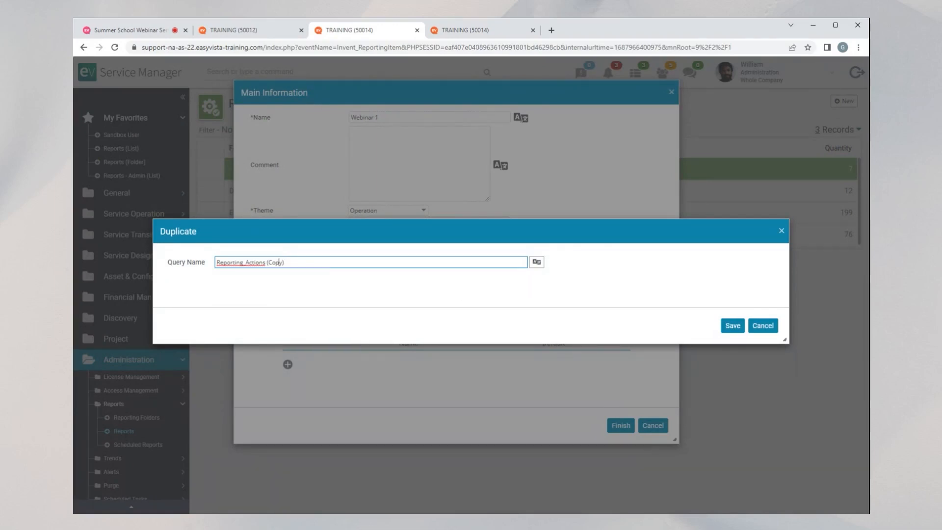
pyautogui.write('0')
pyautogui.press('BackSpace')
pyautogui.write('for Webinar')
pyautogui.click(732, 325)
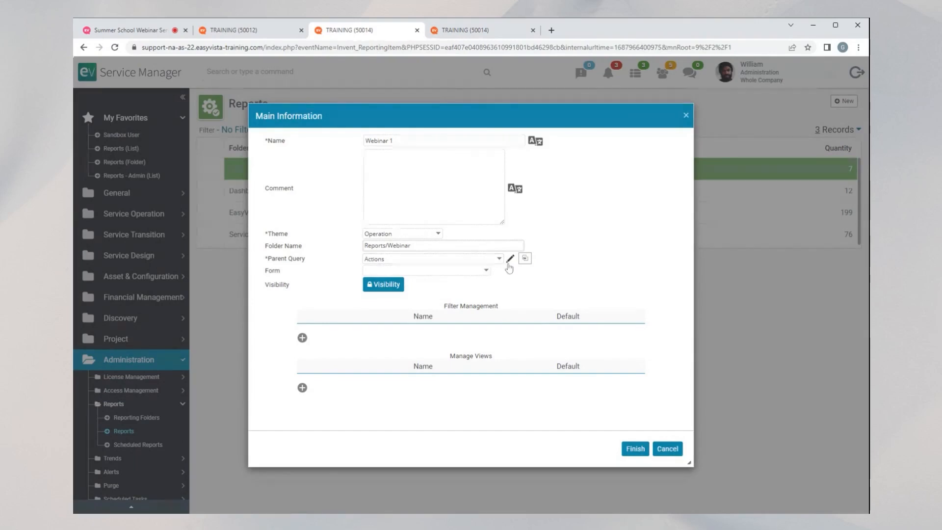
# - Set the Webinar 1 report's parent query to Actions (Copy for Webinar) and save the report
pyautogui.click(379, 260)
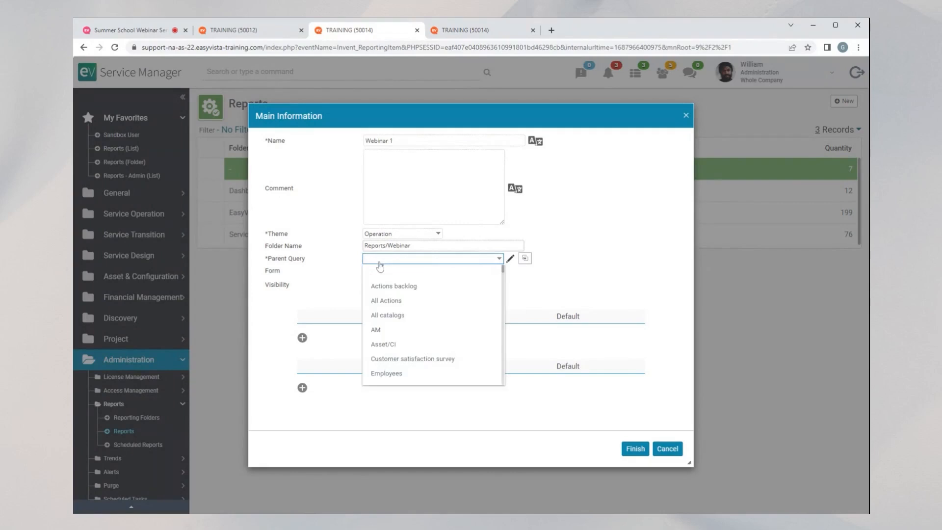
pyautogui.write('actiuc')
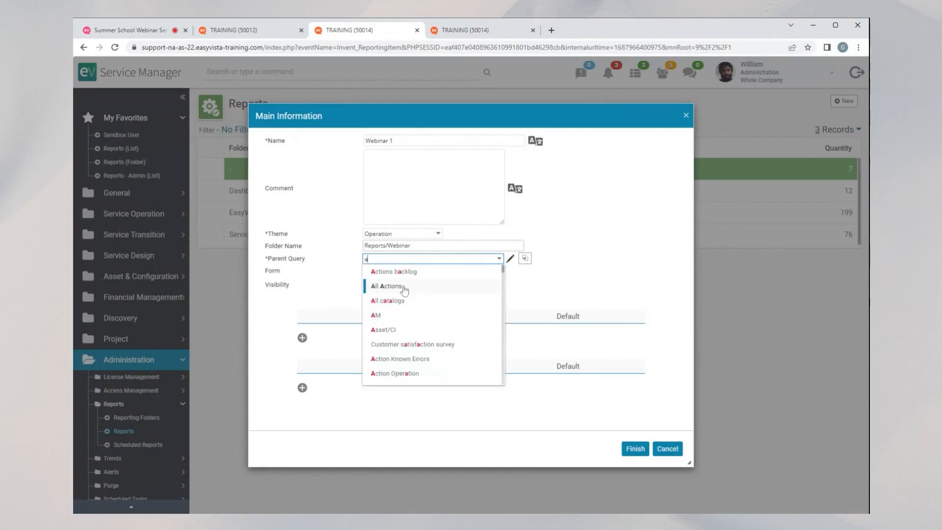
pyautogui.press('BackSpace')
pyautogui.press('BackSpace')
pyautogui.write('on')
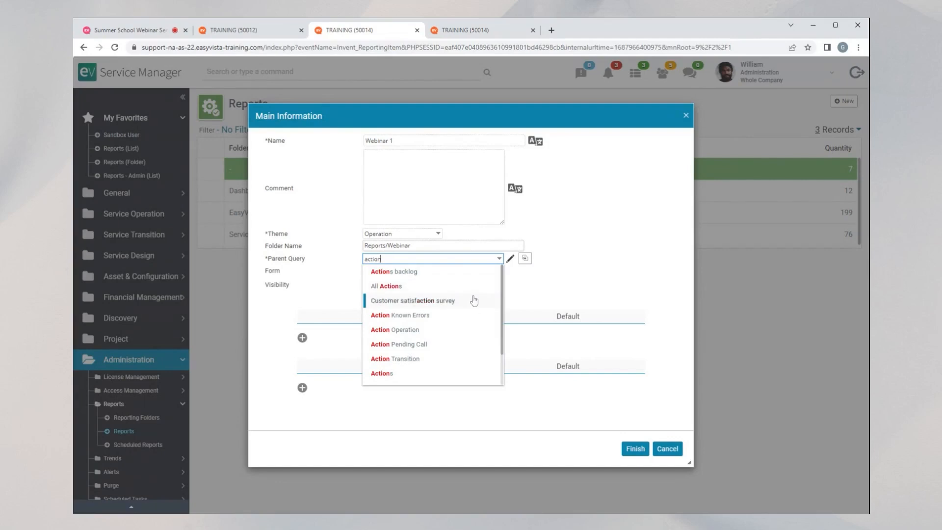
pyautogui.scroll(-2, 465, 325)
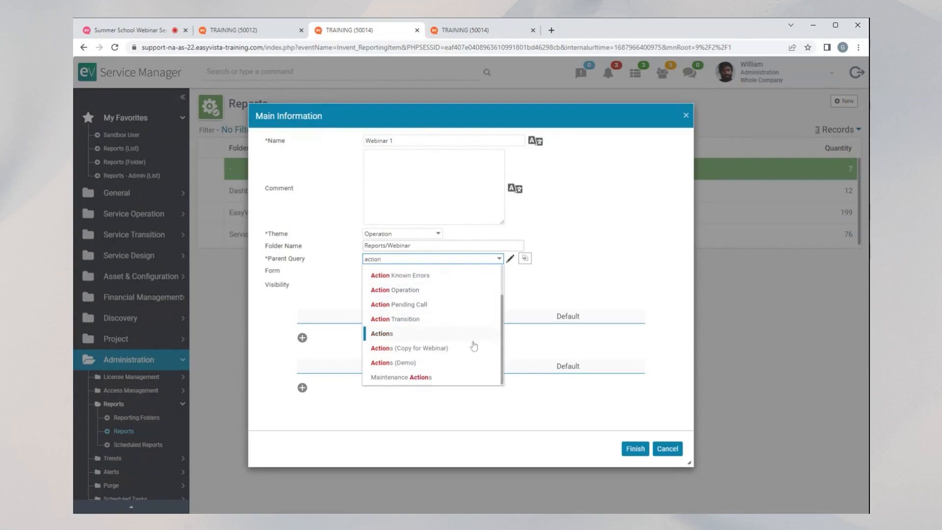
pyautogui.click(417, 349)
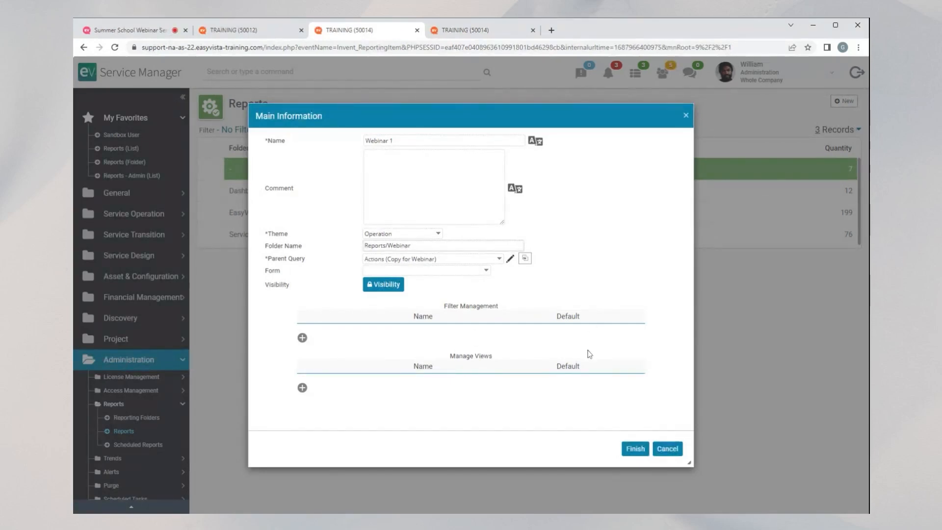
pyautogui.click(636, 447)
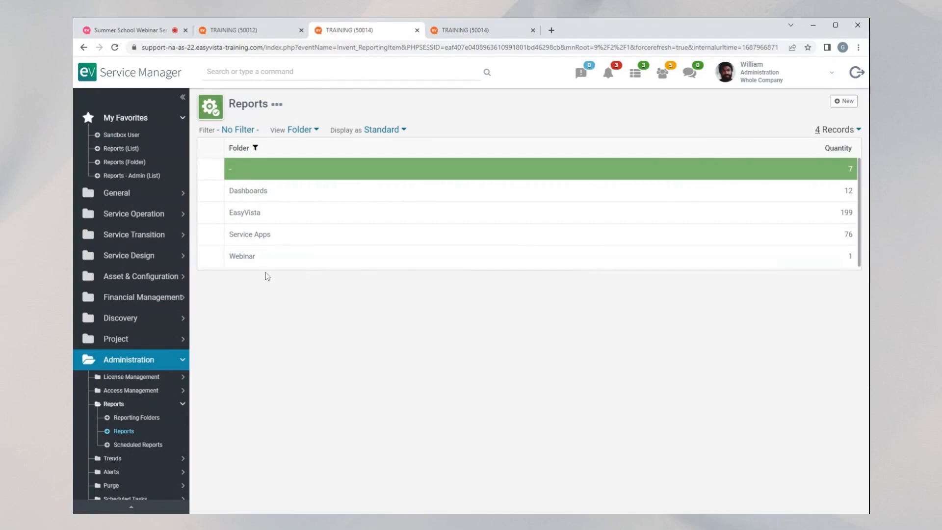
# - Open the Webinar 1 report in the Webinar folder for editing
pyautogui.click(242, 256)
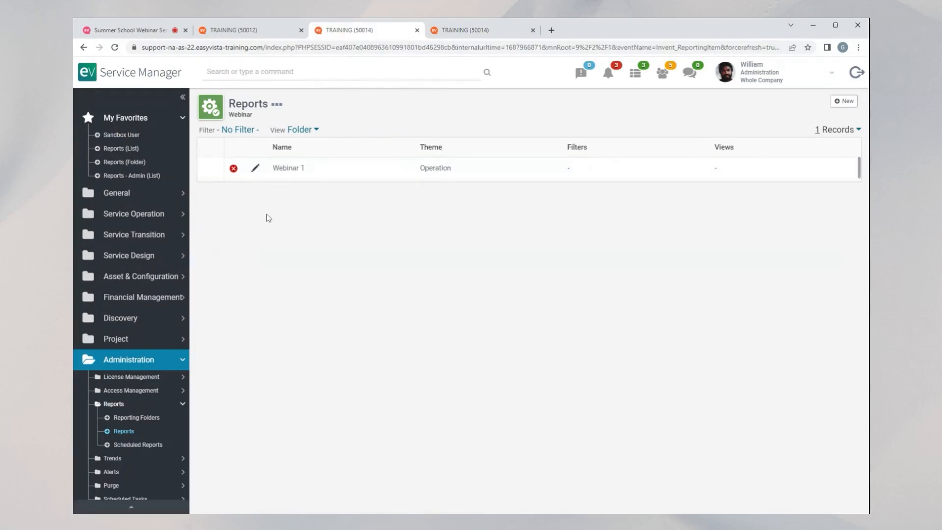
pyautogui.click(255, 168)
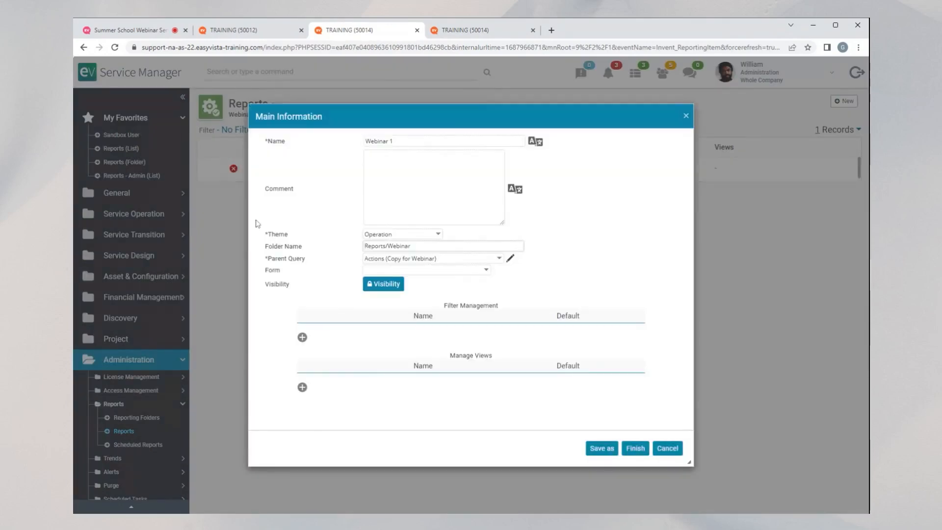
pyautogui.moveTo(425, 110); pyautogui.dragTo(397, 79)
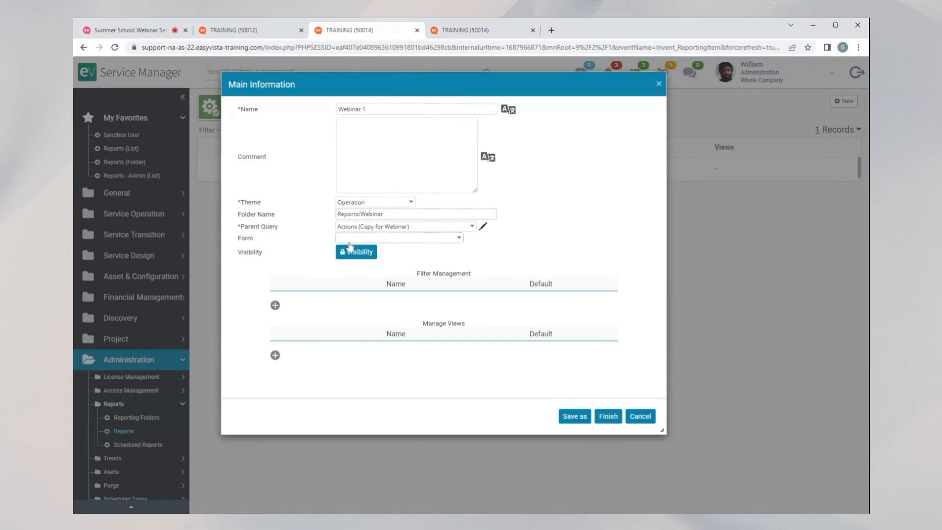
pyautogui.moveTo(371, 86); pyautogui.dragTo(467, 111)
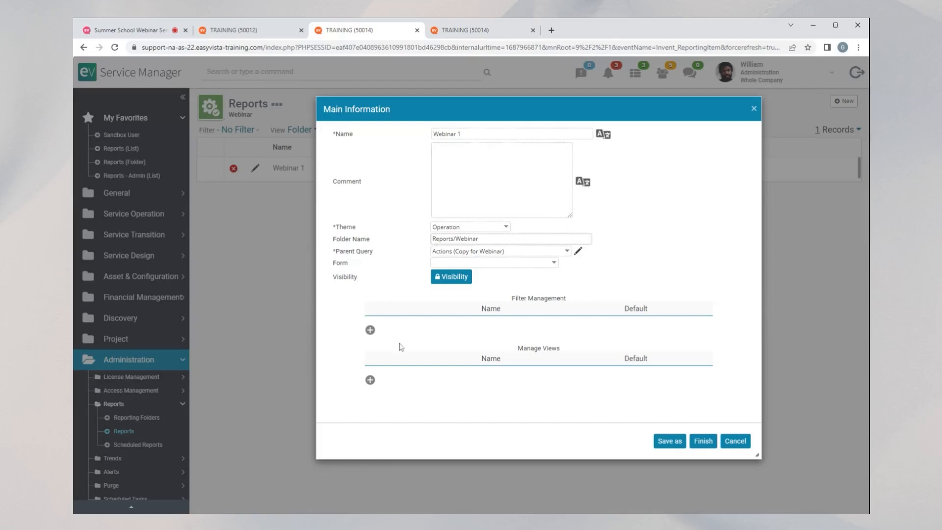
# - Add a filter named "None" to the Webinar 1 report
pyautogui.click(371, 332)
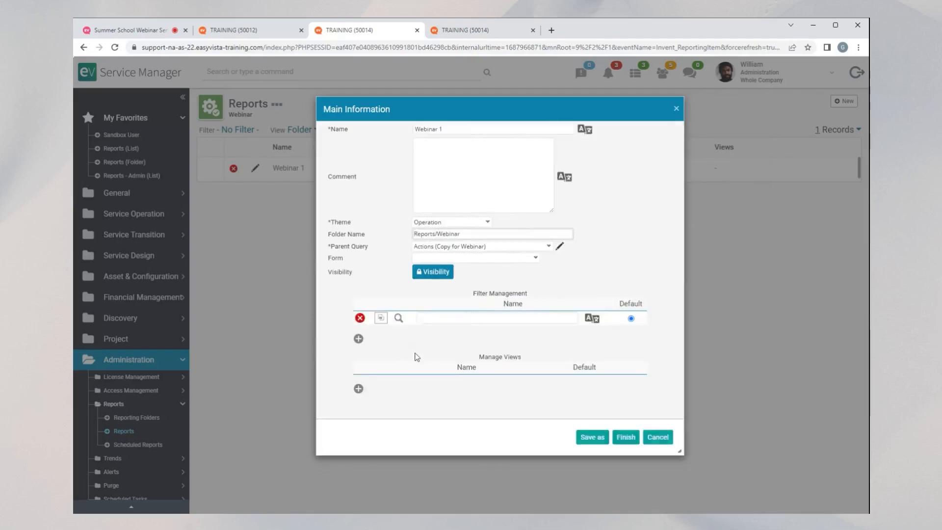
pyautogui.click(363, 323)
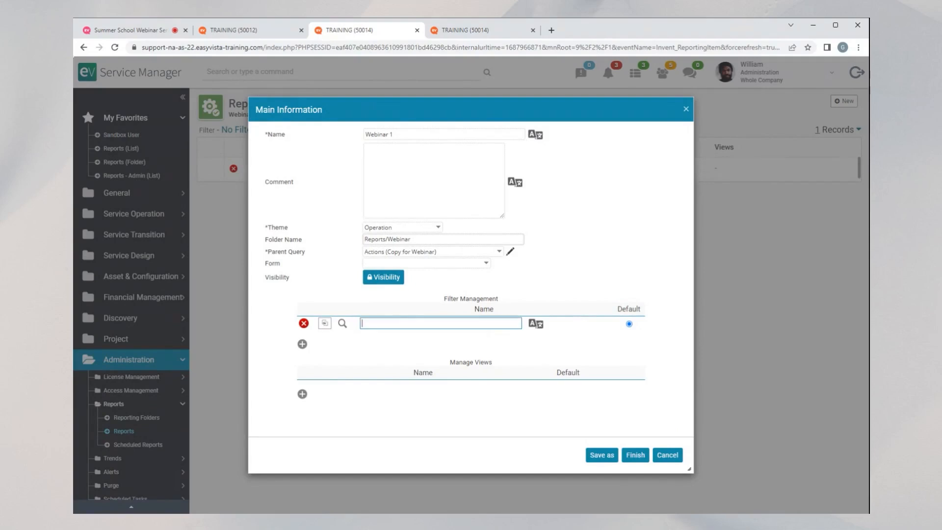
pyautogui.write('None')
# - Define the None filter's condition as Creation Date "Is not blank" and confirm it
pyautogui.click(342, 324)
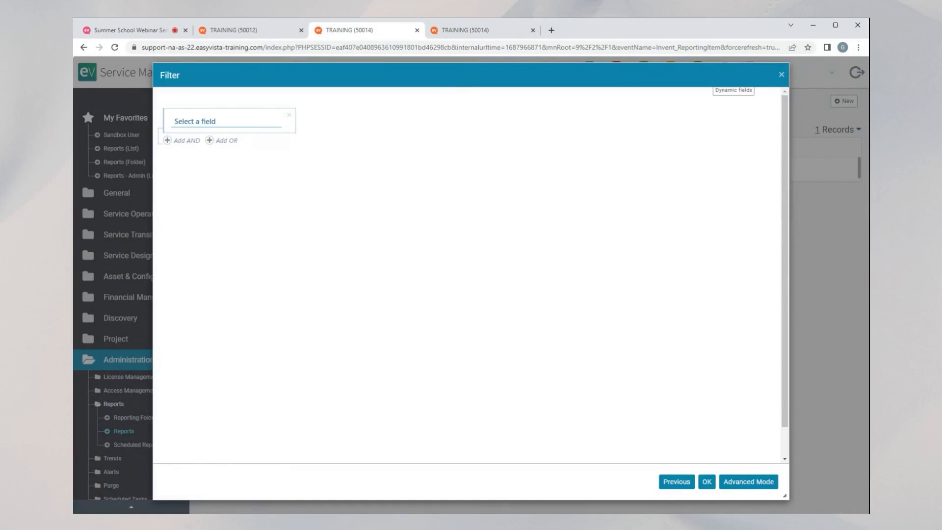
pyautogui.click(229, 121)
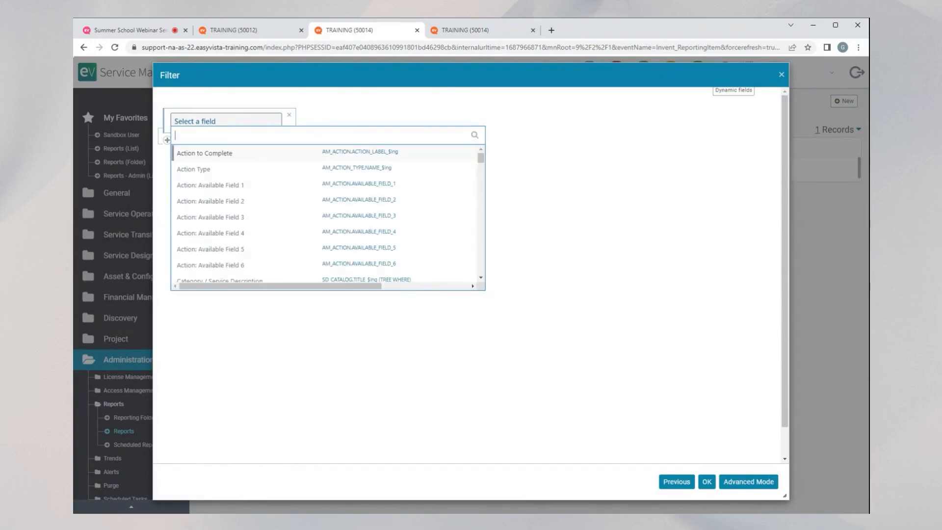
pyautogui.scroll(-3, 230, 221)
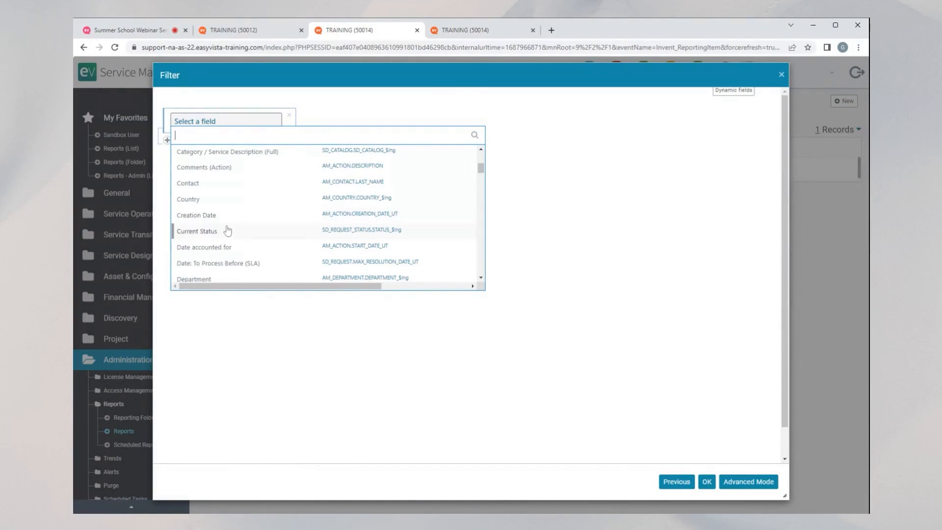
pyautogui.click(227, 217)
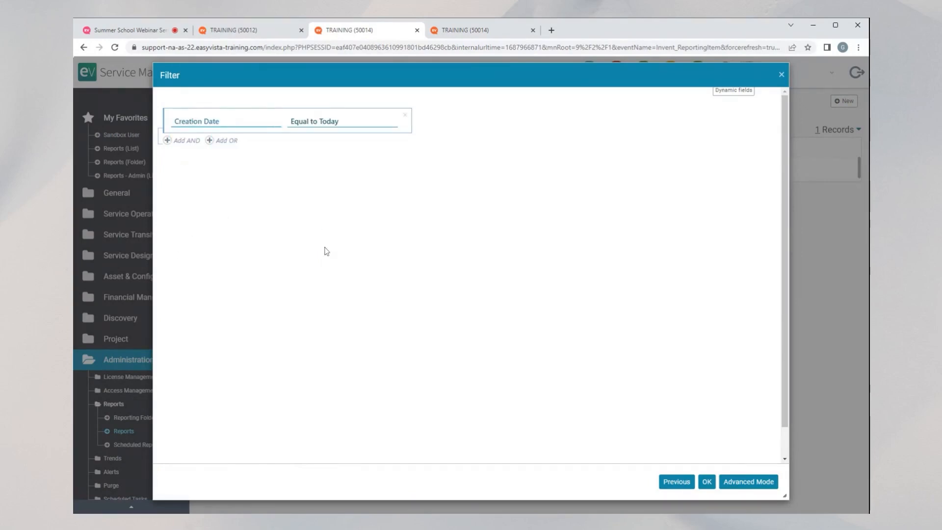
pyautogui.click(330, 121)
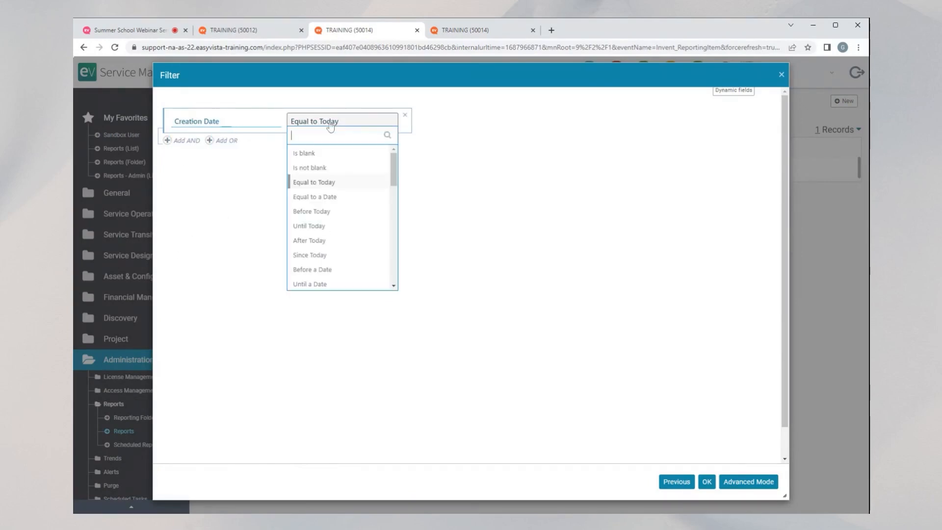
pyautogui.click(347, 171)
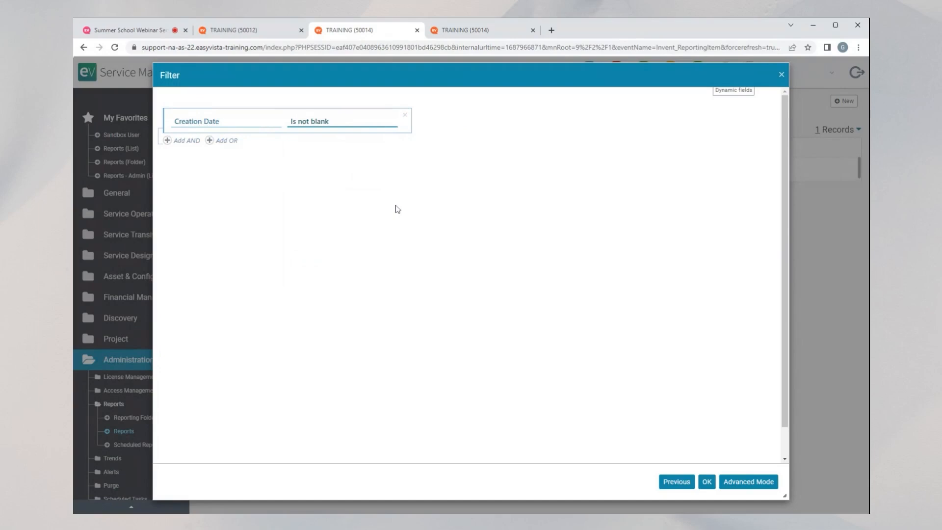
pyautogui.click(707, 481)
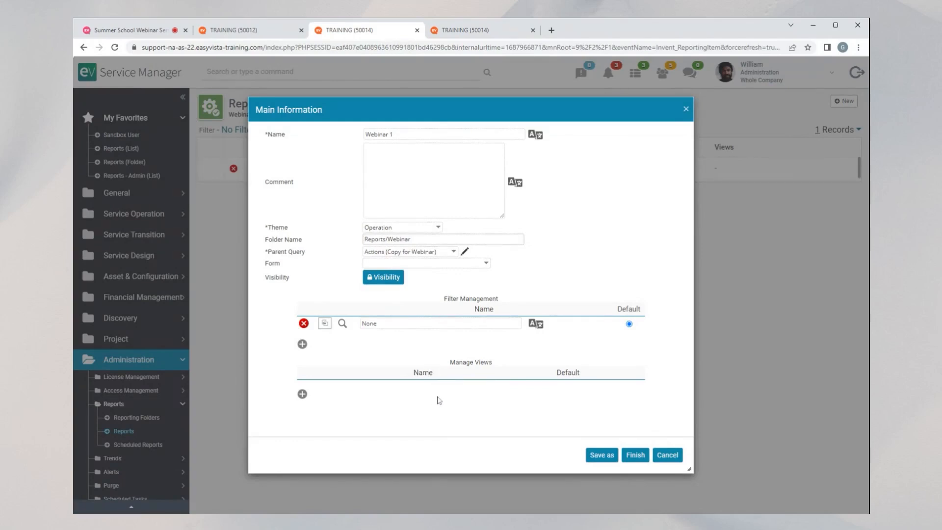
# - Add a view named "List" to the Webinar 1 report
pyautogui.click(302, 394)
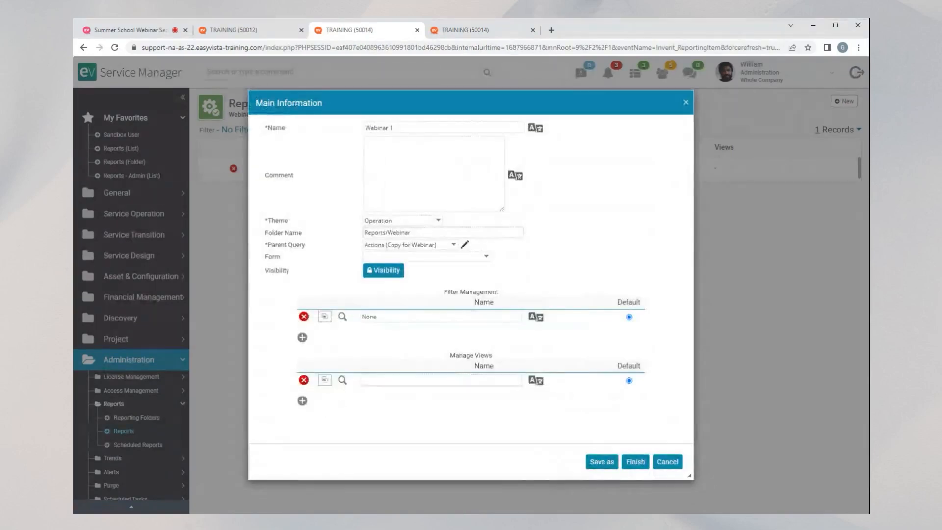
pyautogui.write('L')
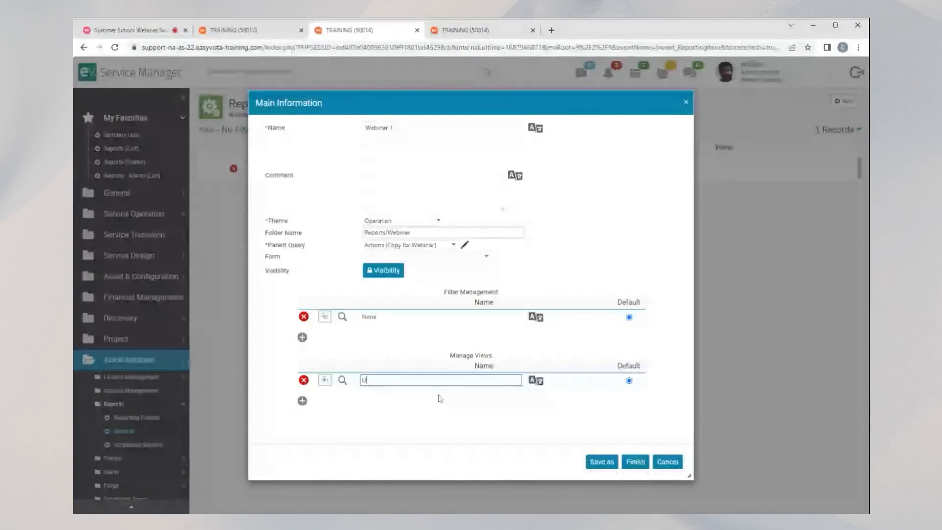
pyautogui.write('ist')
# - Open the definition of the List view and include the Number field among its displayed fields
pyautogui.click(343, 385)
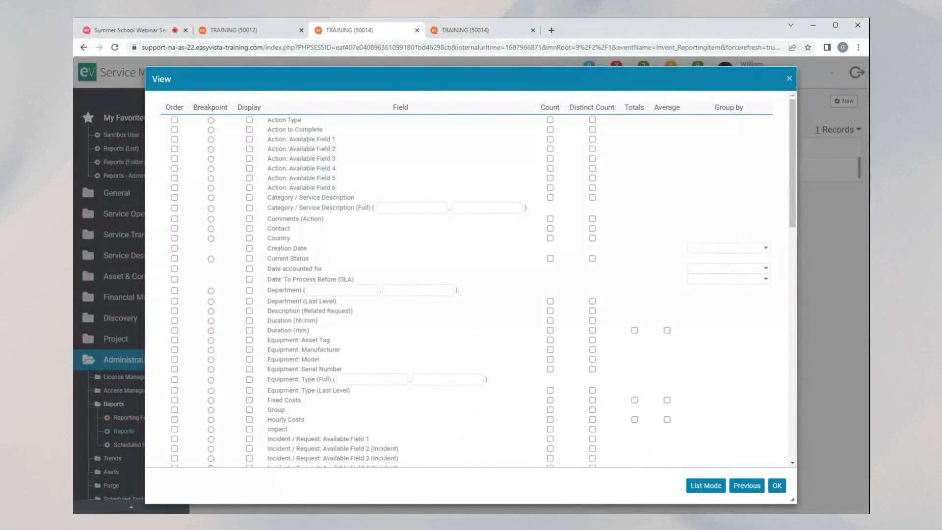
pyautogui.moveTo(324, 81); pyautogui.dragTo(395, 83)
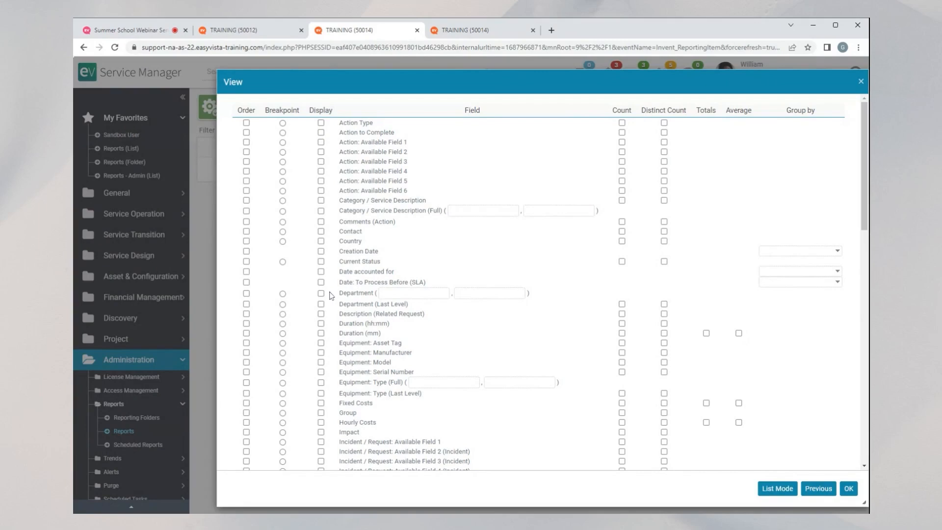
pyautogui.scroll(-10, 336, 228)
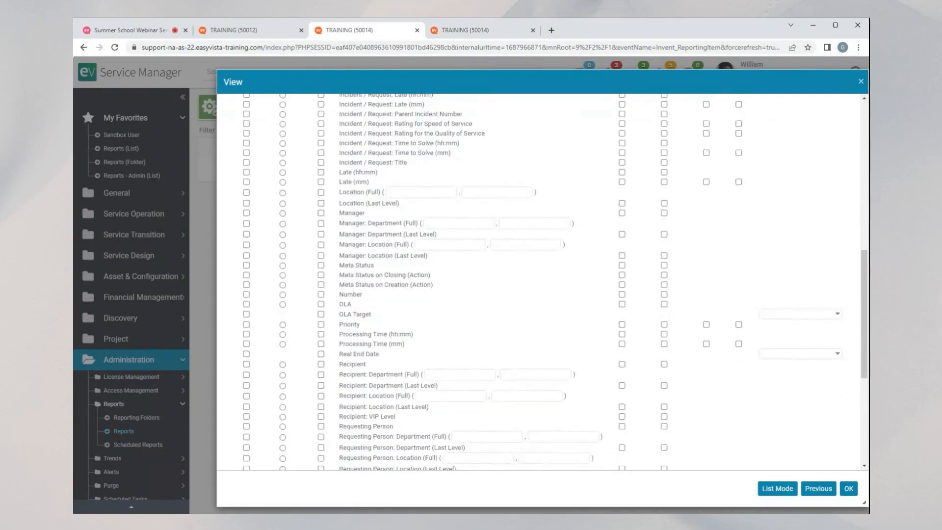
pyautogui.scroll(-1, 388, 414)
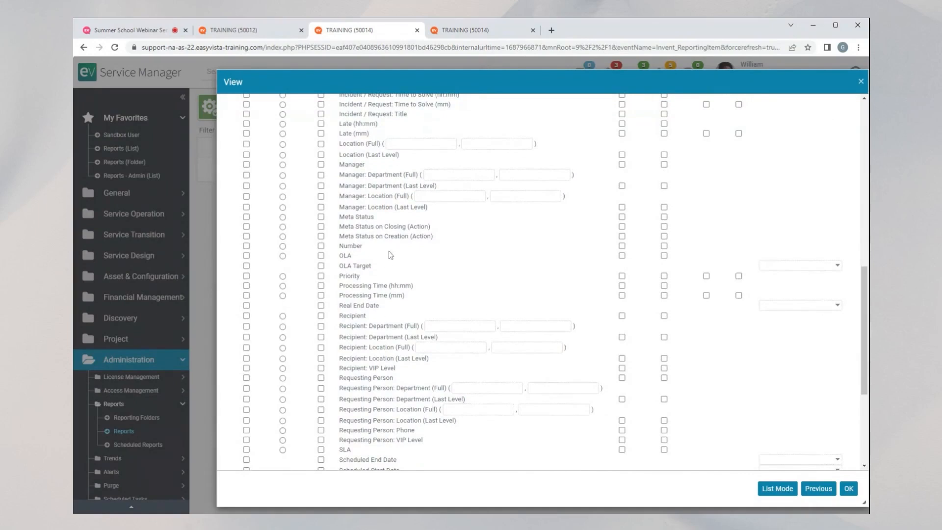
pyautogui.click(321, 246)
pyautogui.scroll(4, 294, 275)
pyautogui.scroll(-3, 319, 300)
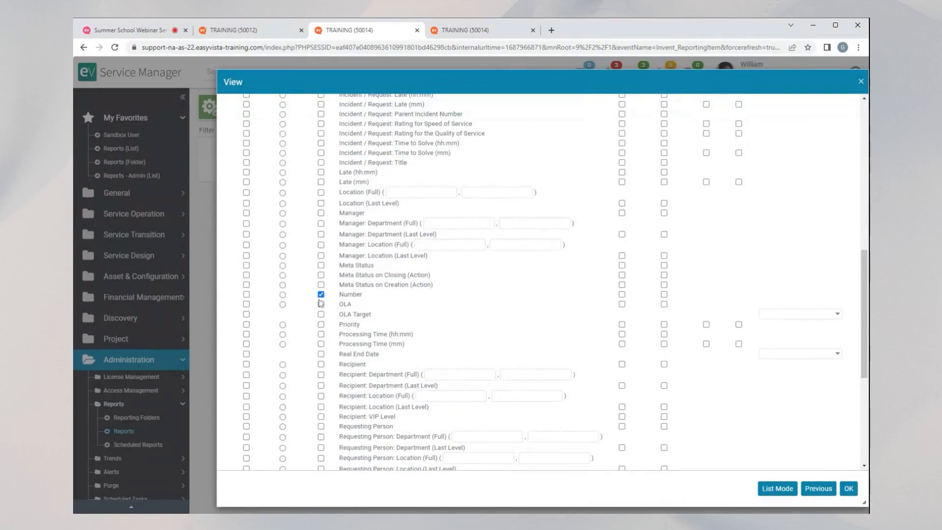
# - Move the Number field to the first position in the List view's field order
pyautogui.scroll(10, 329, 299)
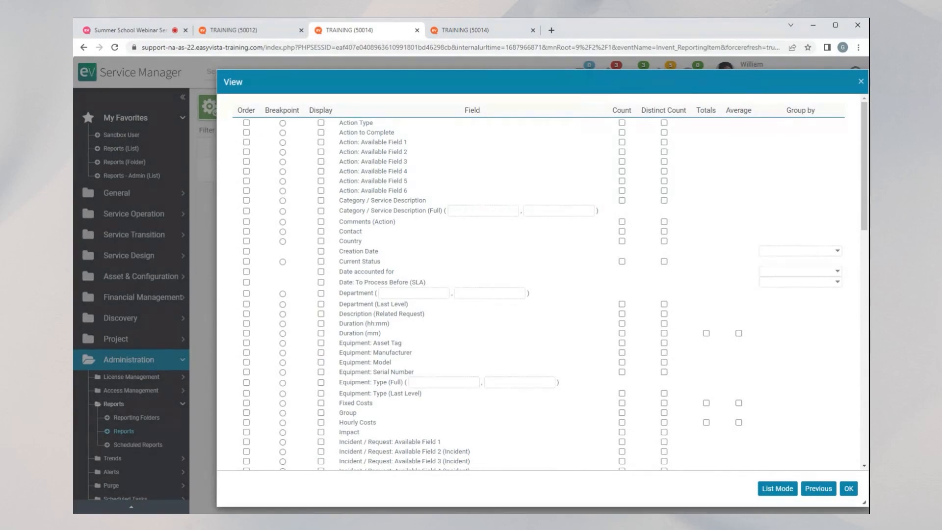
pyautogui.scroll(-3, 304, 206)
pyautogui.scroll(-3, 300, 227)
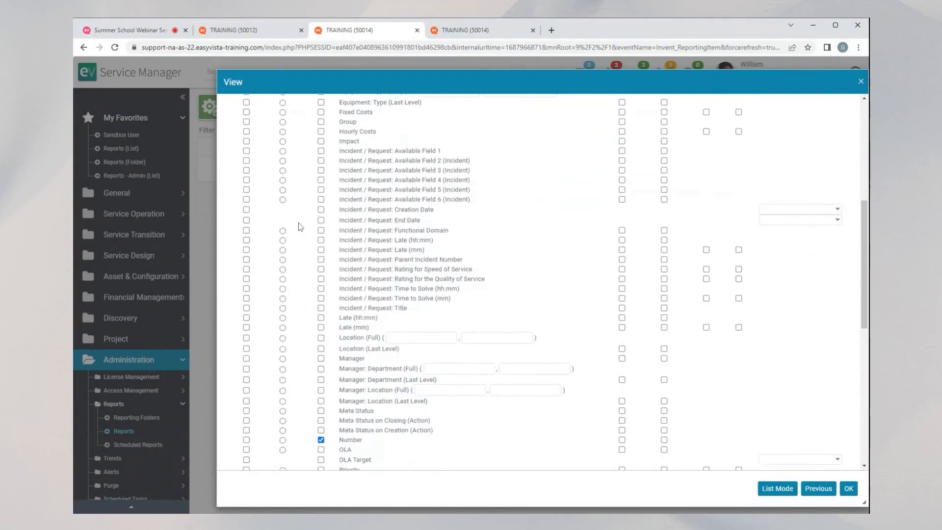
pyautogui.click(246, 440)
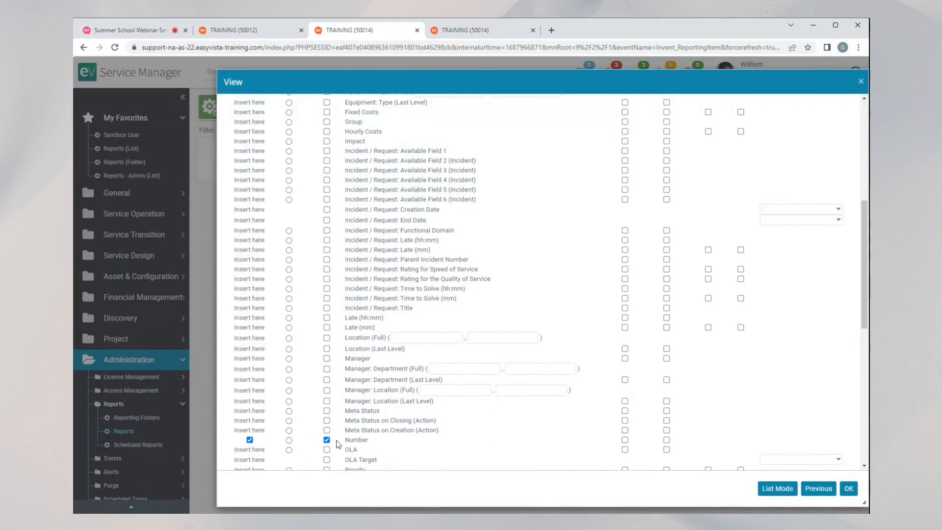
pyautogui.scroll(6, 279, 343)
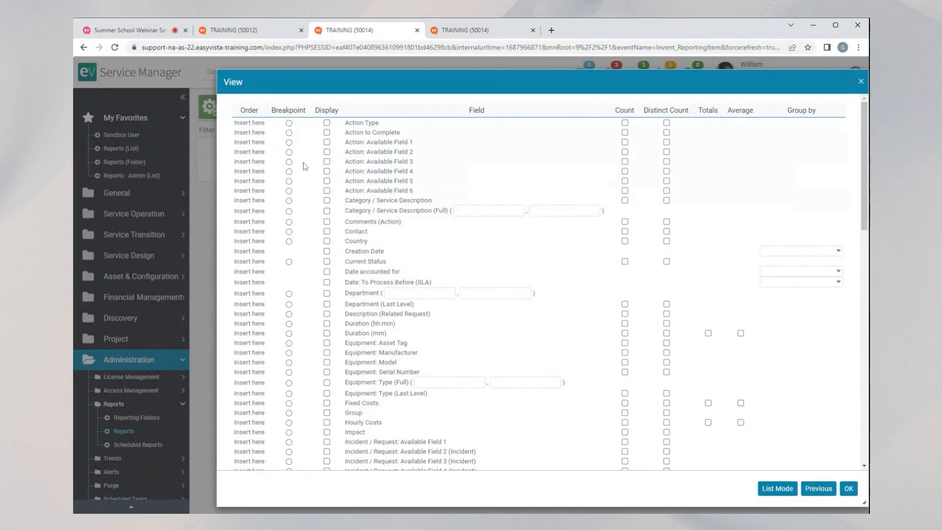
pyautogui.click(251, 131)
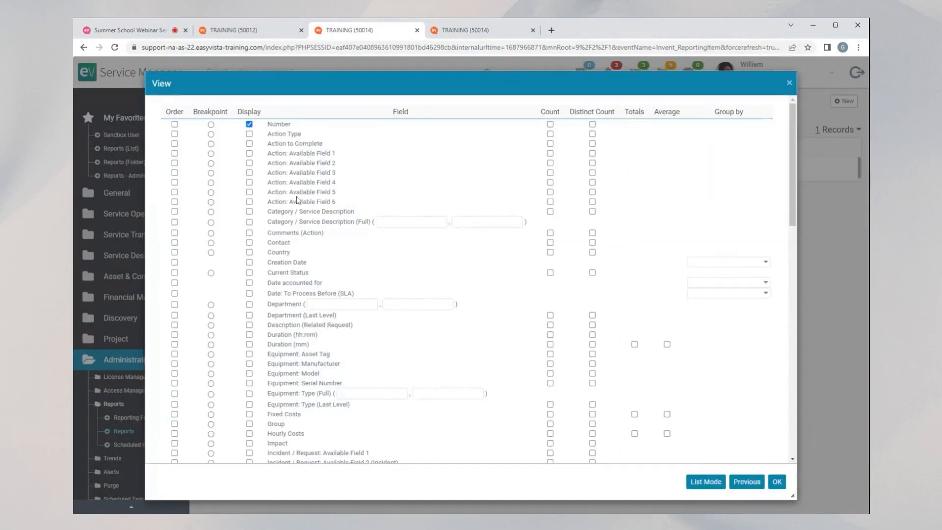
# - Display the Creation Date, Priority and Incident / Request: Title fields in the List view
pyautogui.click(249, 262)
pyautogui.scroll(-6, 290, 336)
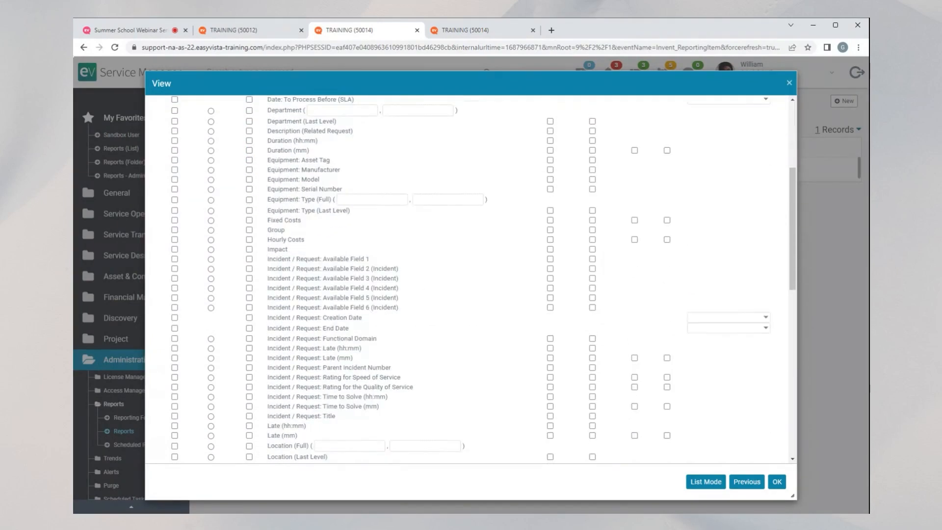
pyautogui.scroll(-2, 290, 336)
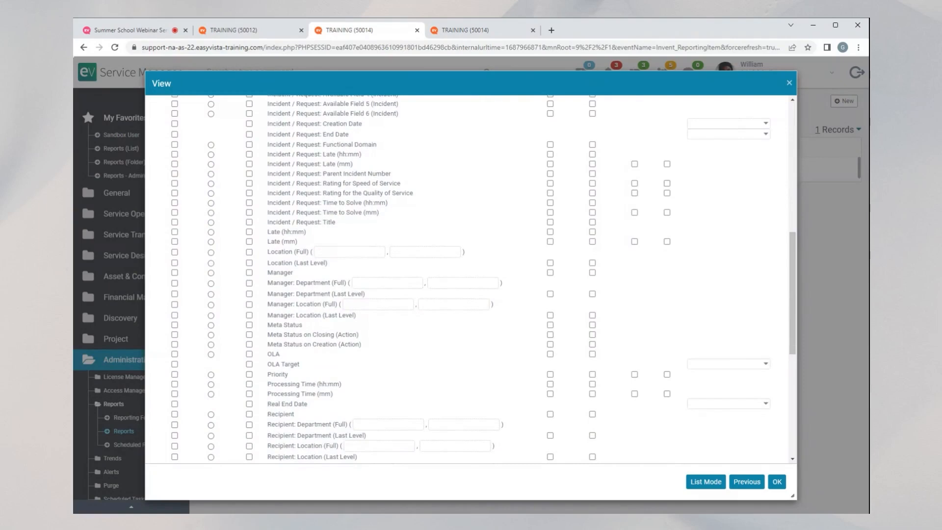
pyautogui.click(250, 374)
pyautogui.scroll(-3, 301, 377)
pyautogui.scroll(-3, 301, 377)
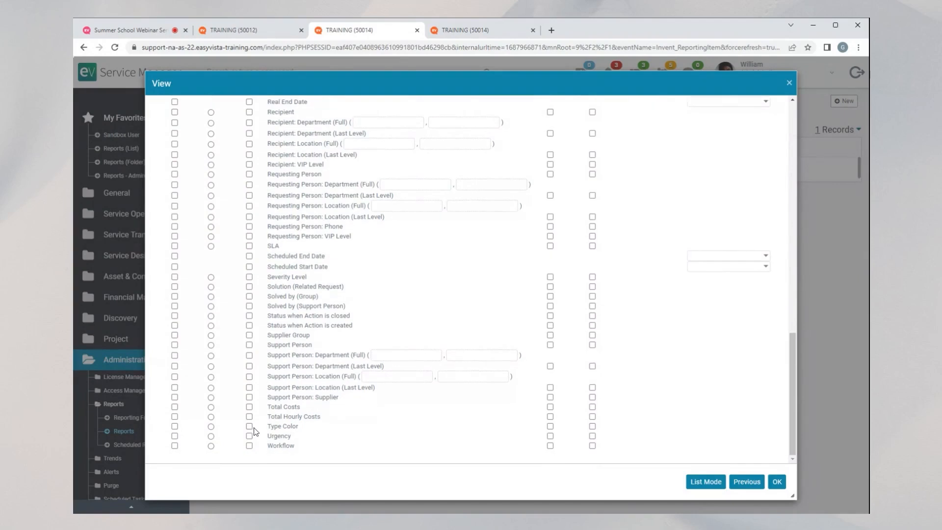
pyautogui.scroll(4, 254, 428)
pyautogui.scroll(4, 254, 428)
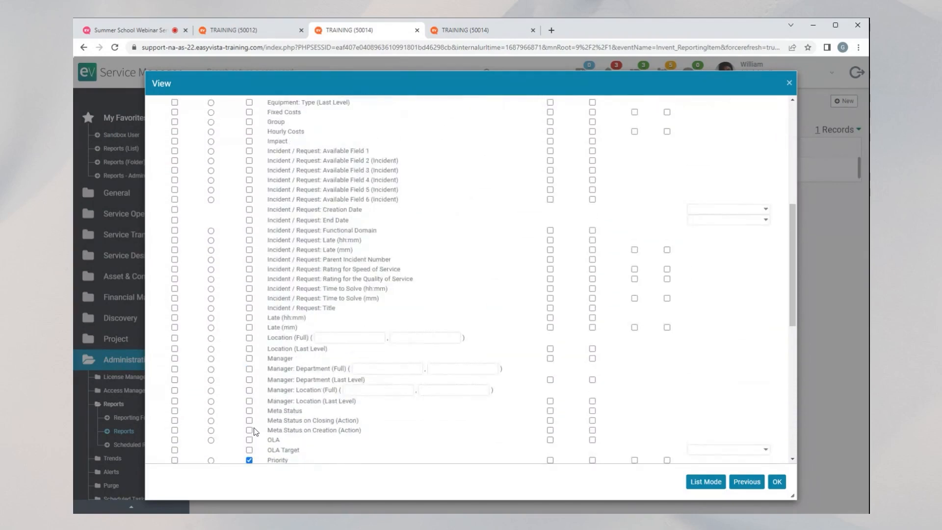
pyautogui.click(249, 309)
pyautogui.scroll(7, 301, 264)
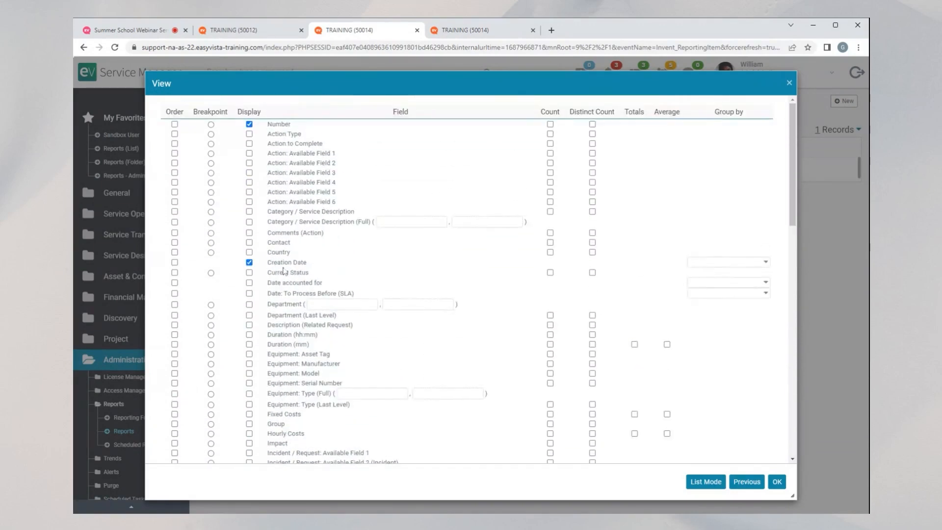
# - Reorder the fields so Creation Date comes directly after Number, followed by Incident / Request: Title
pyautogui.click(174, 262)
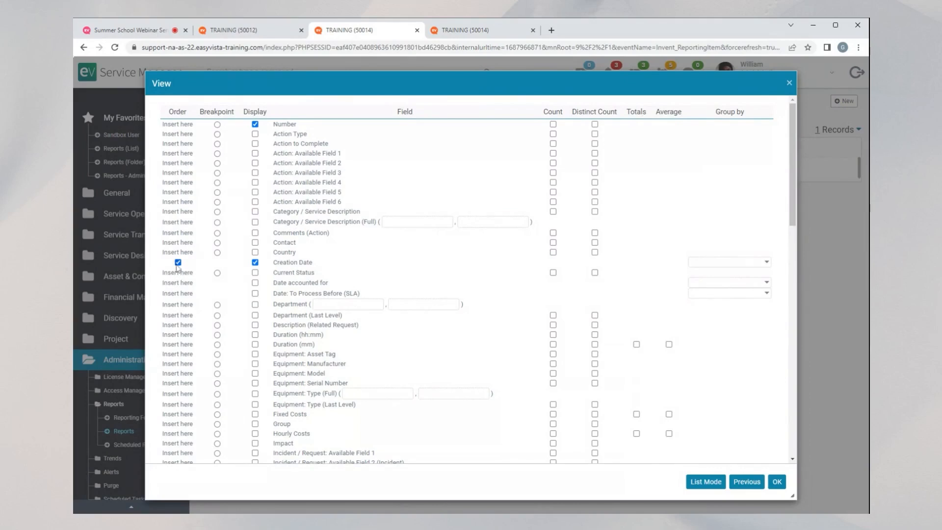
pyautogui.click(186, 137)
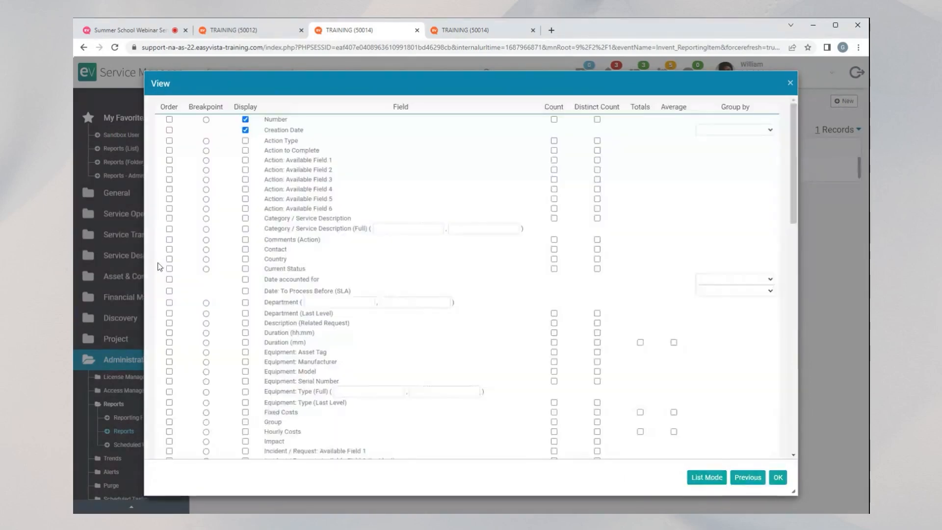
pyautogui.scroll(-4, 195, 291)
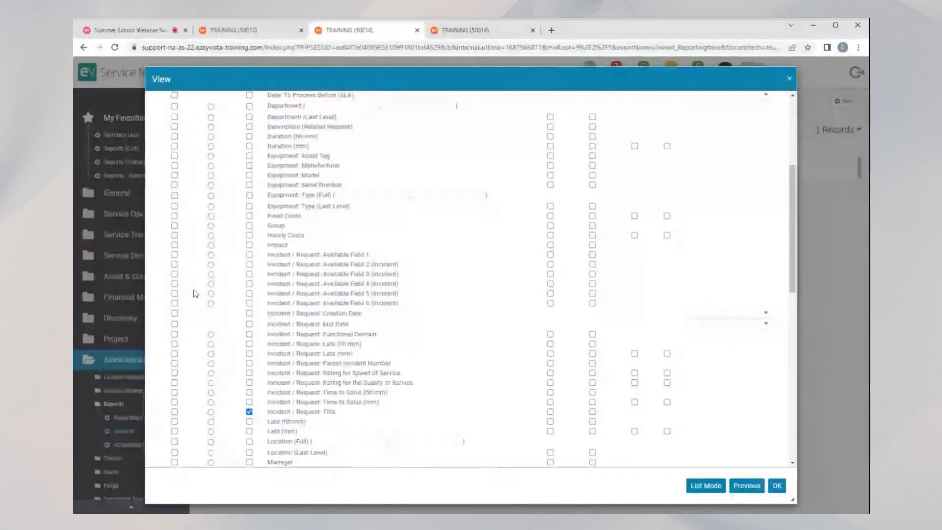
pyautogui.click(178, 411)
pyautogui.scroll(5, 221, 295)
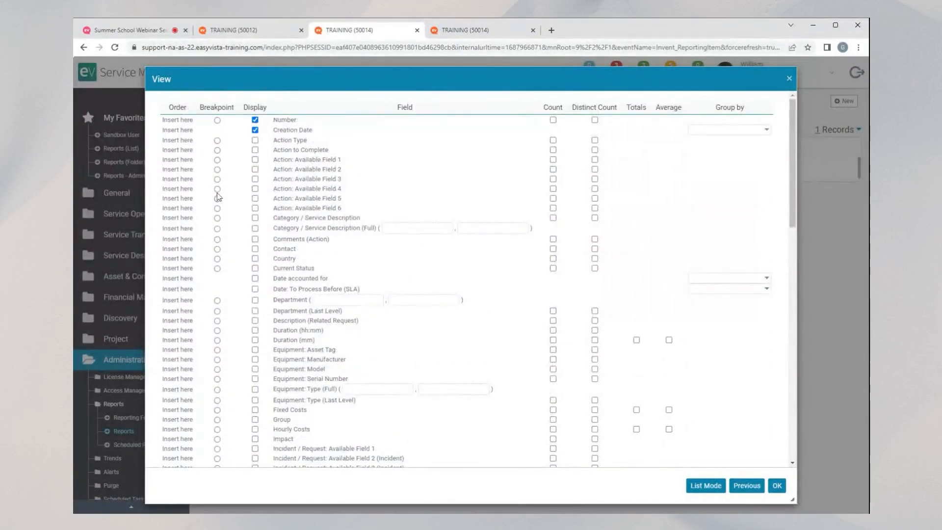
pyautogui.click(178, 238)
# - Place the Priority field between Number and Creation Date and confirm the List view's definition
pyautogui.scroll(-10, 217, 359)
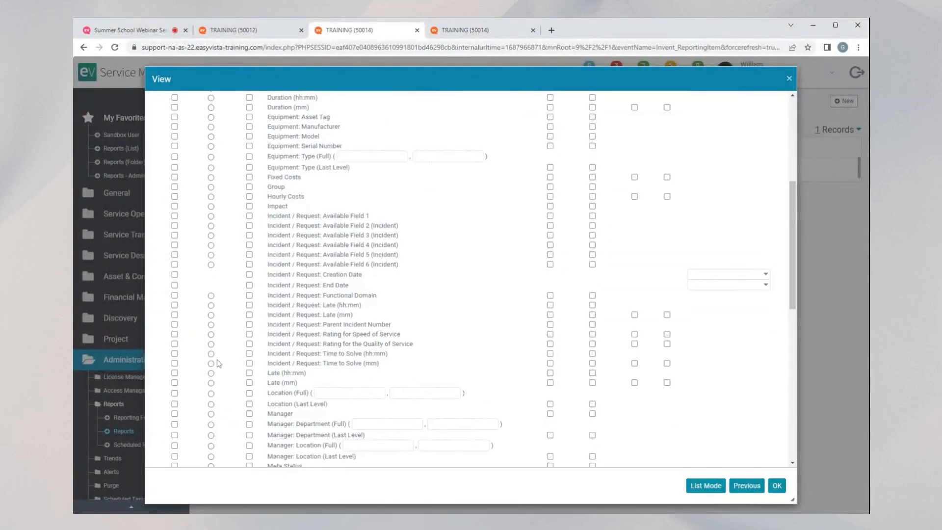
pyautogui.click(174, 321)
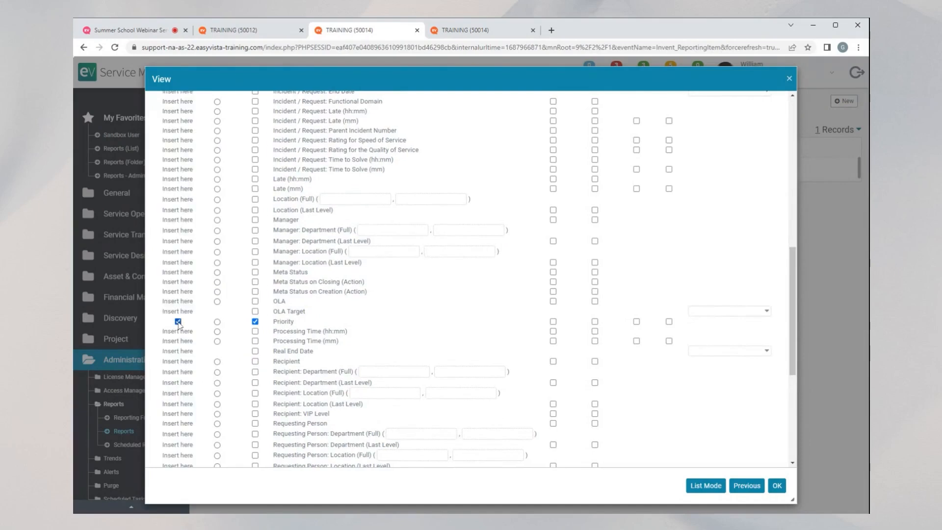
pyautogui.scroll(10, 177, 324)
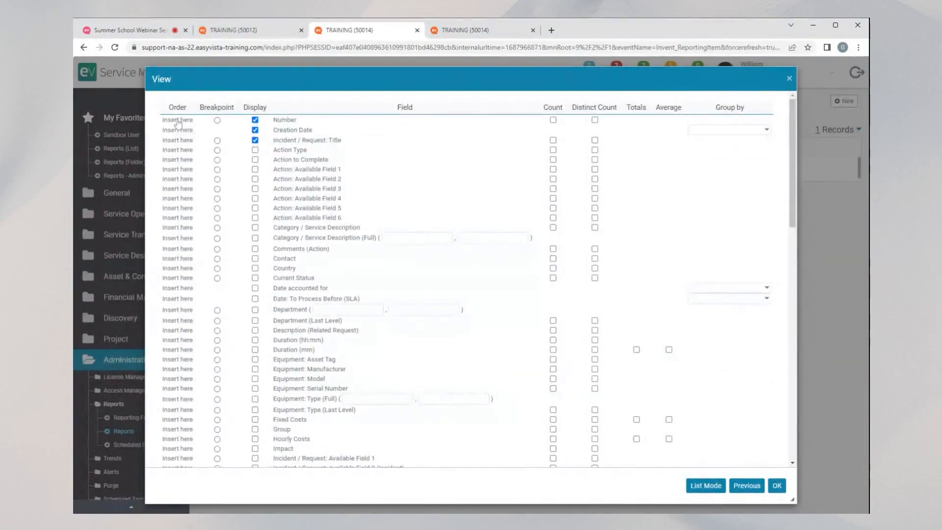
pyautogui.click(177, 121)
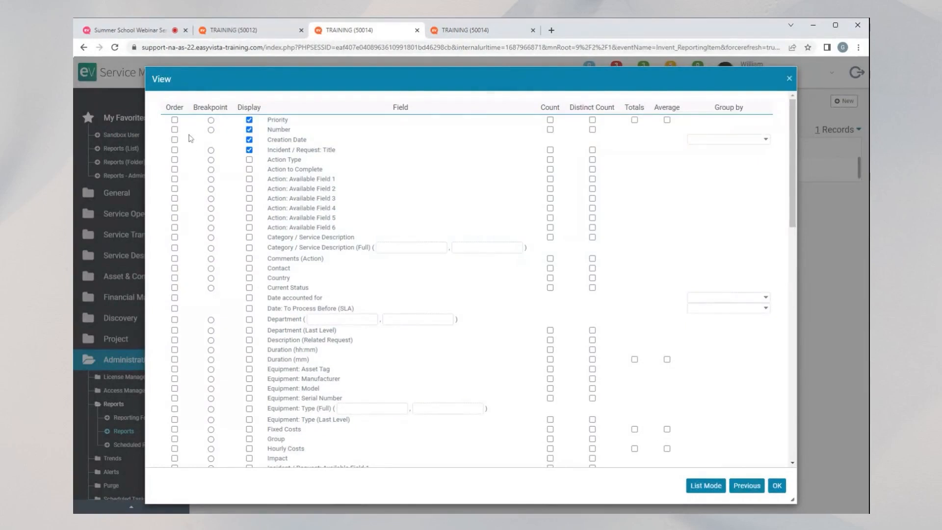
pyautogui.click(178, 130)
pyautogui.click(178, 121)
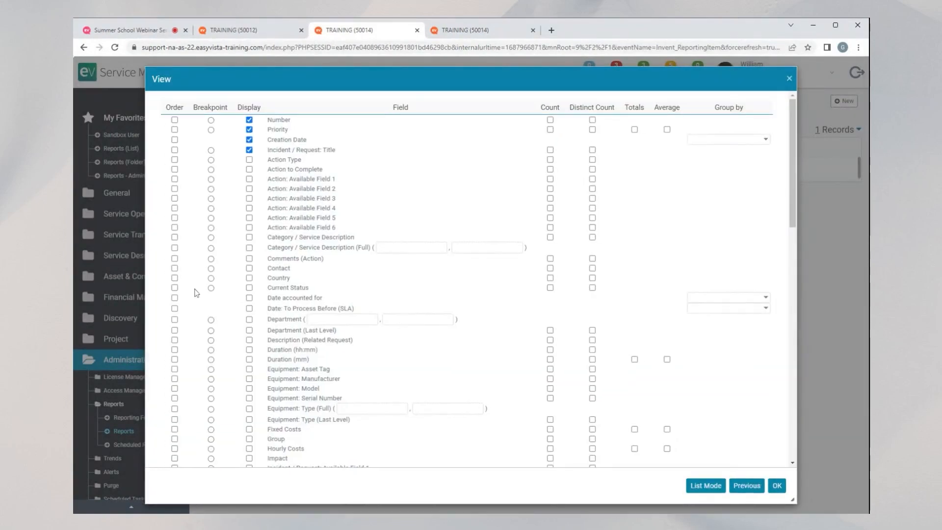
pyautogui.scroll(-20, 196, 293)
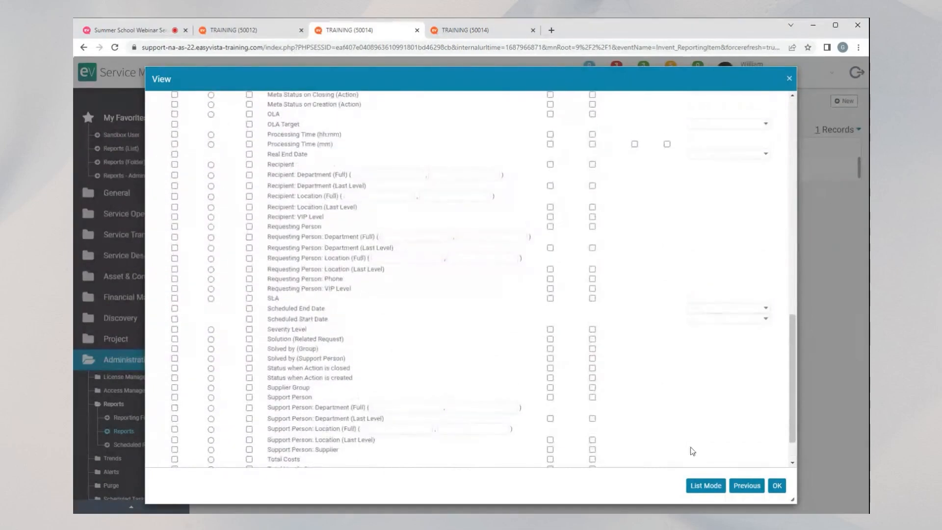
pyautogui.click(777, 485)
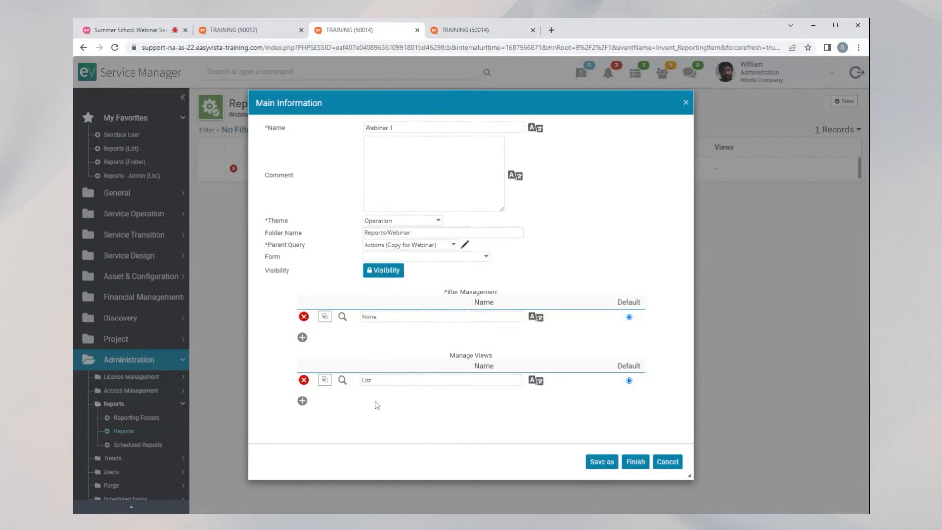
# - Display the Workflow field in the List view between Creation Date and Incident / Request: Title, and save the Webinar 1 report
pyautogui.click(343, 380)
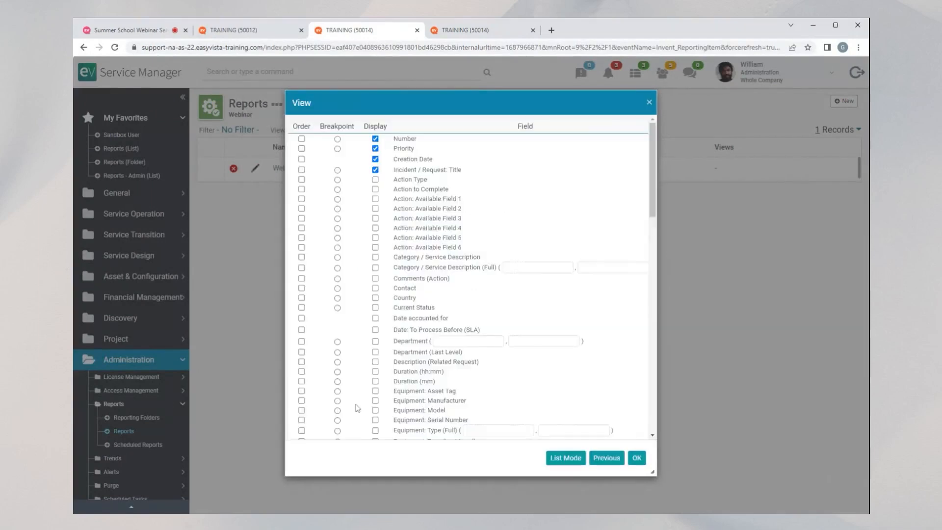
pyautogui.scroll(-5, 289, 305)
pyautogui.scroll(-15, 471, 278)
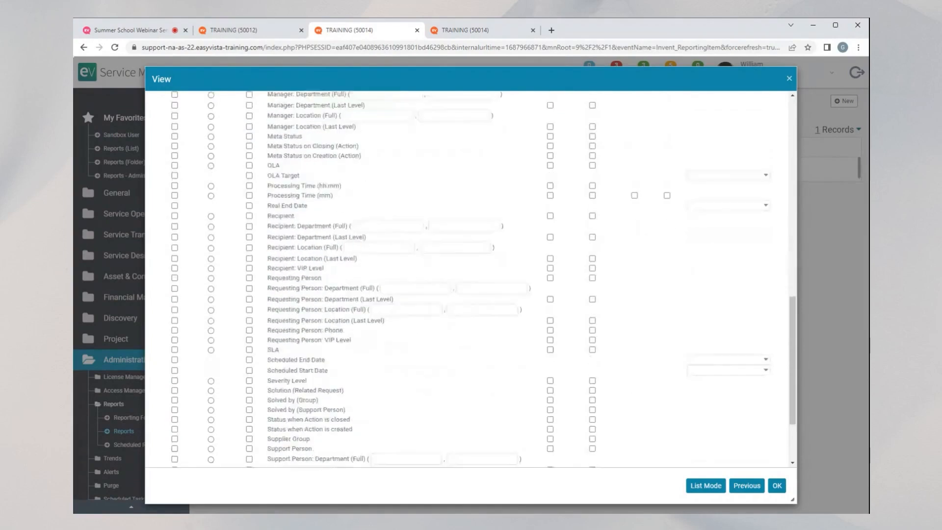
pyautogui.click(249, 449)
pyautogui.click(175, 449)
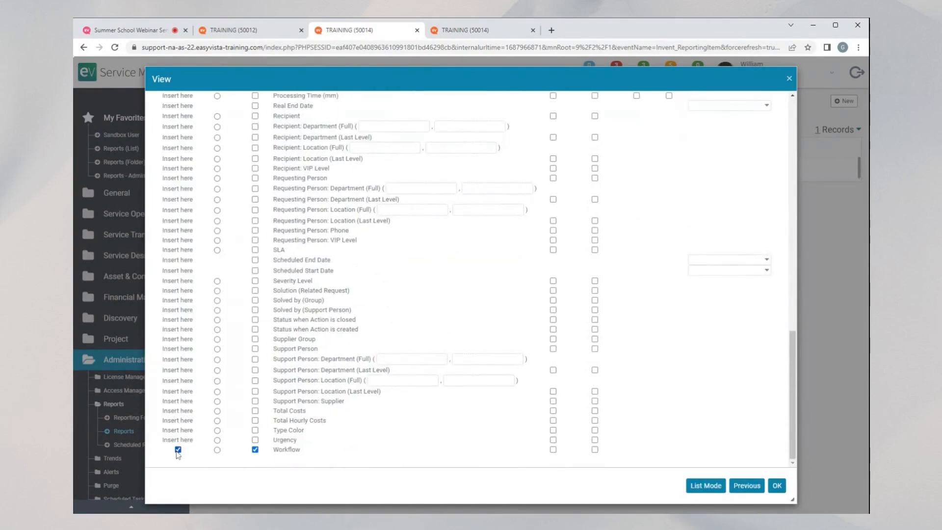
pyautogui.scroll(20, 210, 429)
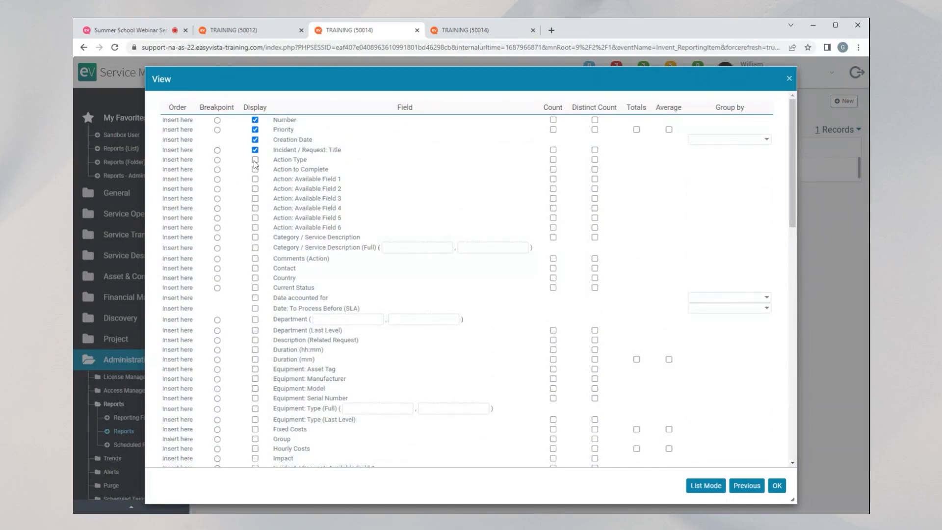
pyautogui.click(177, 149)
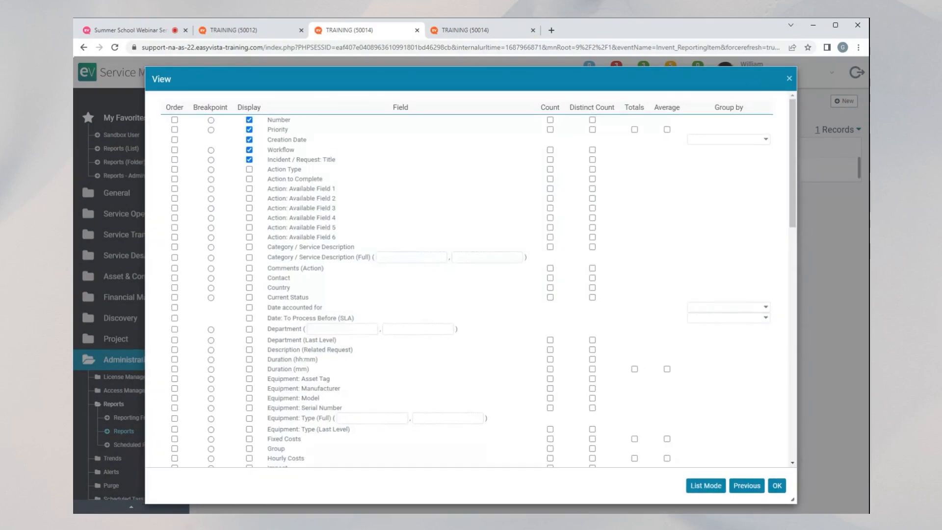
pyautogui.click(778, 487)
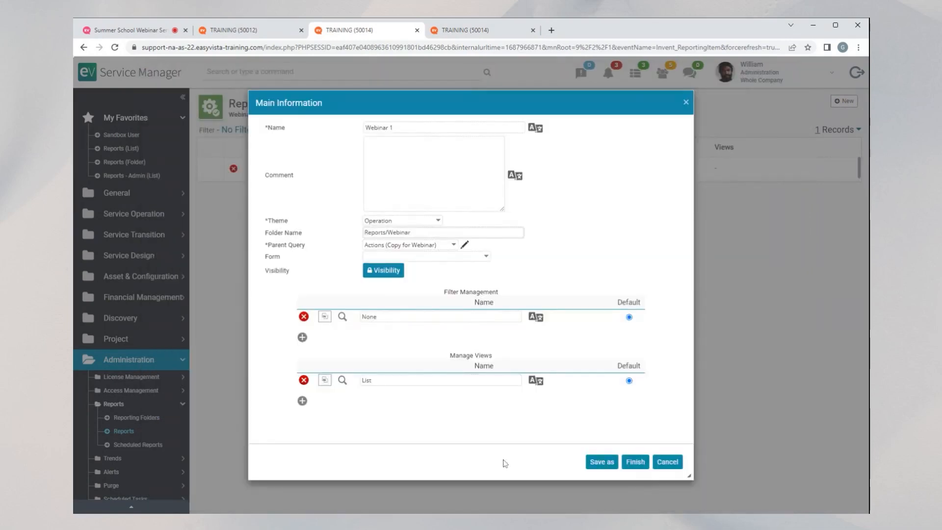
pyautogui.click(634, 462)
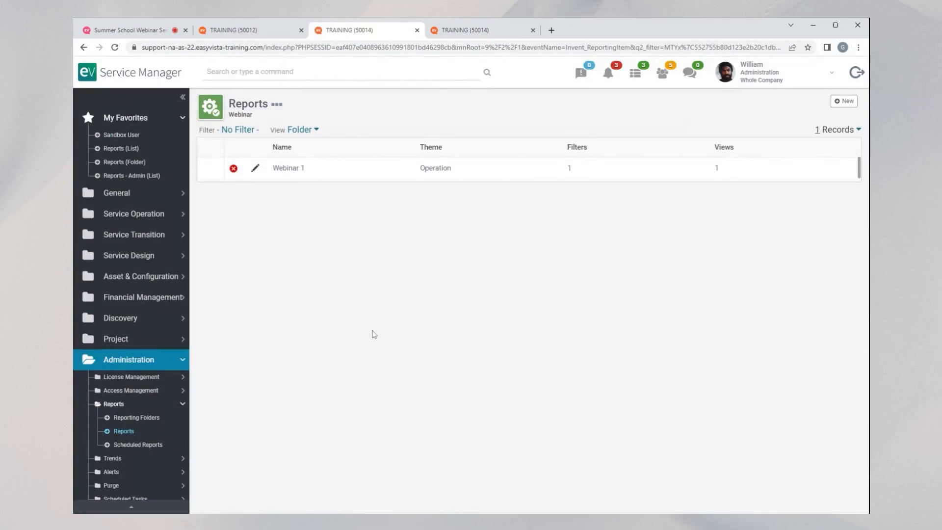
# - Open the Webinar 1 report from the Webinar folder in the Service Operation reports and look through its records
pyautogui.doubleClick(286, 168)
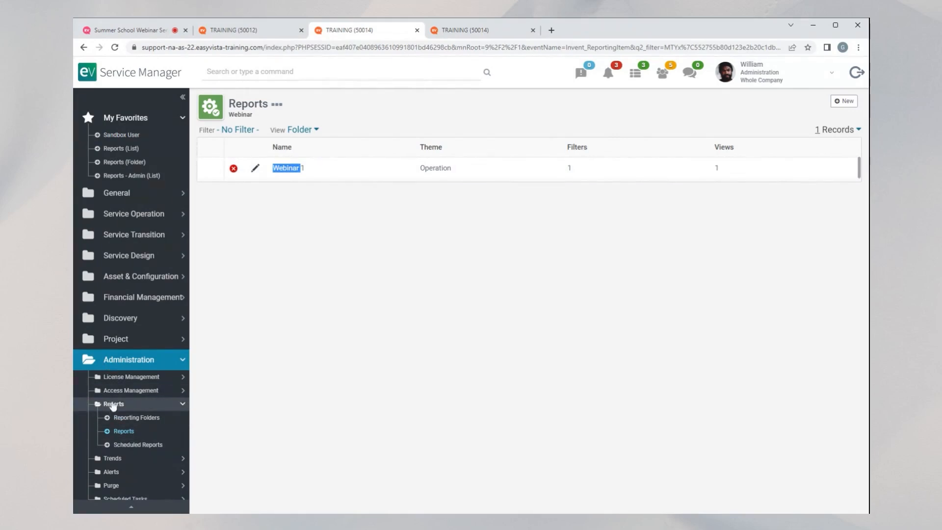
pyautogui.click(166, 218)
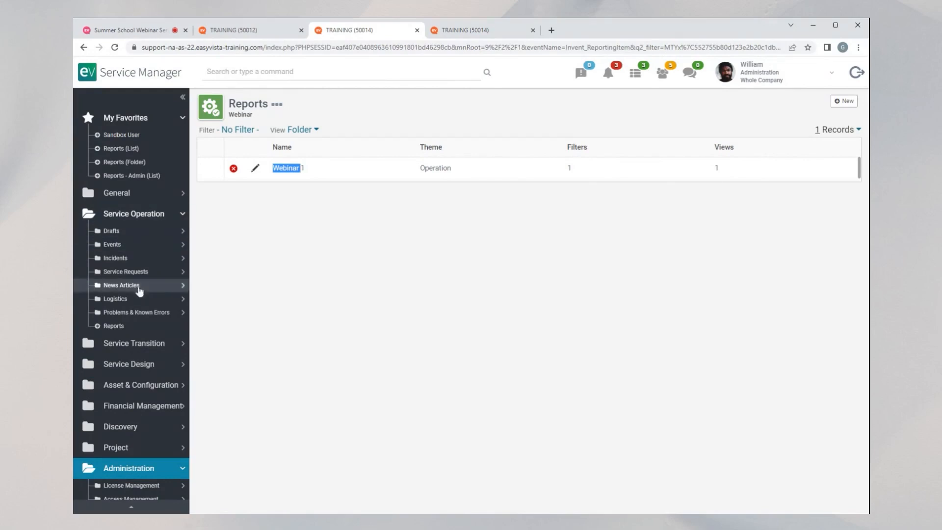
pyautogui.click(118, 327)
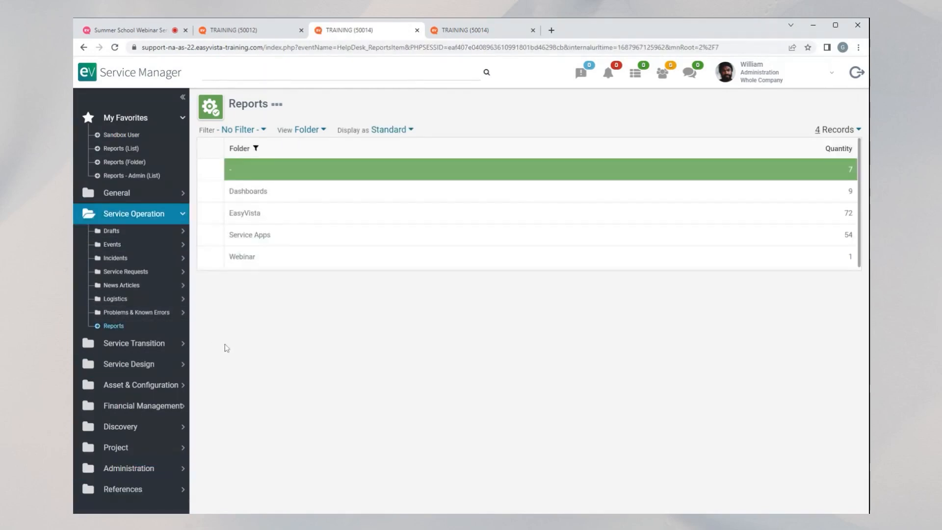
pyautogui.click(251, 260)
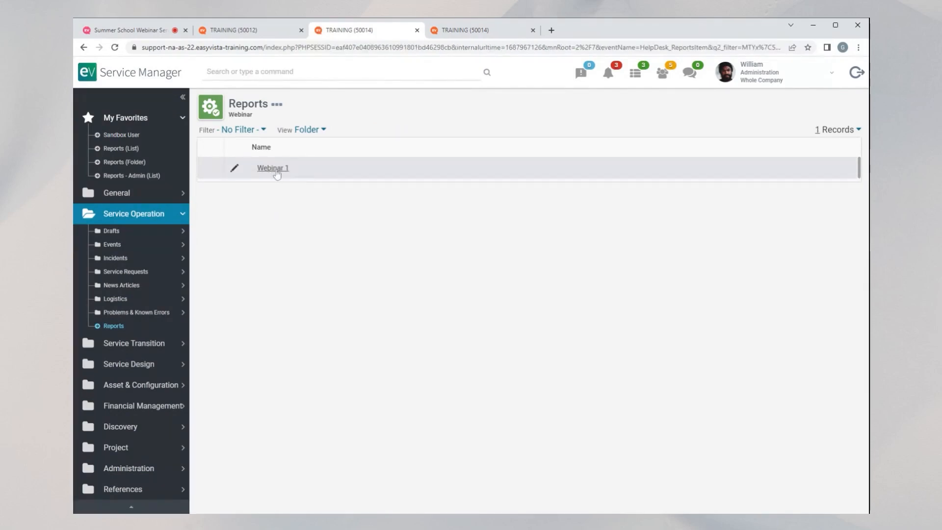
pyautogui.click(275, 169)
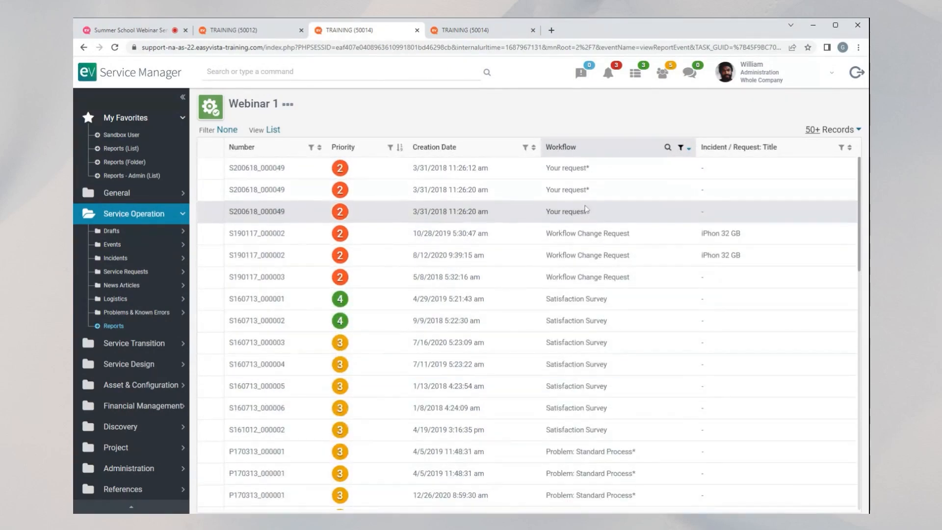
pyautogui.scroll(-10, 582, 245)
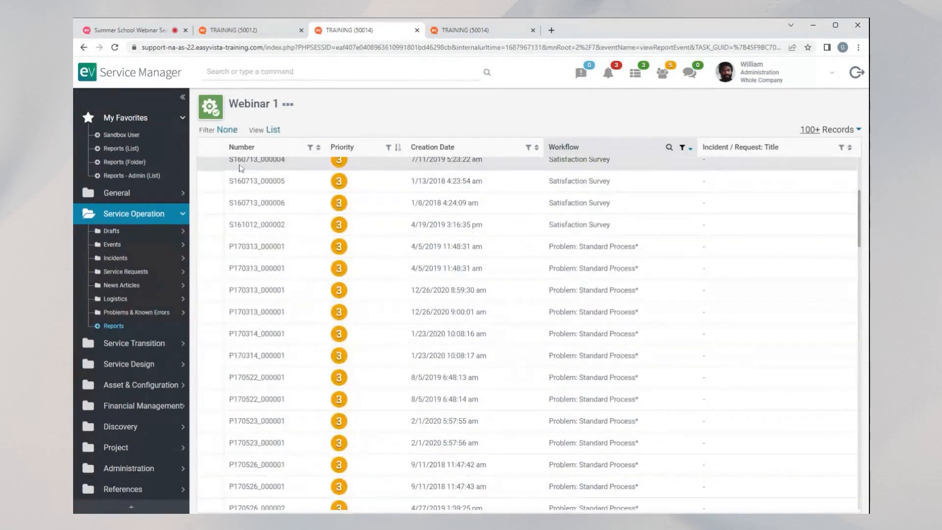
pyautogui.scroll(5, 311, 244)
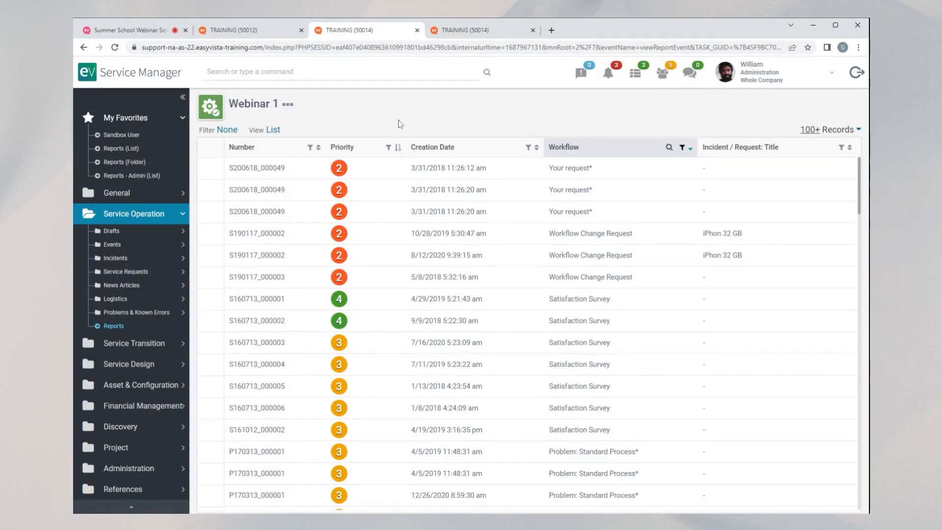
# - Sort the Webinar 1 report by Priority and add it to the favorites as "Webinar 1 - sorted by prio (None - List)"
pyautogui.click(354, 149)
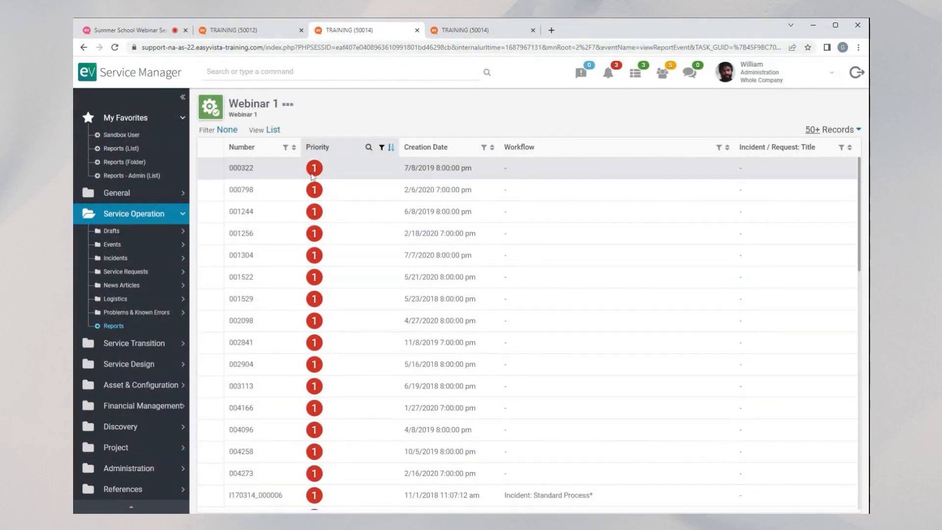
pyautogui.click(288, 108)
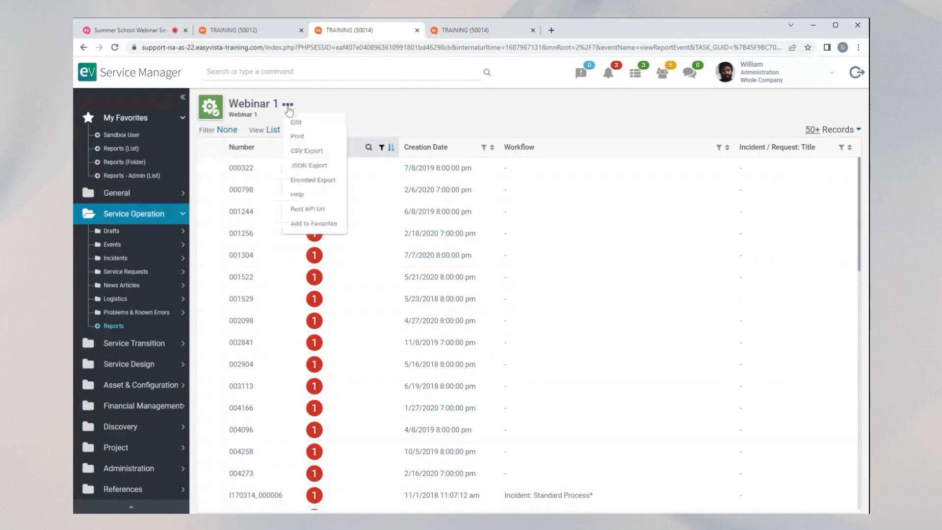
pyautogui.click(308, 224)
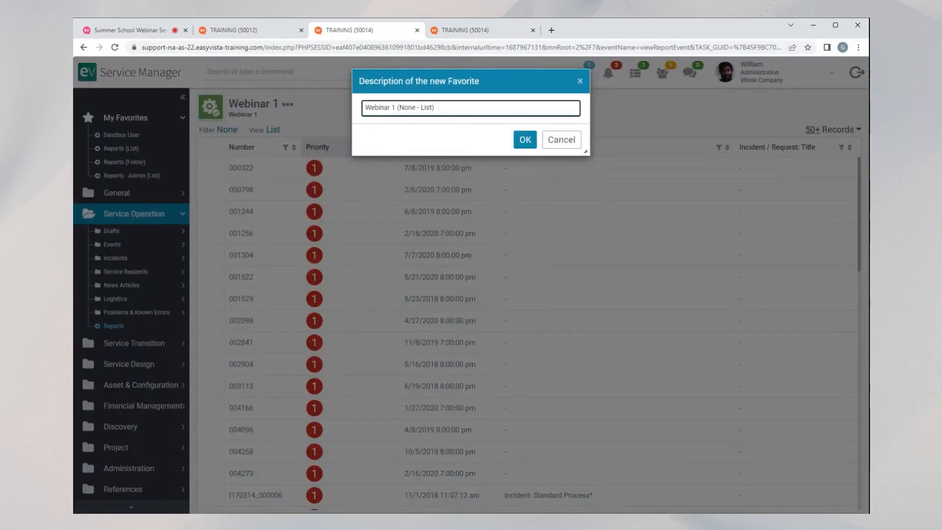
pyautogui.write('- sorted by prio')
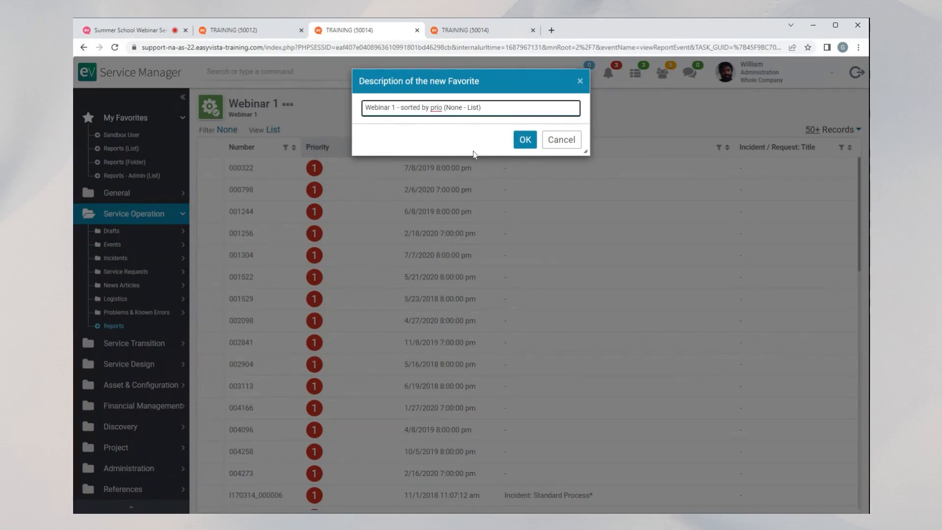
pyautogui.click(525, 139)
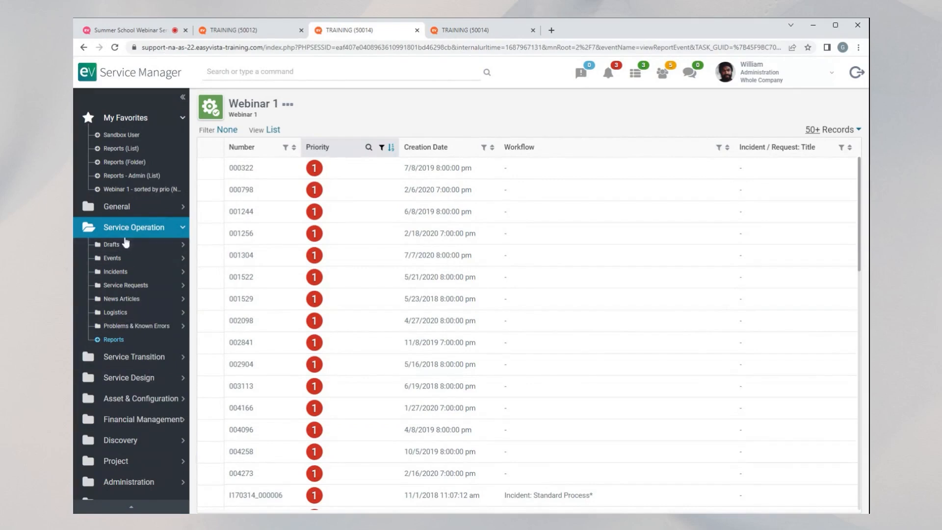
# - Go to the All Incidents list and reopen the sorted Webinar 1 report from the favorites
pyautogui.click(121, 271)
pyautogui.click(125, 288)
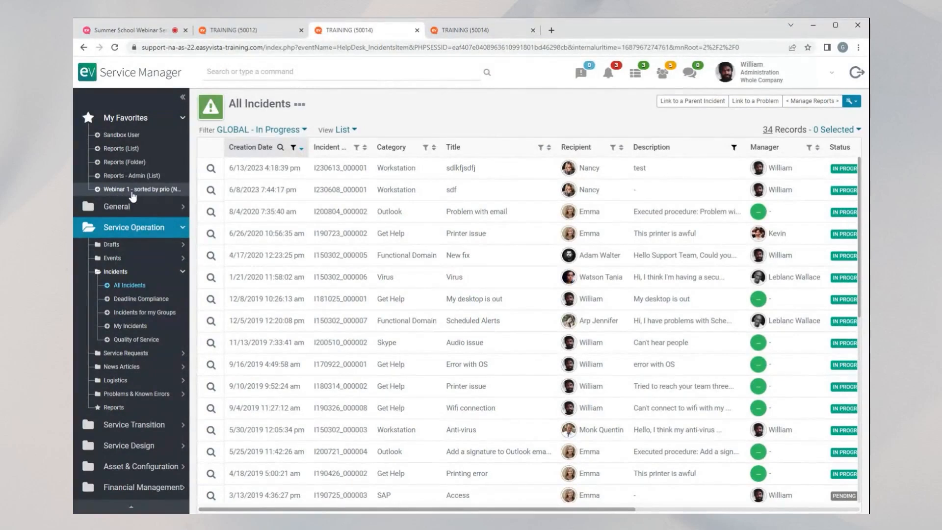
pyautogui.click(161, 194)
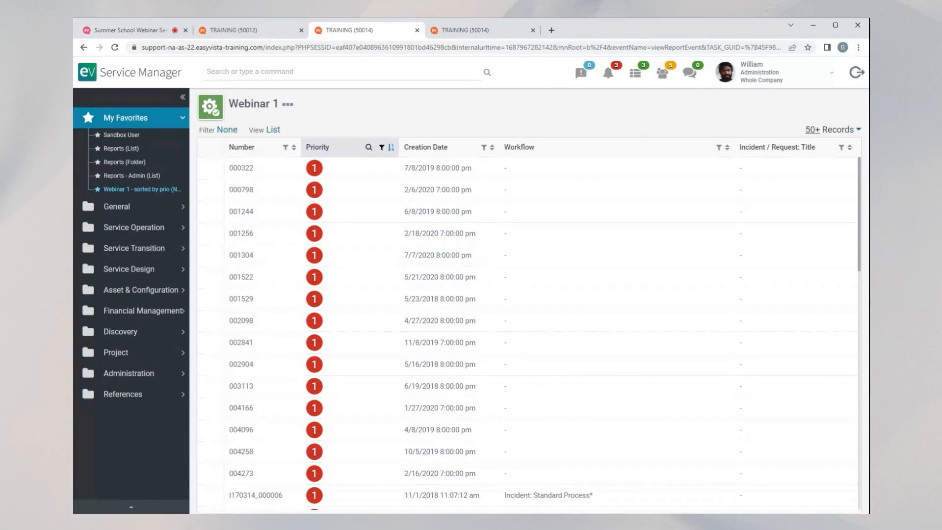
# - Switch to the Goldcast webinar stage and read back through the earlier questions in the chat
pyautogui.click(145, 31)
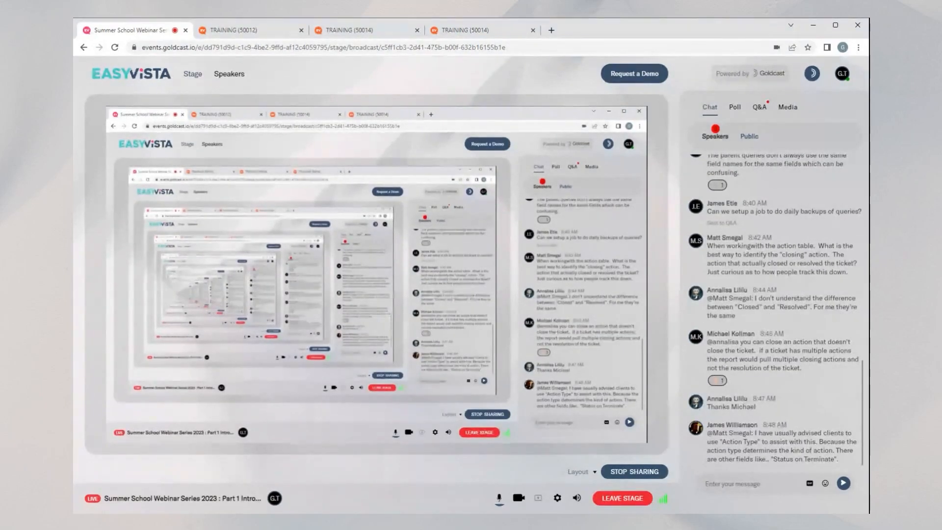
pyautogui.scroll(3, 761, 350)
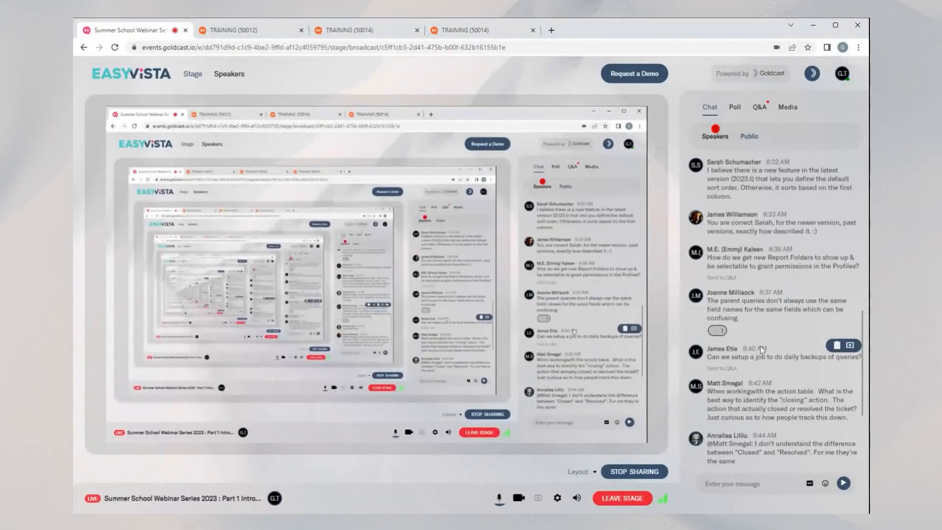
pyautogui.scroll(1, 762, 349)
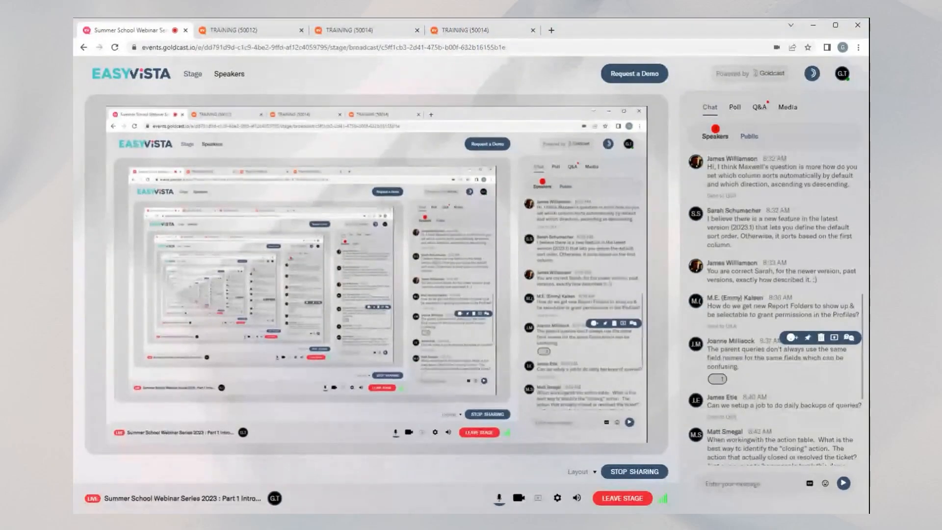
pyautogui.scroll(1, 761, 350)
pyautogui.scroll(1, 760, 346)
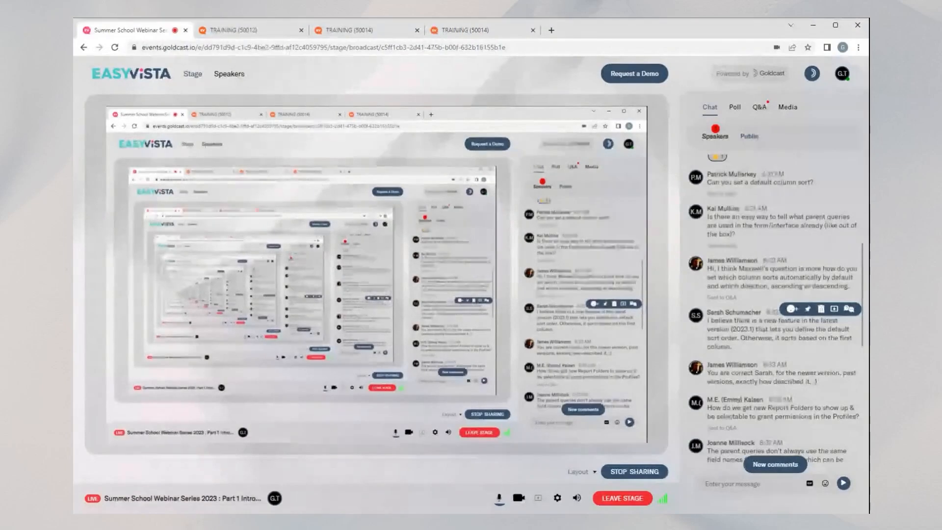
pyautogui.scroll(1, 760, 349)
pyautogui.scroll(1, 761, 349)
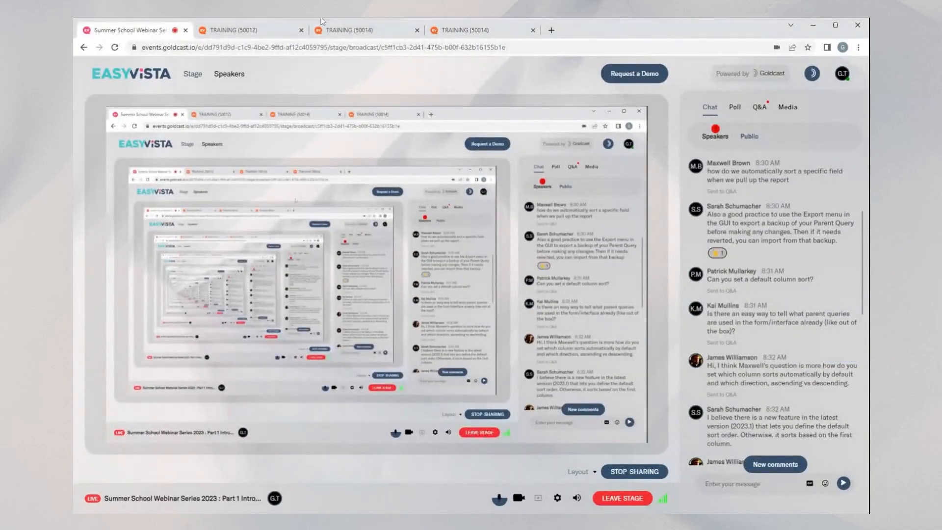
# - Return to Service Manager, open the incident sdlkfjsdfj from All Incidents and request editing of its form
pyautogui.click(343, 30)
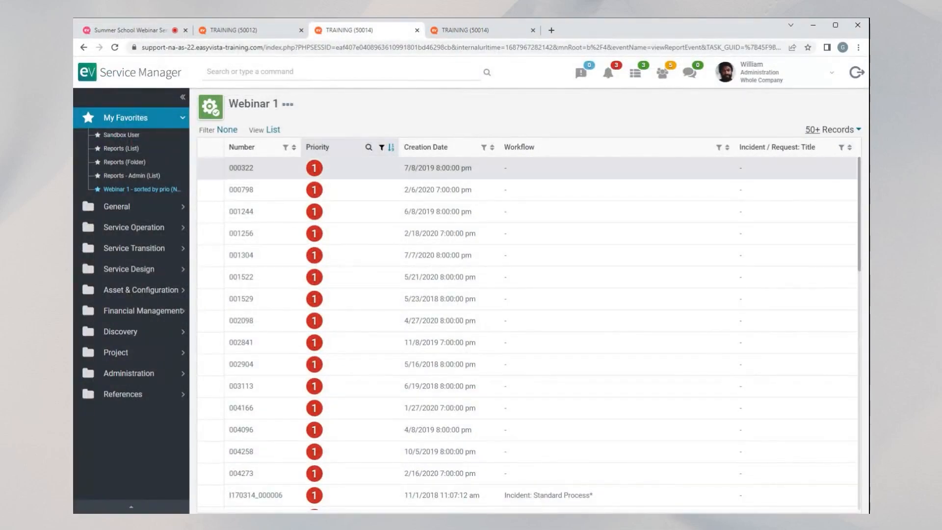
pyautogui.click(138, 228)
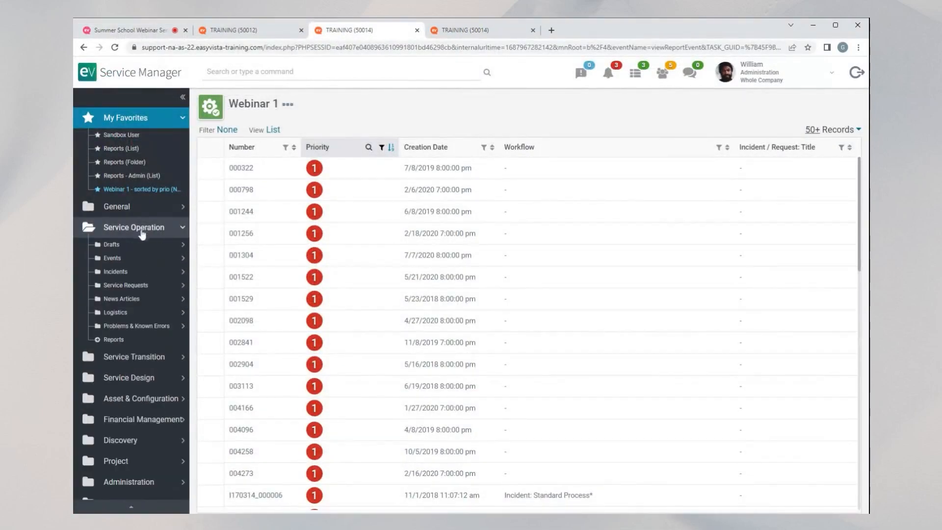
pyautogui.click(126, 206)
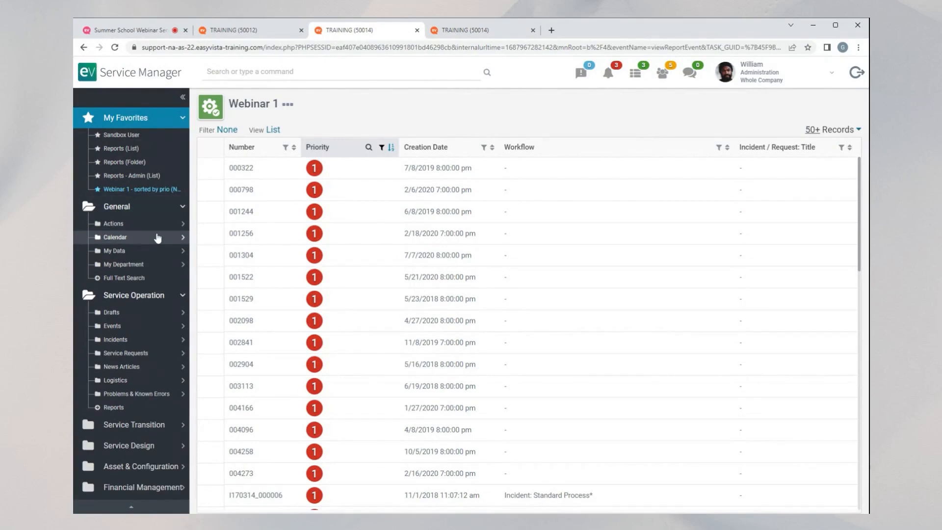
pyautogui.click(127, 339)
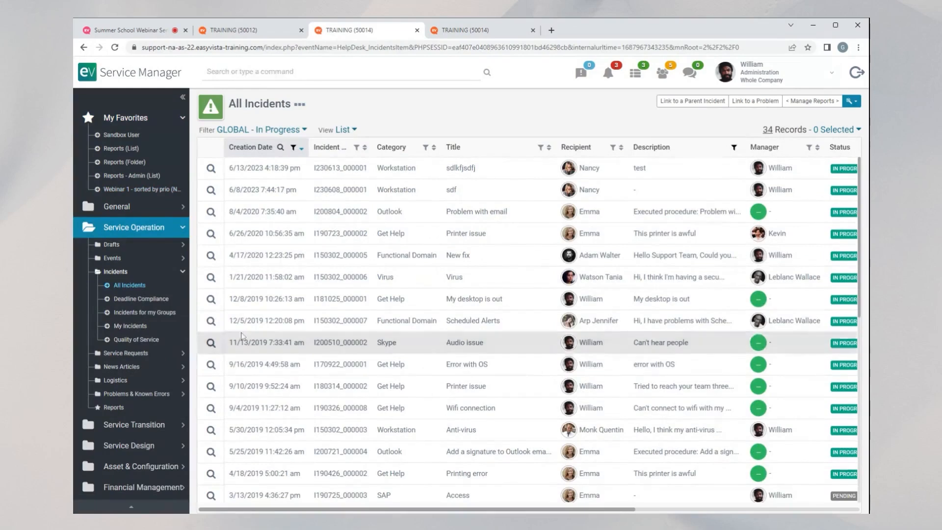
pyautogui.click(212, 212)
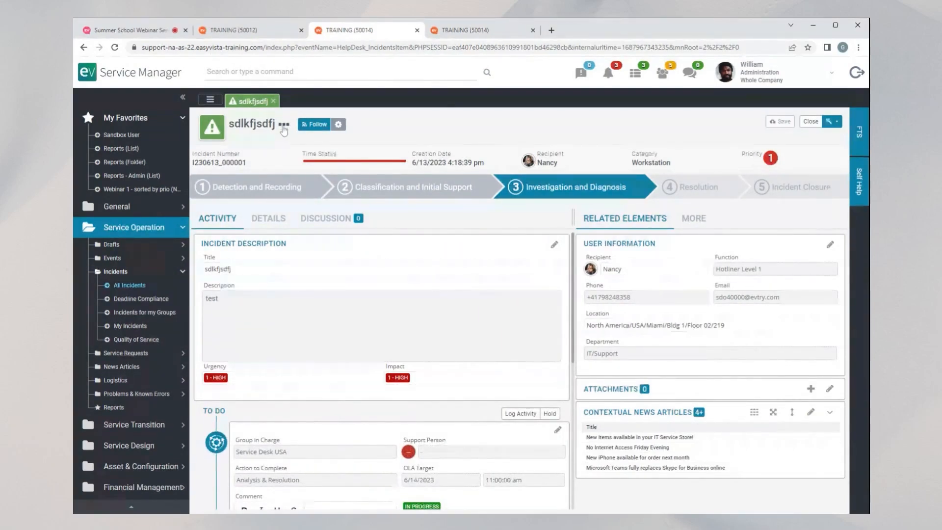
pyautogui.click(284, 125)
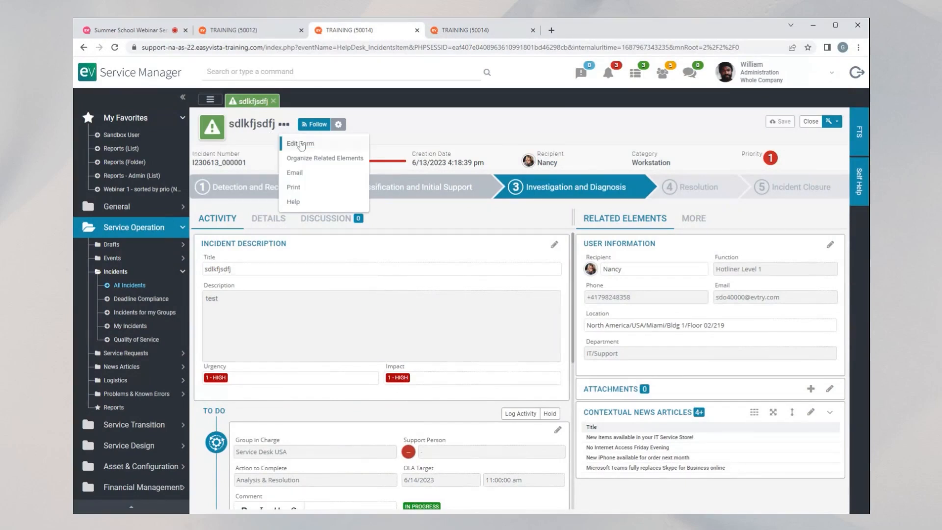
pyautogui.click(306, 147)
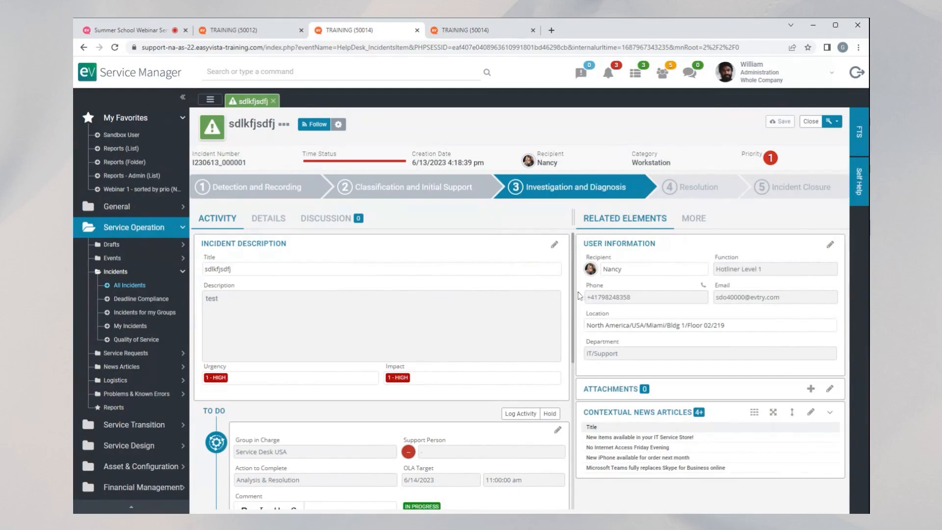
# - Stop the current screen share on the webinar stage and open the sdlkfjsdfj incident's form for editing in Service Manager
pyautogui.click(131, 29)
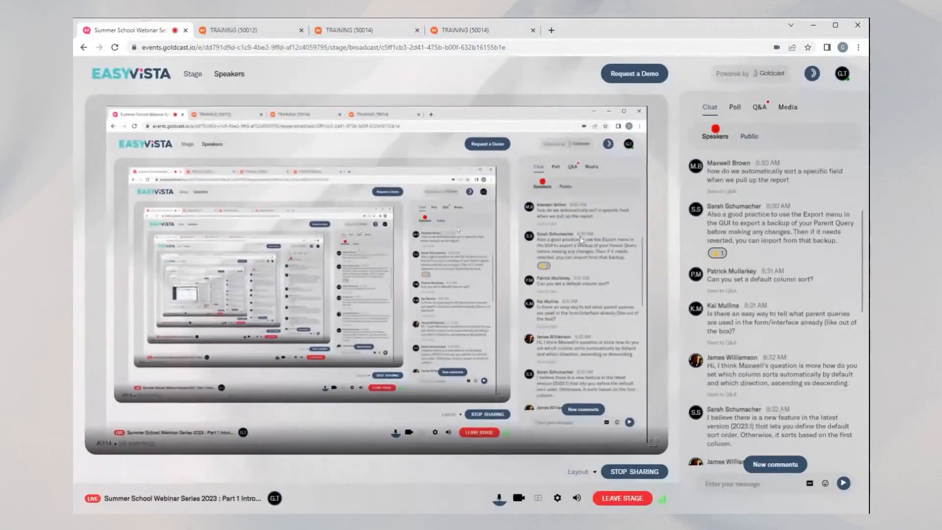
pyautogui.click(630, 471)
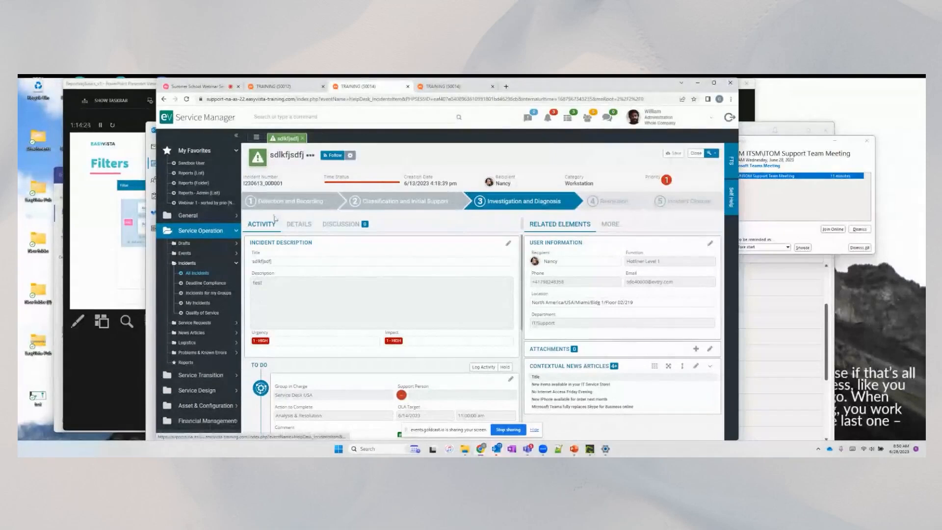
pyautogui.click(310, 156)
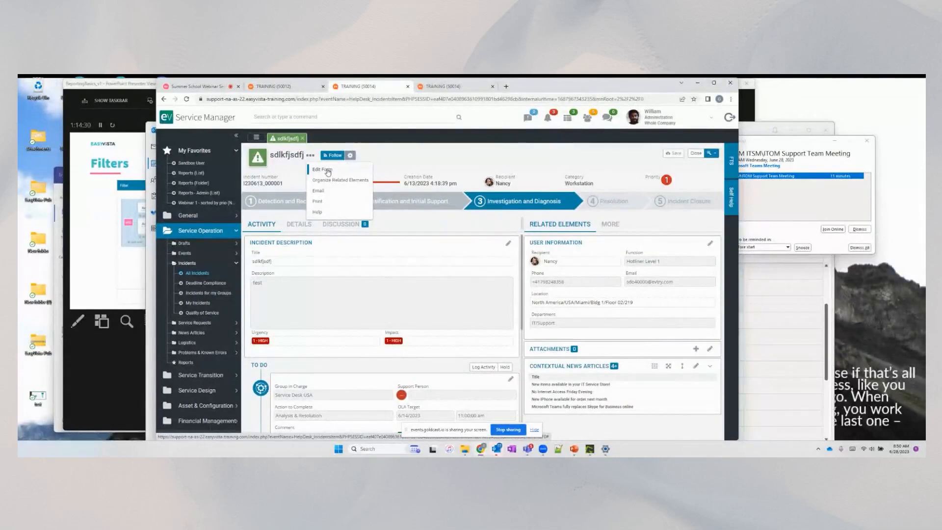
pyautogui.click(322, 169)
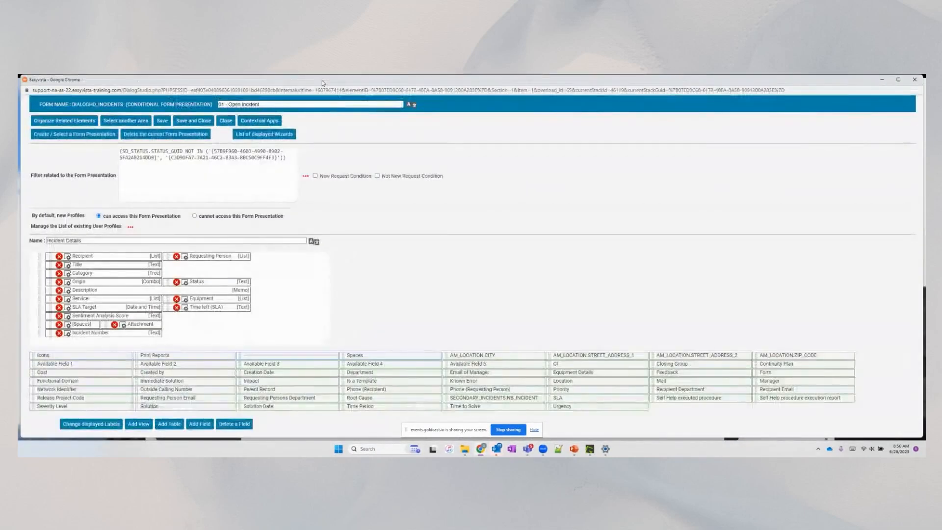
pyautogui.moveTo(322, 82); pyautogui.dragTo(367, 95)
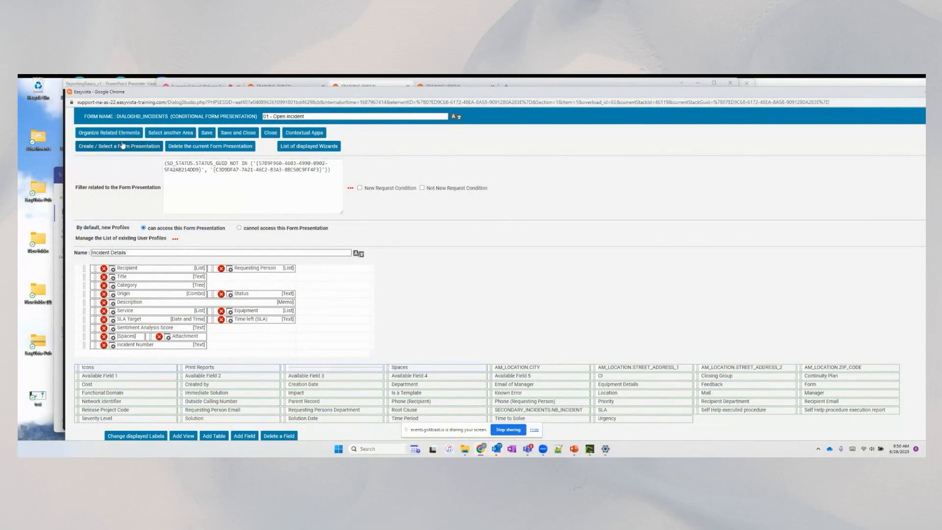
# - Check the form's list of areas, display the incident form presentation's Overview and examine the parent queries offered for it
pyautogui.click(216, 165)
pyautogui.click(172, 138)
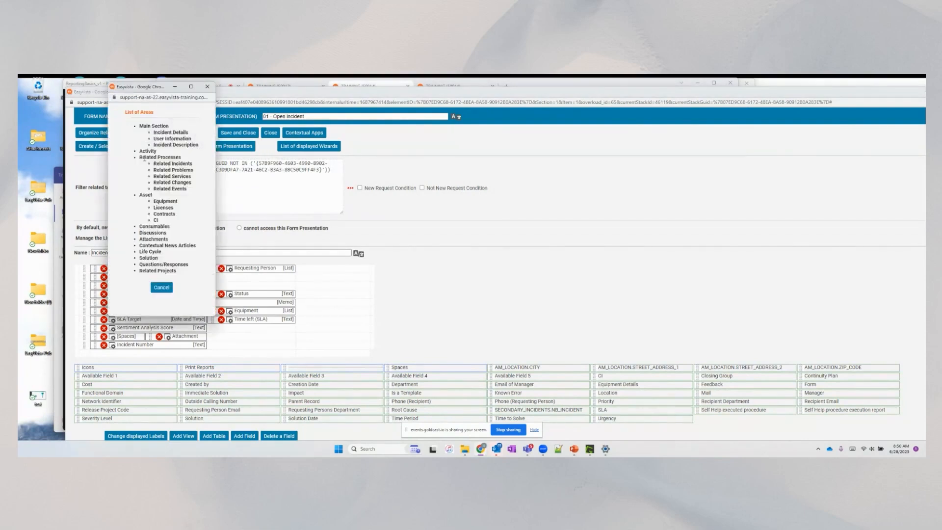
pyautogui.click(169, 133)
pyautogui.click(215, 145)
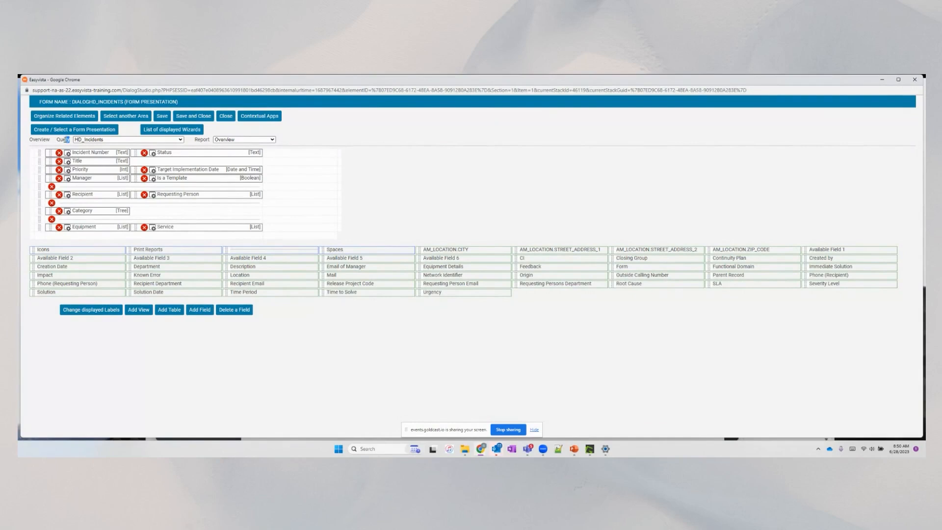
pyautogui.click(99, 140)
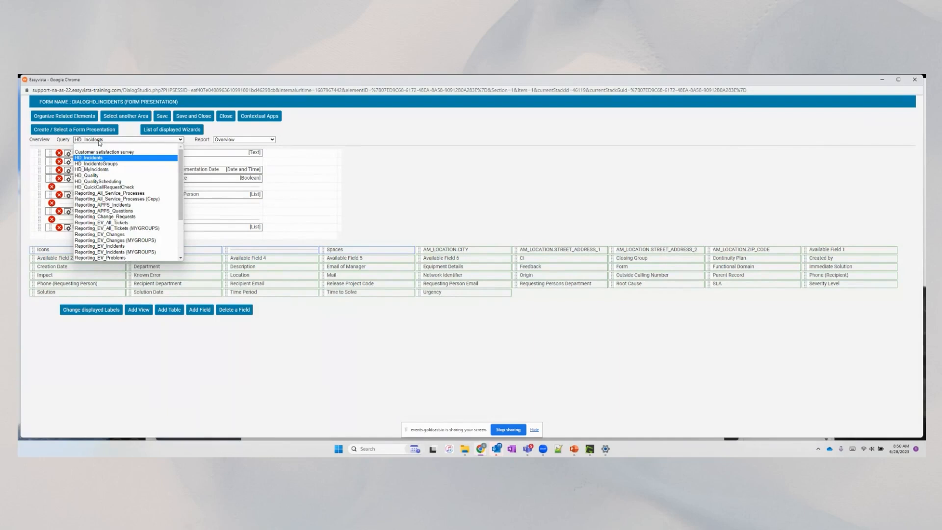
pyautogui.click(99, 142)
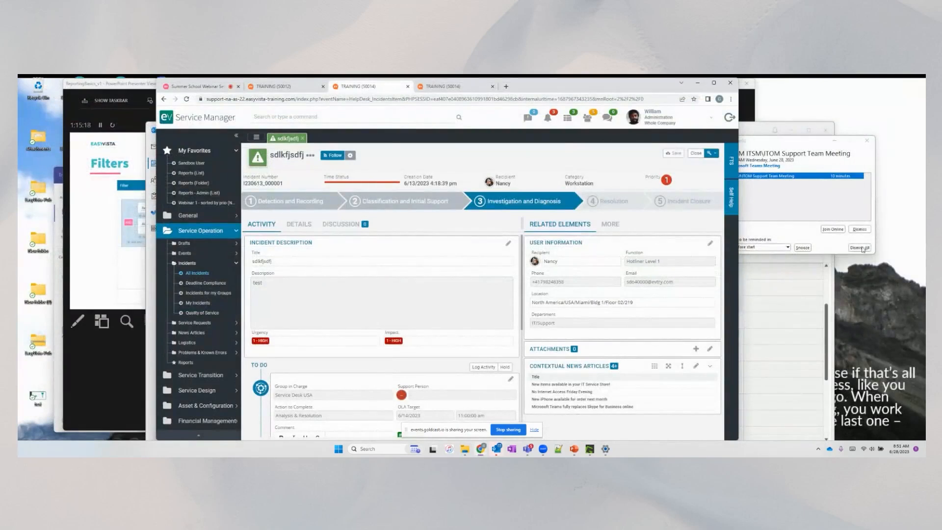
# - Switch to the Goldcast webinar stage and read through the questions in the chat about report folders, backups and closing actions
pyautogui.click(196, 86)
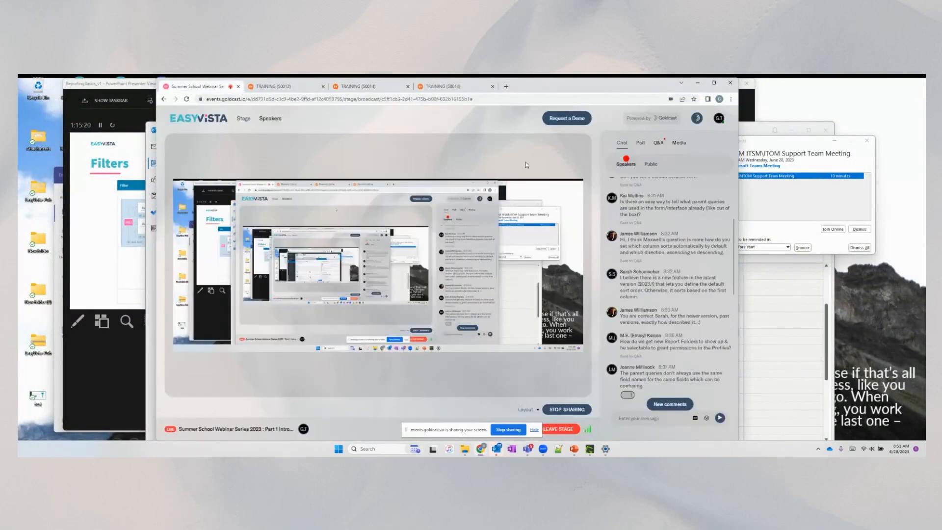
pyautogui.moveTo(641, 289)
pyautogui.scroll(-5, 641, 284)
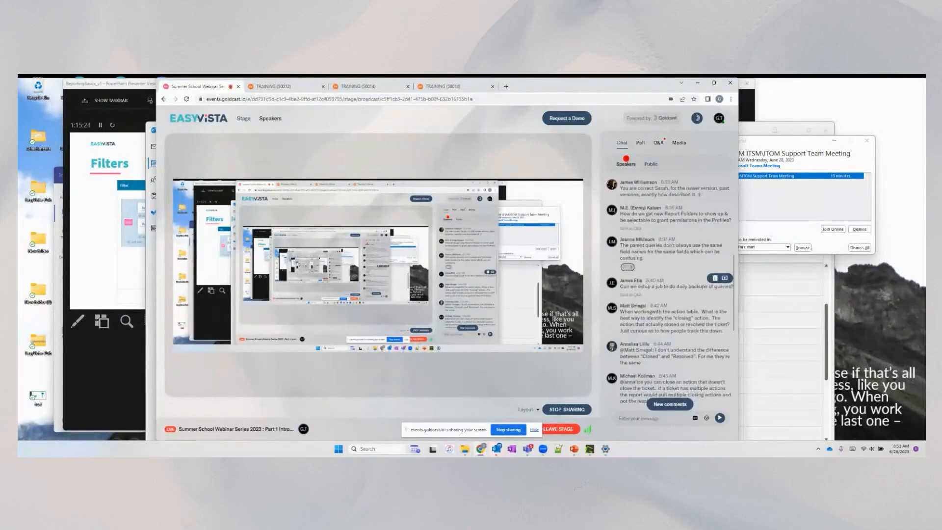
pyautogui.scroll(-3, 647, 284)
pyautogui.scroll(-3, 645, 284)
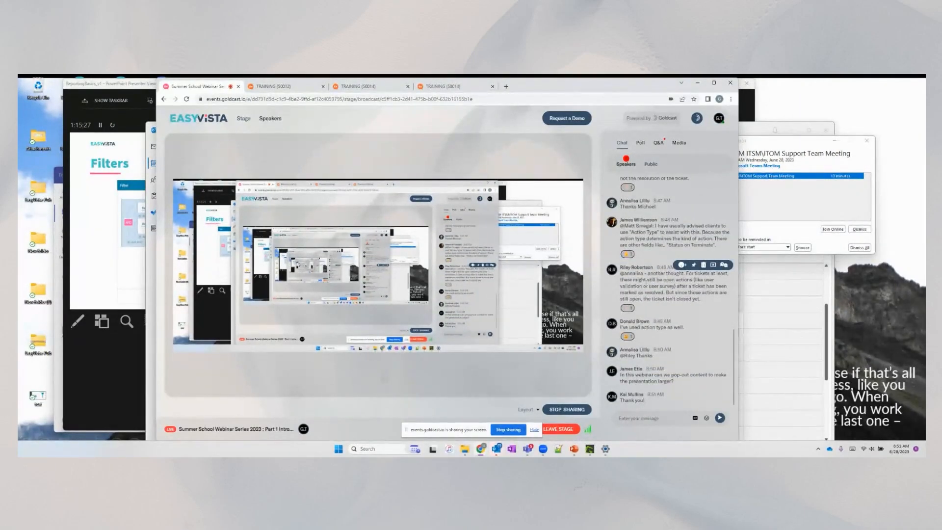
pyautogui.scroll(5, 645, 284)
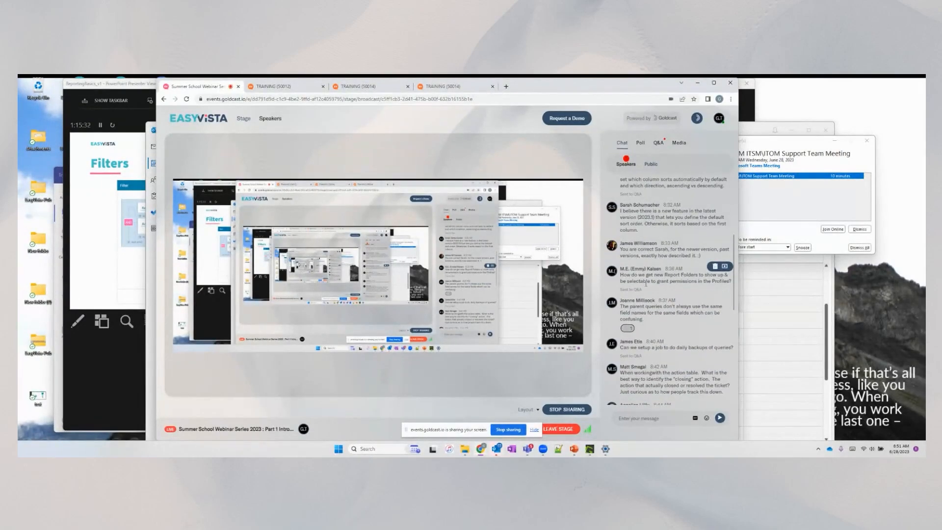
pyautogui.scroll(1, 646, 287)
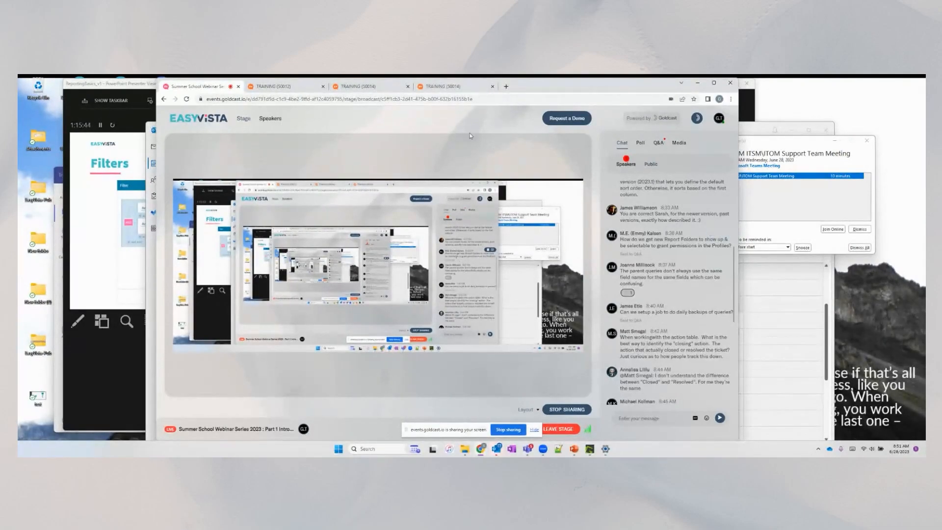
# - Return to Service Manager and display the Administration area's reports grouped by folder, checking the Webinar folder's quantity
pyautogui.click(354, 88)
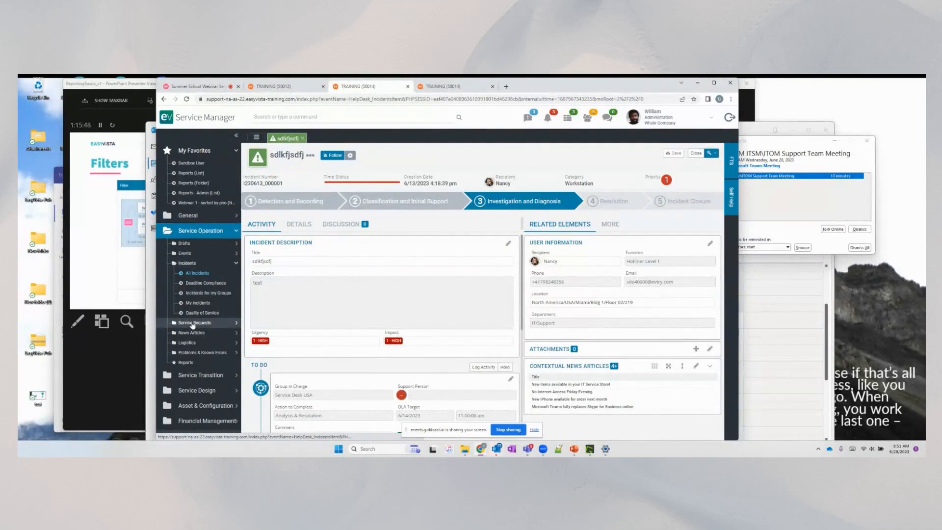
pyautogui.scroll(-2, 205, 371)
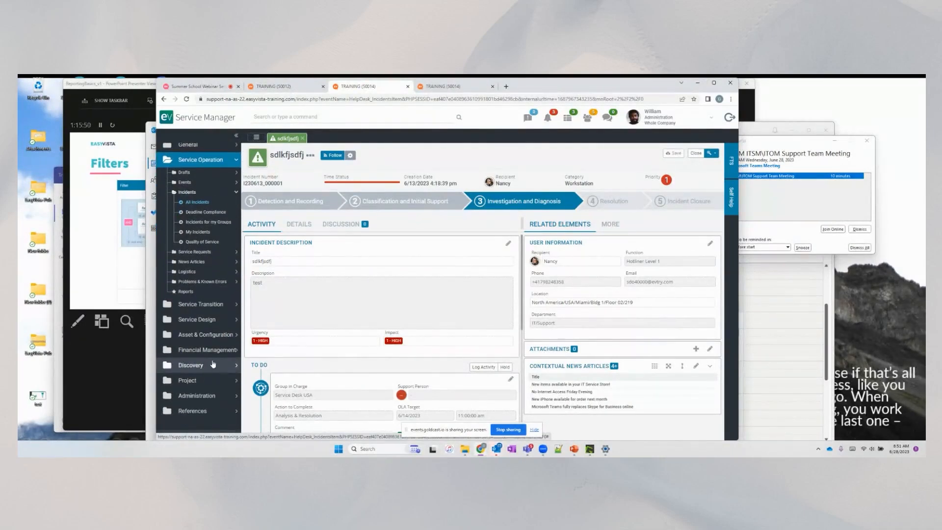
pyautogui.click(195, 429)
pyautogui.click(197, 337)
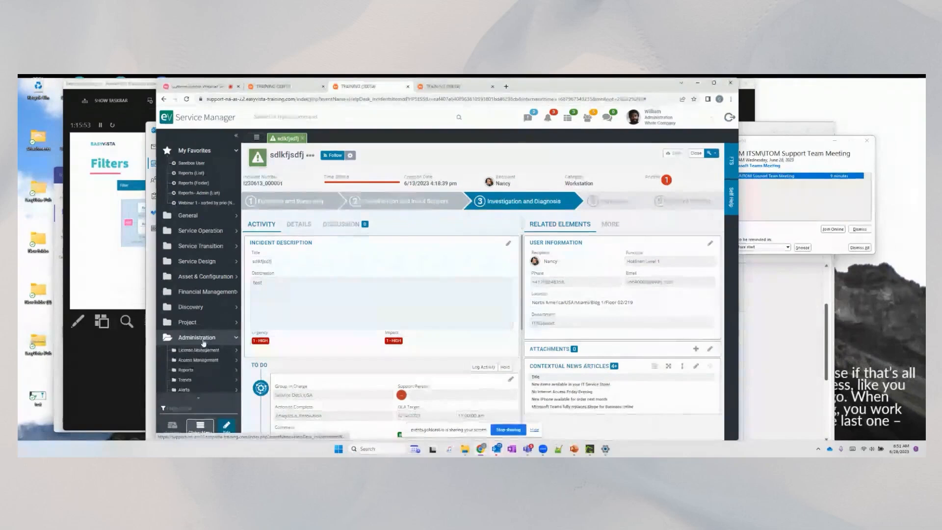
pyautogui.click(201, 369)
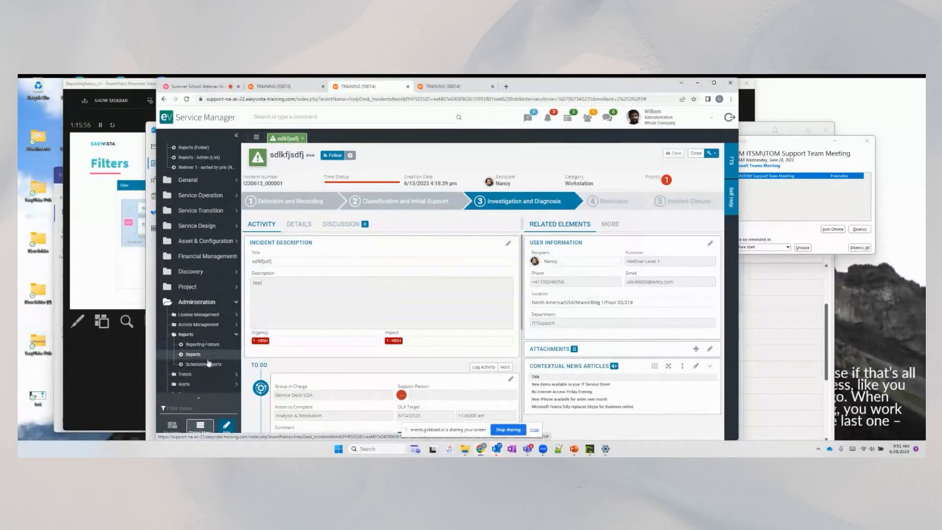
pyautogui.click(206, 345)
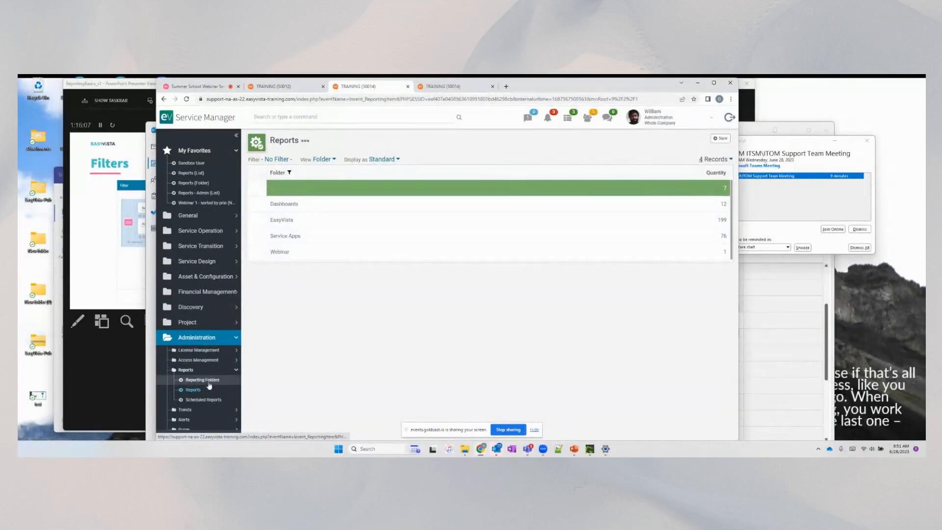
pyautogui.doubleClick(725, 252)
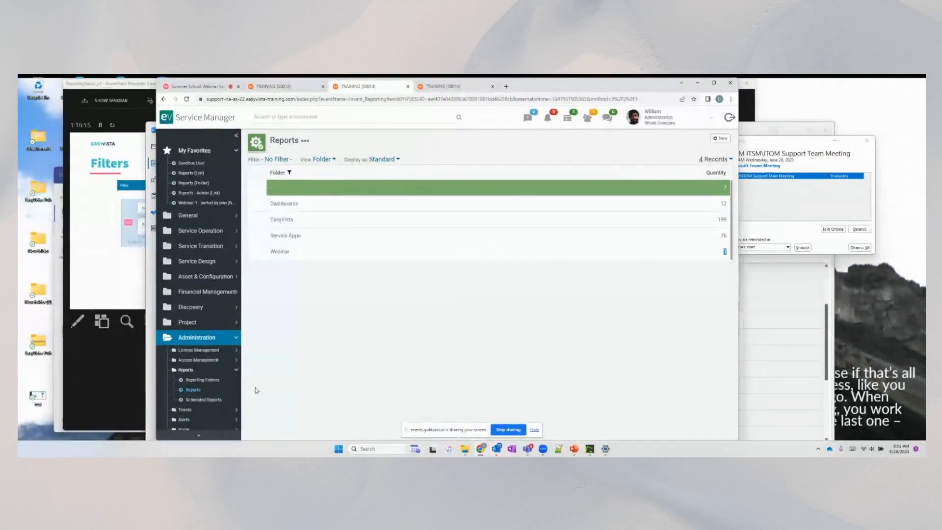
# - Create a reporting folder named New Folder under the Reports parent folder
pyautogui.click(201, 382)
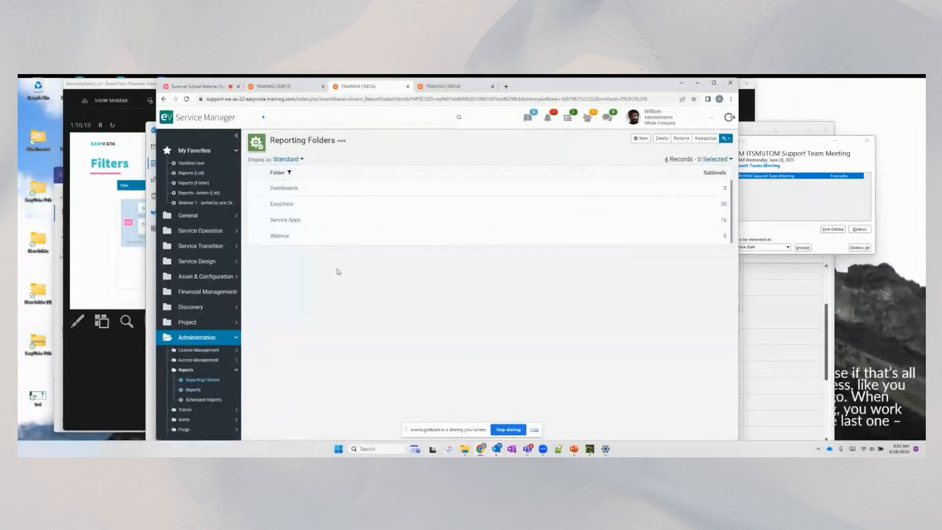
pyautogui.click(640, 138)
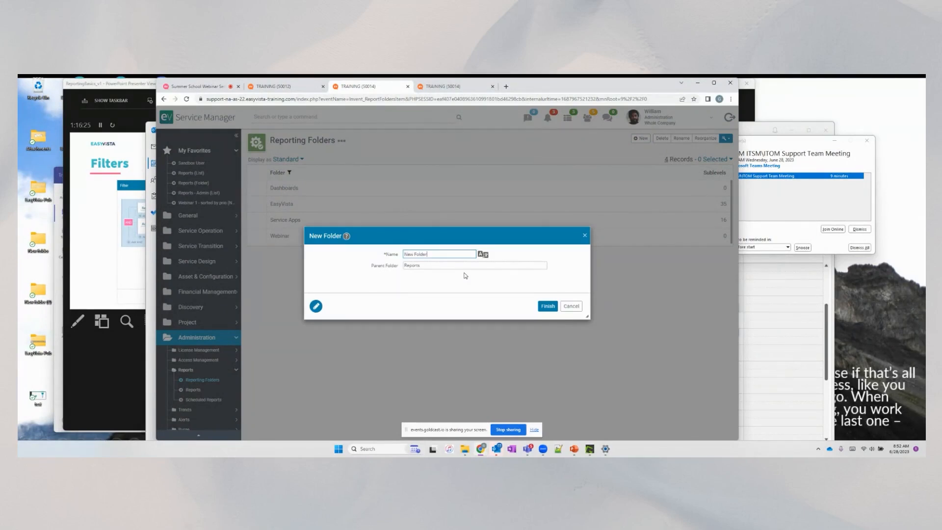
pyautogui.click(546, 307)
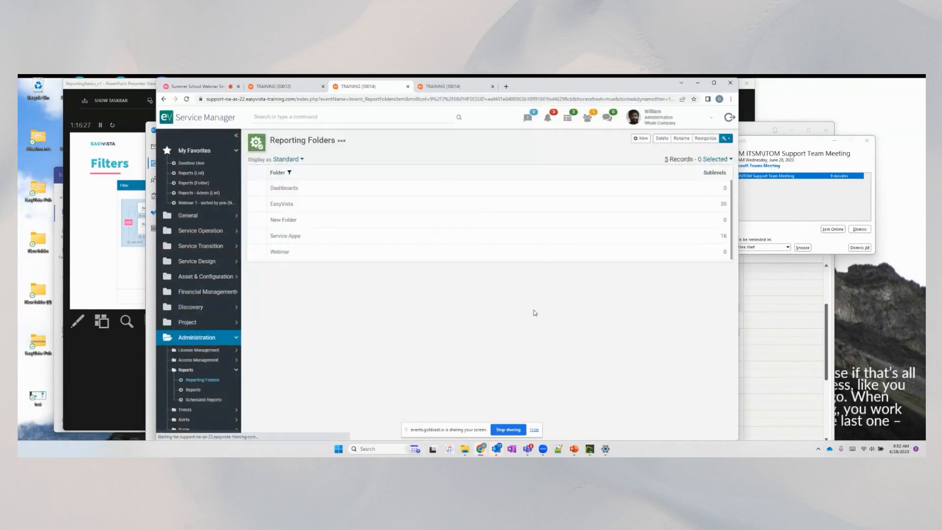
# - Start a report in Administration named New Report with the Operation theme and assign it to New Folder
pyautogui.click(197, 392)
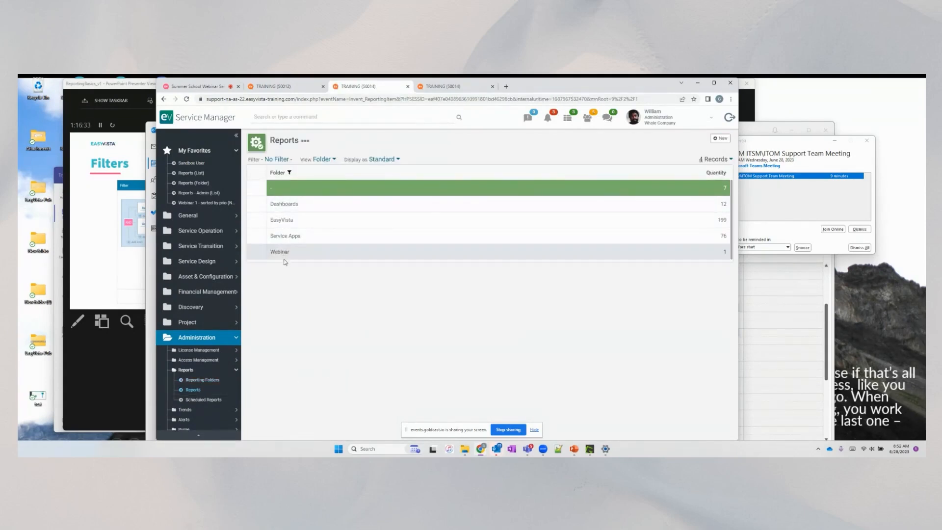
pyautogui.click(720, 137)
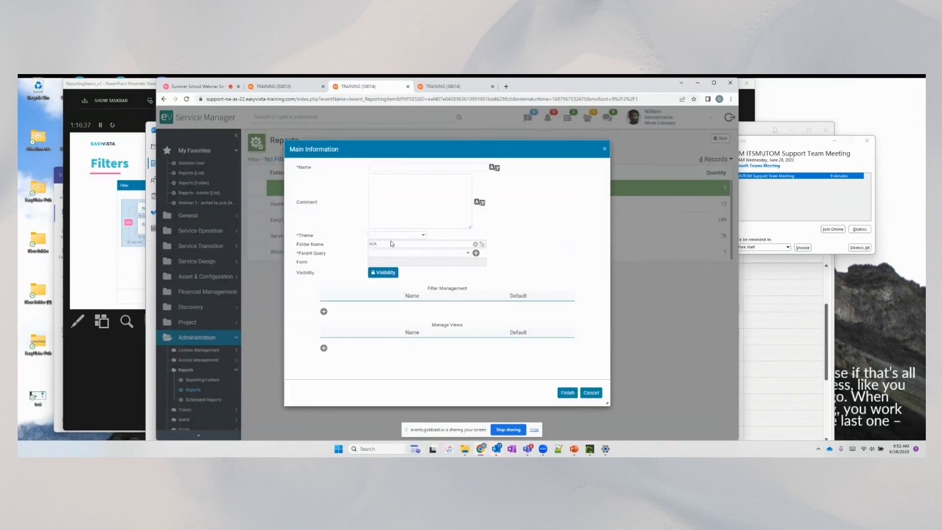
pyautogui.click(393, 166)
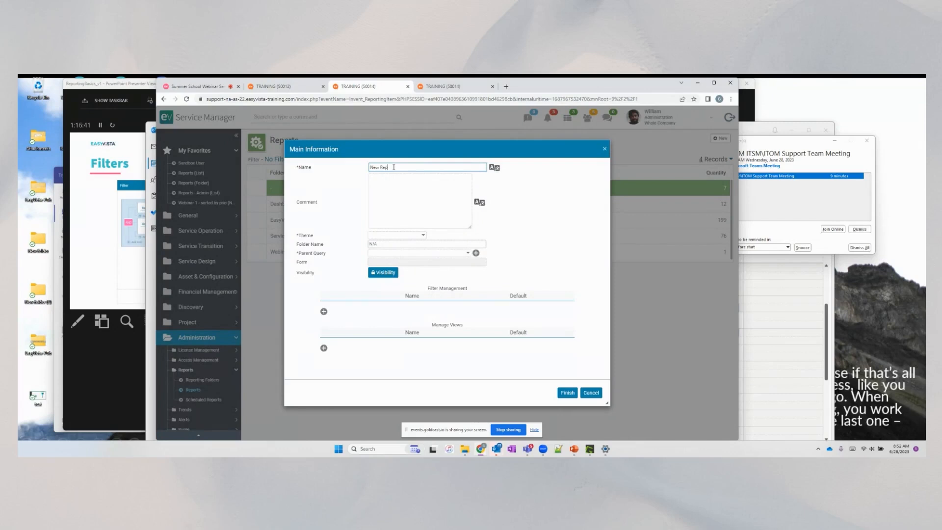
pyautogui.click(395, 235)
pyautogui.click(390, 283)
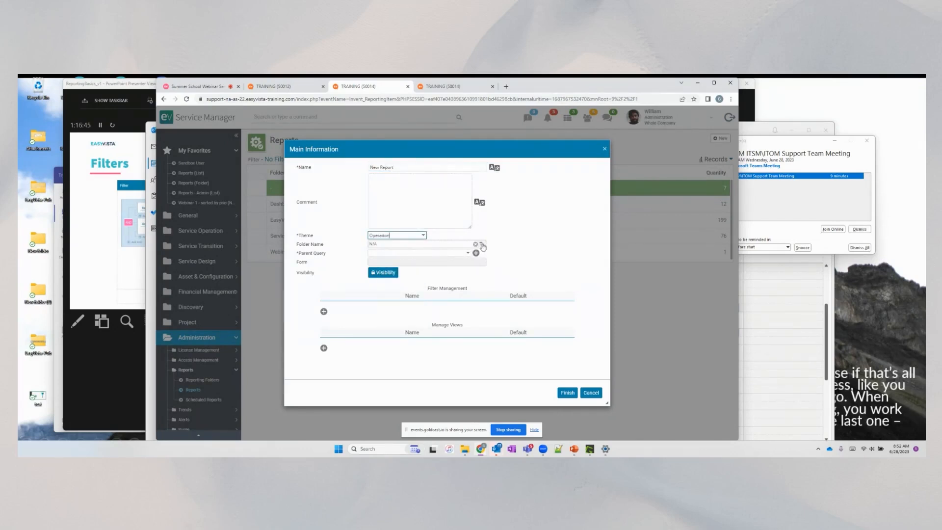
pyautogui.click(481, 245)
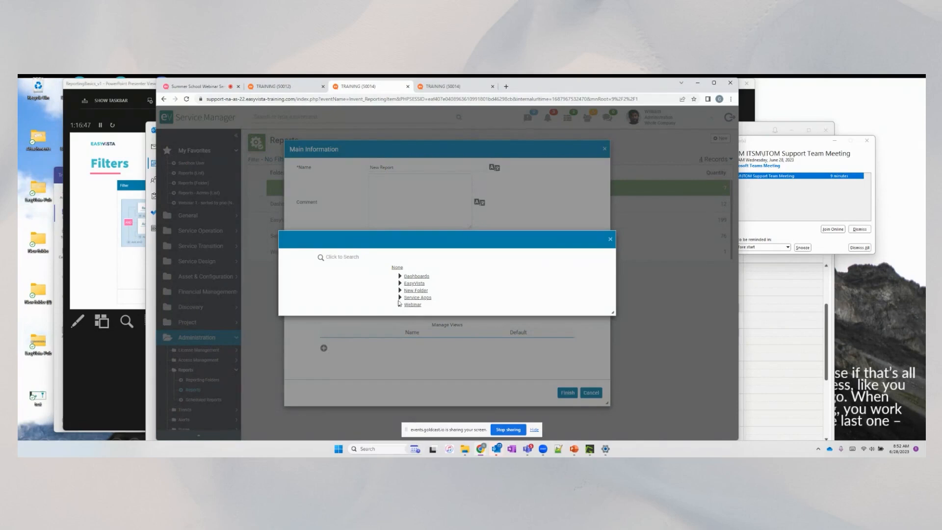
pyautogui.click(415, 292)
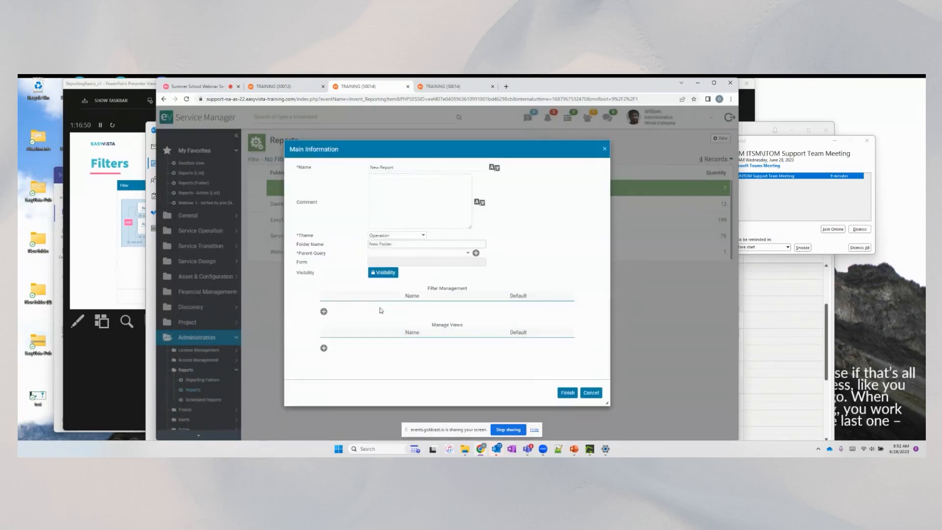
# - Set the new report's parent query to All catalogs and finish creating the report
pyautogui.click(467, 253)
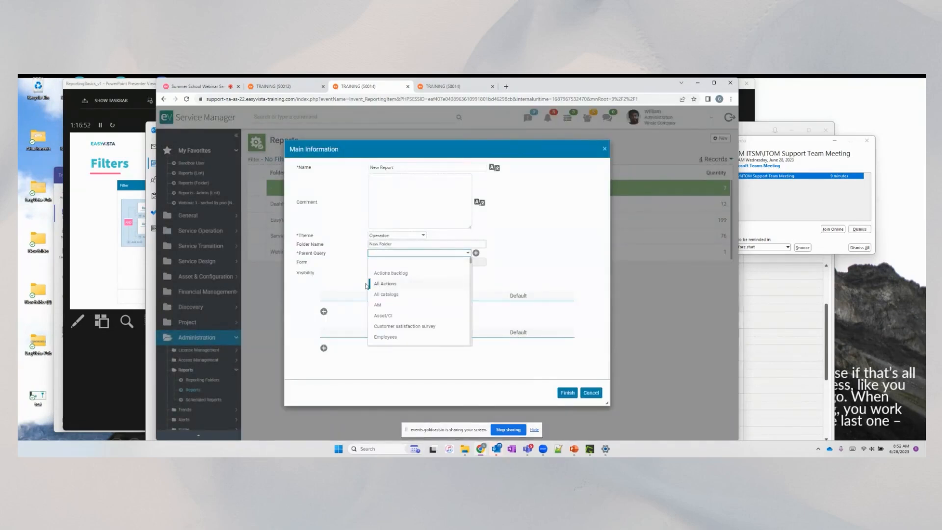
pyautogui.click(386, 294)
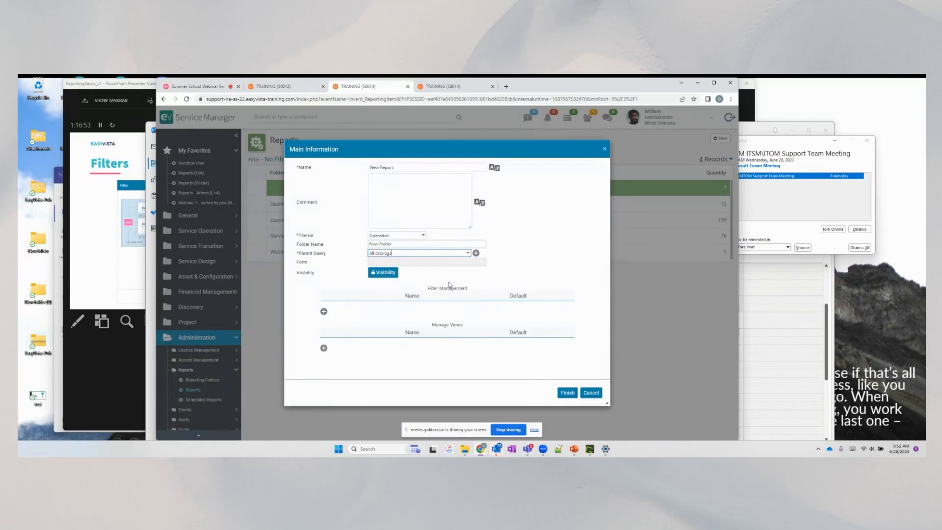
pyautogui.click(410, 262)
pyautogui.click(402, 285)
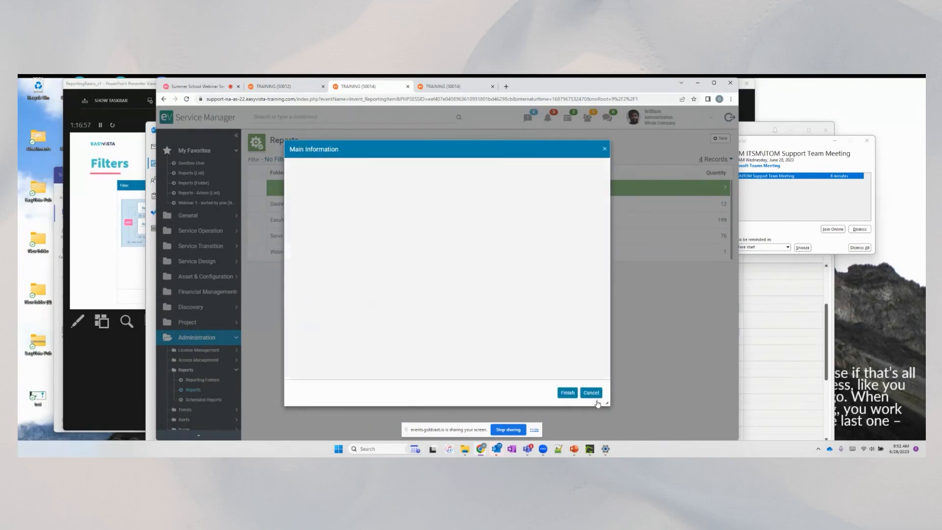
pyautogui.click(568, 393)
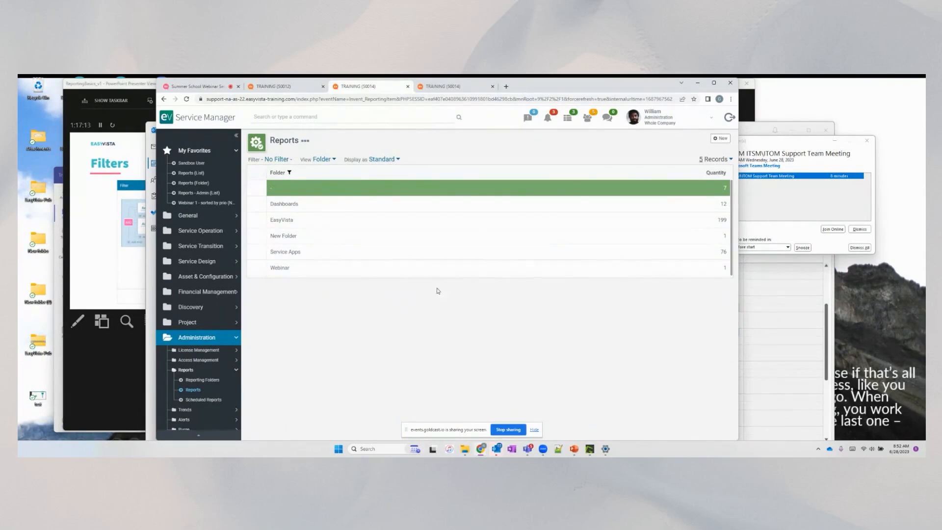
# - Open the Administration user profile from Access Management and examine its menu access permissions
pyautogui.click(219, 361)
pyautogui.click(199, 400)
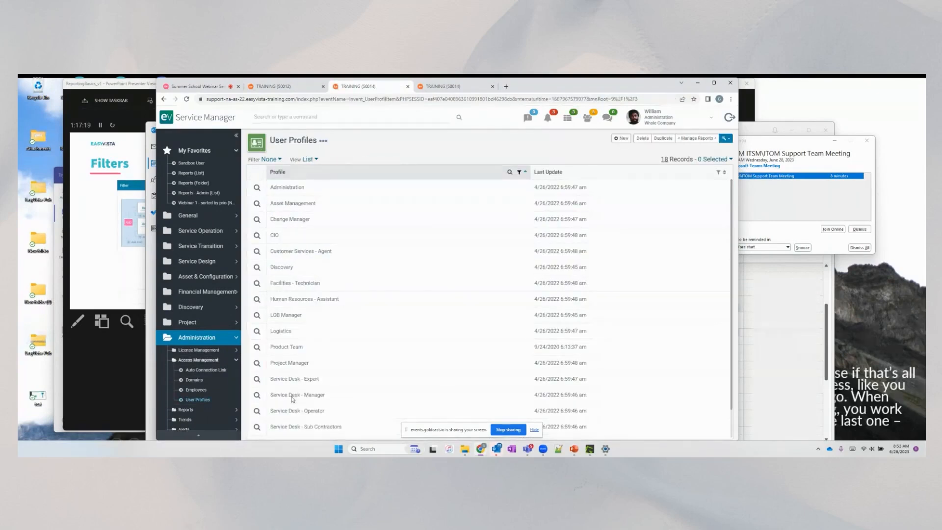
pyautogui.click(257, 186)
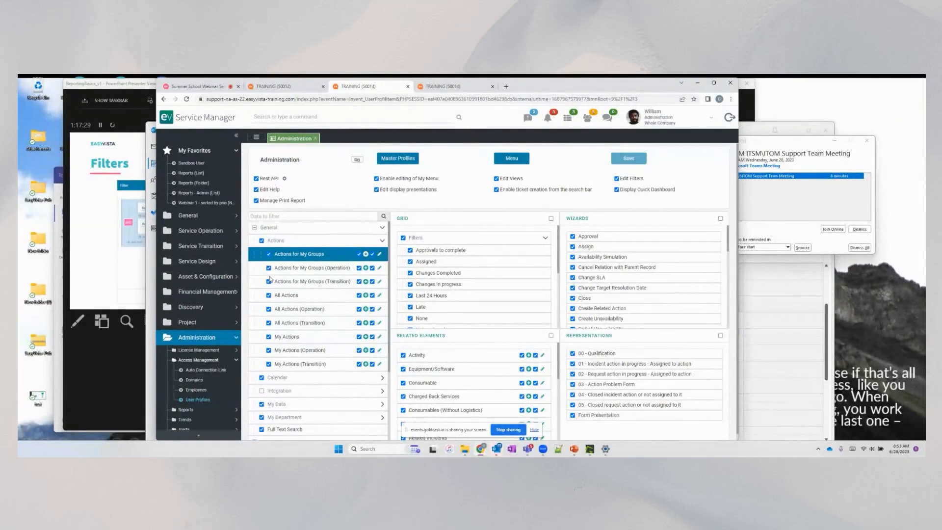
pyautogui.scroll(-3, 269, 279)
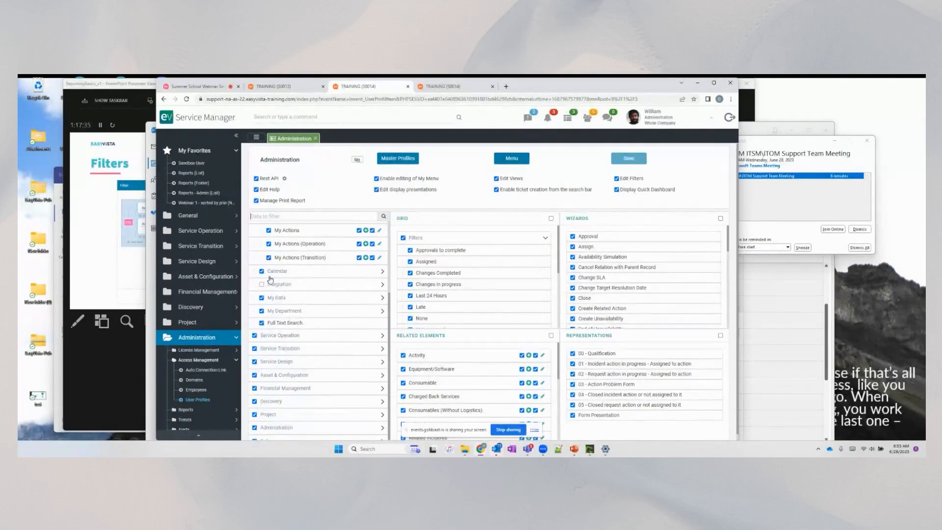
pyautogui.scroll(-1, 270, 279)
pyautogui.scroll(-1, 289, 315)
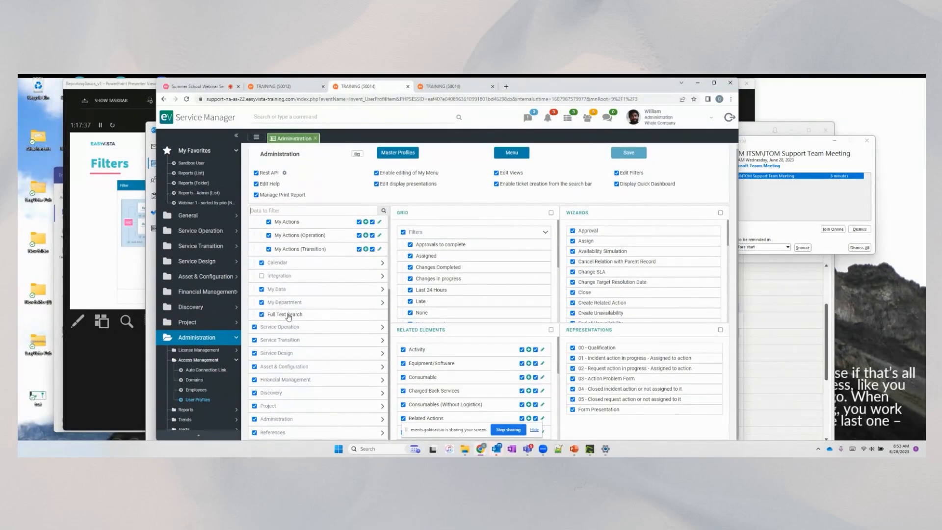
pyautogui.click(291, 142)
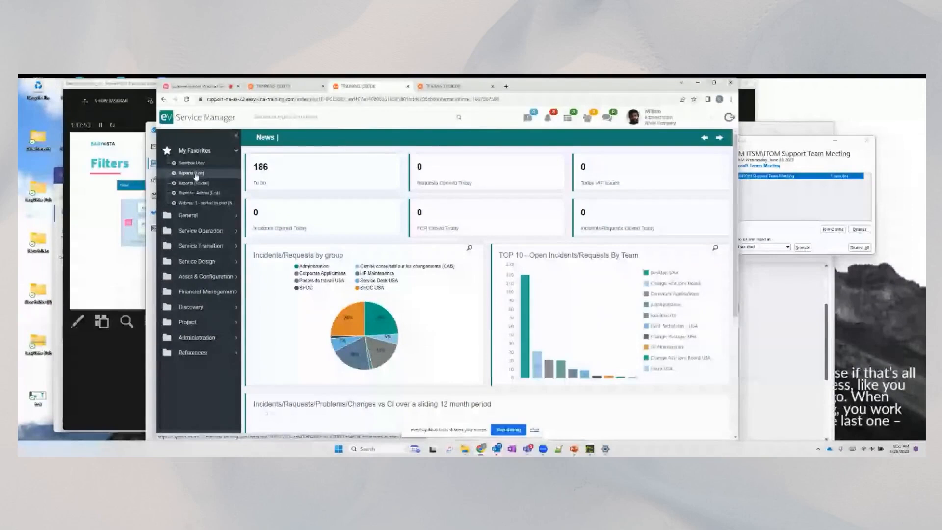
# - Display the favorite reports by list and by folder, and view the Webinar 1 report from the Webinar folder
pyautogui.click(196, 174)
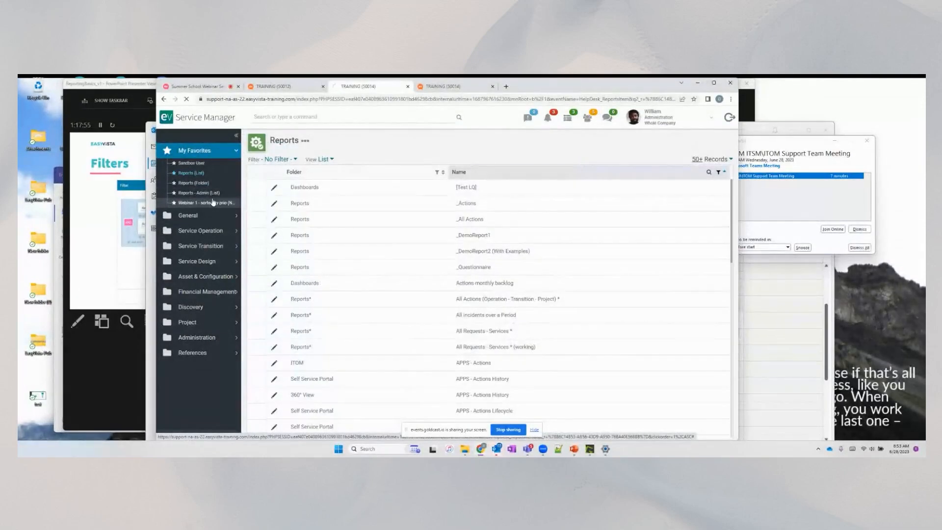
pyautogui.click(193, 183)
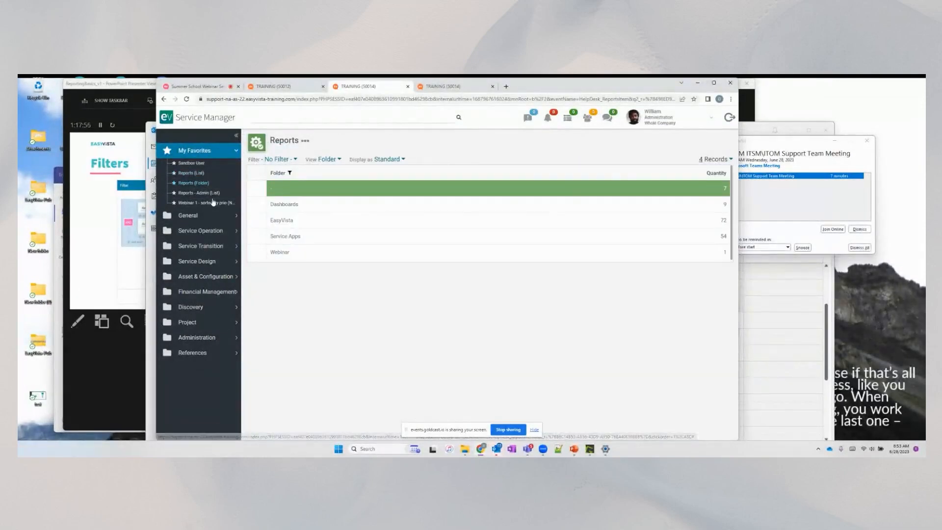
pyautogui.click(284, 258)
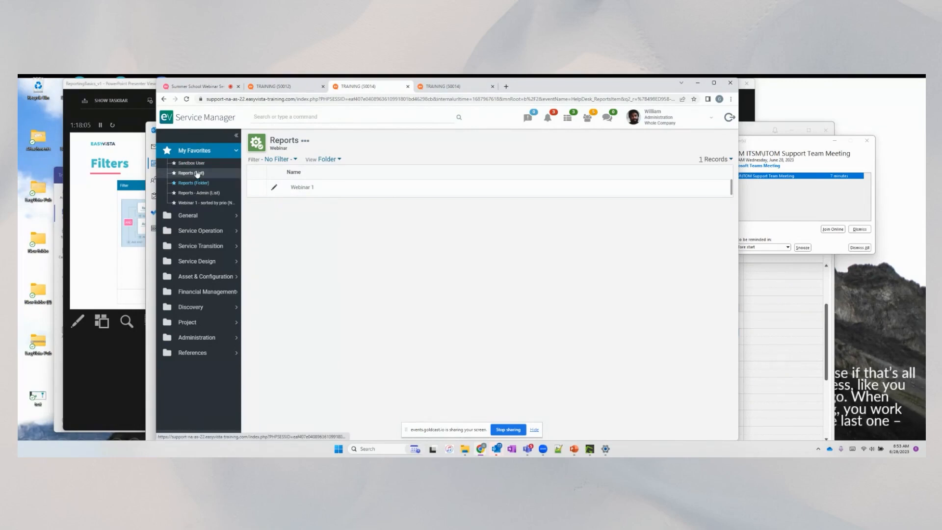
pyautogui.click(199, 234)
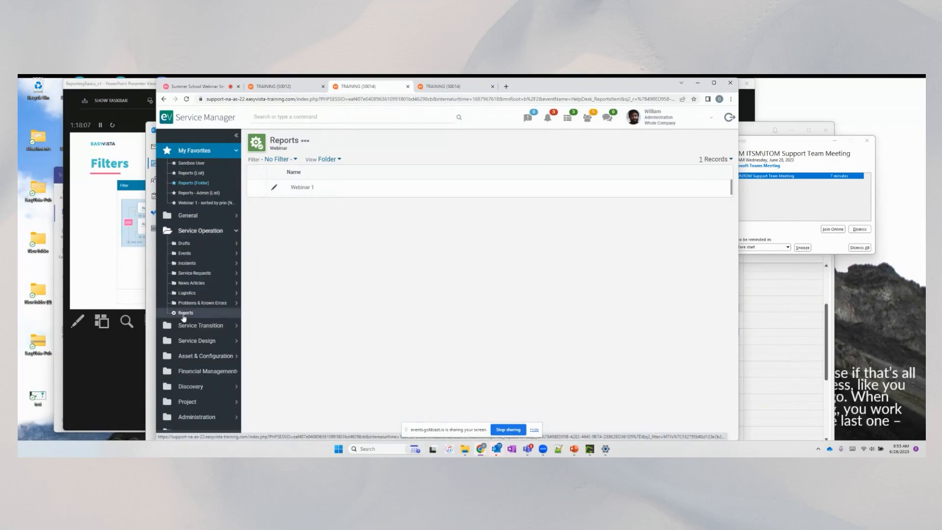
pyautogui.click(303, 187)
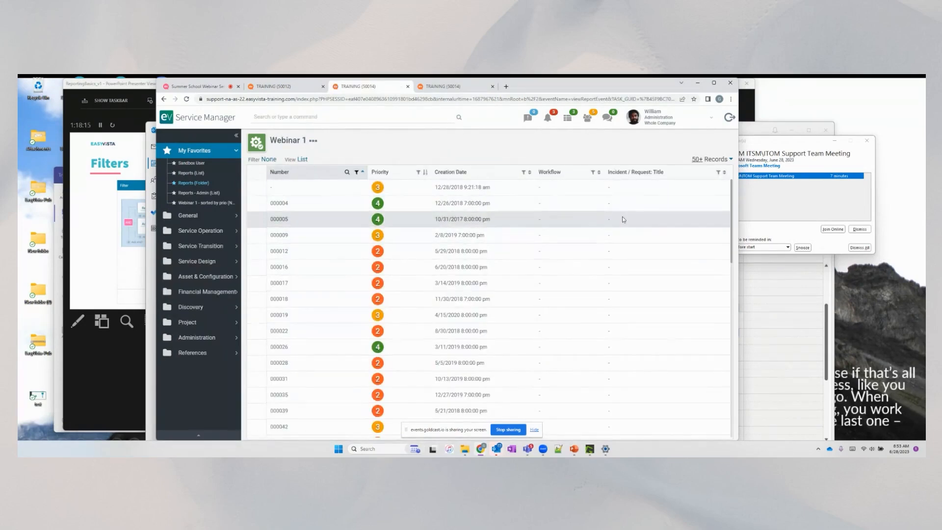
pyautogui.click(313, 141)
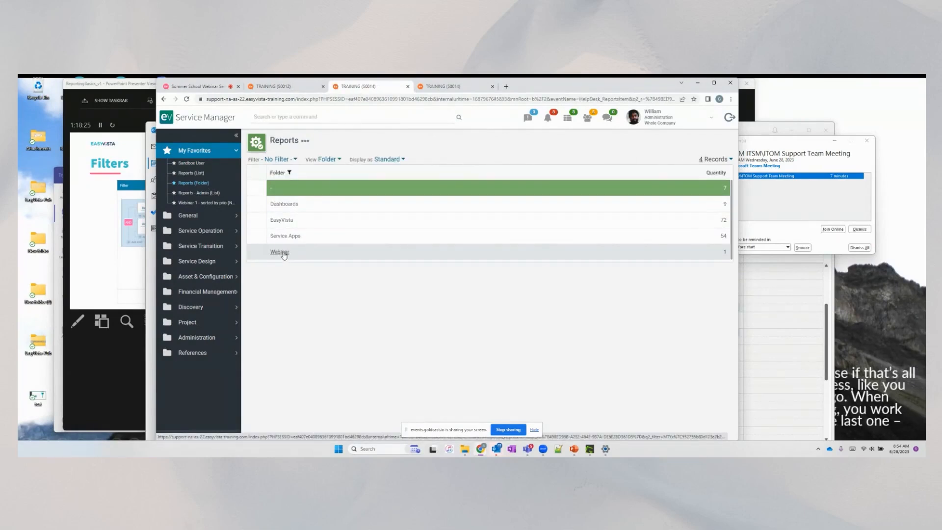
# - Edit the Webinar 1 report from the Webinar folder and open the fields list of its parent query, Actions (Copy for Webinar)
pyautogui.click(283, 253)
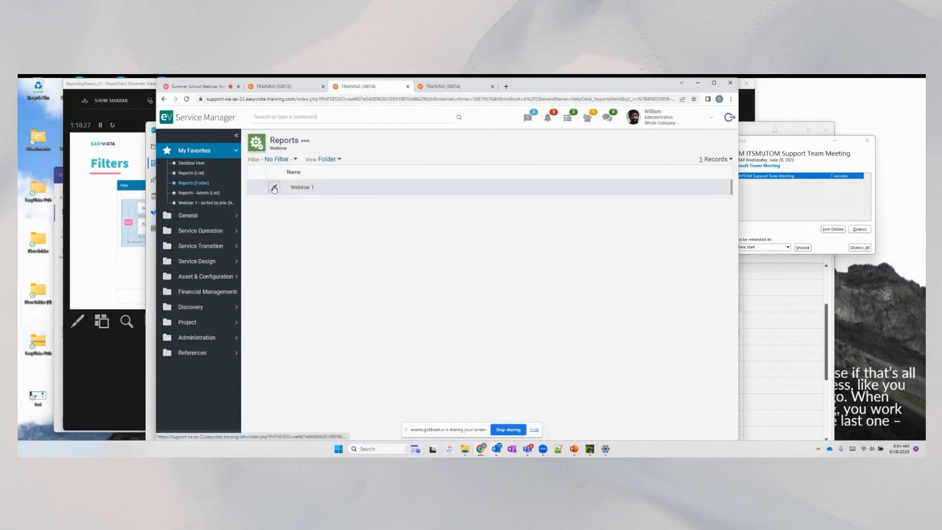
pyautogui.click(274, 189)
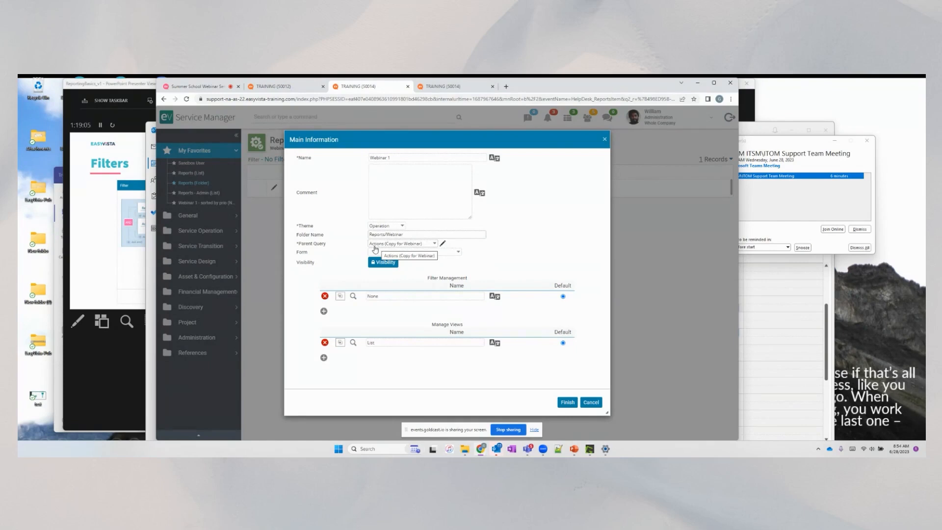
pyautogui.click(441, 245)
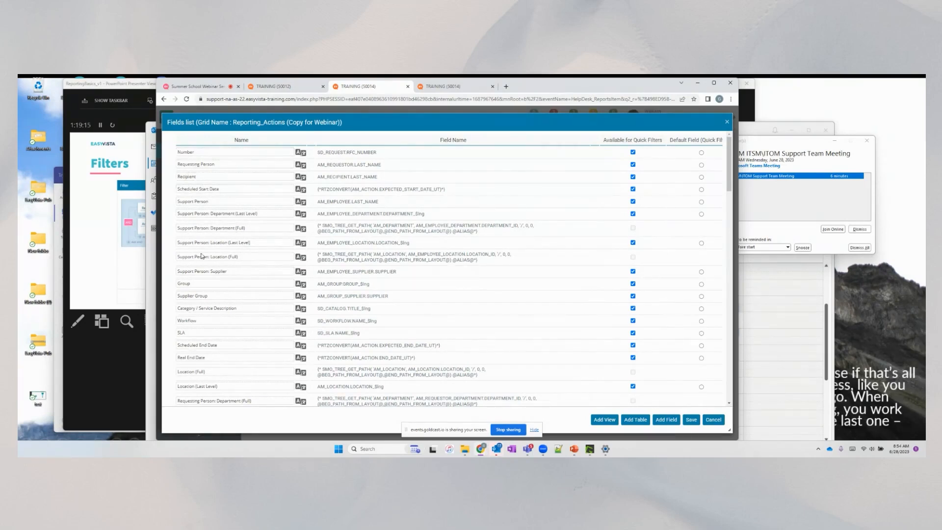
# - Examine the fields already available in the Reporting_Actions (Copy for Webinar) query, including the Workflow field
pyautogui.doubleClick(206, 320)
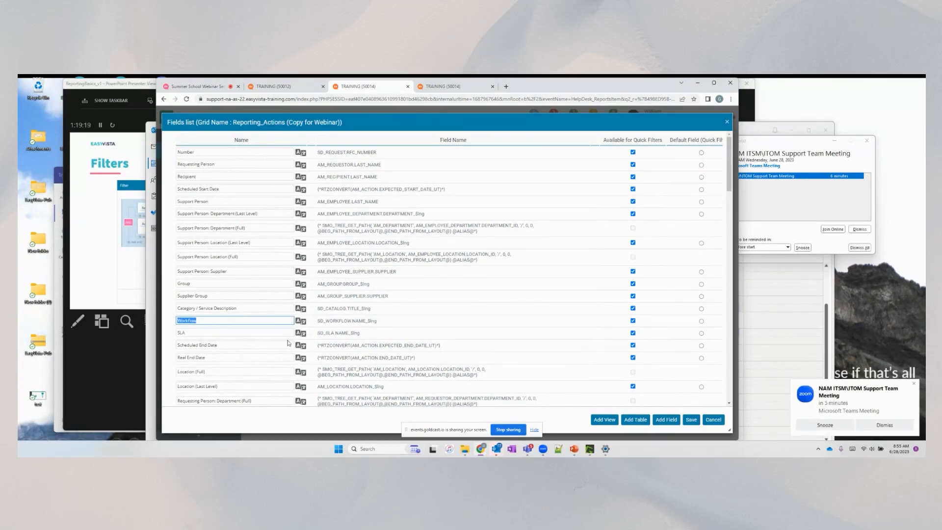
pyautogui.scroll(-3, 213, 230)
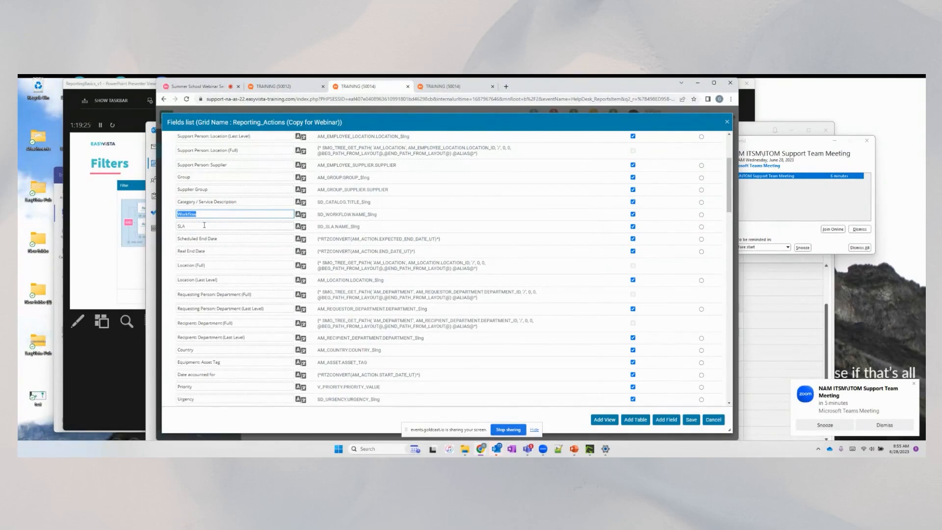
pyautogui.scroll(-4, 207, 255)
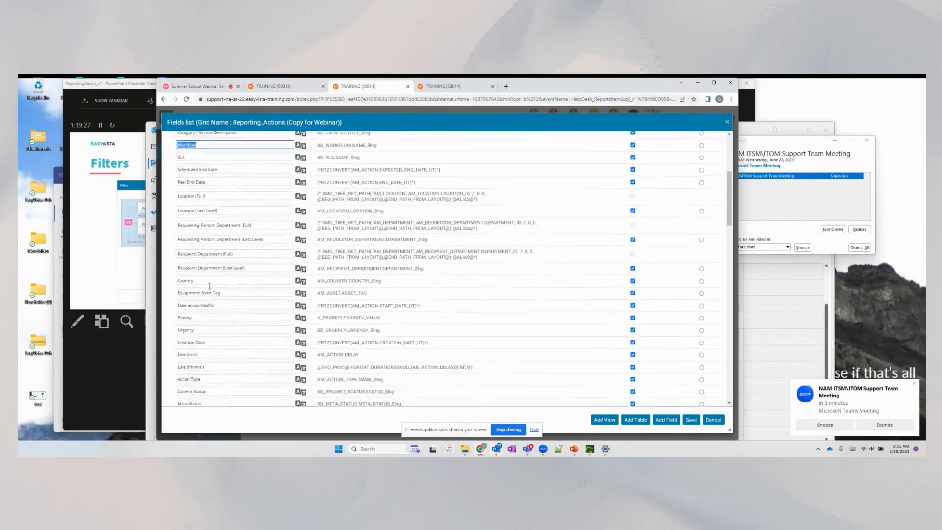
pyautogui.scroll(-5, 209, 286)
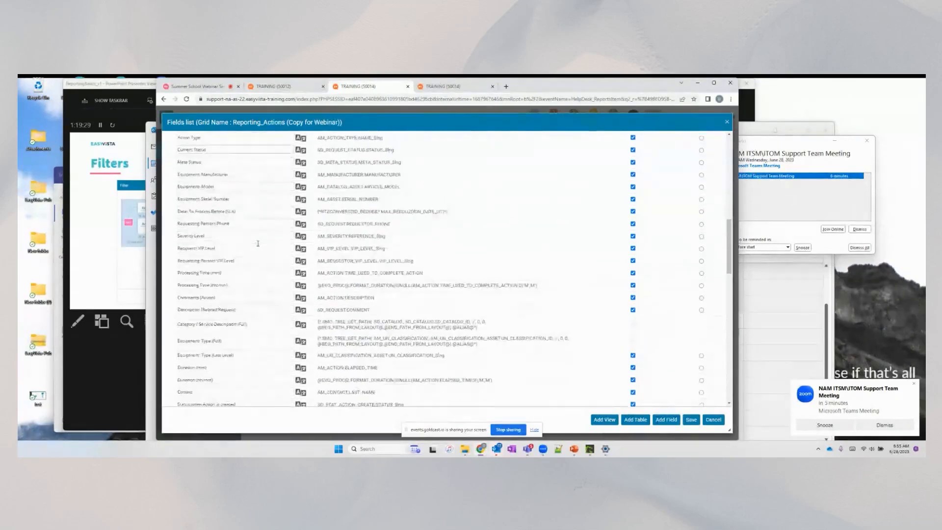
pyautogui.scroll(-10, 258, 248)
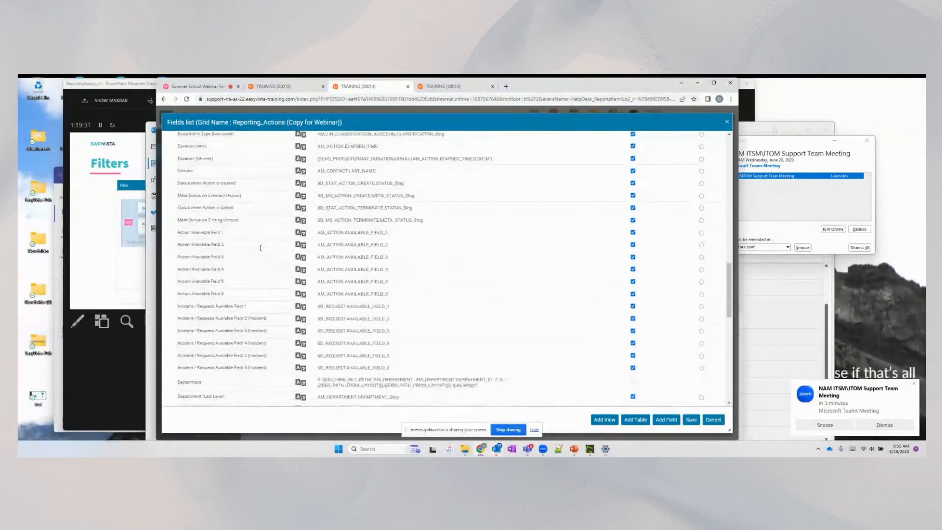
pyautogui.scroll(-10, 260, 247)
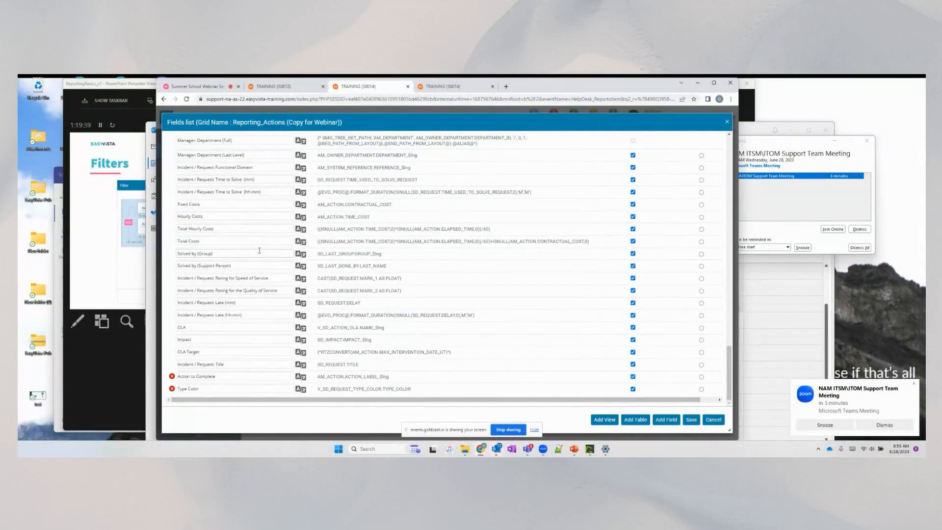
pyautogui.scroll(15, 259, 250)
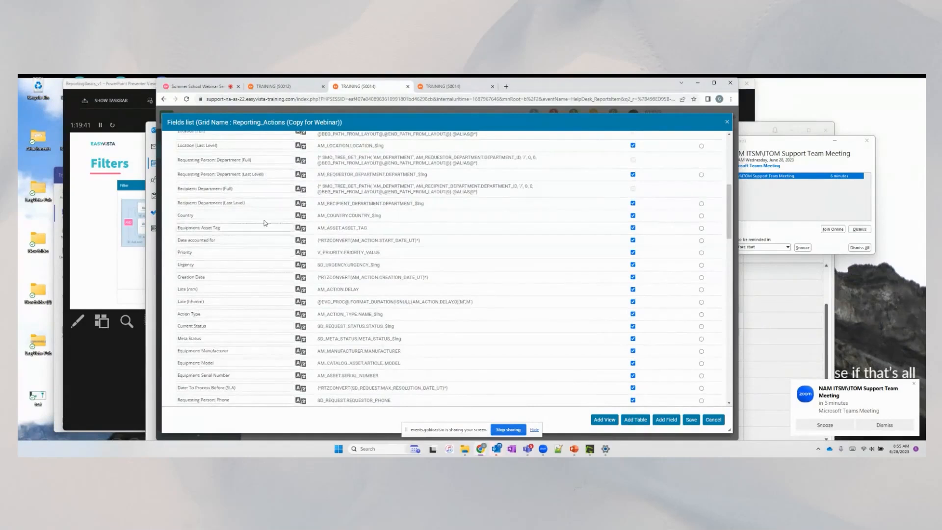
pyautogui.scroll(3, 467, 353)
# - Examine the tables offered for adding a field to the query, including SD_WORKFLOW, and return to the fields list
pyautogui.click(668, 421)
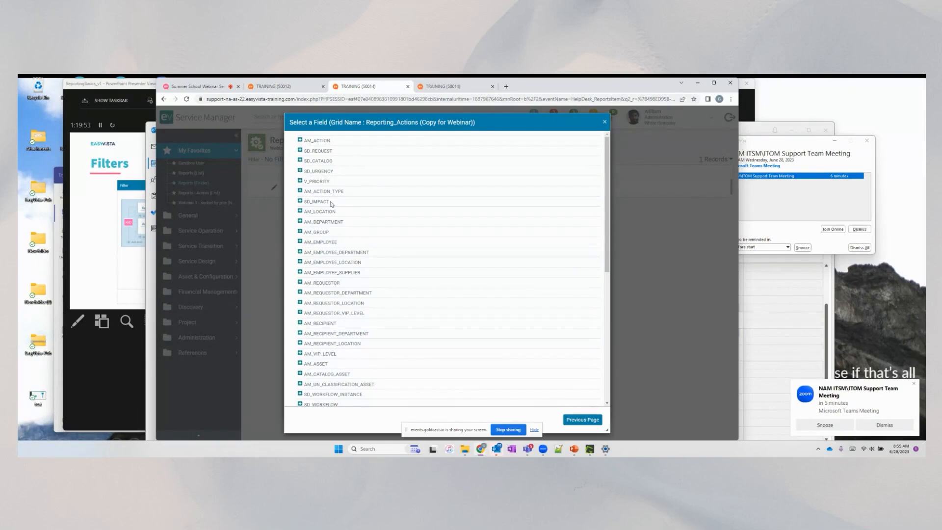
pyautogui.scroll(-1, 331, 167)
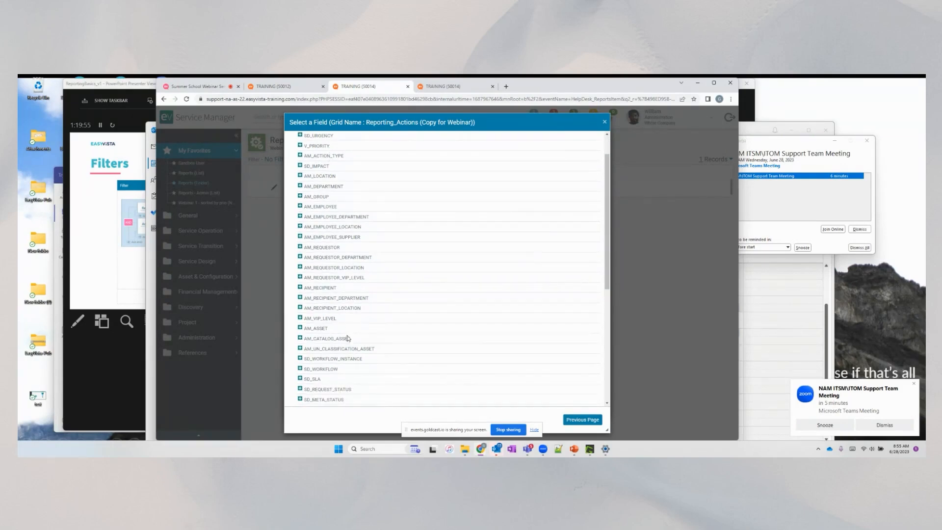
pyautogui.scroll(-1, 341, 371)
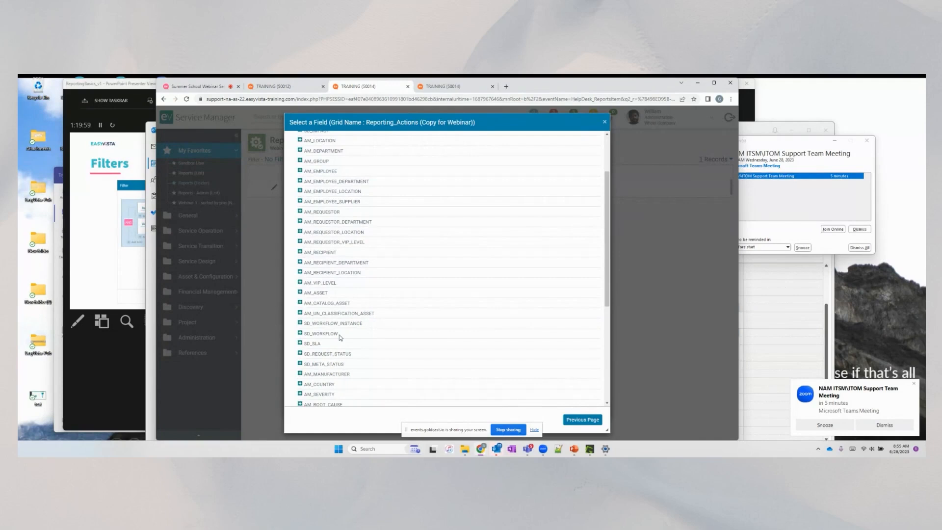
pyautogui.moveTo(338, 334); pyautogui.dragTo(303, 334)
pyautogui.scroll(-3, 332, 339)
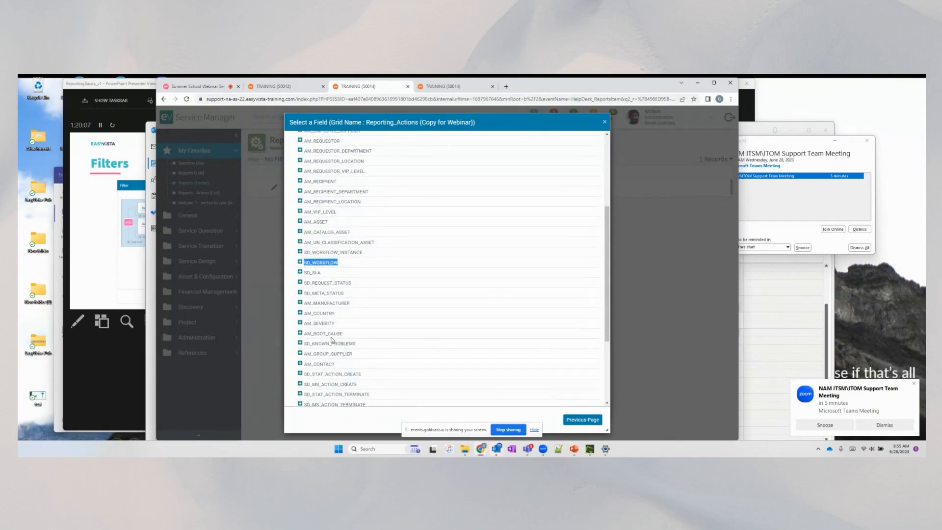
pyautogui.scroll(-2, 331, 340)
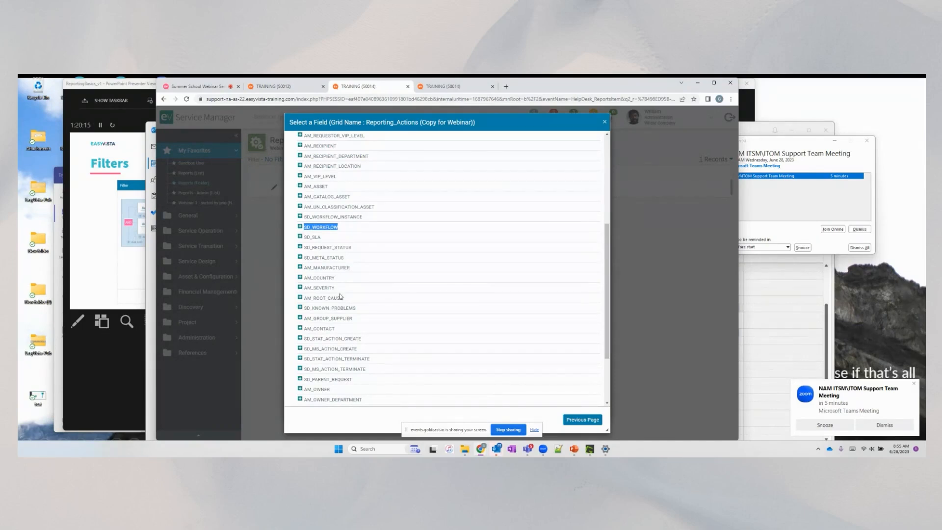
pyautogui.scroll(5, 341, 296)
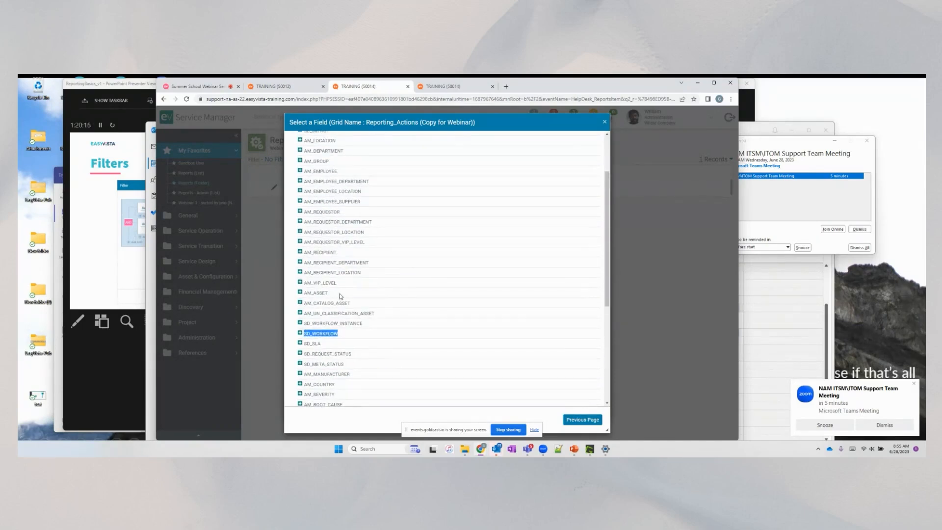
pyautogui.click(588, 420)
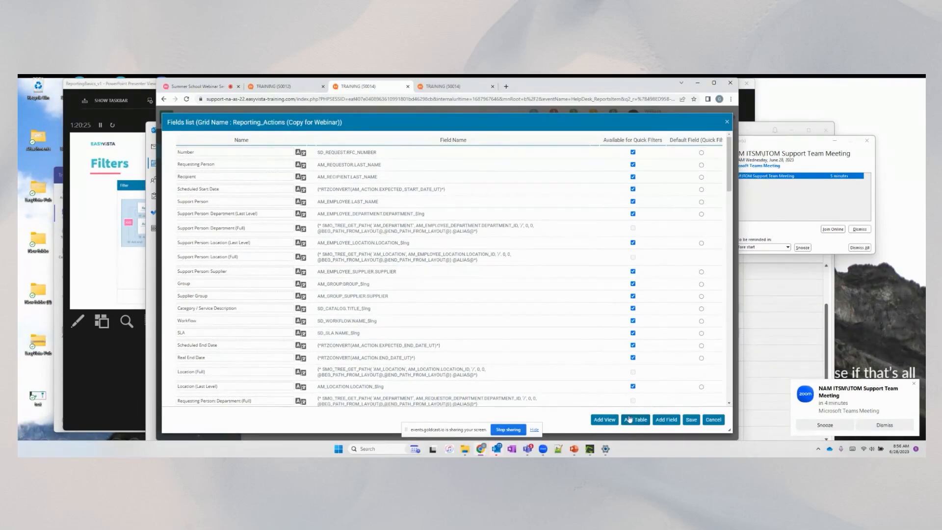
# - Start adding a table to the Reporting_Actions (Copy for Webinar) query and display the available tables
pyautogui.click(630, 419)
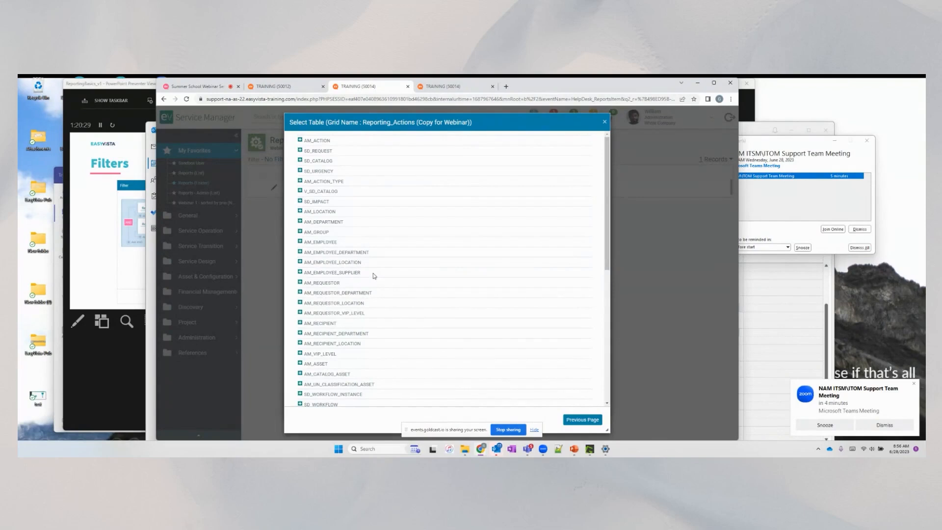
# - Add the SD_WORKFLOW table linked through SD_CATALOG's CLOSING_WORKFLOW_ID, using the alias SD_WORKFLOW_CLOSING
pyautogui.scroll(-3, 374, 276)
pyautogui.scroll(3, 374, 276)
pyautogui.click(300, 160)
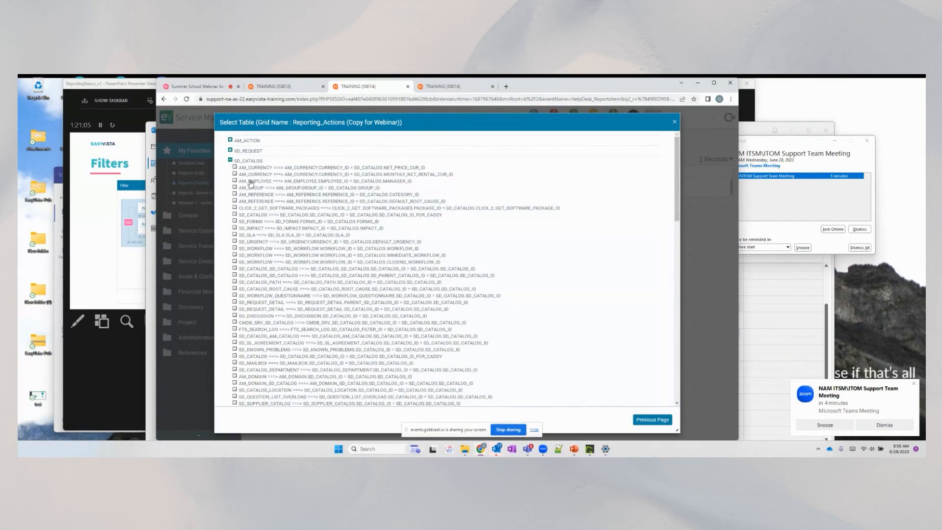
pyautogui.scroll(-3, 250, 183)
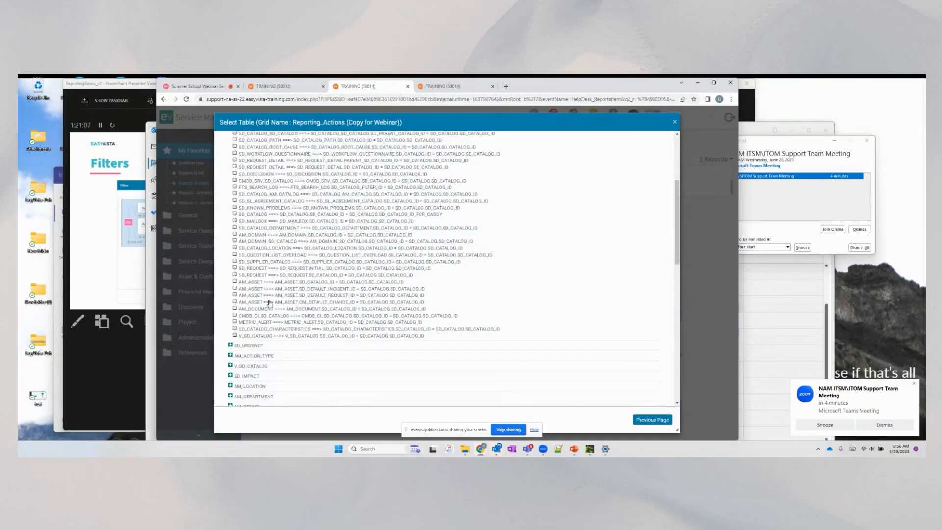
pyautogui.scroll(3, 269, 303)
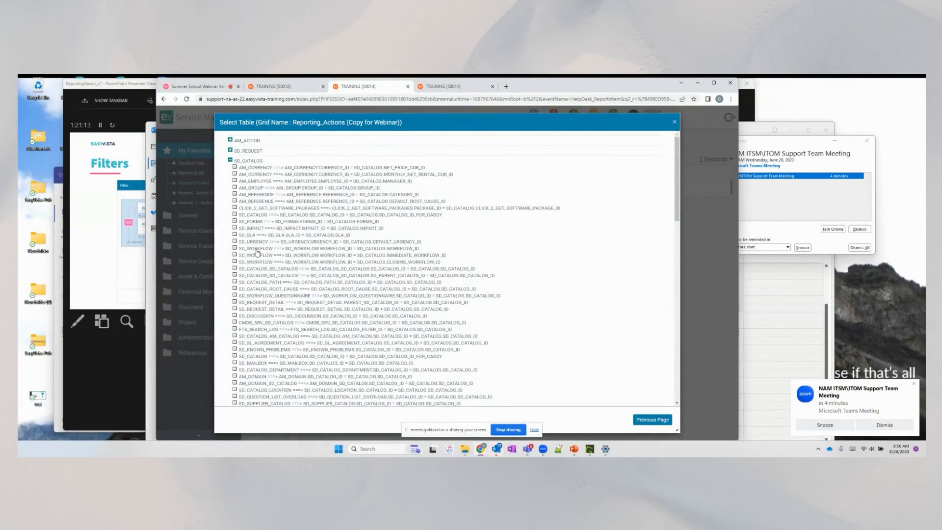
pyautogui.scroll(-1, 258, 252)
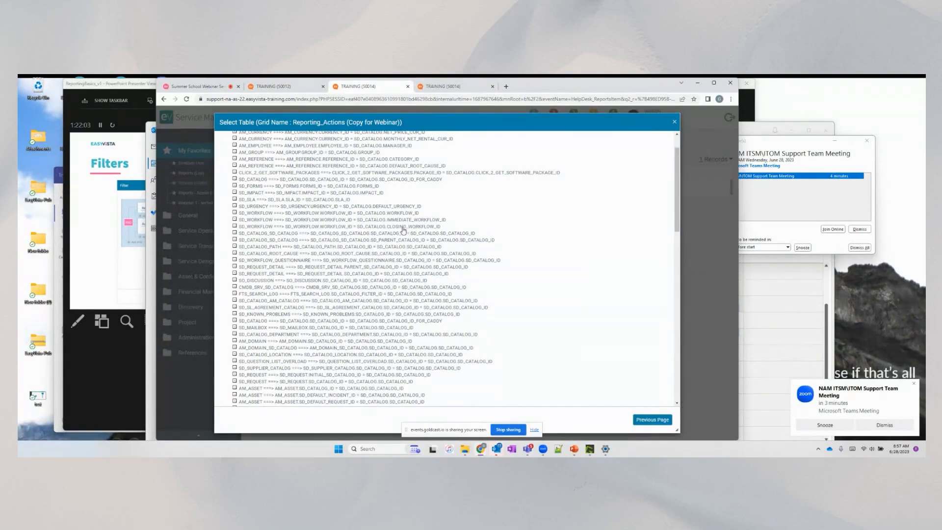
pyautogui.click(398, 228)
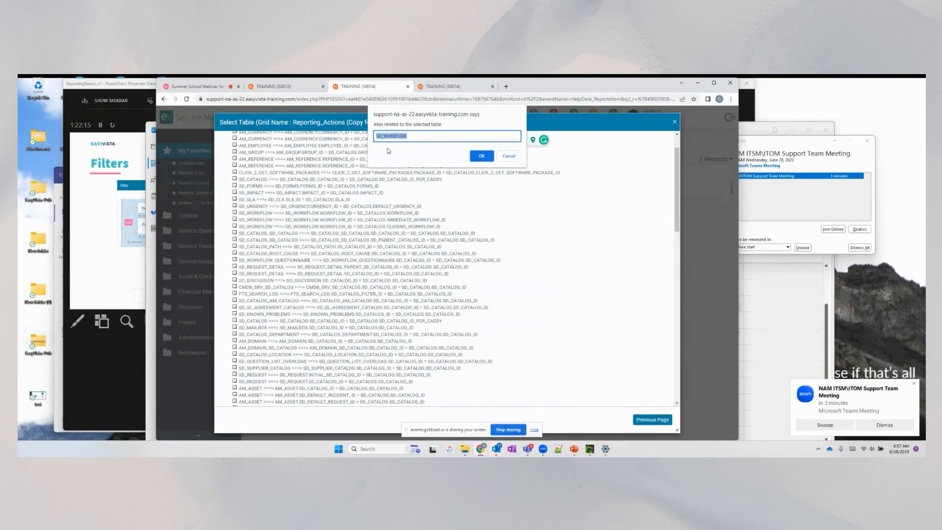
pyautogui.press('End')
pyautogui.click(479, 156)
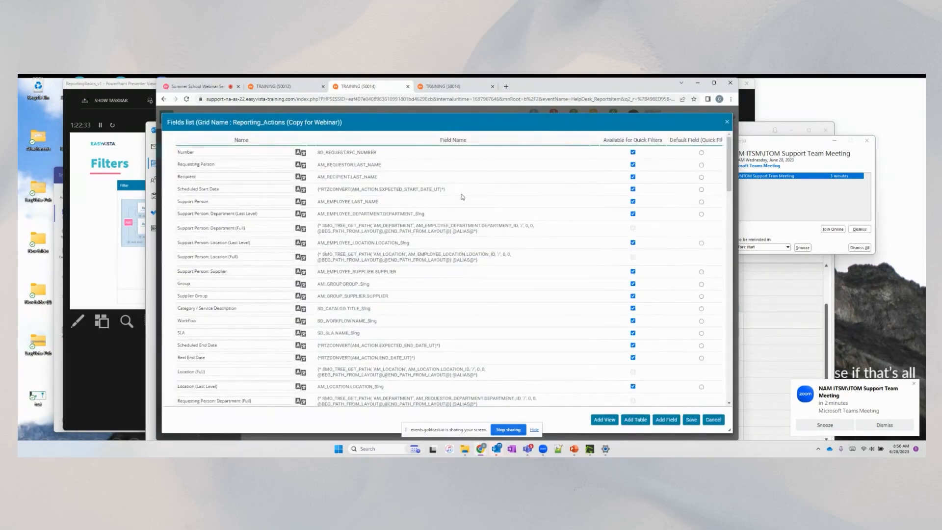
pyautogui.scroll(-6, 289, 227)
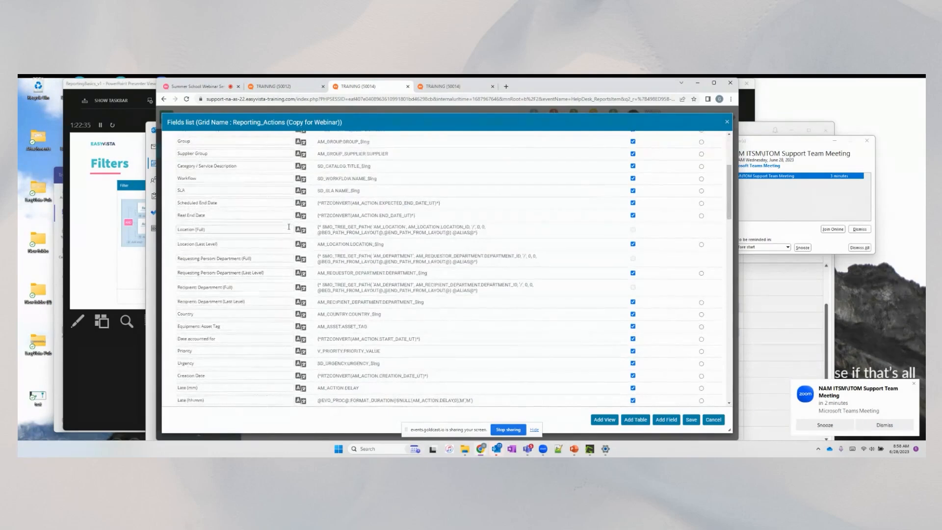
pyautogui.click(666, 419)
pyautogui.scroll(-5, 353, 332)
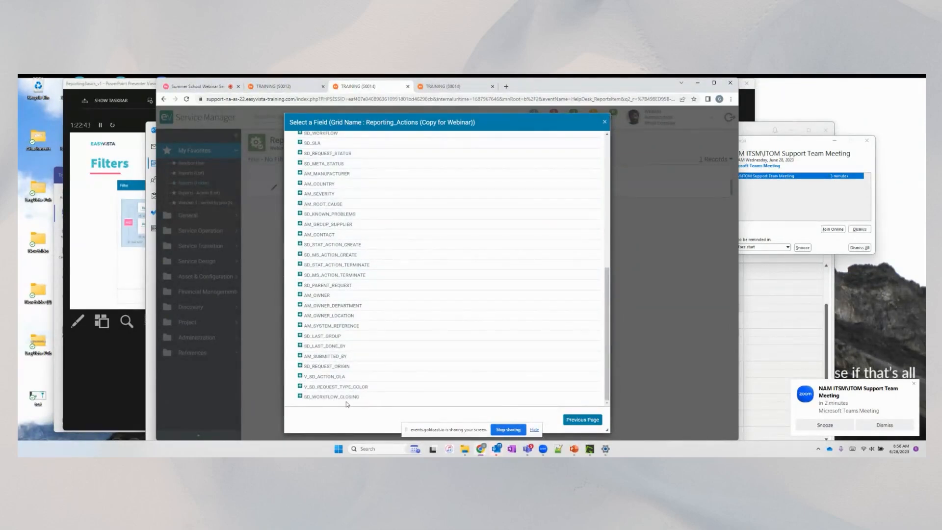
pyautogui.click(569, 421)
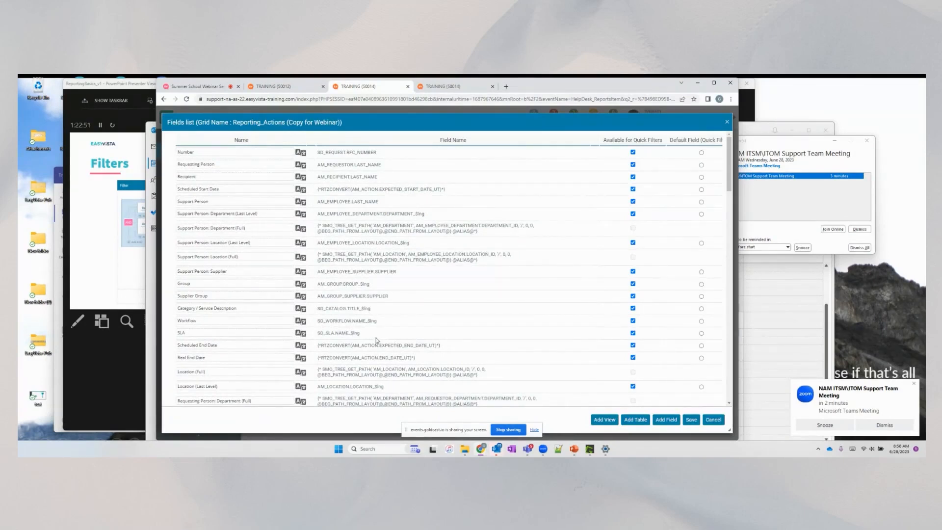
pyautogui.scroll(-2, 524, 354)
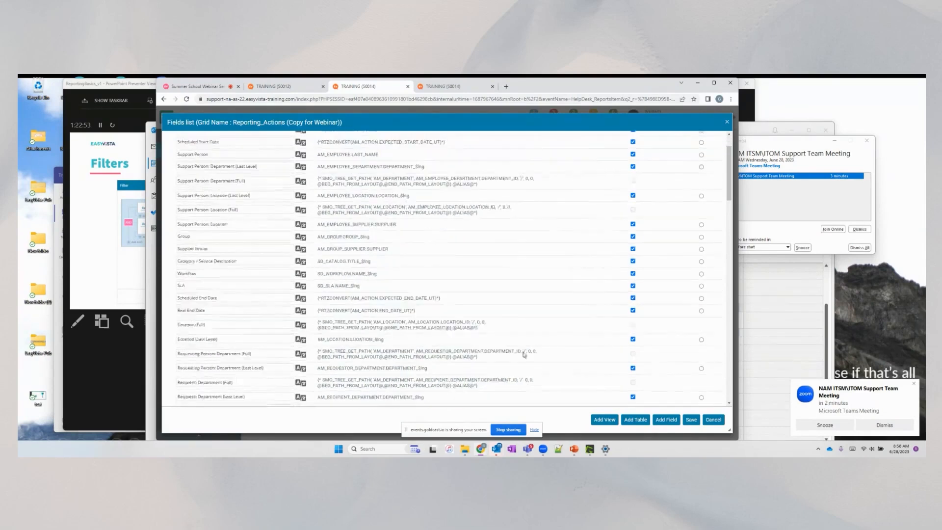
pyautogui.click(667, 419)
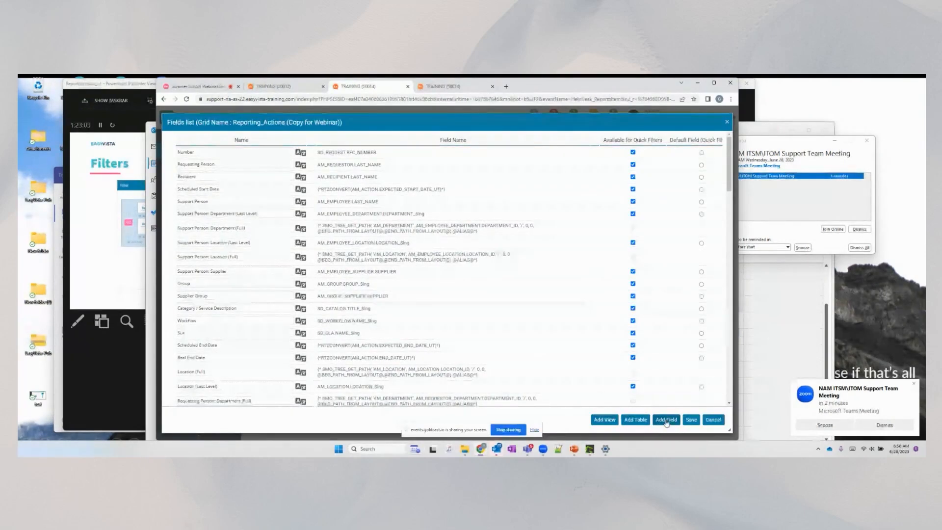
pyautogui.click(673, 420)
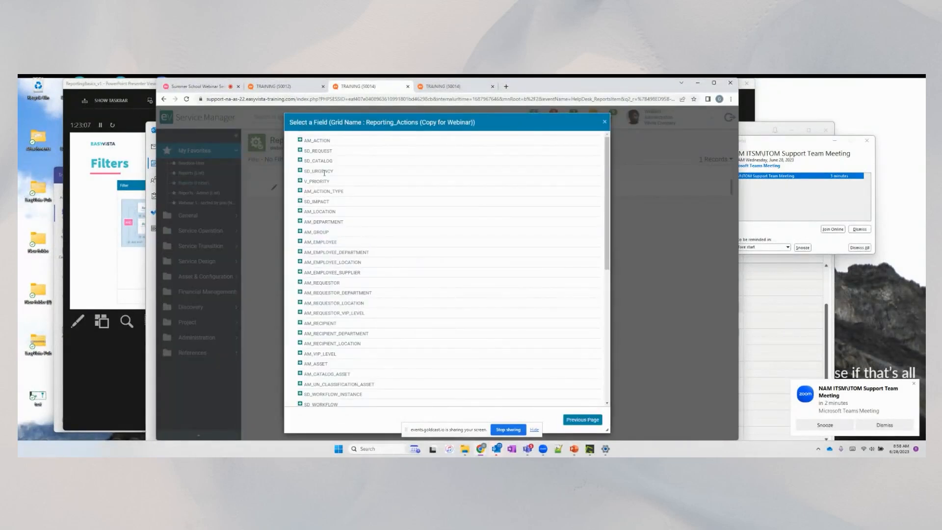
pyautogui.scroll(-5, 320, 202)
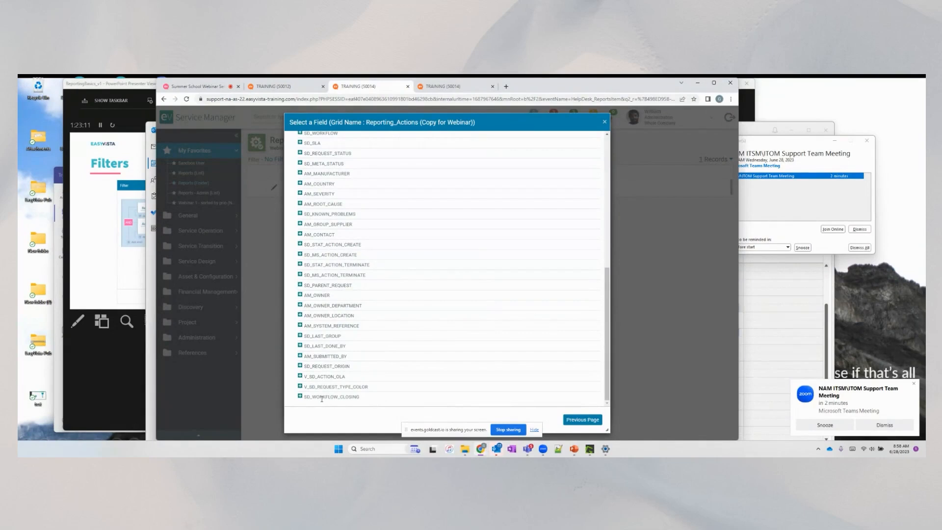
pyautogui.click(300, 396)
pyautogui.scroll(-3, 319, 401)
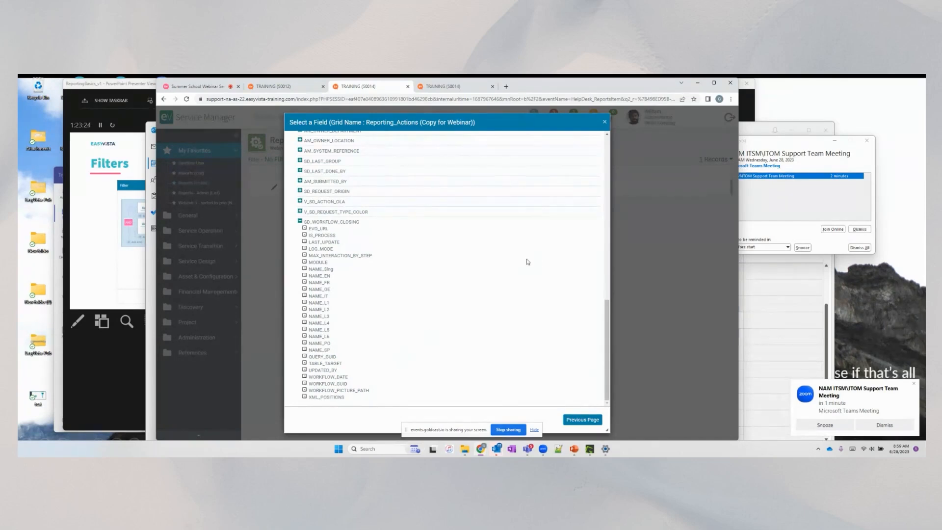
# - Consult the PowerPoint presenter notes on the closing workflow field and return to the query's fields list
pyautogui.click(126, 116)
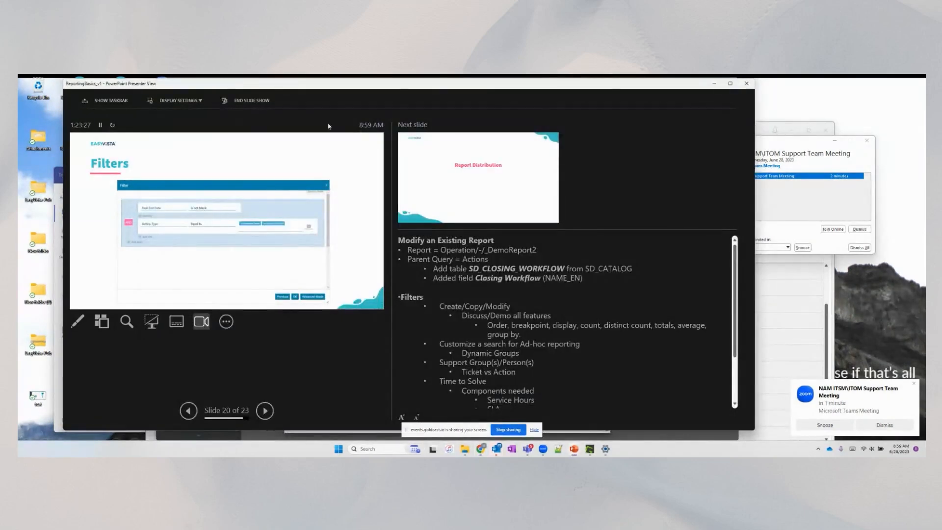
pyautogui.click(713, 85)
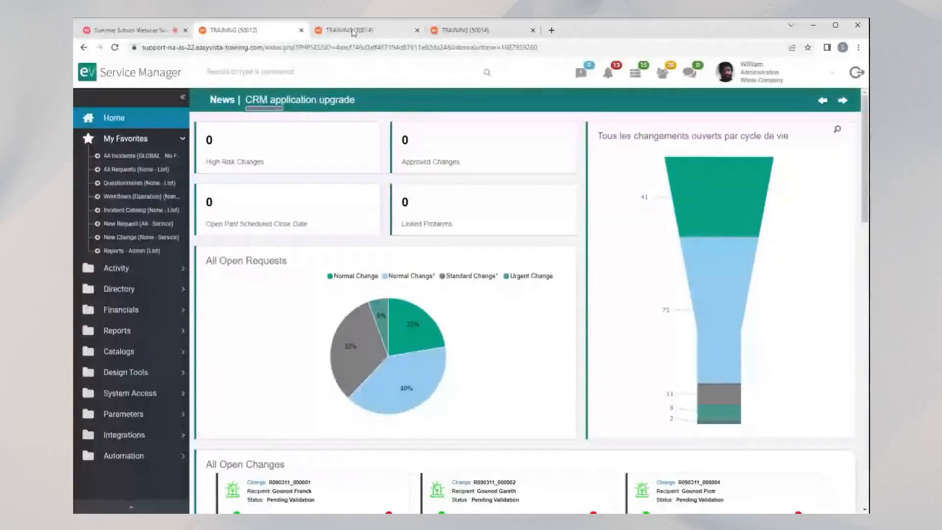
pyautogui.click(353, 30)
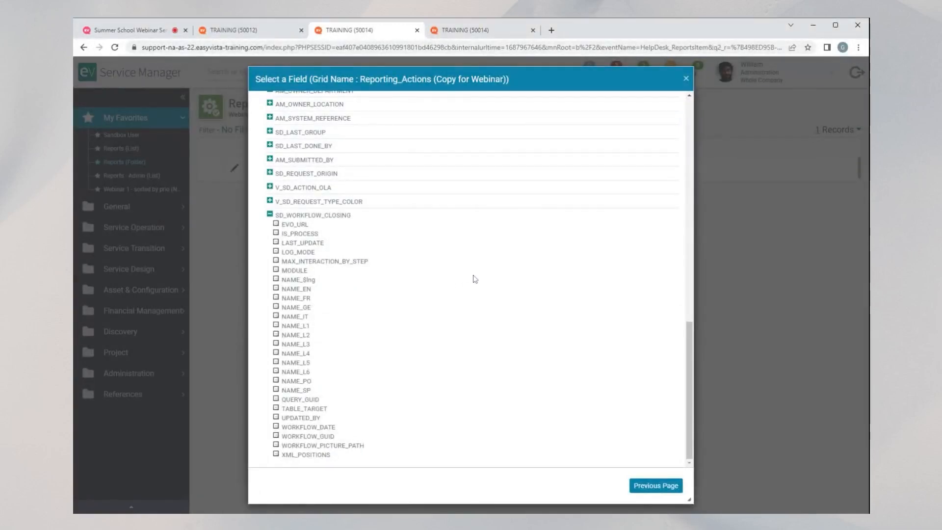
pyautogui.click(270, 214)
pyautogui.click(643, 492)
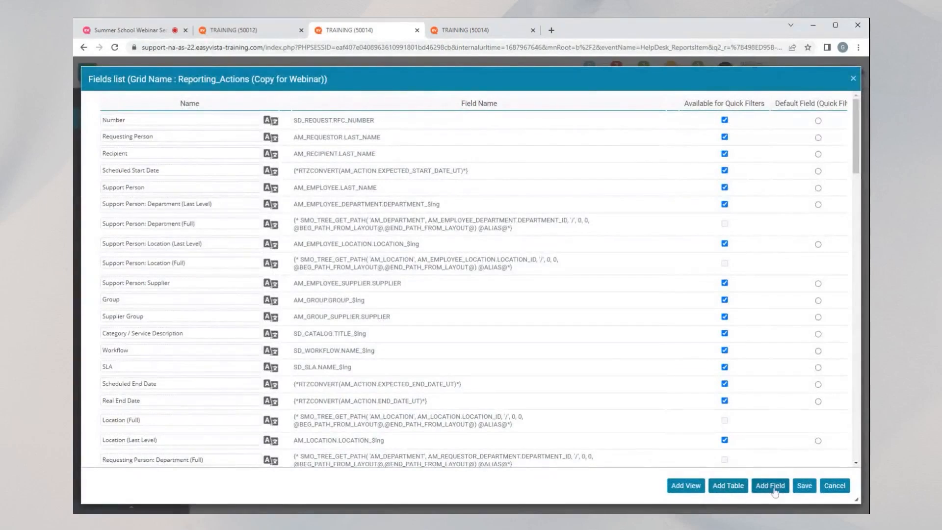
# - Add the NAME_$lng field of the SD_WORKFLOW_CLOSING table to the parent query
pyautogui.click(770, 486)
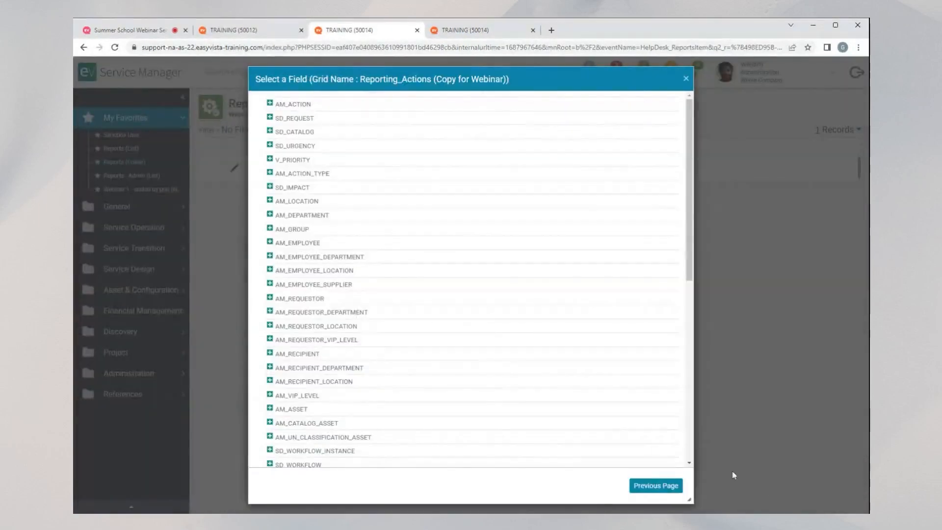
pyautogui.scroll(-8, 323, 233)
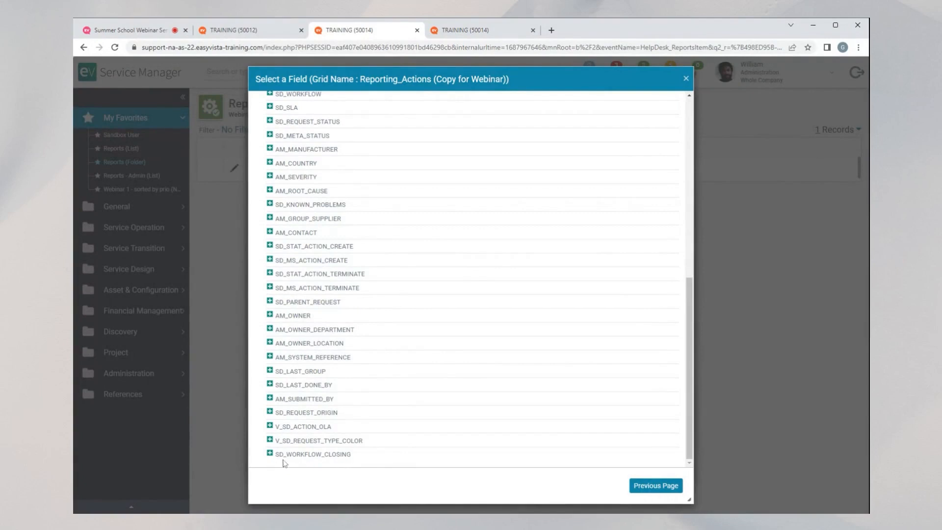
pyautogui.click(270, 454)
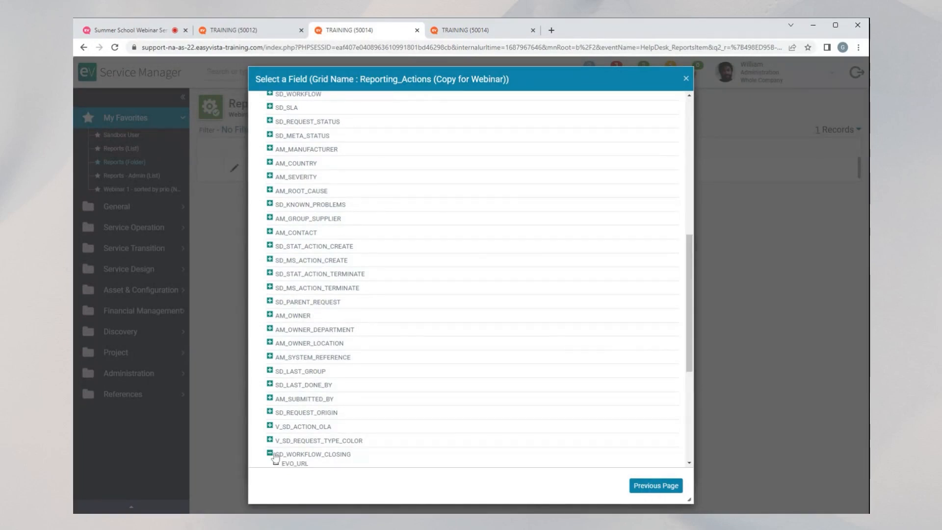
pyautogui.scroll(-2, 276, 457)
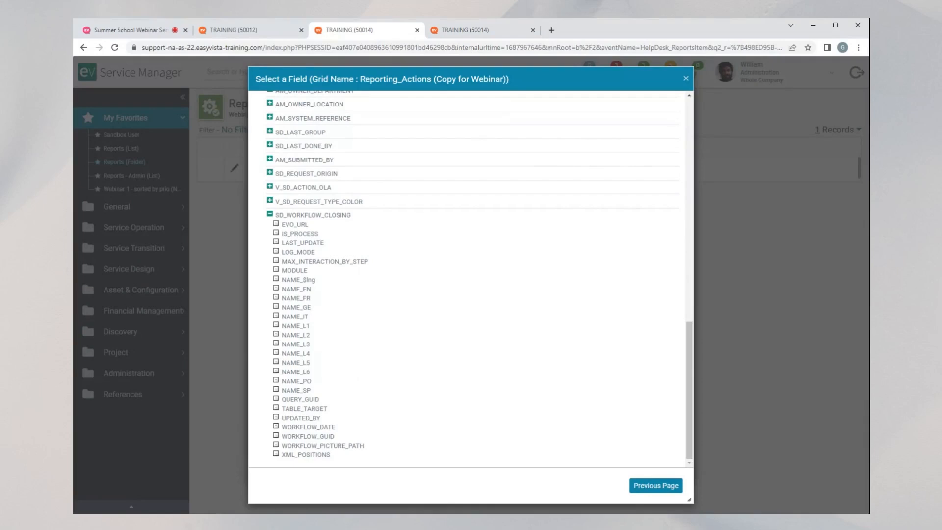
pyautogui.click(307, 317)
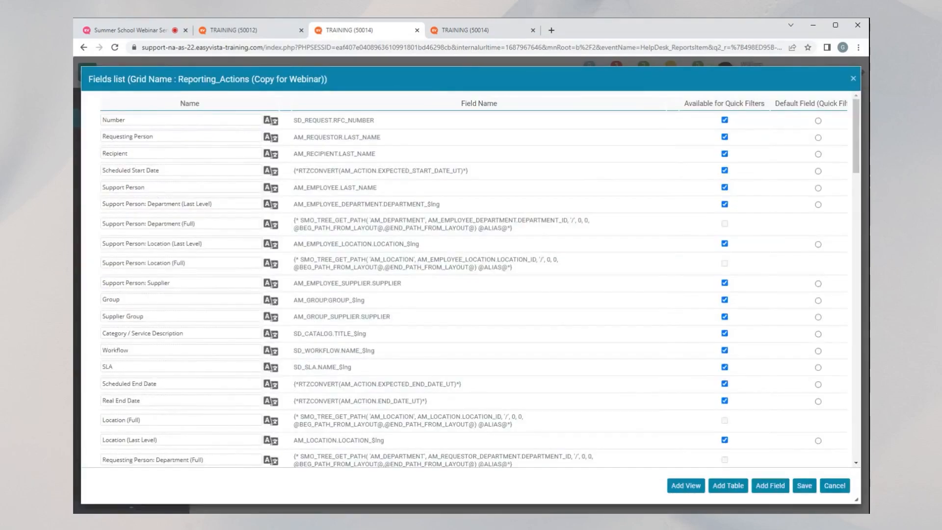
# - Name the added NAME_$lng field "Closing Workflow" and save the query's fields list
pyautogui.scroll(-15, 470, 280)
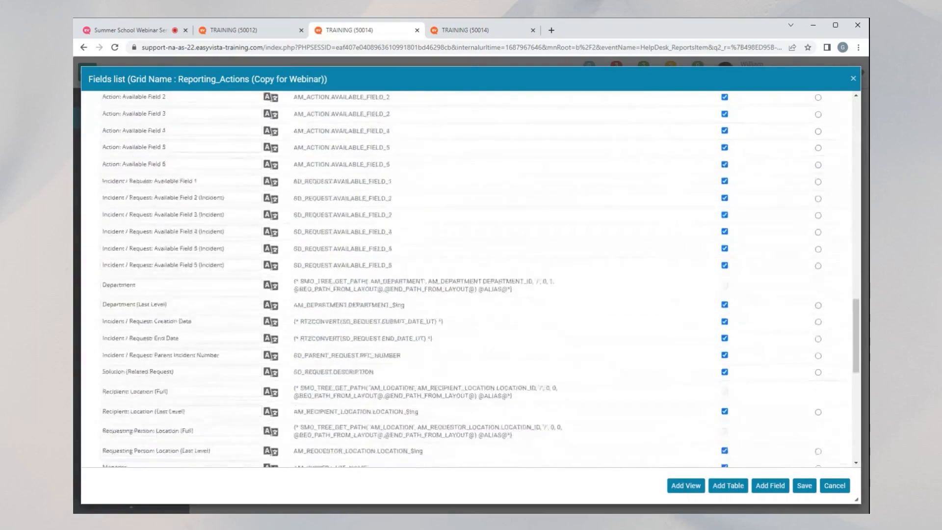
pyautogui.scroll(-10, 471, 279)
pyautogui.click(103, 443)
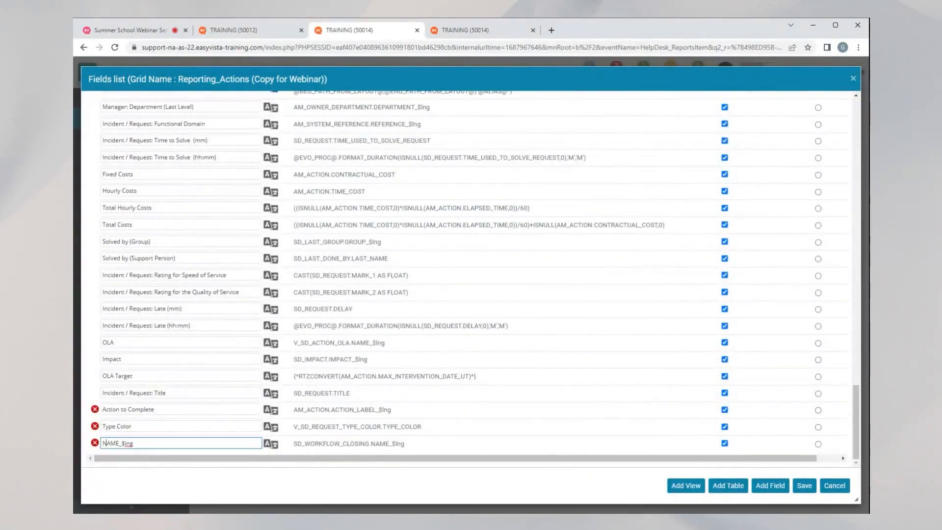
pyautogui.click(133, 443)
pyautogui.moveTo(132, 444); pyautogui.dragTo(90, 451)
pyautogui.write('Closing Workflow')
pyautogui.click(804, 485)
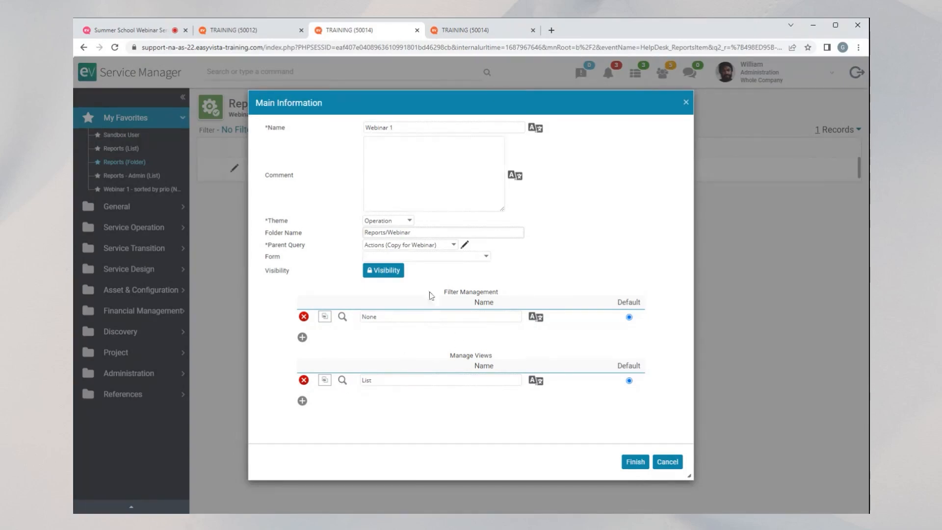
pyautogui.click(343, 380)
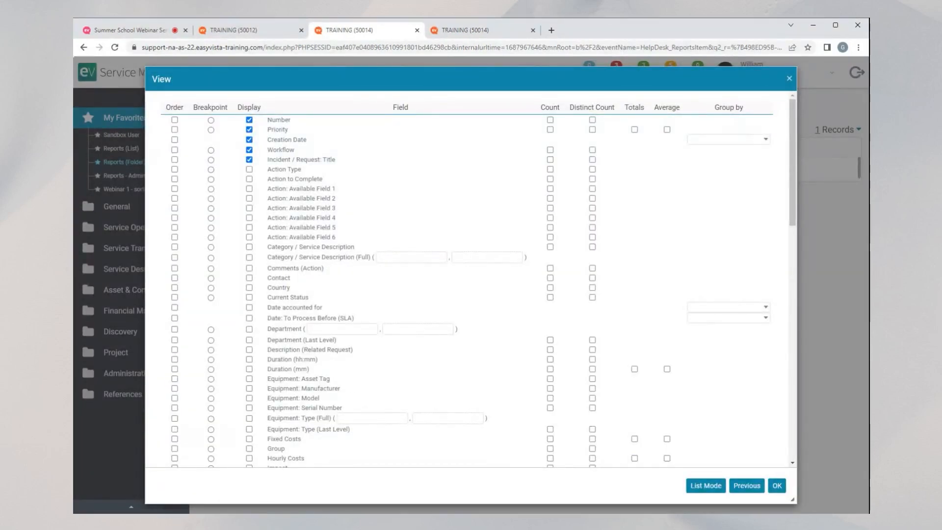
pyautogui.scroll(-12, 271, 189)
pyautogui.scroll(-6, 282, 353)
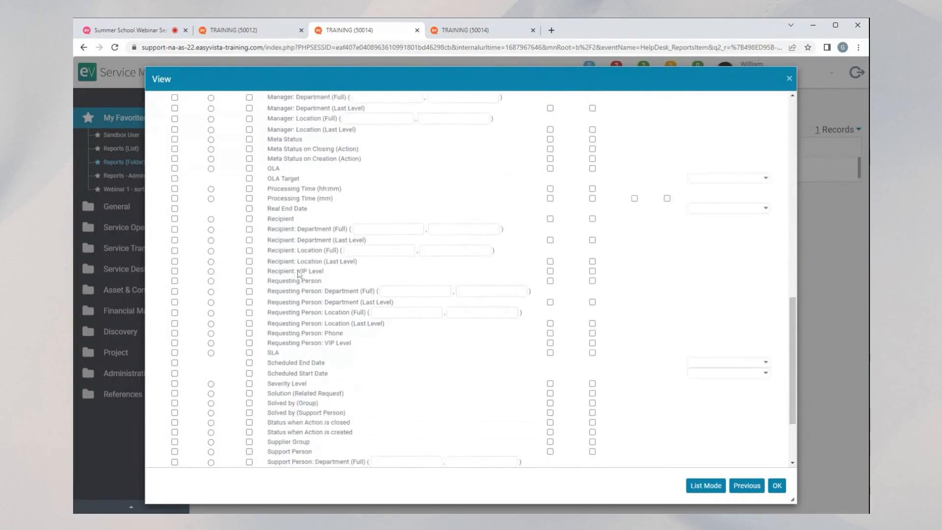
pyautogui.click(249, 450)
pyautogui.click(174, 449)
pyautogui.scroll(8, 219, 410)
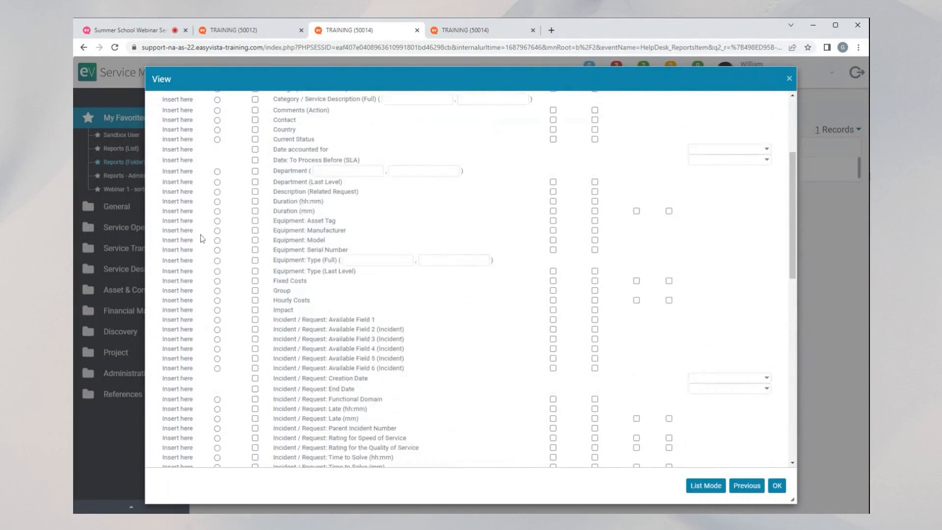
pyautogui.click(185, 151)
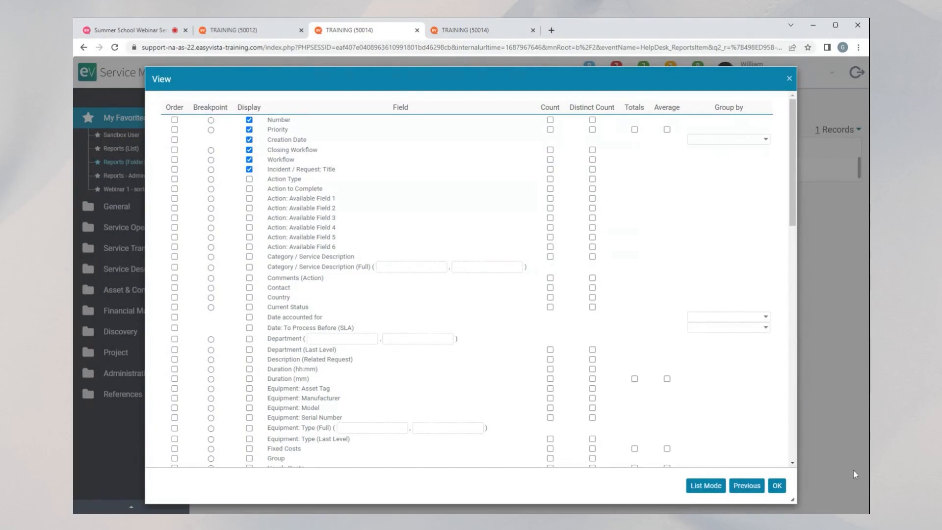
pyautogui.click(742, 486)
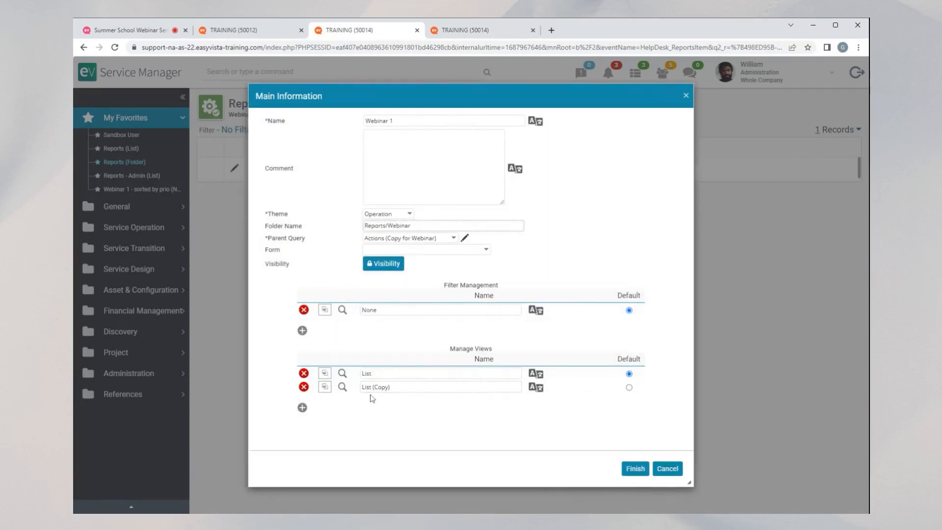
# - Rename the copied List view of the Webinar 1 report as "Closing Wrokflow"
pyautogui.moveTo(373, 387)
pyautogui.mouseDown()
pyautogui.moveTo(391, 387)
pyautogui.moveTo(366, 387)
pyautogui.mouseUp()
pyautogui.click(391, 387)
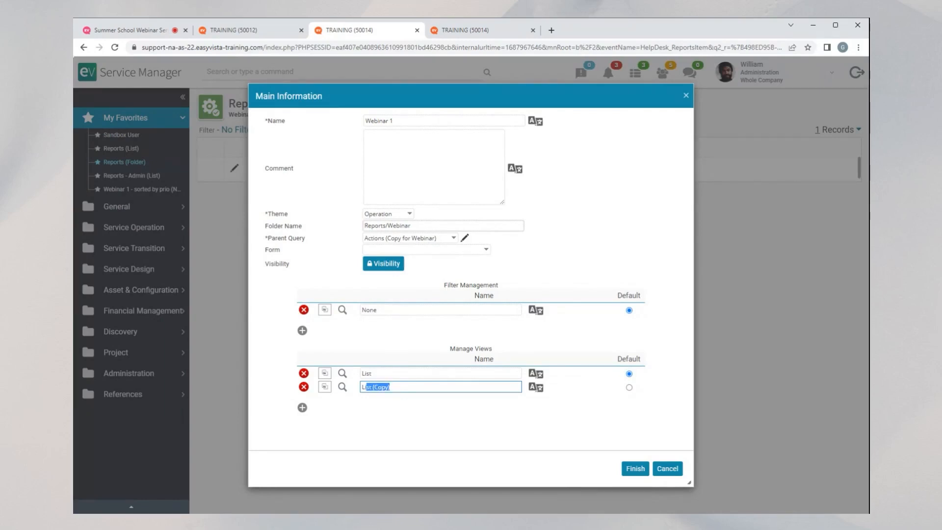
pyautogui.press('BackSpace')
pyautogui.press('BackSpace')
pyautogui.press('BackSpace')
pyautogui.press('BackSpace')
pyautogui.write('Closing Wrokflow')
# - Display the Closing Workflow field in the copied List view of the Webinar 1 report
pyautogui.click(342, 387)
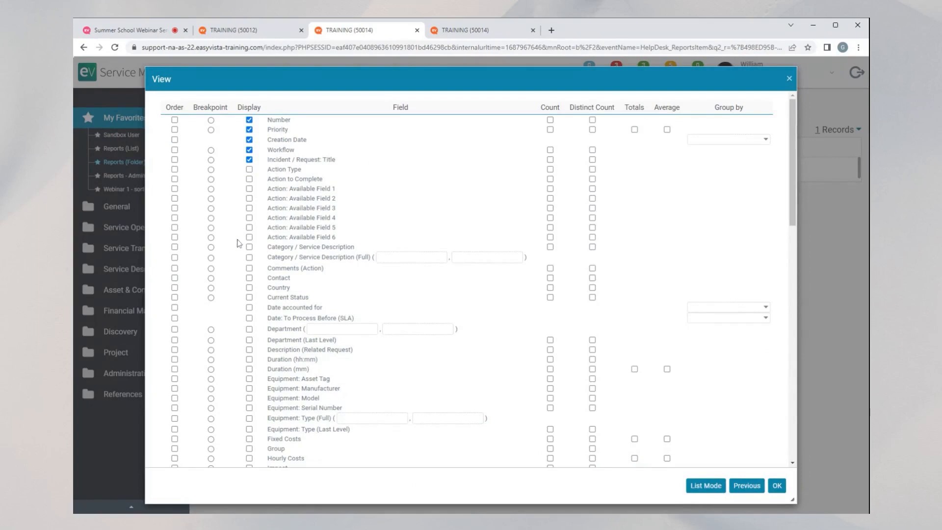
pyautogui.scroll(-15, 252, 250)
pyautogui.scroll(-1, 260, 449)
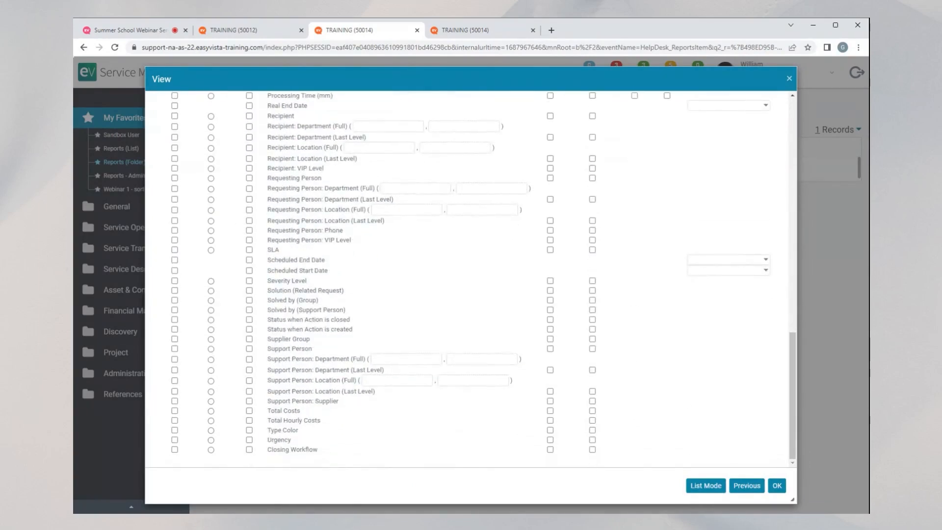
pyautogui.click(249, 449)
# - Place the Closing Workflow field directly before Workflow in the view's field order, and save the view and the report
pyautogui.click(175, 449)
pyautogui.scroll(8, 248, 378)
pyautogui.scroll(8, 248, 379)
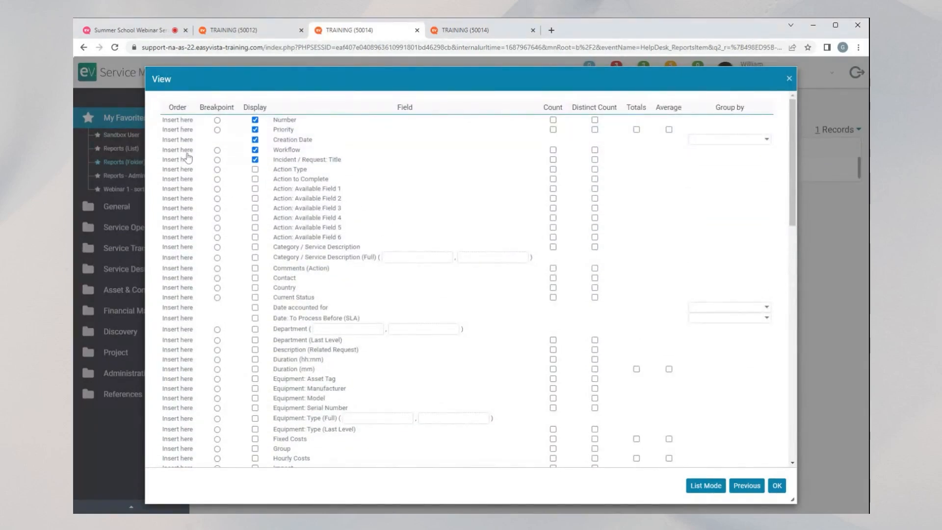
pyautogui.click(185, 154)
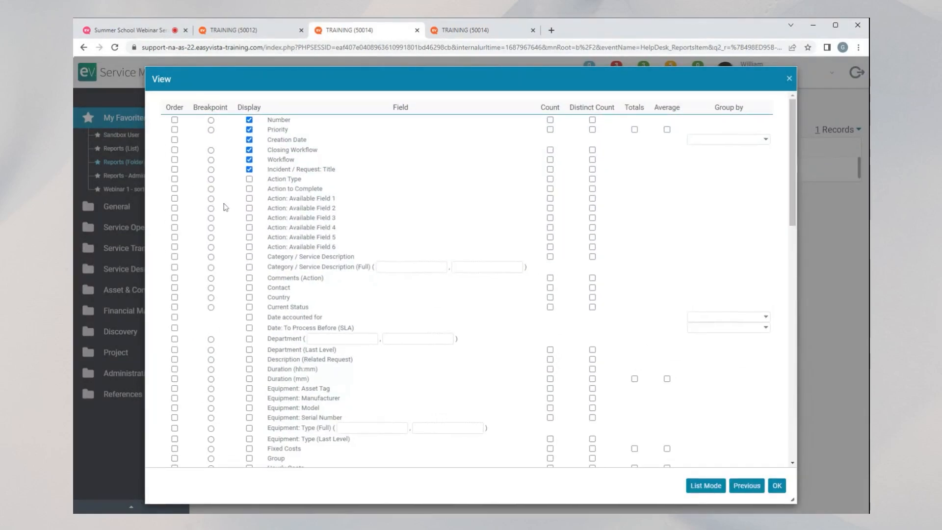
pyautogui.click(777, 486)
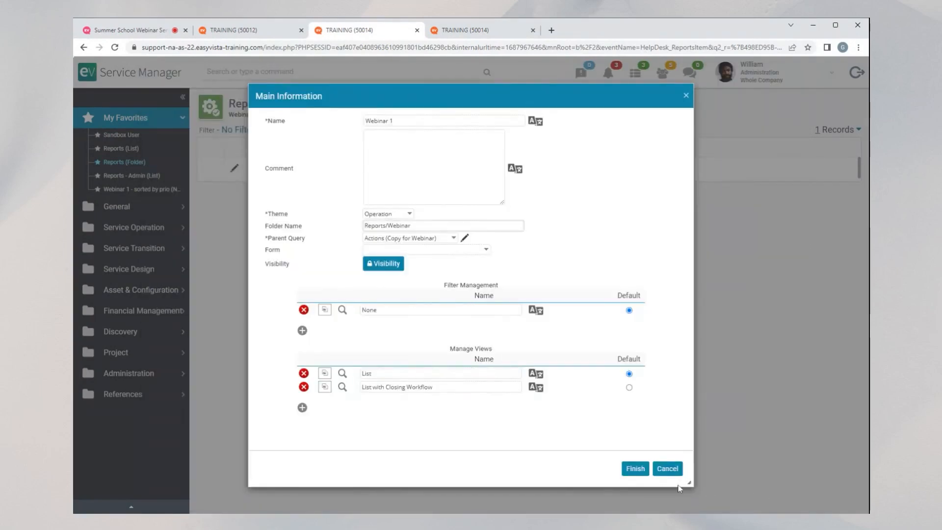
pyautogui.click(636, 469)
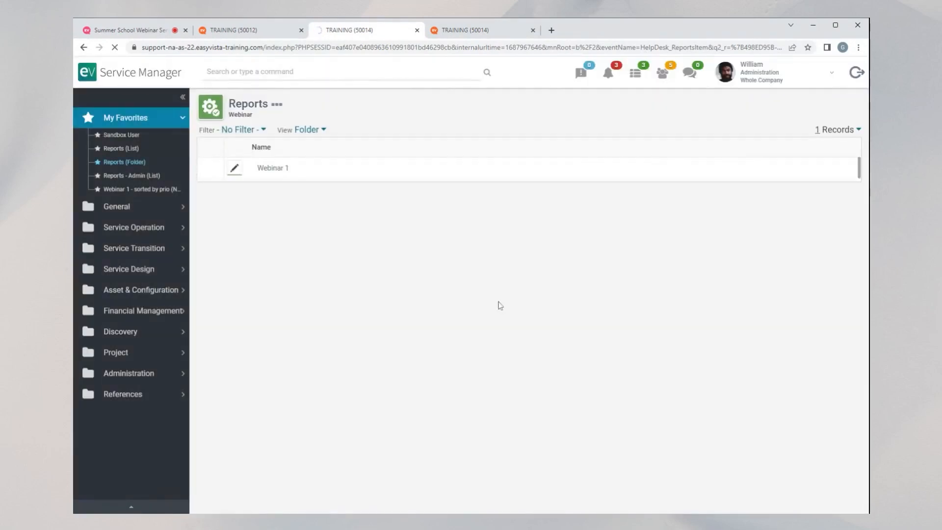
# - Open the Webinar 1 report in the "List with Closing Workflow" view and look through its records
pyautogui.click(274, 168)
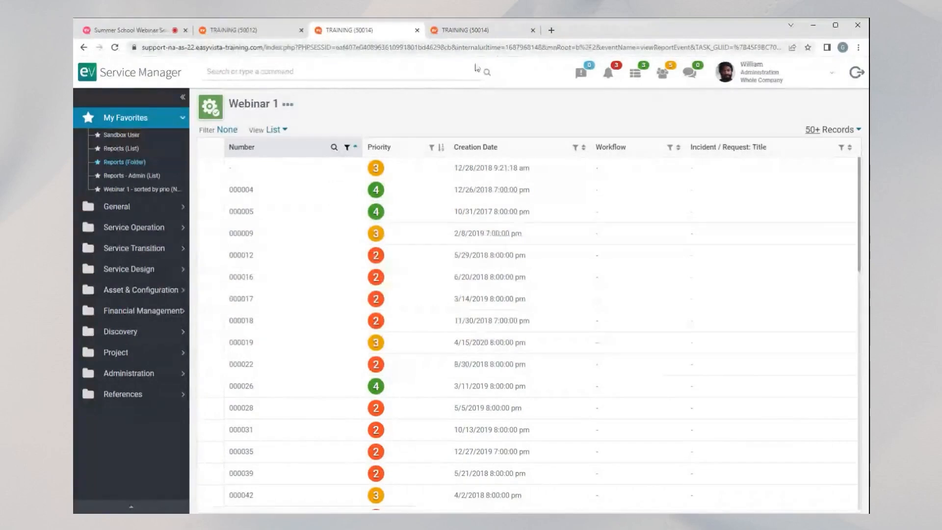
pyautogui.click(268, 134)
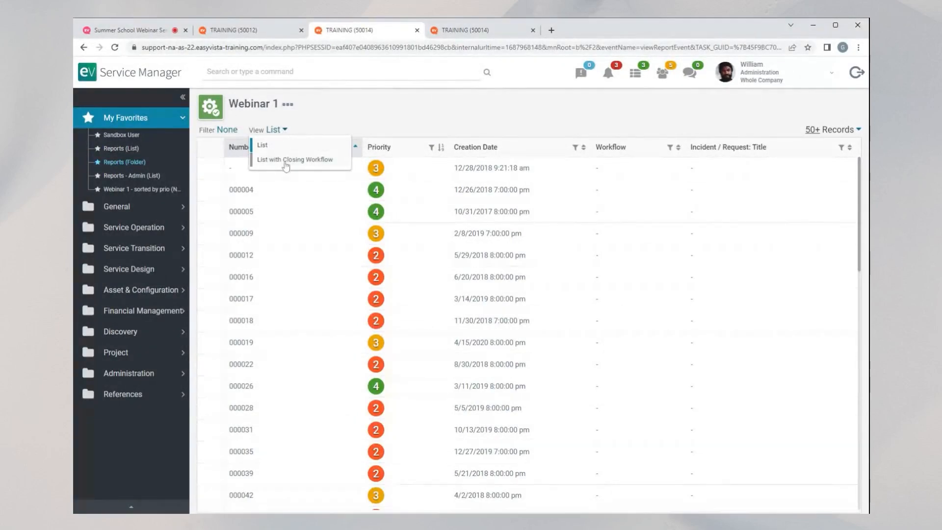
pyautogui.click(269, 172)
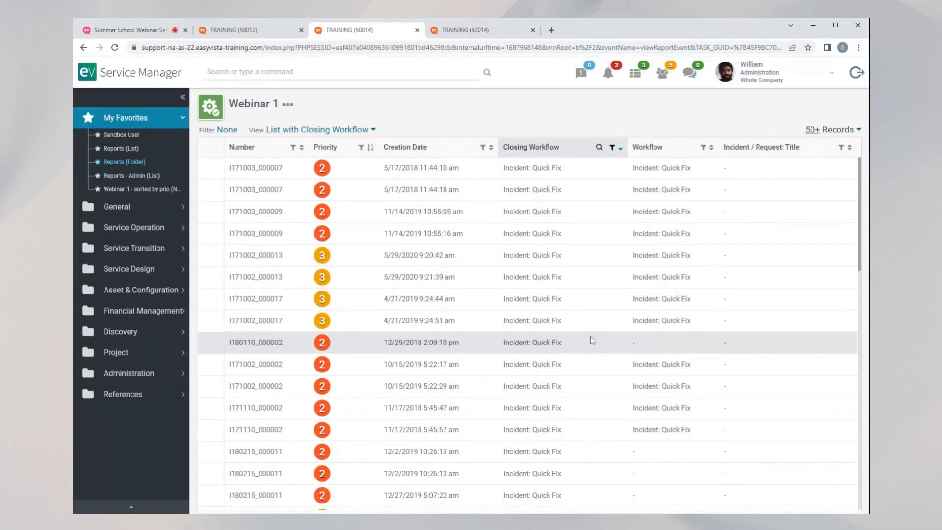
pyautogui.scroll(-3, 592, 340)
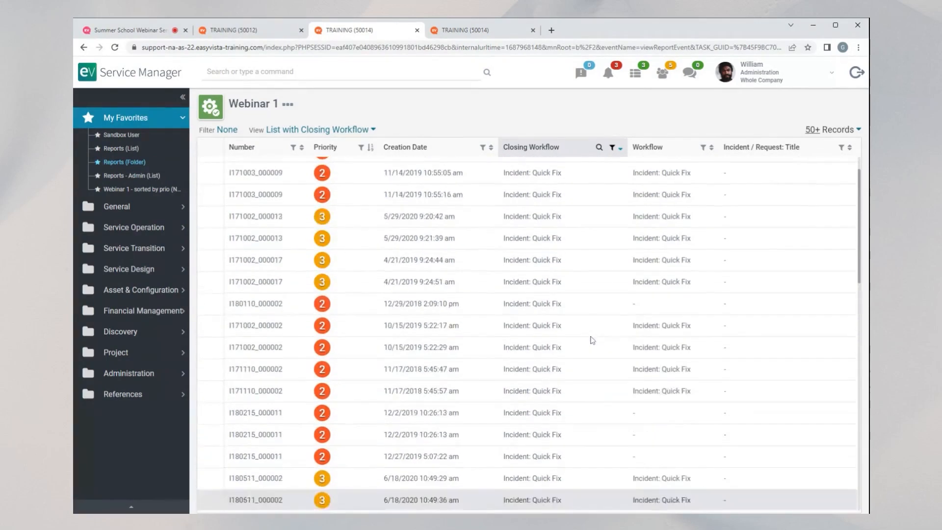
pyautogui.scroll(2, 592, 340)
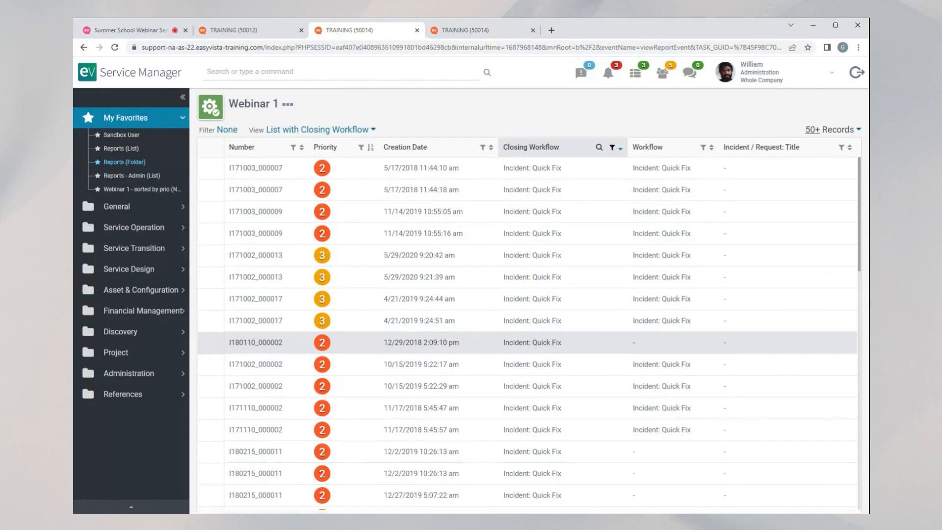
# - Review the Webinar 1 report's main information and close it without saving
pyautogui.click(465, 30)
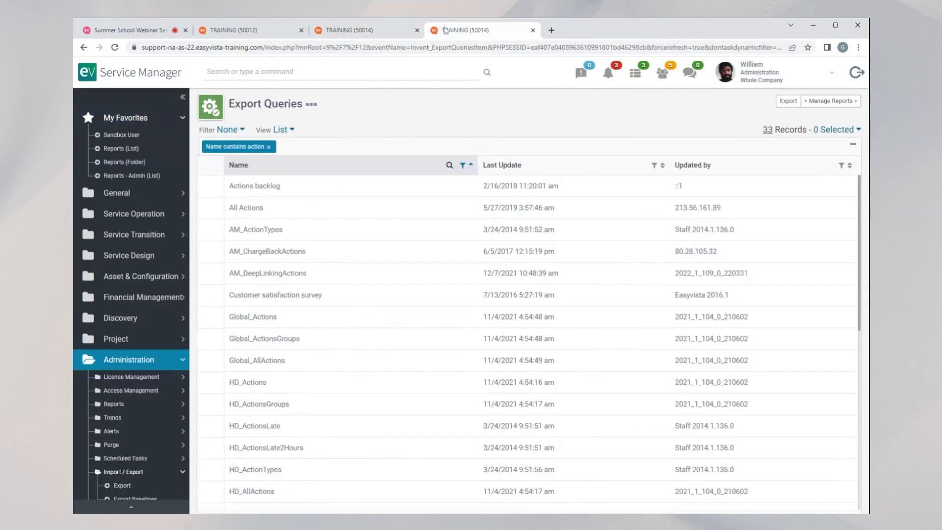
pyautogui.click(311, 104)
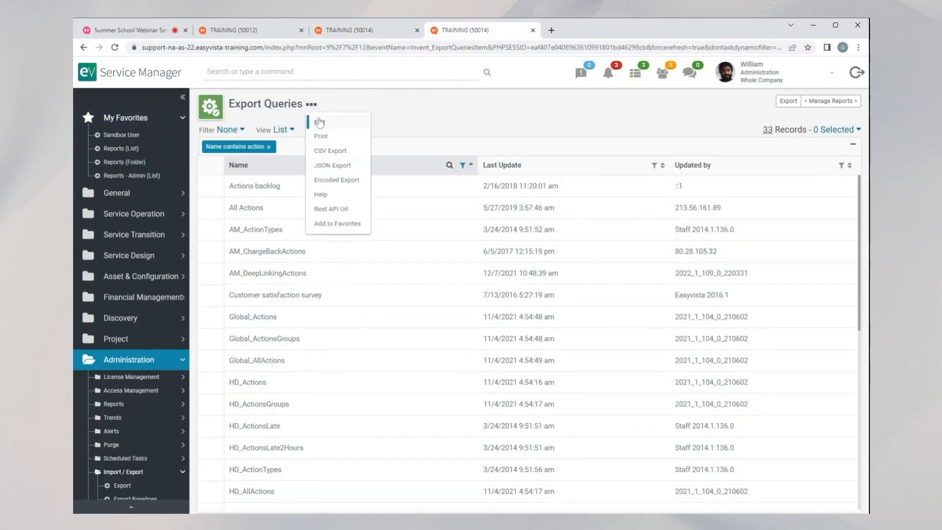
pyautogui.click(365, 31)
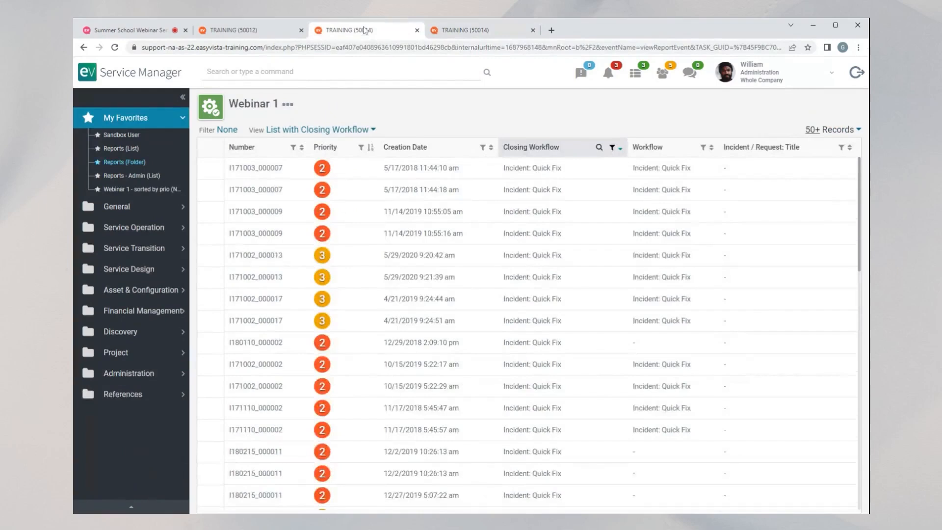
pyautogui.click(287, 104)
pyautogui.click(296, 116)
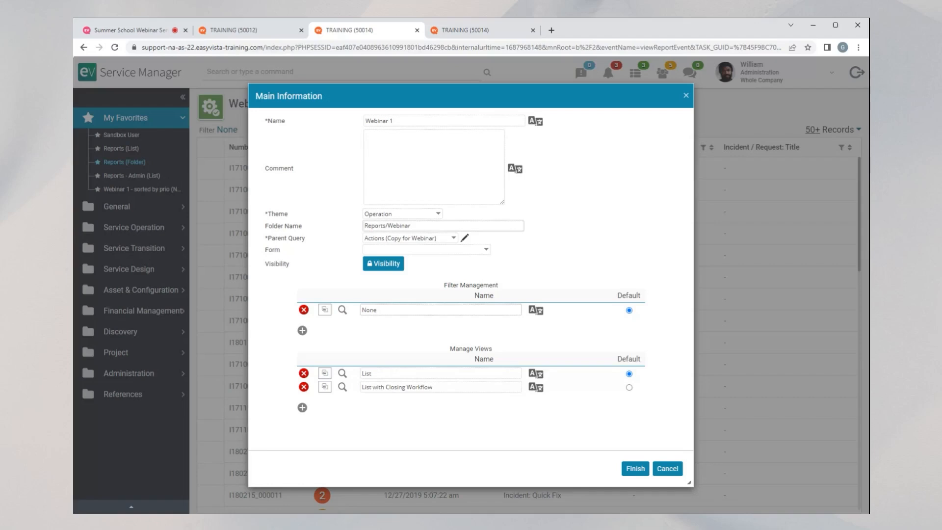
pyautogui.click(668, 469)
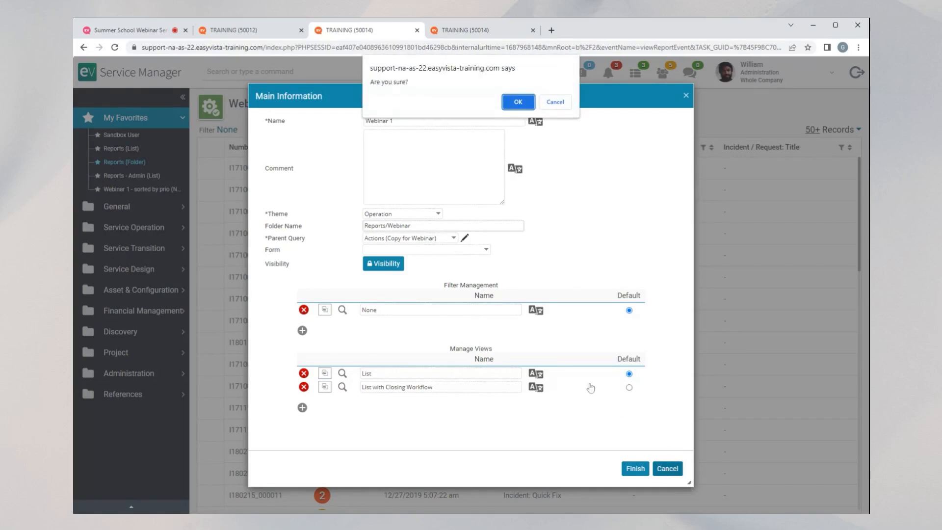
pyautogui.click(518, 102)
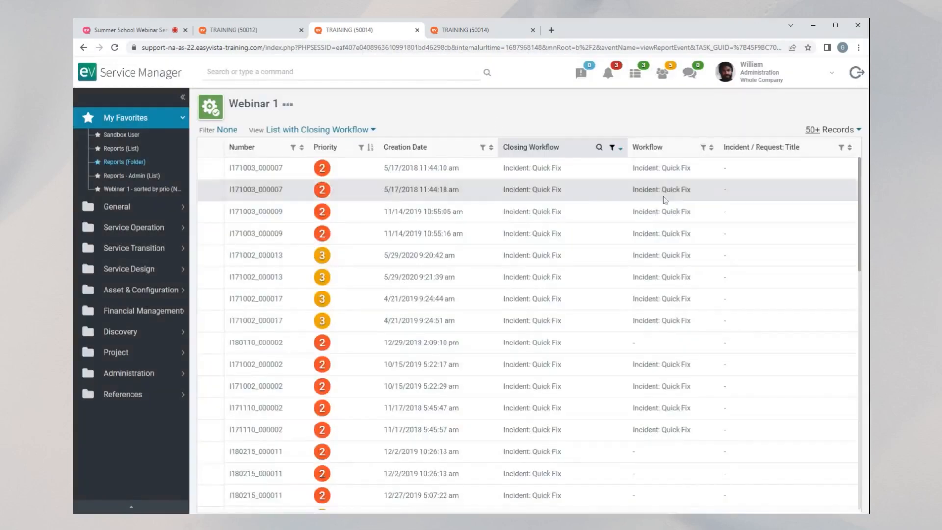
# - Read the latest speaker chat messages on the webinar stage page and return to the Webinar 1 report
pyautogui.click(147, 31)
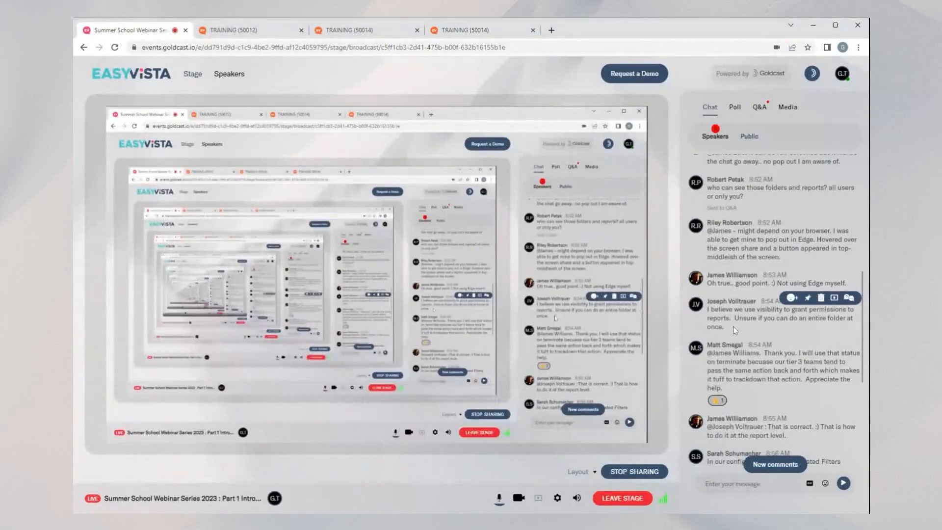
pyautogui.scroll(-2, 732, 326)
pyautogui.scroll(-3, 733, 328)
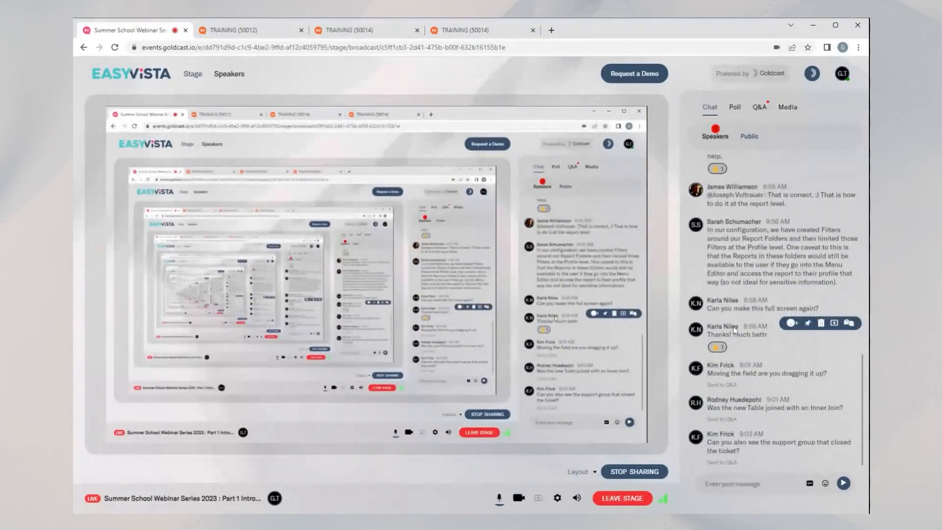
pyautogui.click(348, 31)
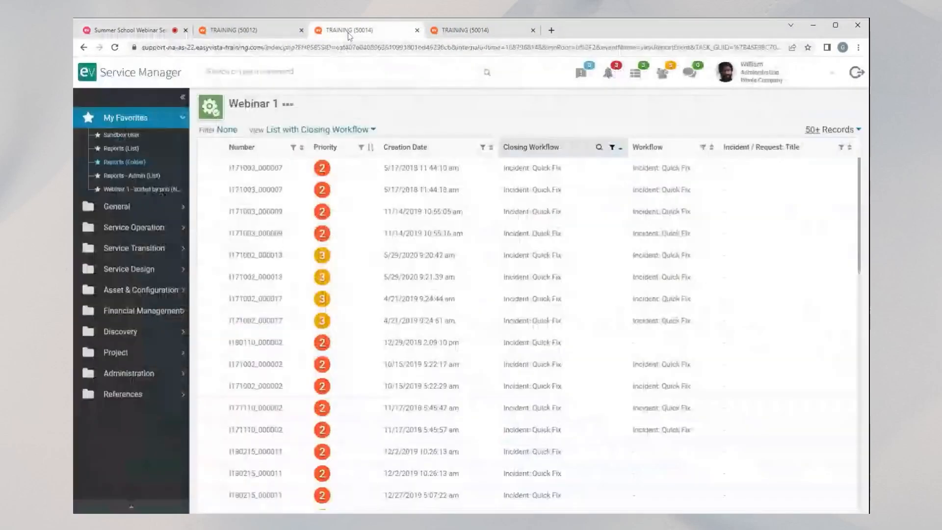
# - Open the table selection for the Webinar 1 report's parent query and look through its list of tables
pyautogui.click(289, 106)
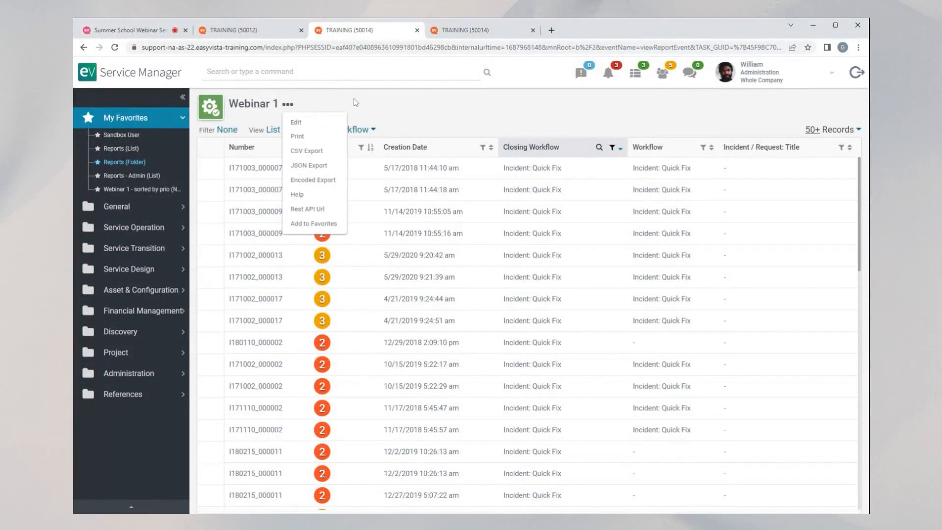
pyautogui.click(288, 106)
pyautogui.click(306, 134)
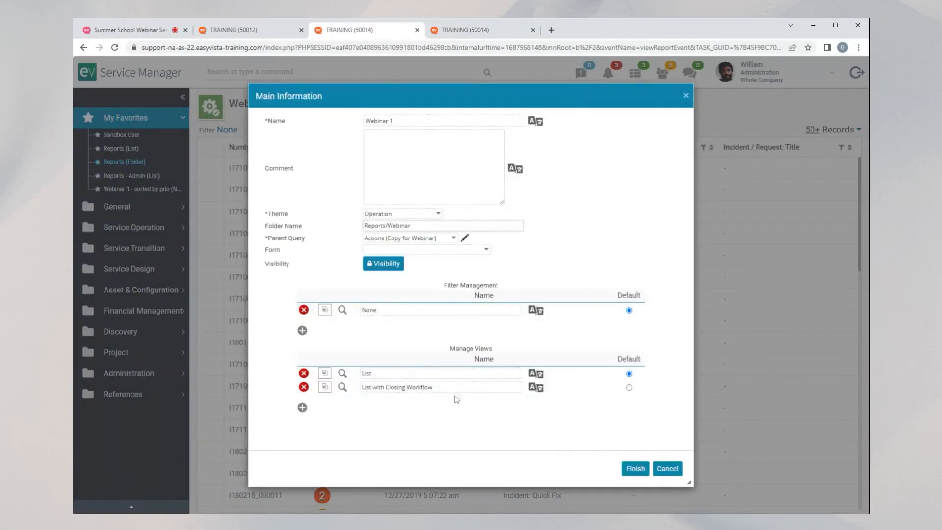
pyautogui.click(464, 238)
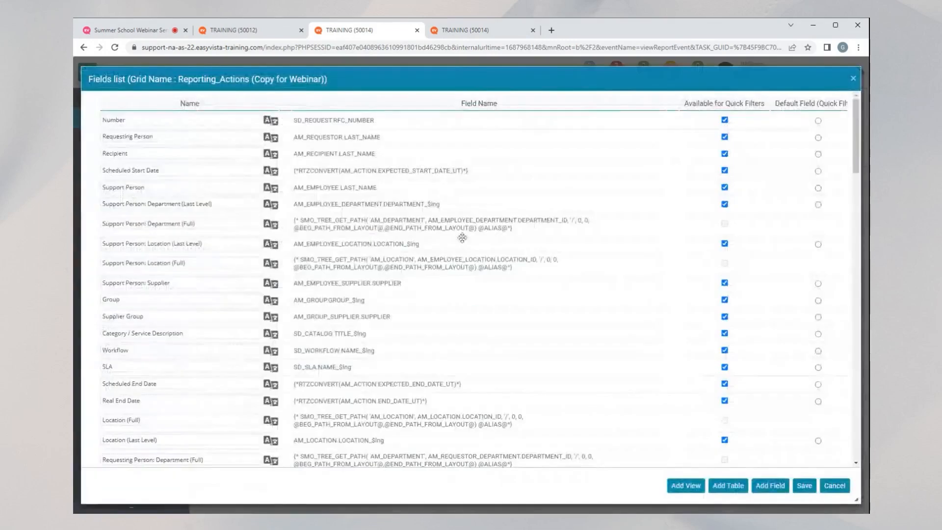
pyautogui.click(728, 486)
pyautogui.scroll(-10, 424, 355)
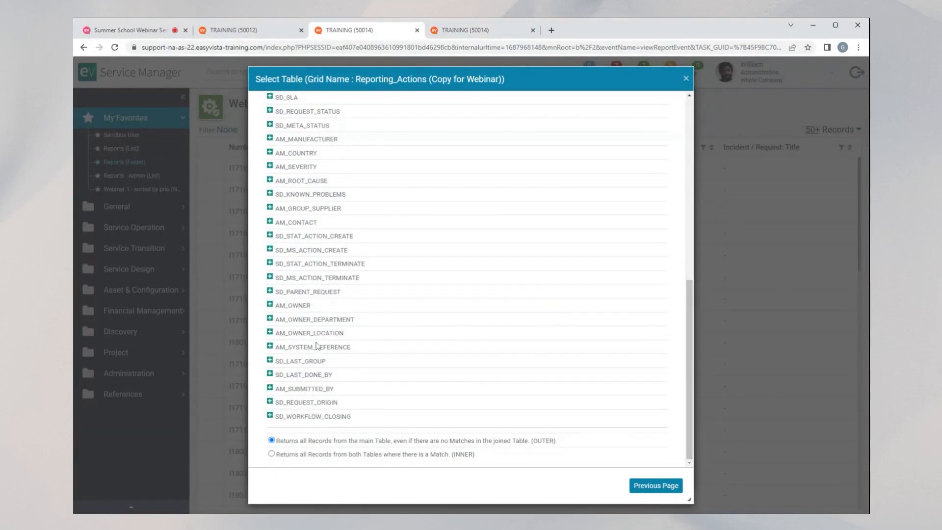
pyautogui.scroll(2, 326, 310)
pyautogui.scroll(-2, 326, 310)
pyautogui.scroll(15, 296, 199)
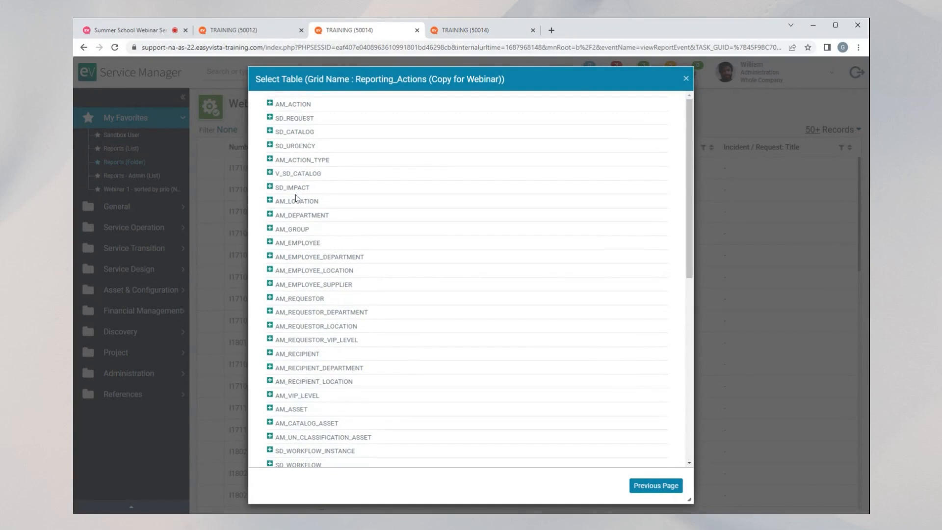
# - Examine the SD_CATALOG and AM_OWNER joins and the INNER and OUTER join options, leaving OUTER selected
pyautogui.click(269, 131)
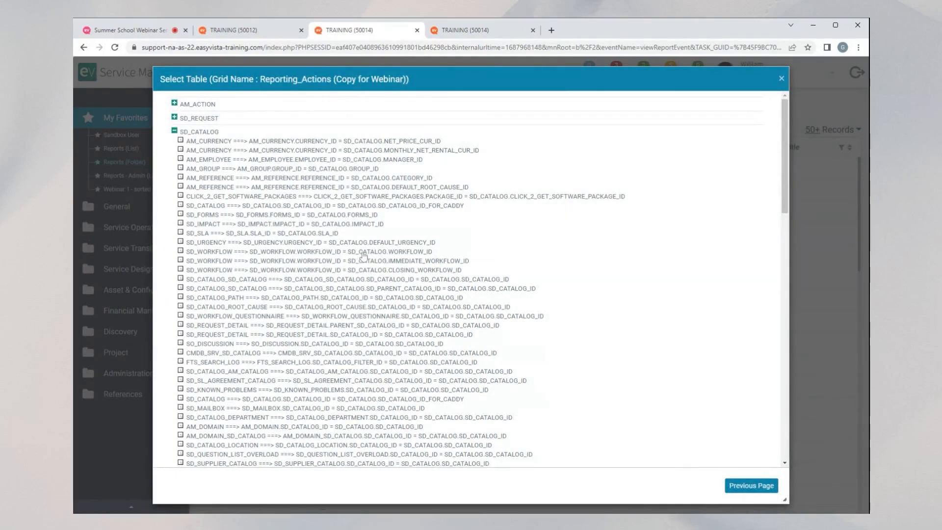
pyautogui.scroll(-15, 363, 256)
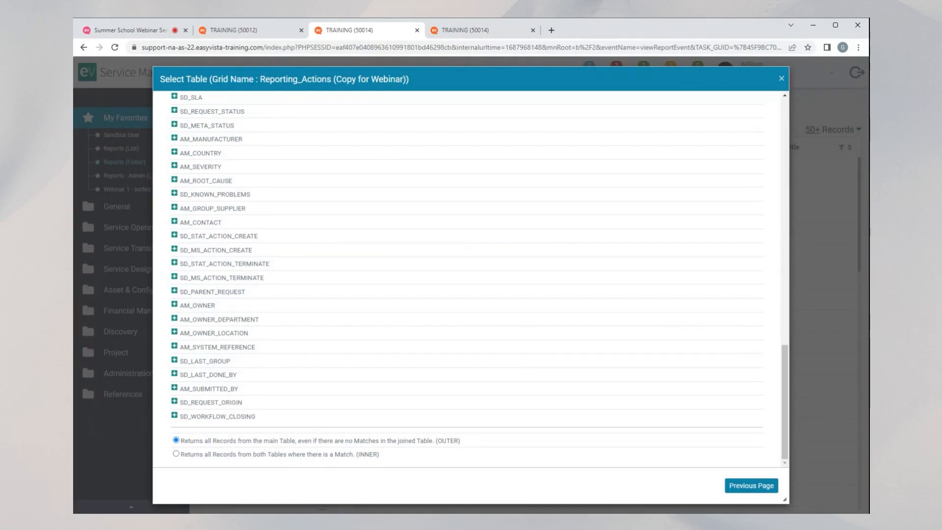
pyautogui.click(175, 453)
pyautogui.click(176, 441)
pyautogui.click(175, 305)
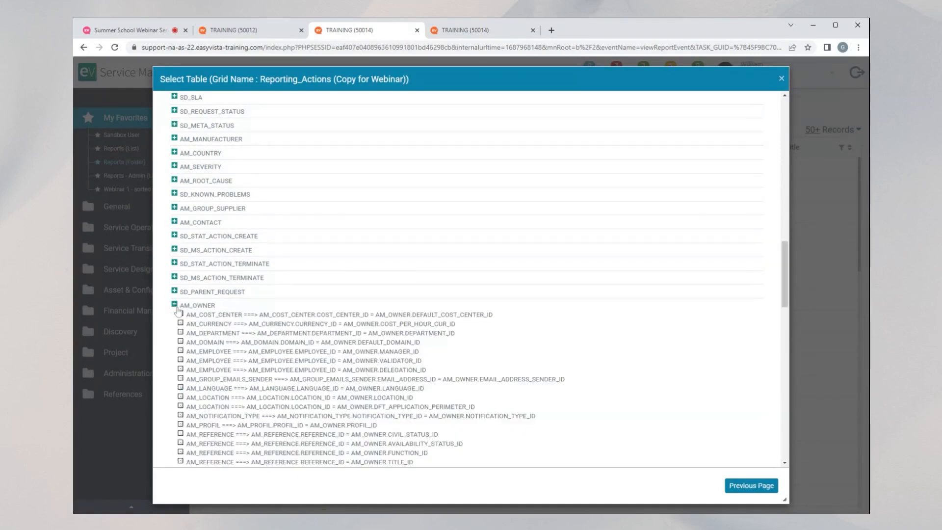
pyautogui.click(176, 305)
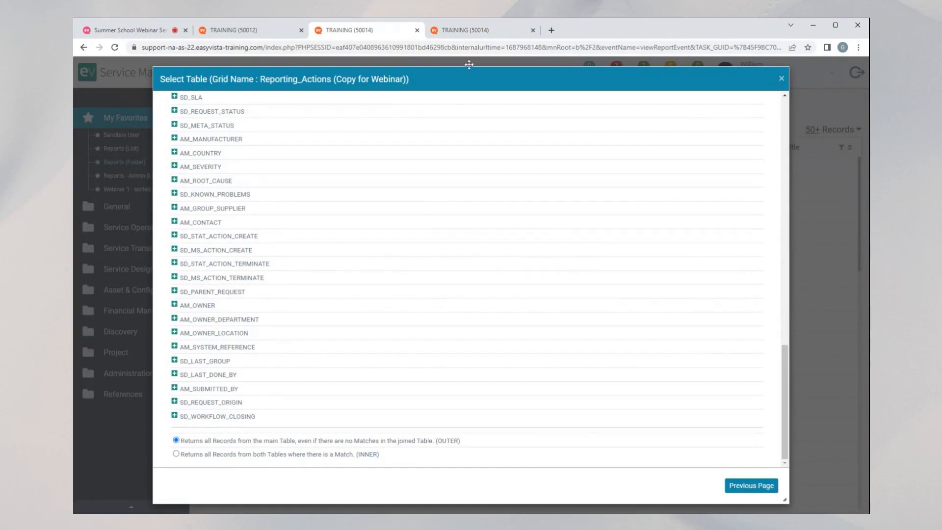
# - Open the All Actions list under General in the browser page showing Export Queries
pyautogui.click(477, 30)
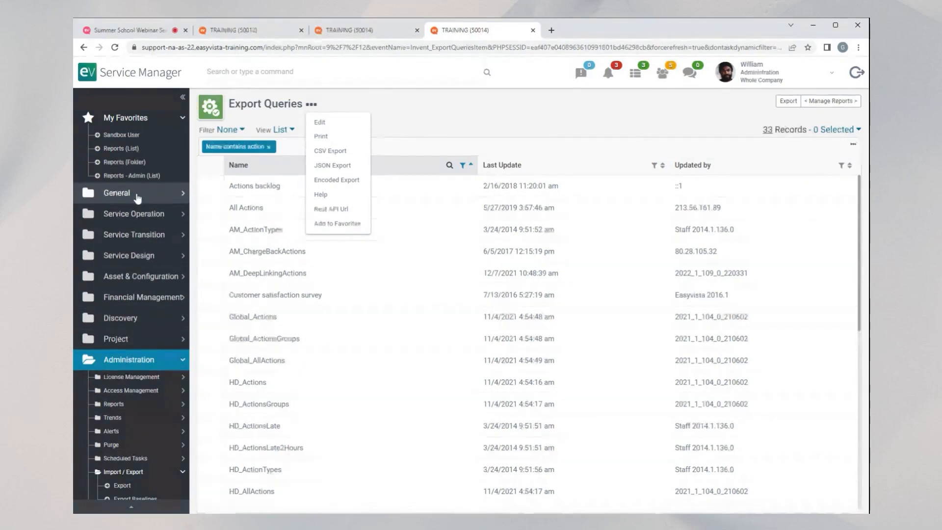
pyautogui.click(122, 193)
pyautogui.click(129, 211)
pyautogui.click(128, 264)
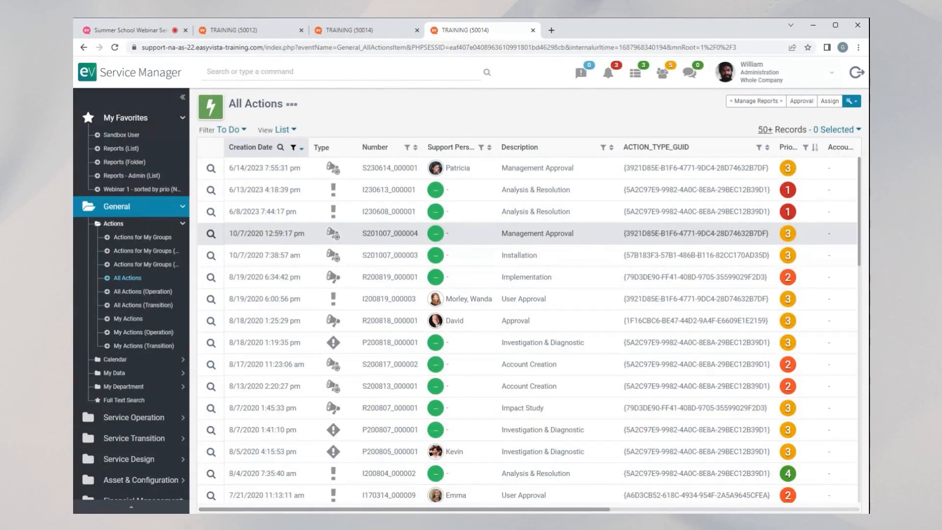
# - Append the parameter &showstatement=yes to the end of the All Actions page URL and reload the page with it
pyautogui.click(165, 49)
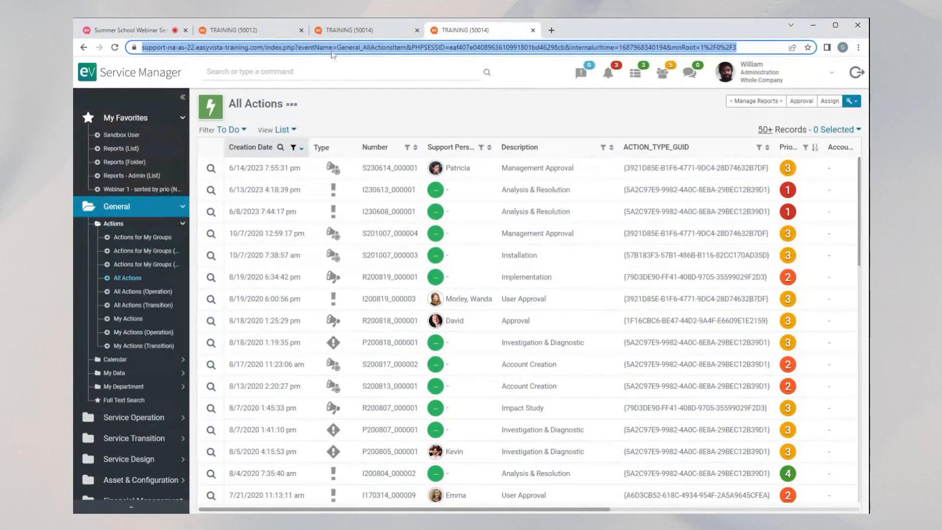
pyautogui.press('End')
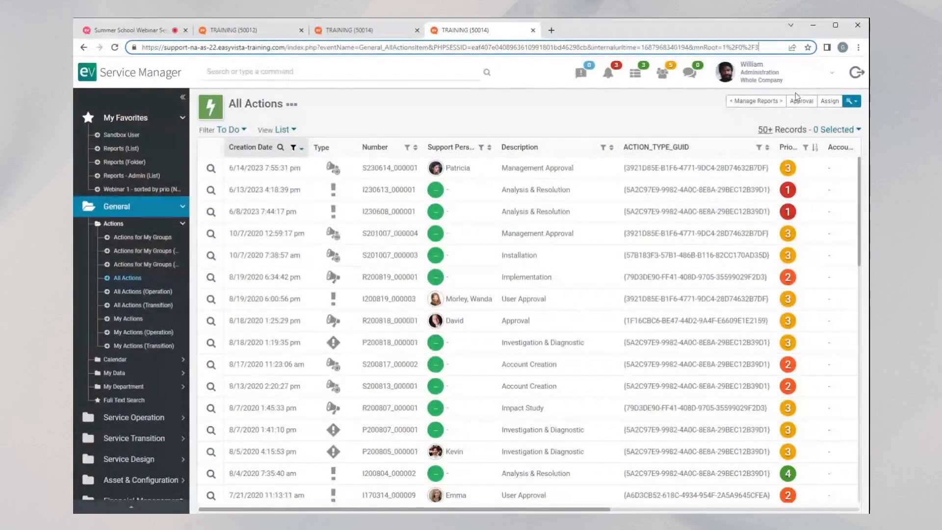
pyautogui.write('&')
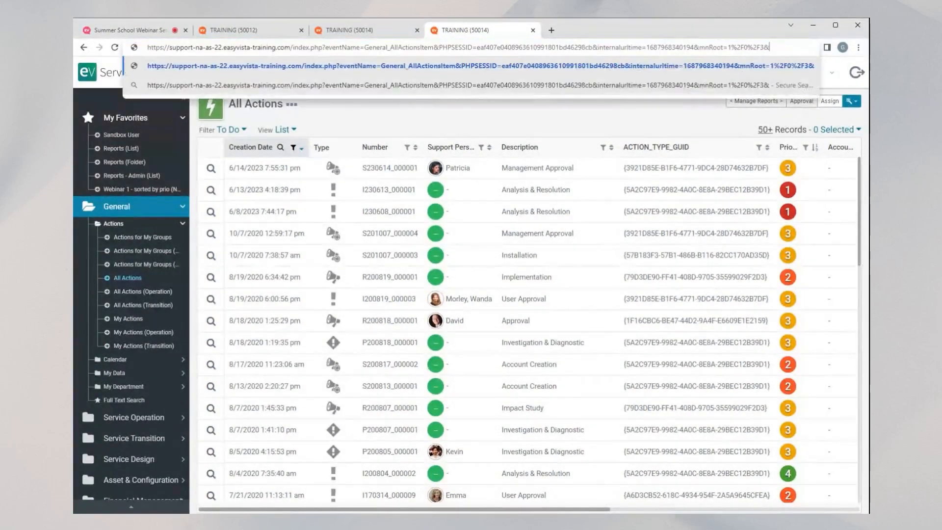
pyautogui.write('show')
pyautogui.write('stee')
pyautogui.press('BackSpace')
pyautogui.press('BackSpace')
pyautogui.write('atment')
pyautogui.press('BackSpace')
pyautogui.press('BackSpace')
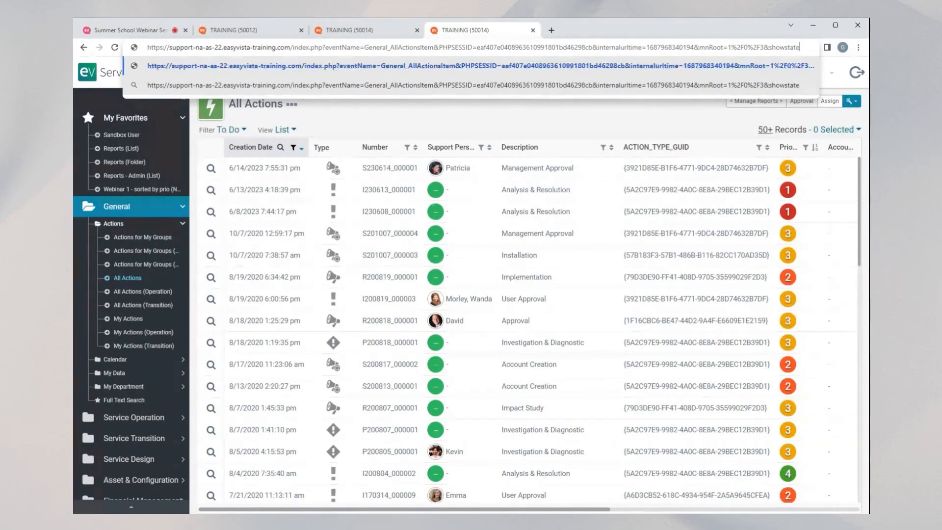
pyautogui.write('ent')
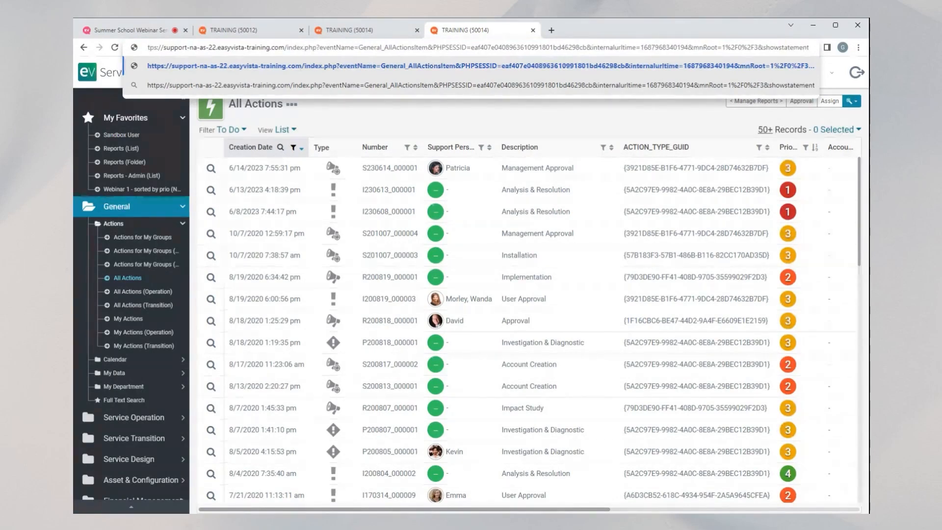
pyautogui.write('=yes')
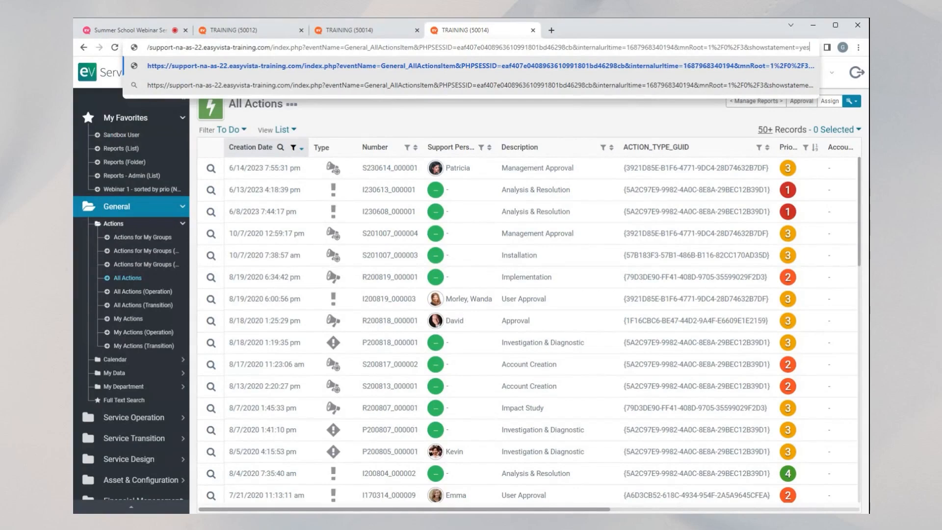
pyautogui.press('Return')
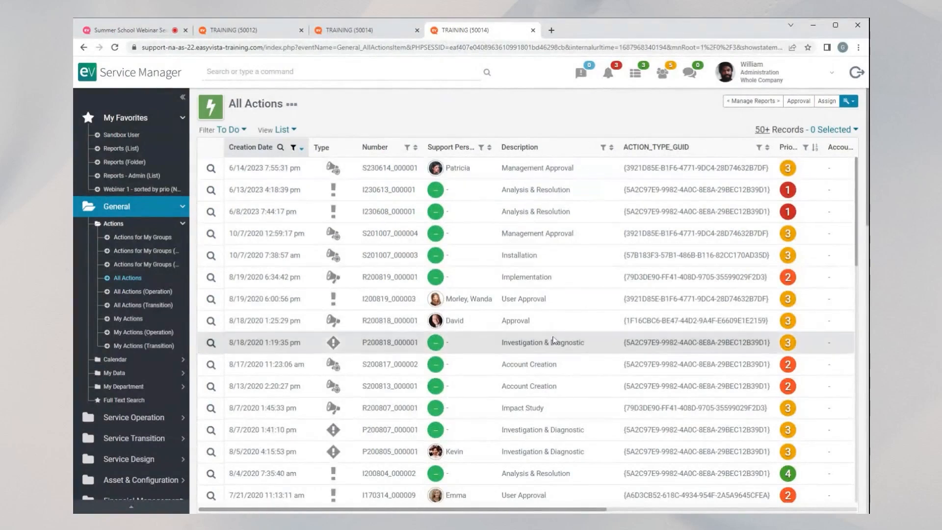
# - Look through the debug output below the All Actions list, from the Global_AllActions name to the ReceivedQuery and QuerySentToSGBD statements
pyautogui.scroll(-8, 520, 360)
pyautogui.scroll(-15, 520, 360)
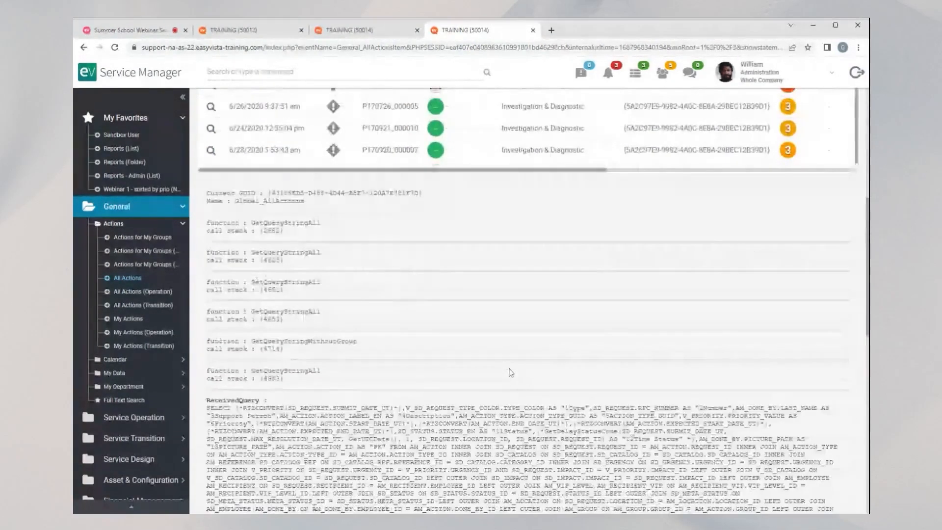
pyautogui.scroll(4, 397, 296)
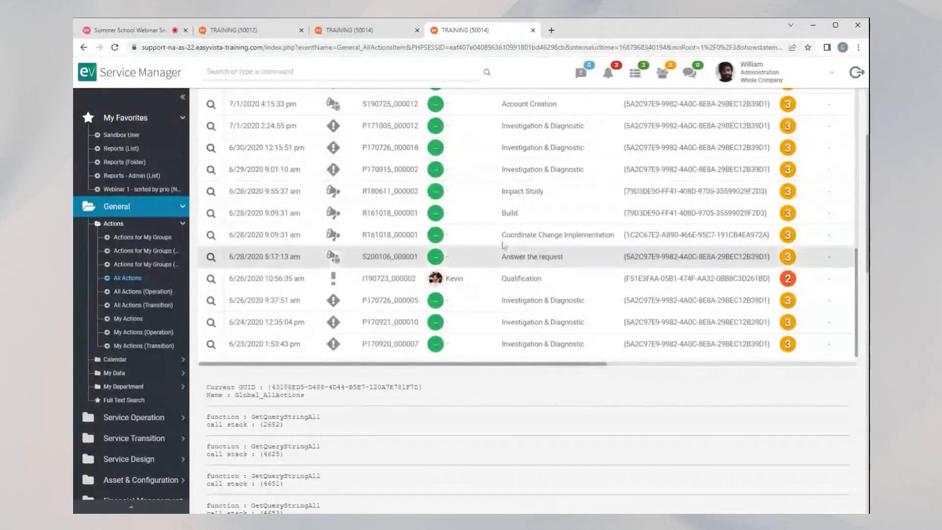
pyautogui.scroll(-10, 353, 255)
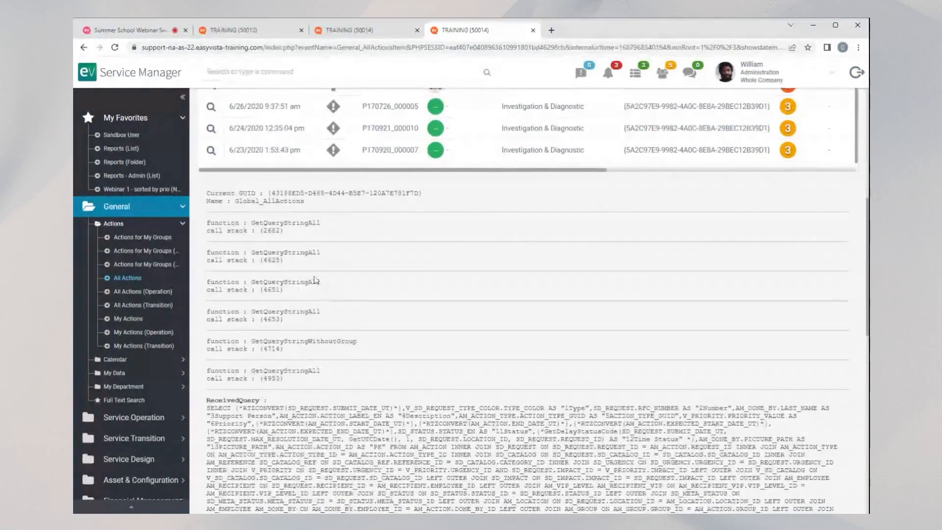
pyautogui.scroll(-1, 313, 277)
pyautogui.scroll(-10, 476, 385)
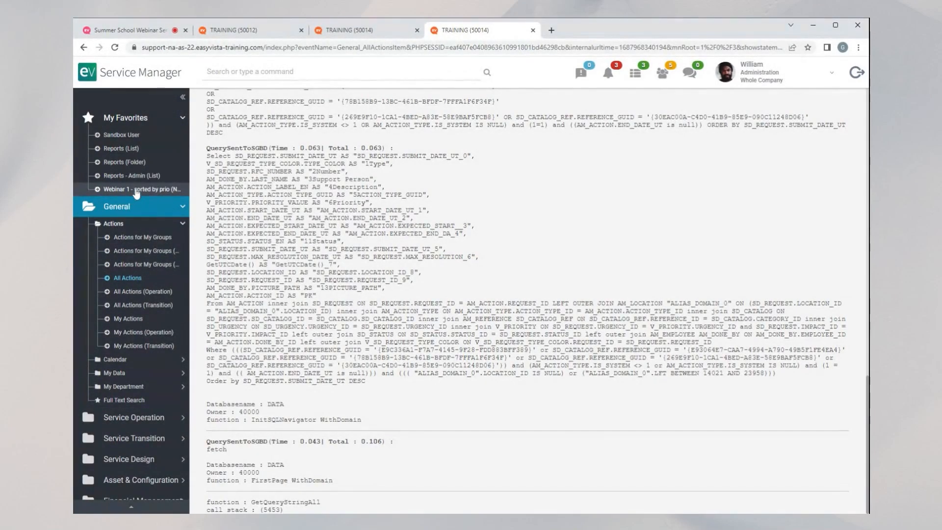
# - Open the Webinar 1 report from the Webinar folder in Reports and go to the SQL statements below its records
pyautogui.click(135, 177)
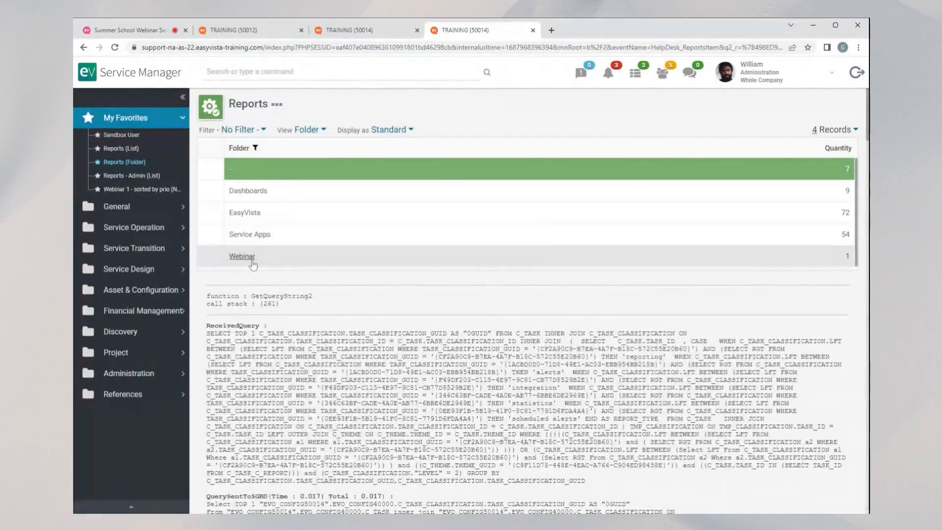
pyautogui.click(252, 257)
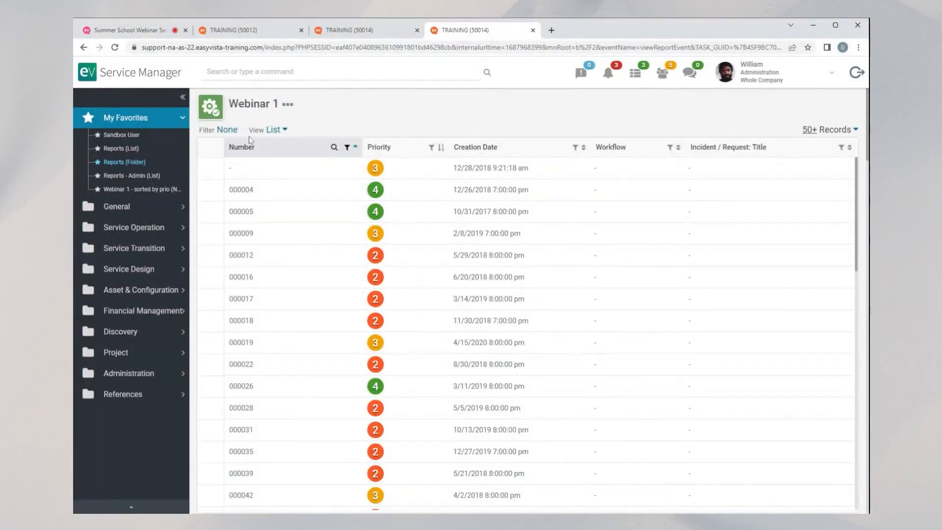
pyautogui.scroll(-10, 301, 291)
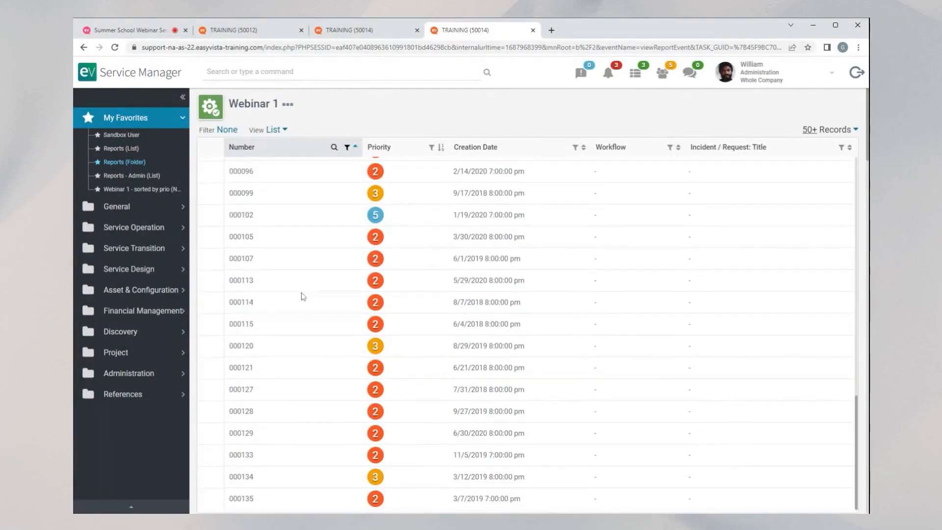
pyautogui.scroll(-7, 330, 295)
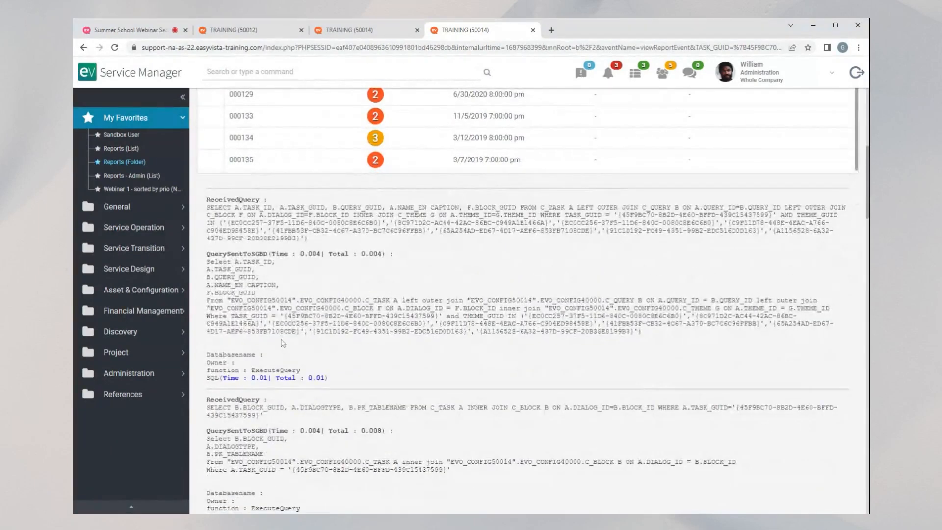
# - Look through the Webinar 1 report's debug statements to find the main ReceivedQuery on AM_ACTION and its QuerySentToSGBD version
pyautogui.scroll(-5, 281, 342)
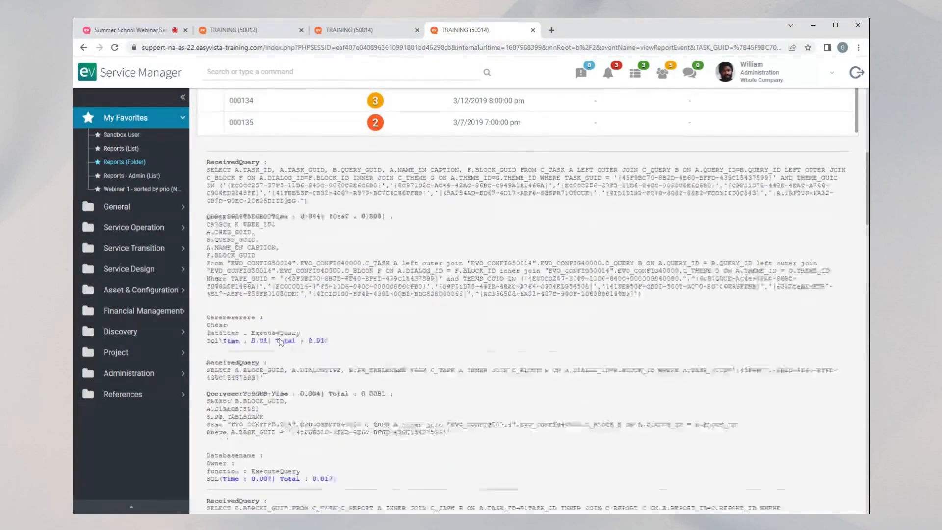
pyautogui.scroll(4, 281, 342)
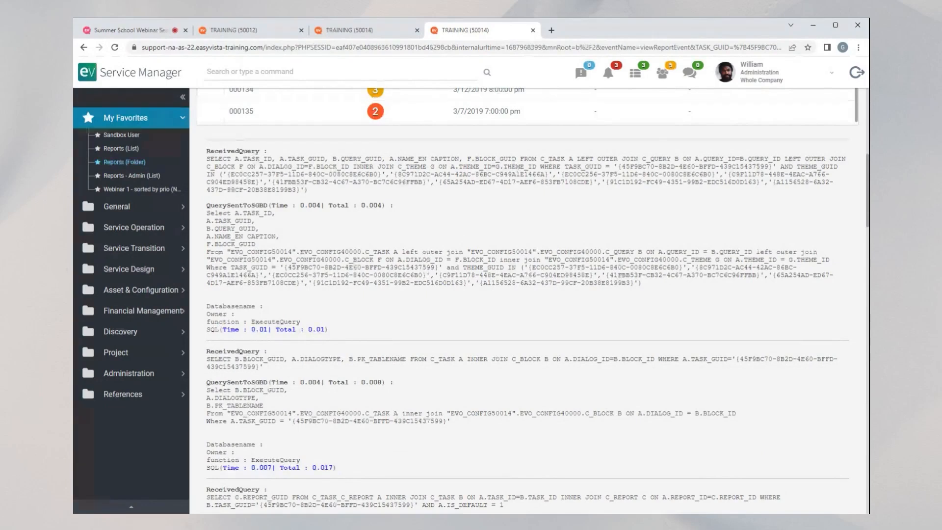
pyautogui.scroll(-3, 427, 298)
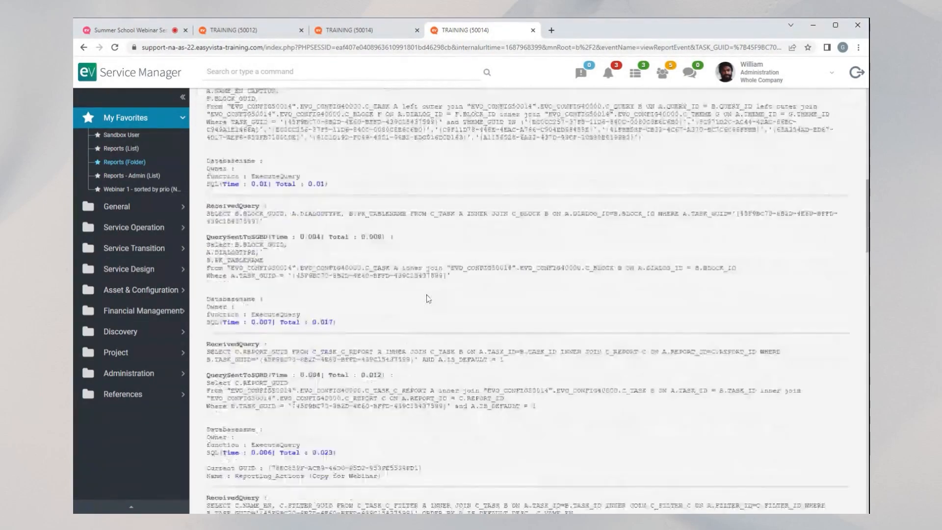
pyautogui.scroll(-8, 414, 246)
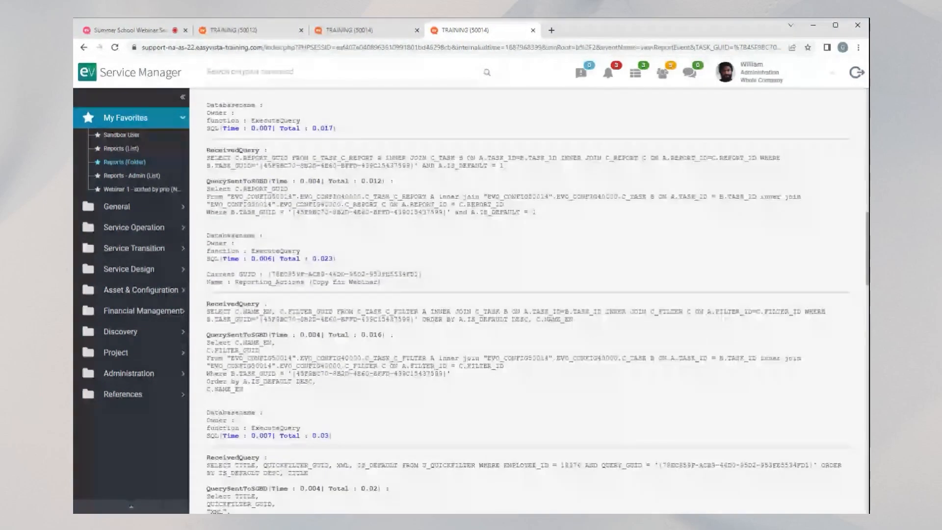
pyautogui.scroll(-4, 411, 220)
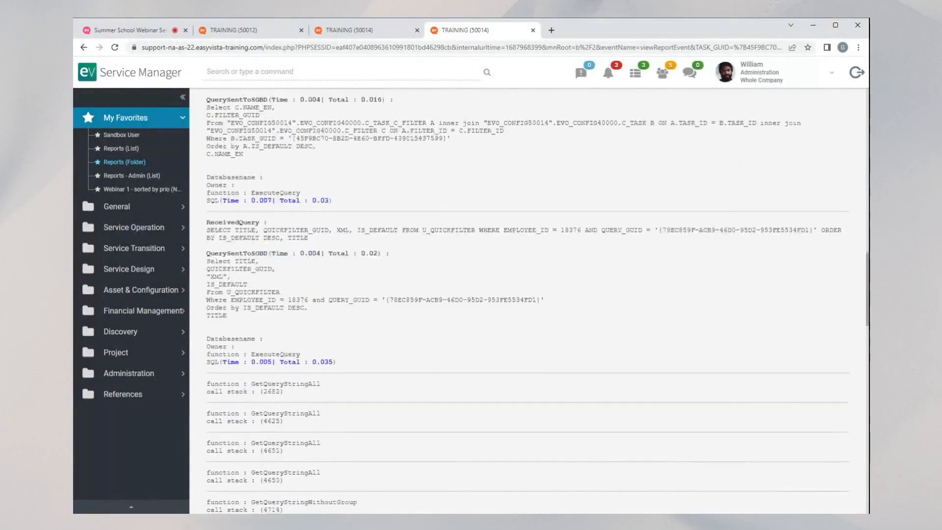
pyautogui.scroll(-5, 525, 302)
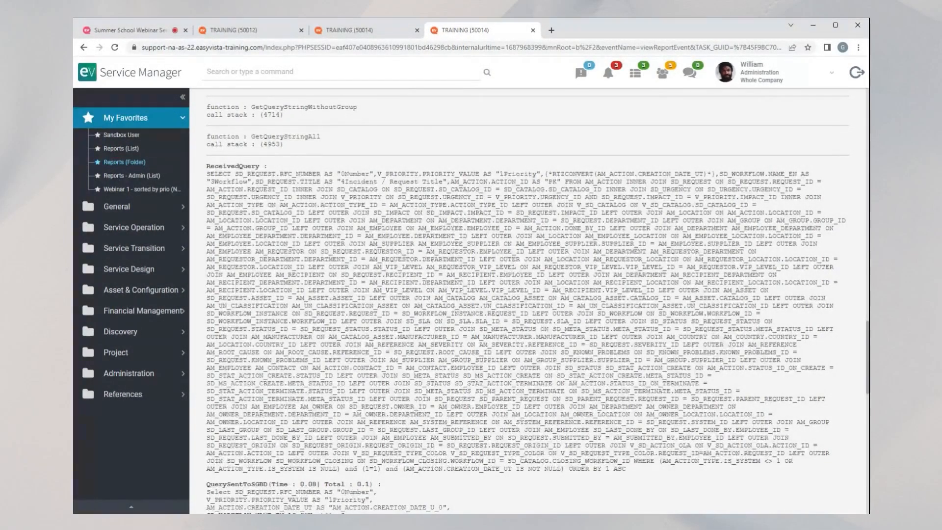
pyautogui.scroll(-2, 519, 301)
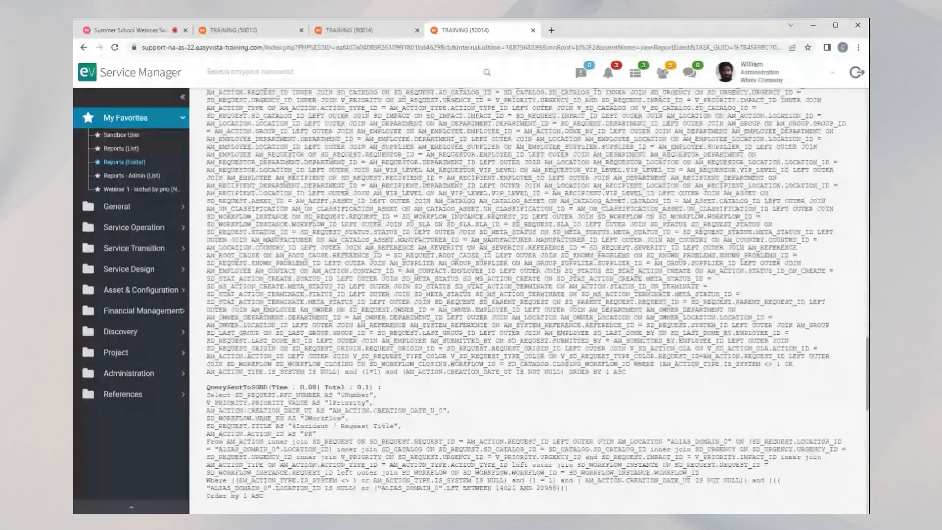
# - Highlight a LEFT OUTER JOIN in the Webinar 1 report's ReceivedQuery, review the query's joins and return to the report records
pyautogui.moveTo(584, 224); pyautogui.dragTo(666, 224)
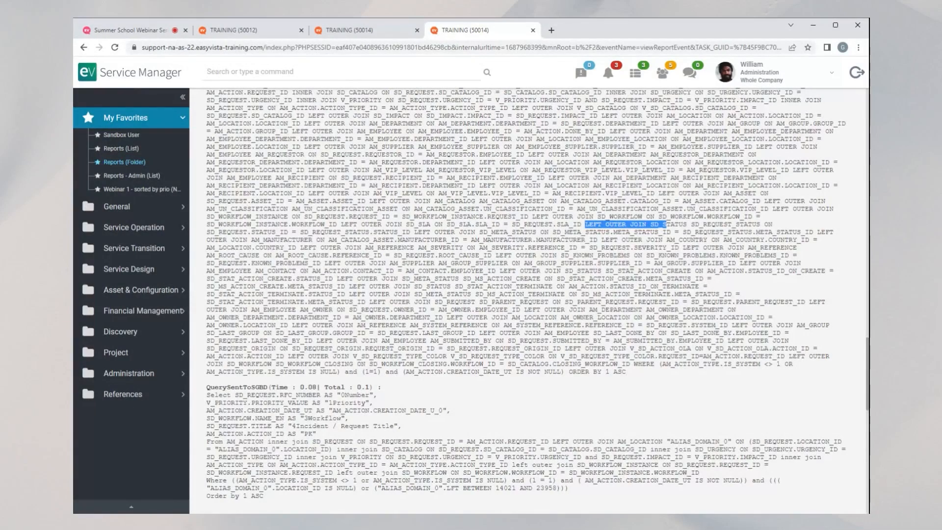
pyautogui.scroll(3, 526, 299)
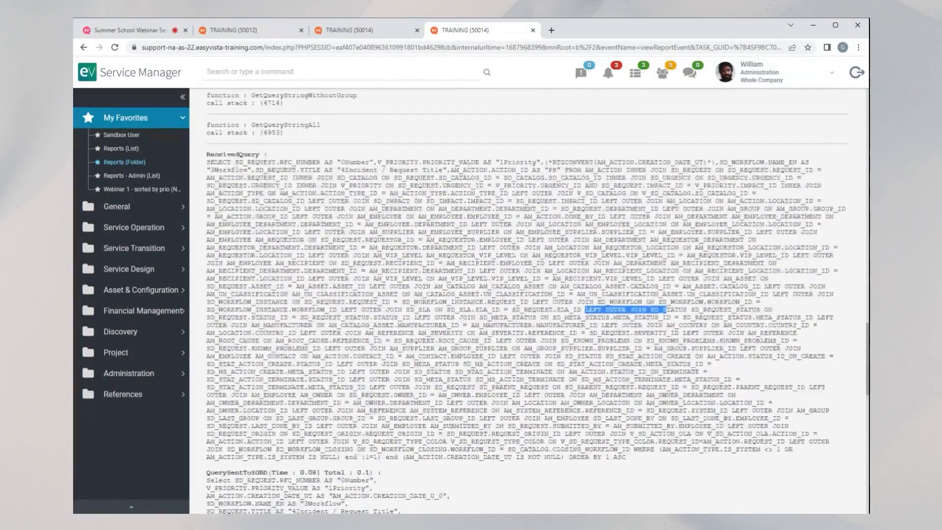
pyautogui.scroll(-1, 526, 301)
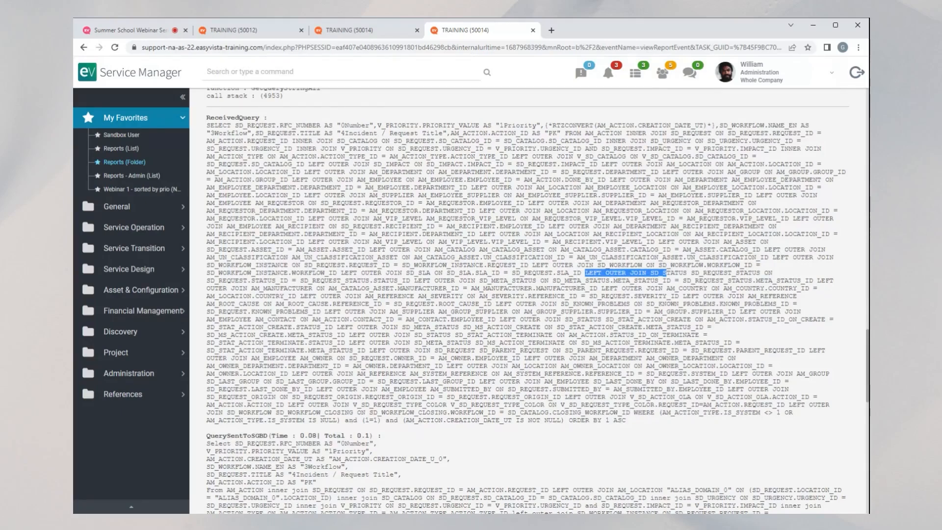
pyautogui.scroll(2, 527, 300)
pyautogui.scroll(4, 527, 299)
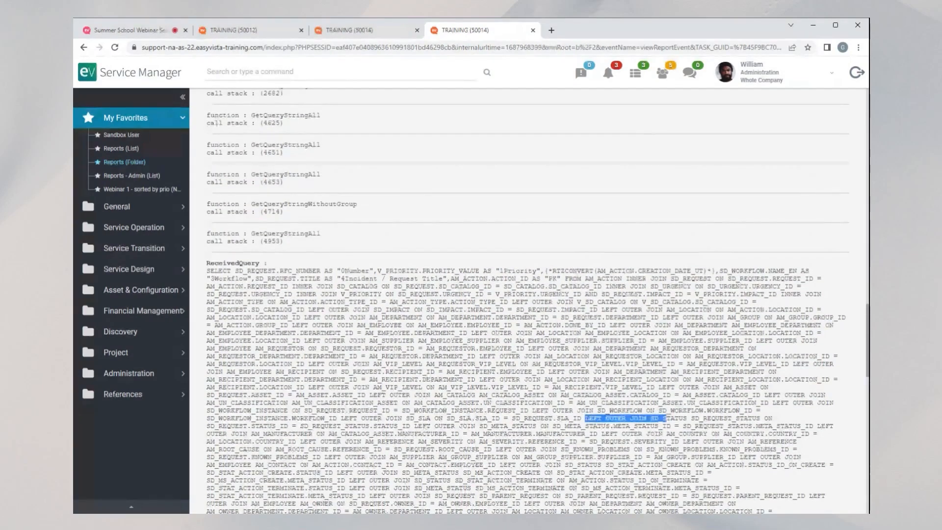
pyautogui.scroll(15, 528, 301)
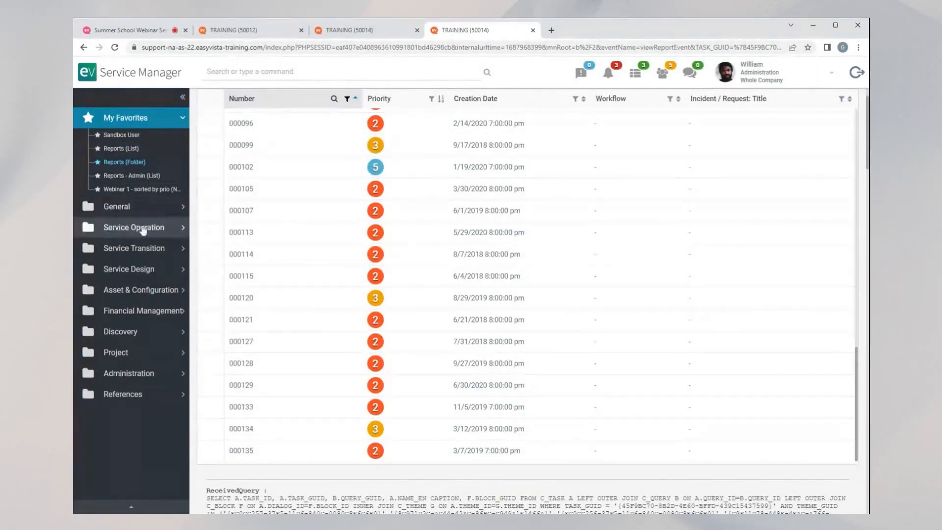
# - Open the Actions for My Groups list in the Actions section under General
pyautogui.click(135, 207)
pyautogui.click(132, 226)
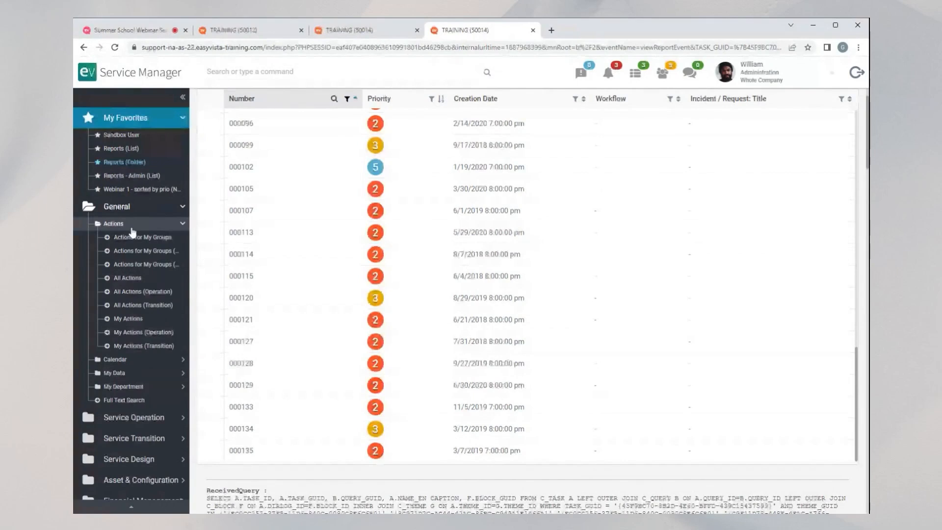
pyautogui.click(133, 238)
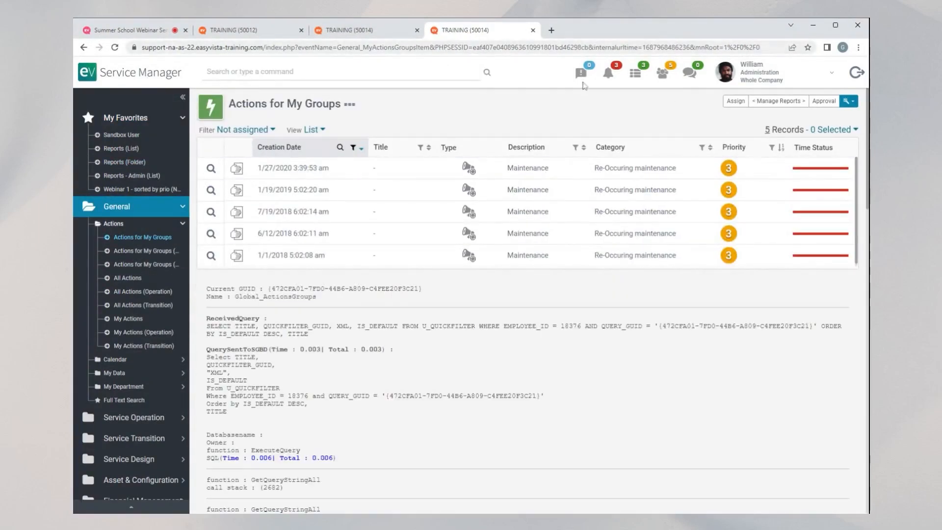
# - Append &showstatement=no to the Actions for My Groups page address and load it to hide the SQL statements
pyautogui.hotkey('ctrl', 'l')
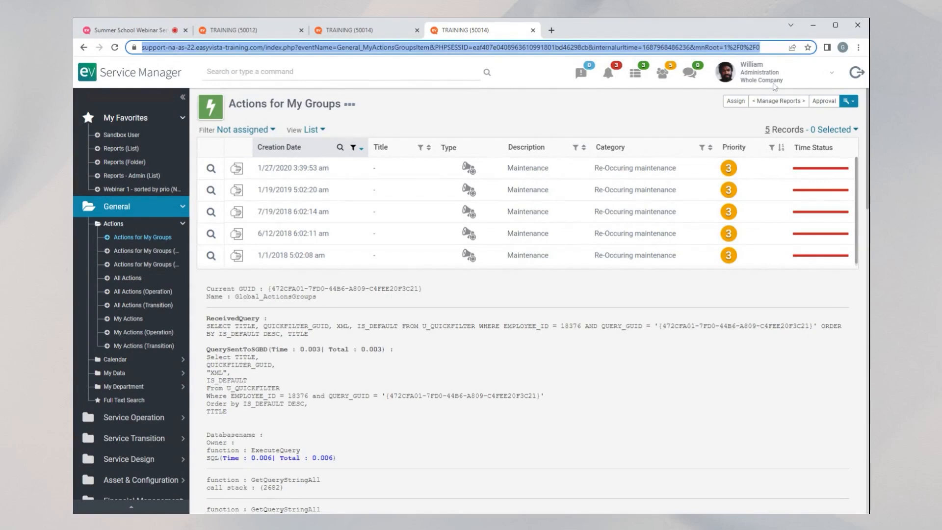
pyautogui.press('End')
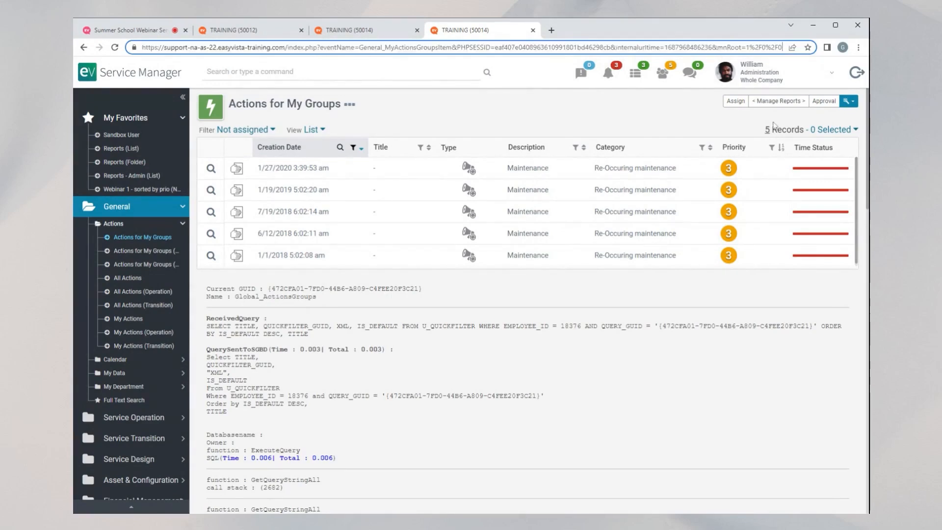
pyautogui.write('&shjp')
pyautogui.press('BackSpace')
pyautogui.press('BackSpace')
pyautogui.write('po')
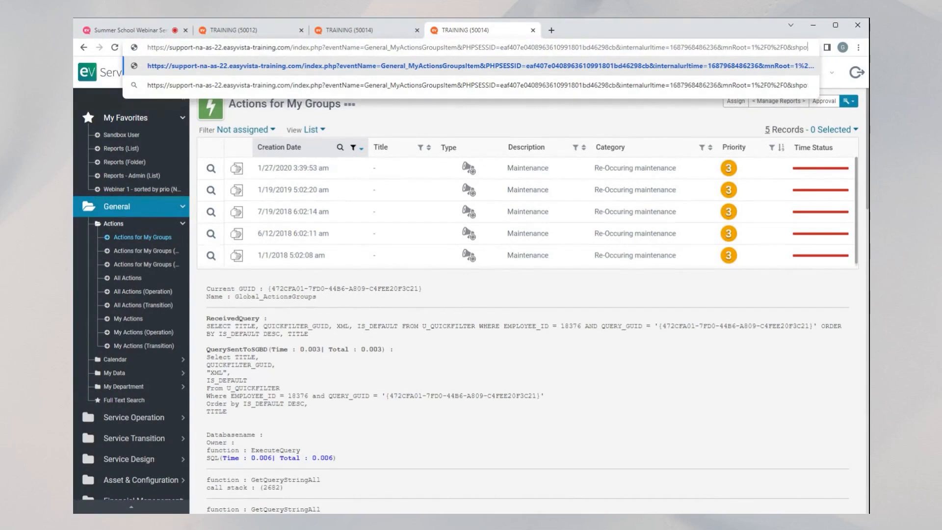
pyautogui.write('owstate')
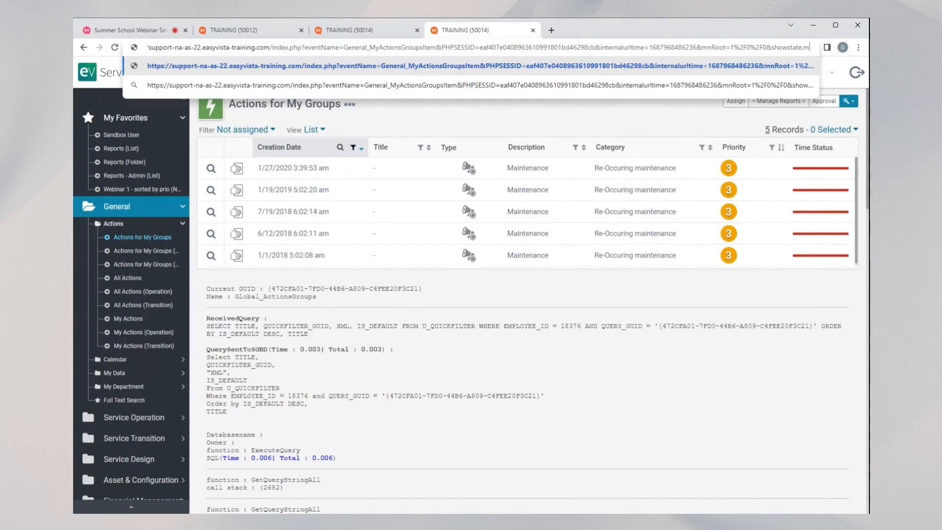
pyautogui.write('ment')
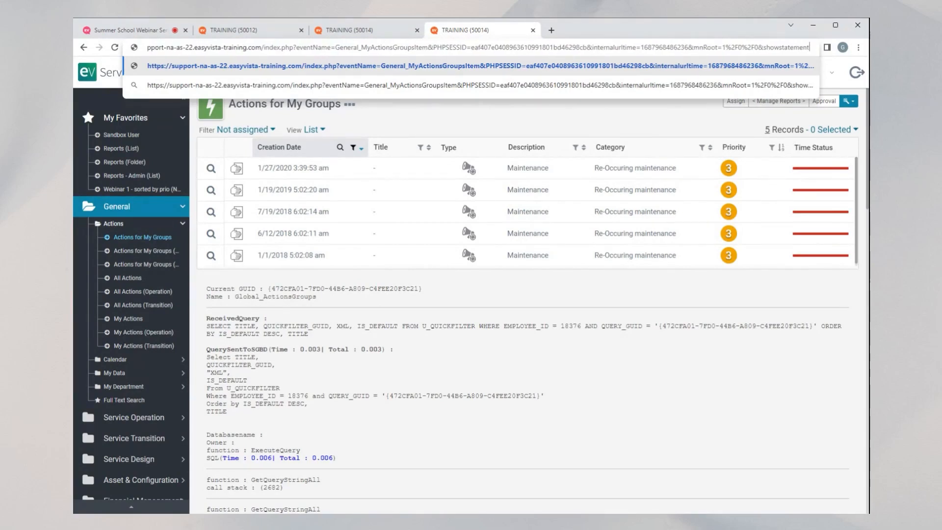
pyautogui.write('=no')
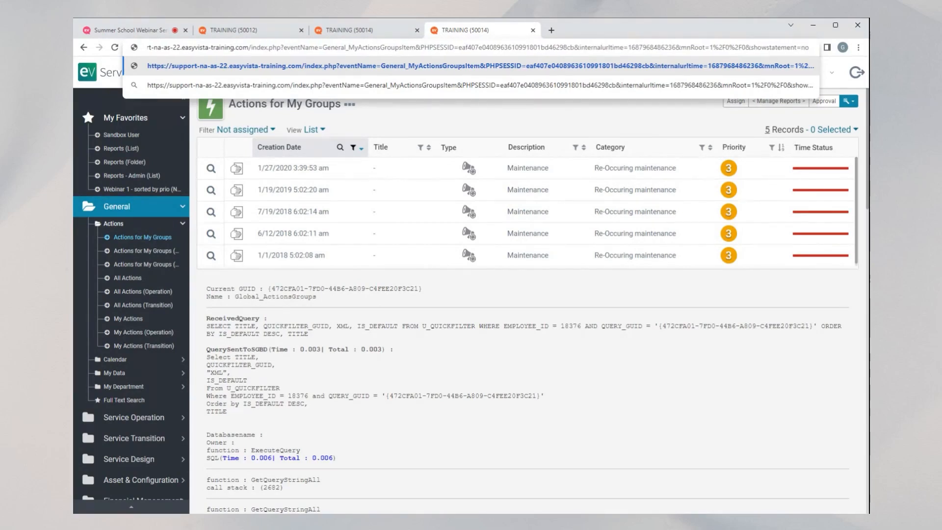
pyautogui.press('Return')
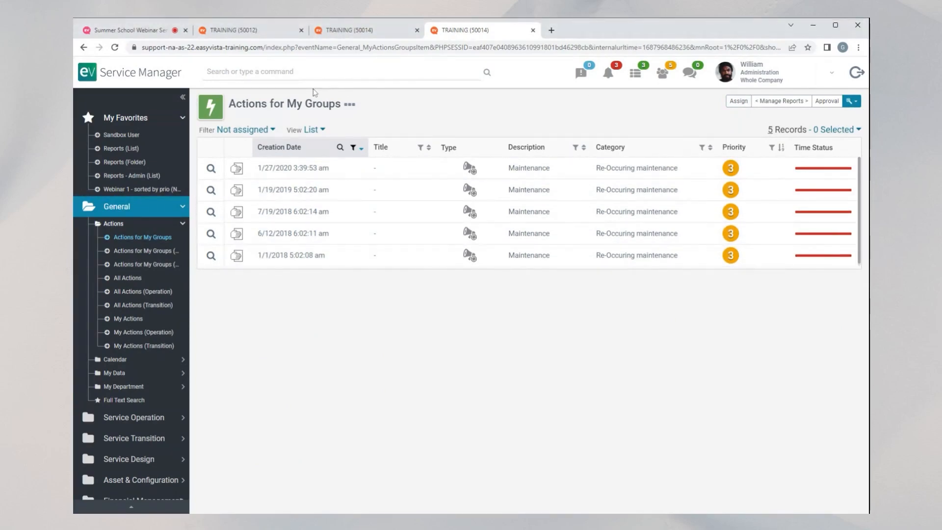
# - Switch to the webinar stage page and look back through the earlier messages in the speakers' chat
pyautogui.click(129, 30)
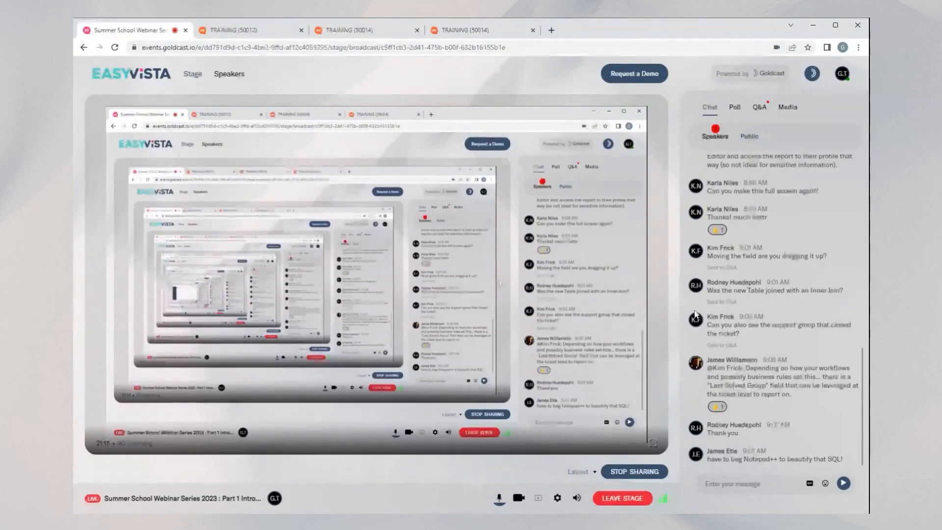
pyautogui.scroll(3, 711, 312)
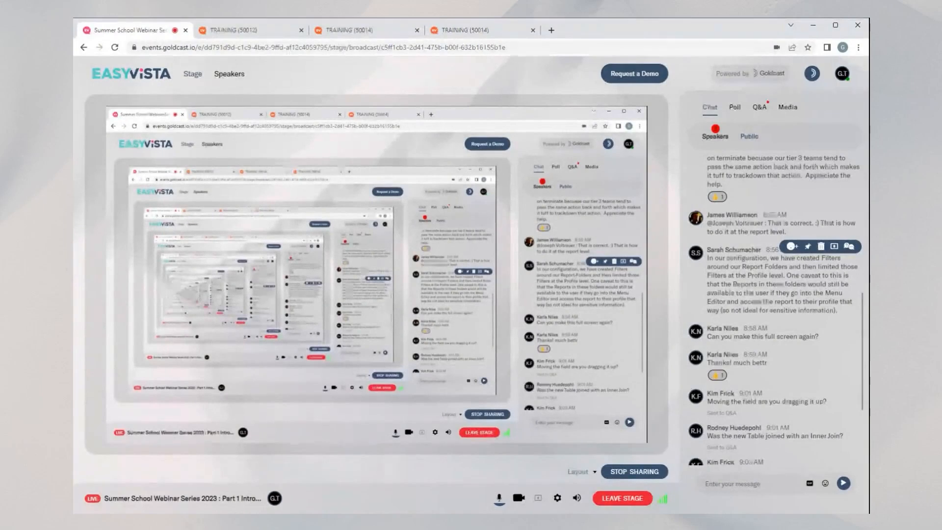
pyautogui.scroll(2, 755, 283)
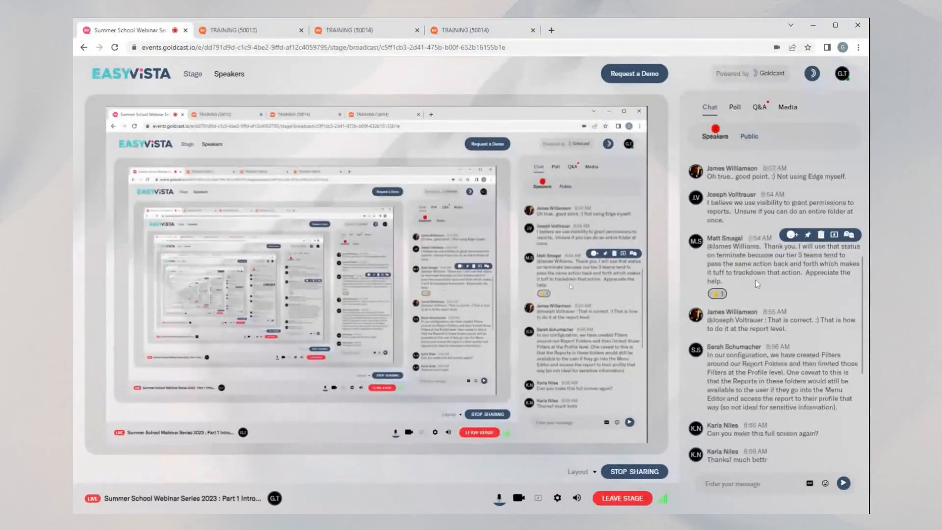
pyautogui.scroll(1, 756, 279)
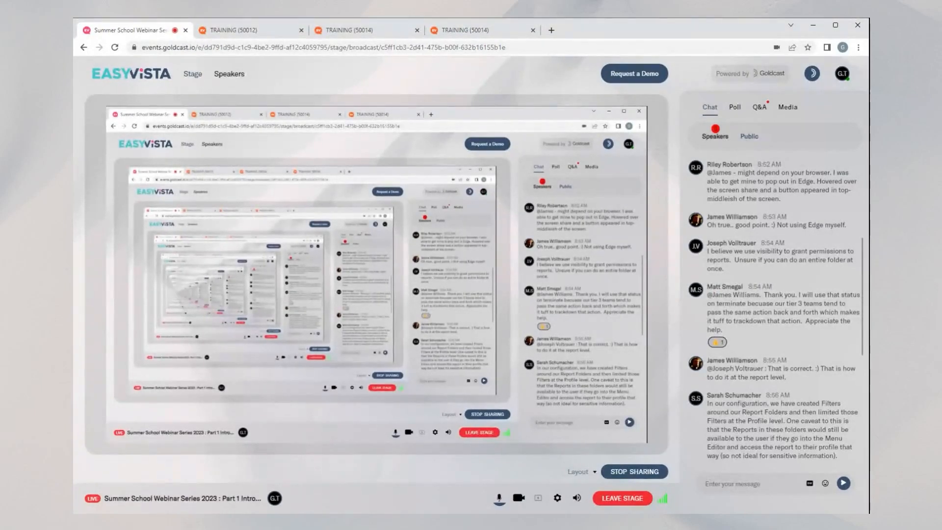
# - Switch to the TRAINING (50012) session and open the User Profiles list under System Access
pyautogui.click(246, 29)
pyautogui.click(343, 32)
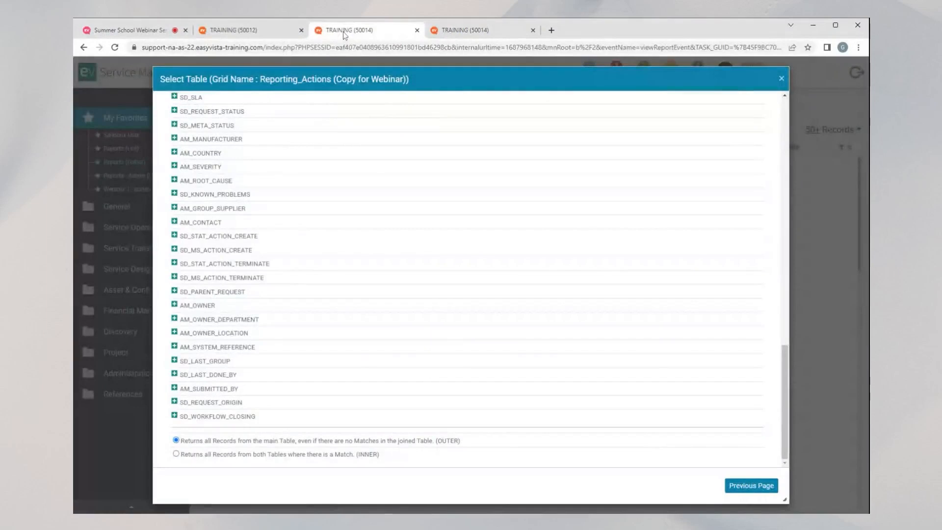
pyautogui.click(456, 30)
pyautogui.click(348, 34)
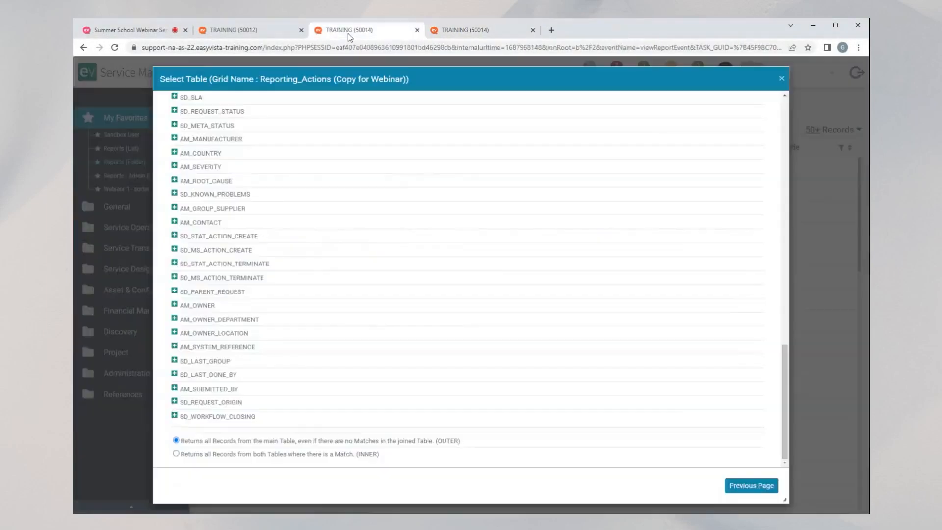
pyautogui.click(266, 32)
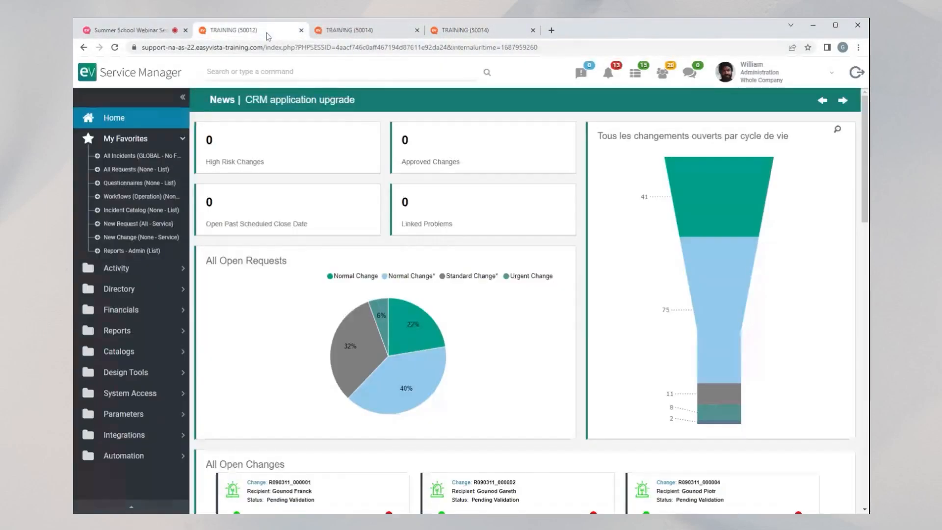
pyautogui.click(142, 415)
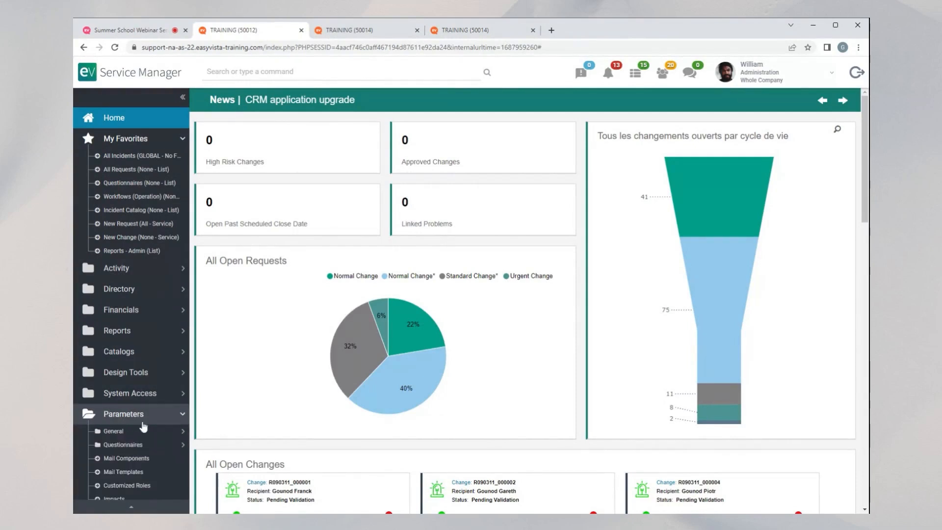
pyautogui.scroll(-3, 149, 405)
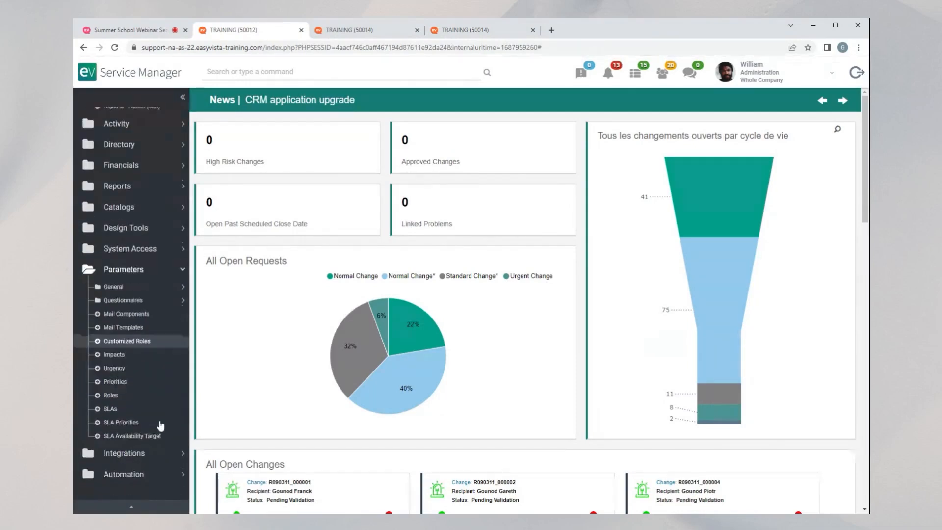
pyautogui.click(137, 248)
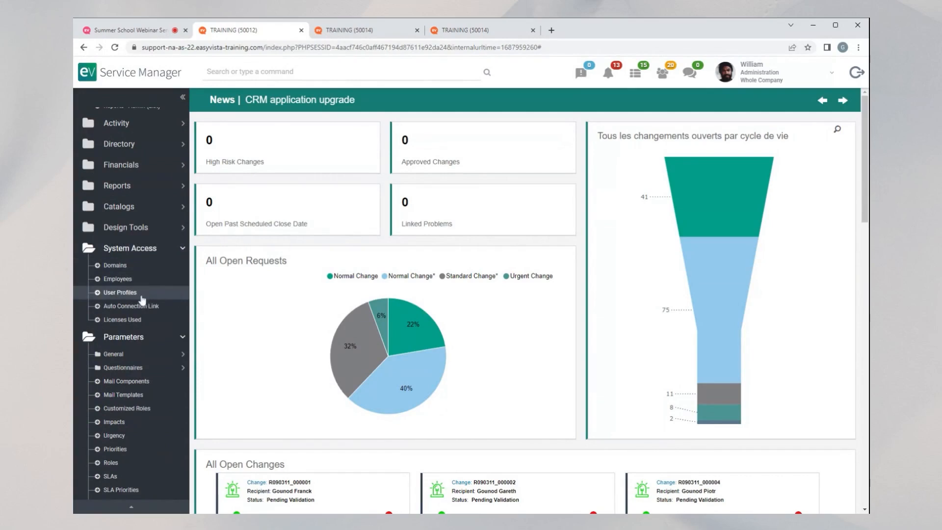
pyautogui.click(164, 306)
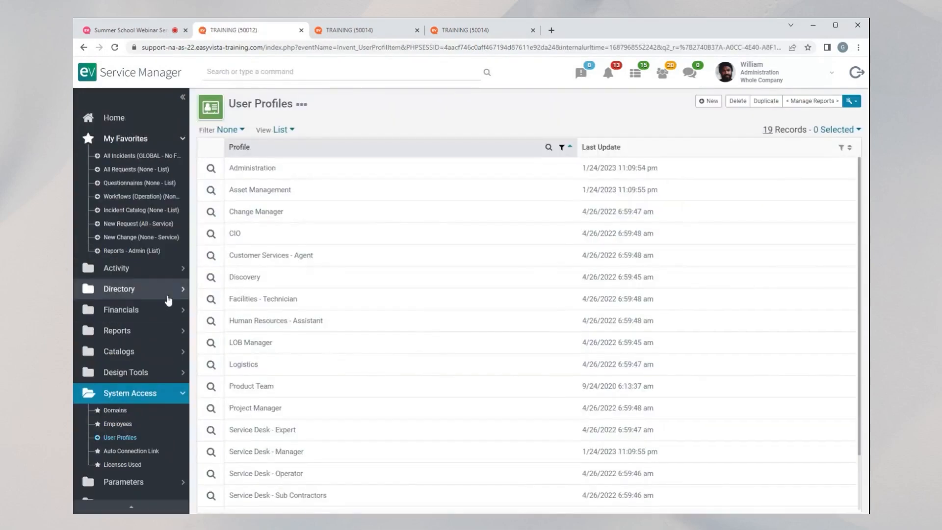
# - Open the Administration profile and expand Service Operation in its menu tree to reach the Reports entry
pyautogui.click(210, 169)
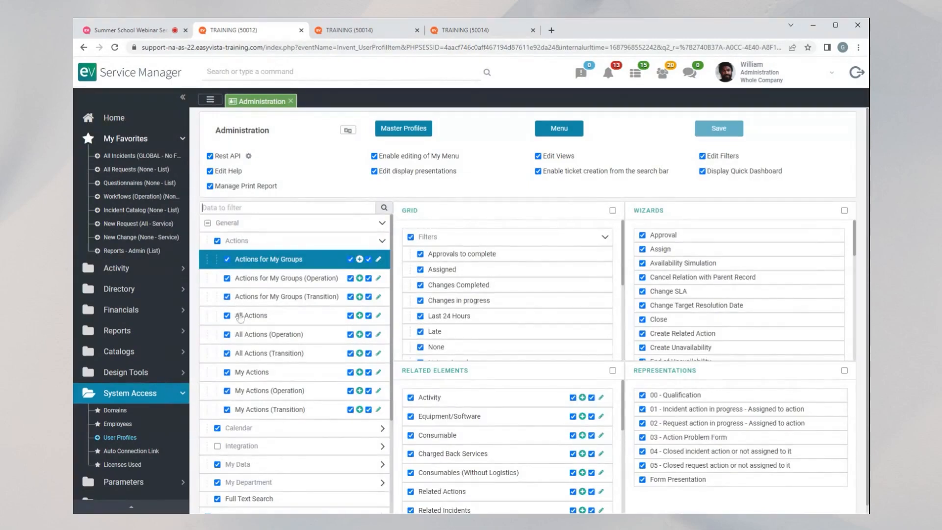
pyautogui.scroll(-2, 258, 342)
pyautogui.scroll(-1, 255, 341)
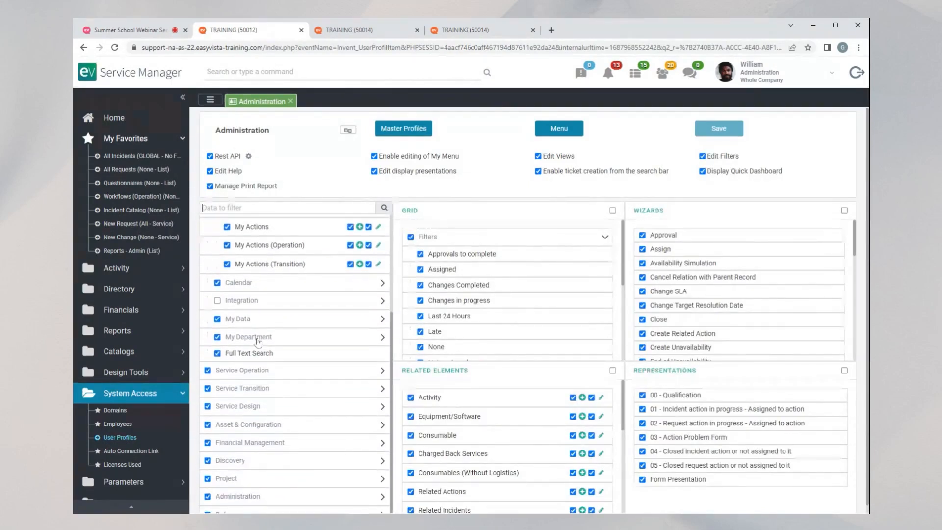
pyautogui.click(267, 372)
pyautogui.scroll(-3, 295, 378)
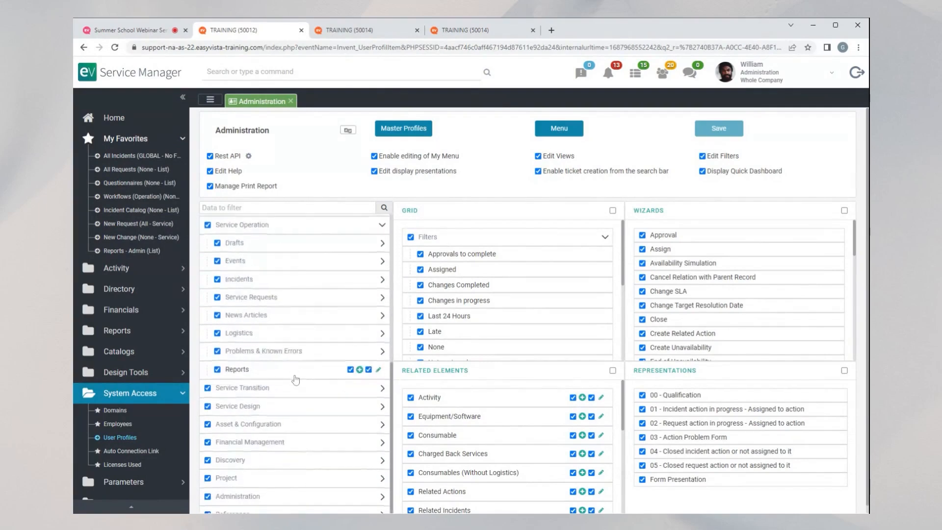
# - Toggle the access and permission checkboxes of the Reports entry under Service Operation off and back on
pyautogui.click(217, 369)
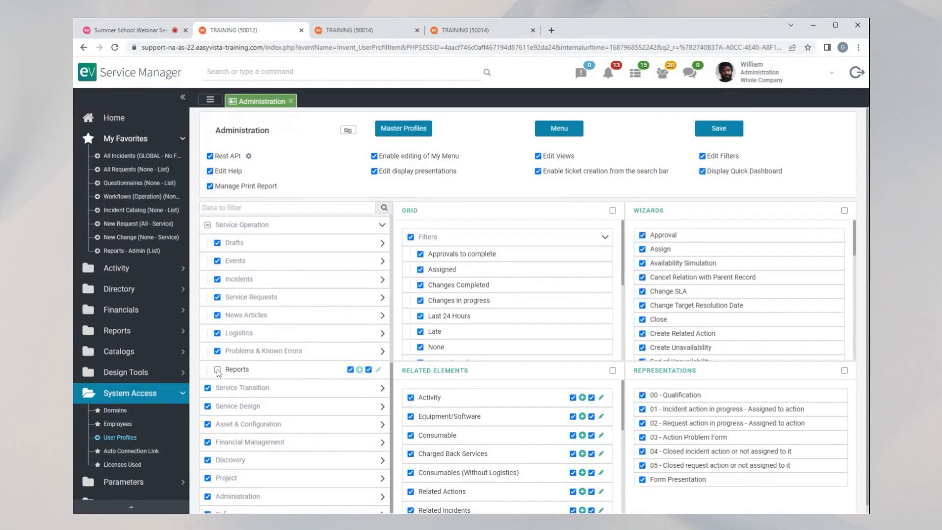
pyautogui.click(350, 369)
pyautogui.click(368, 369)
pyautogui.click(369, 370)
pyautogui.click(218, 370)
pyautogui.scroll(-1, 246, 378)
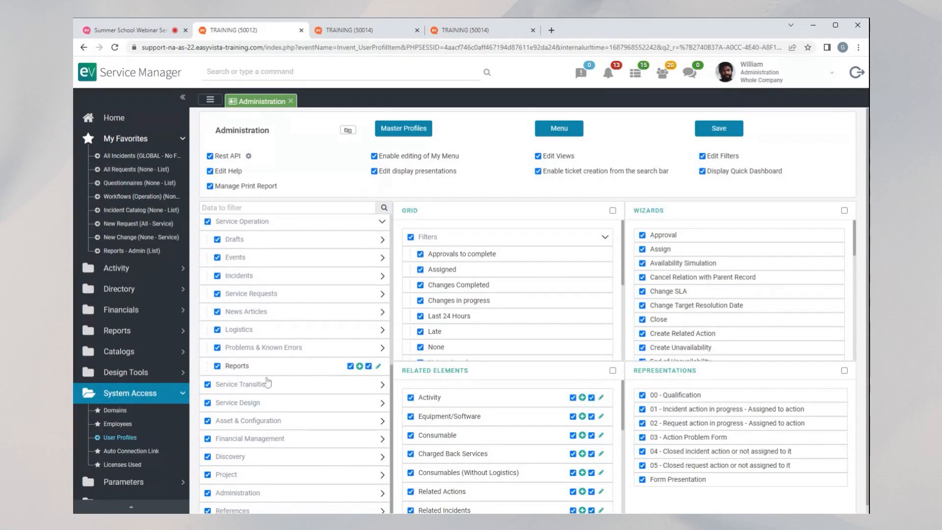
# - Review the Administration profile's grid filters and views, and select the Reports entry to examine its views and wizards
pyautogui.scroll(-1, 304, 384)
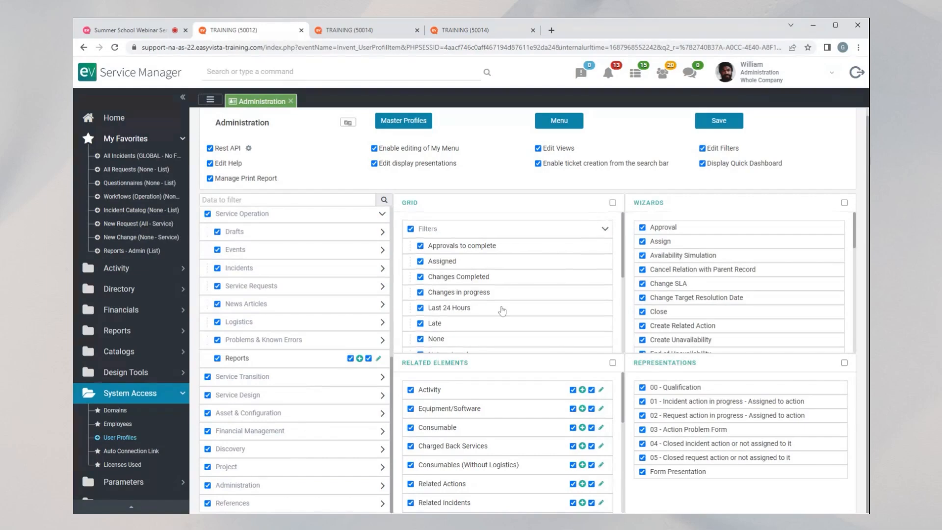
pyautogui.scroll(-5, 500, 309)
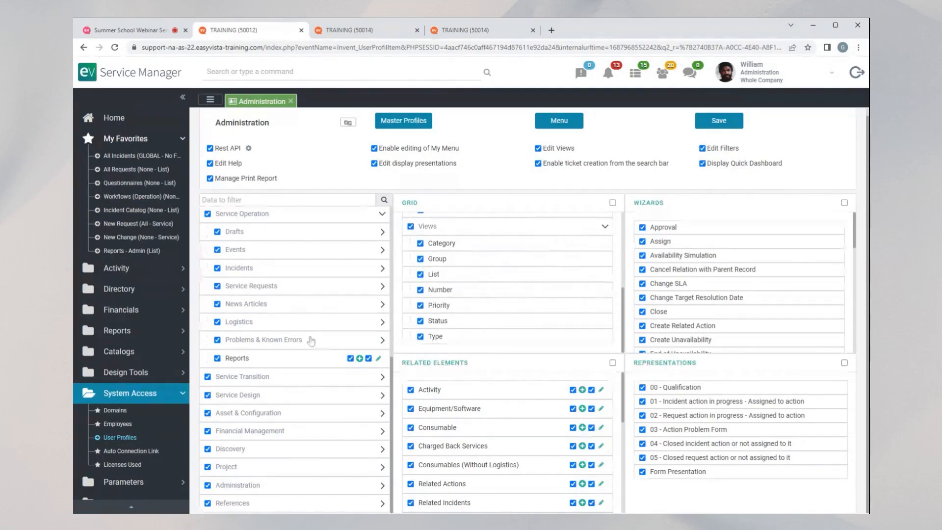
pyautogui.click(268, 360)
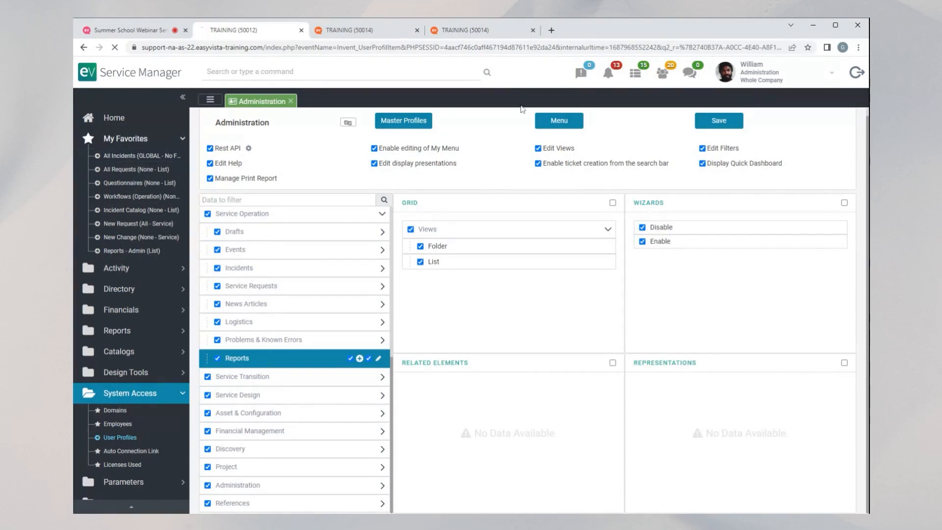
# - Return to the webinar stage page and read the attendees' questions about reports, joins and closing support groups
pyautogui.click(132, 30)
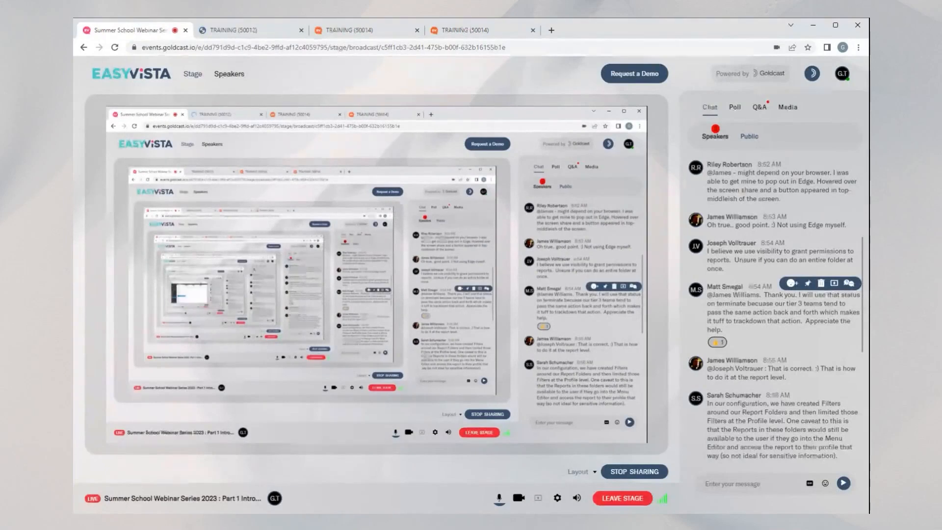
pyautogui.scroll(-3, 834, 289)
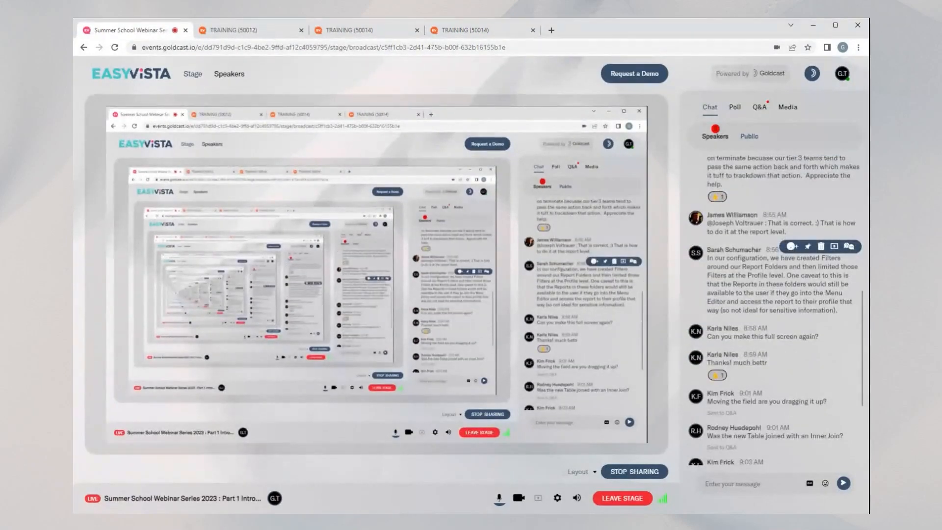
pyautogui.scroll(-1, 734, 296)
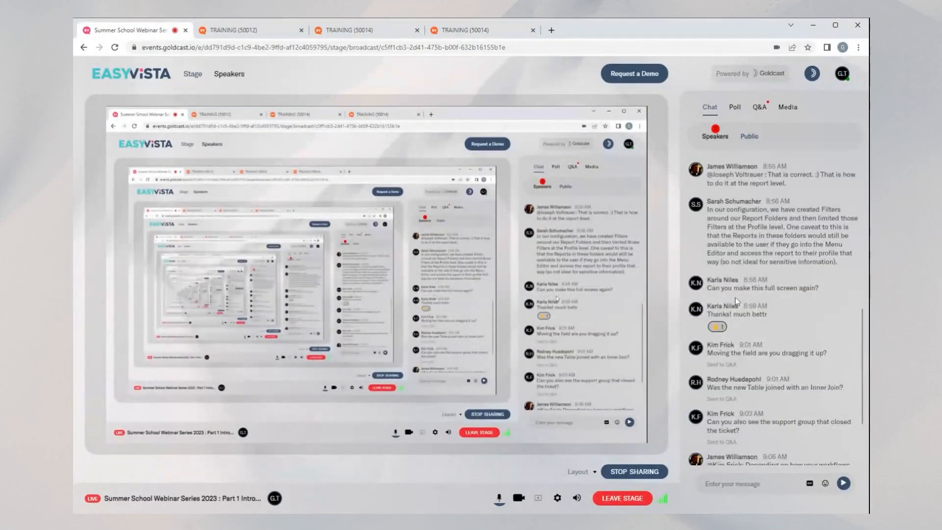
pyautogui.scroll(-2, 735, 297)
pyautogui.scroll(4, 737, 301)
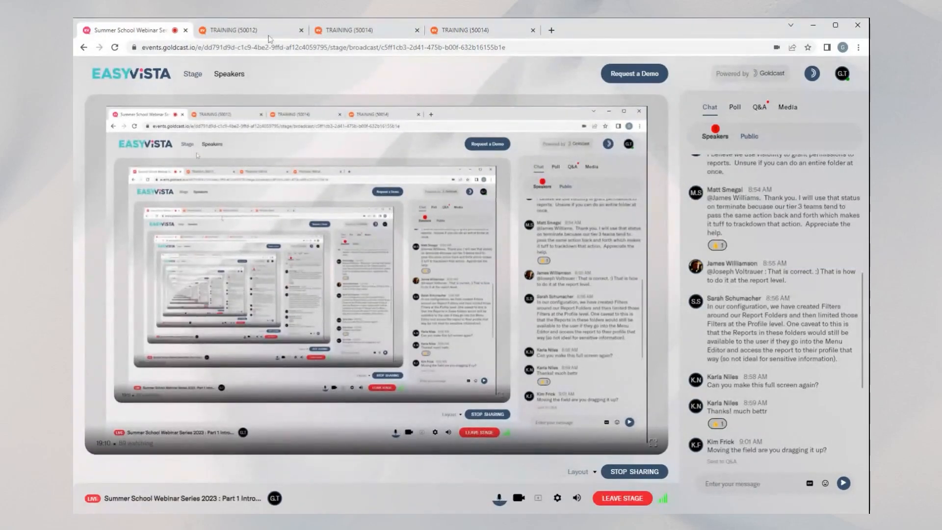
# - Go back to the Select Table dialog for Reporting_Actions (Copy for Webinar) and expand SD_WORKFLOW_CLOSING to examine its available joins
pyautogui.click(357, 31)
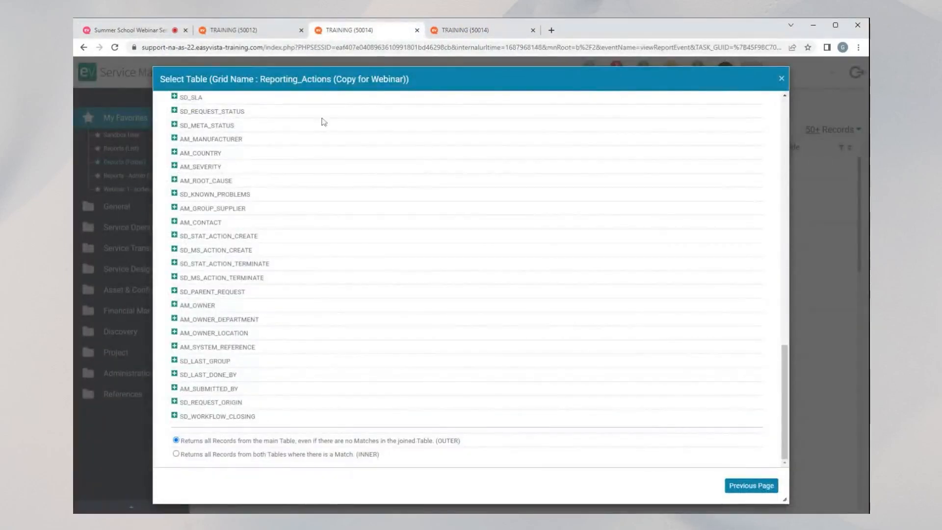
pyautogui.scroll(5, 299, 222)
pyautogui.scroll(6, 299, 222)
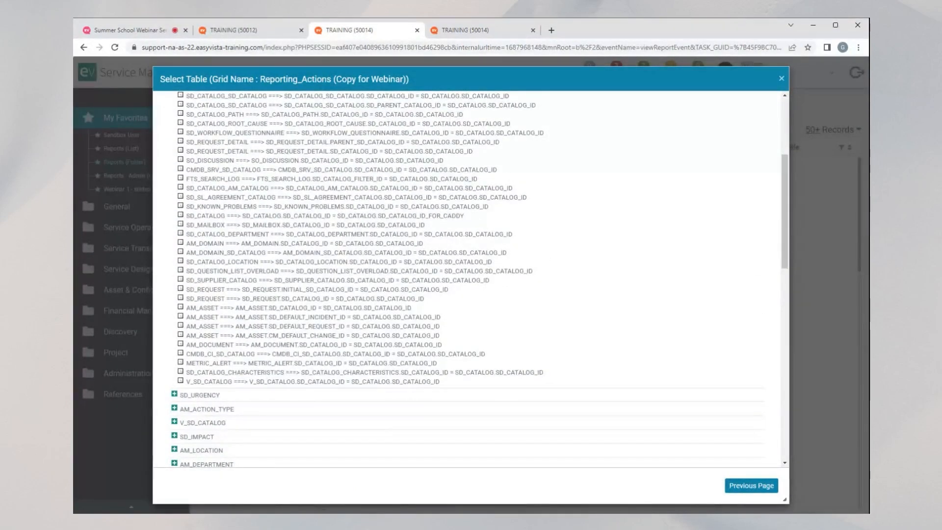
pyautogui.scroll(-10, 299, 225)
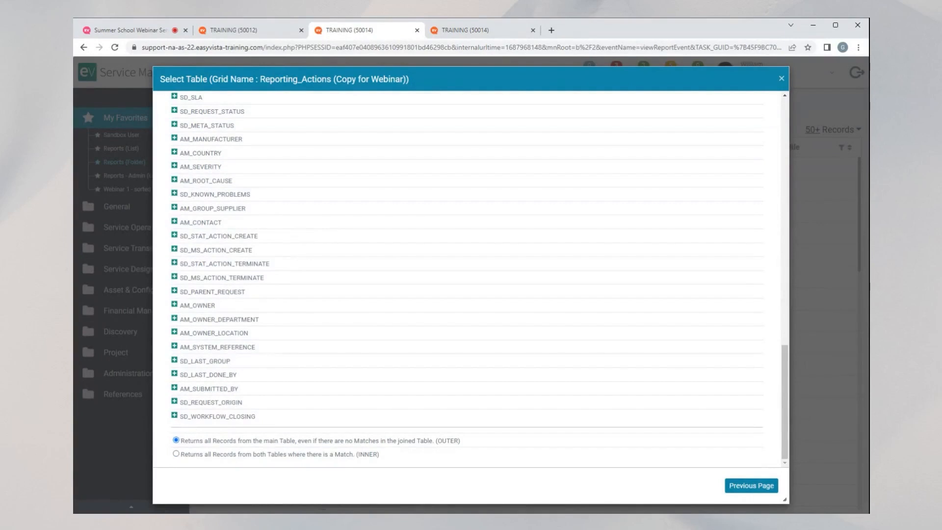
pyautogui.click(174, 415)
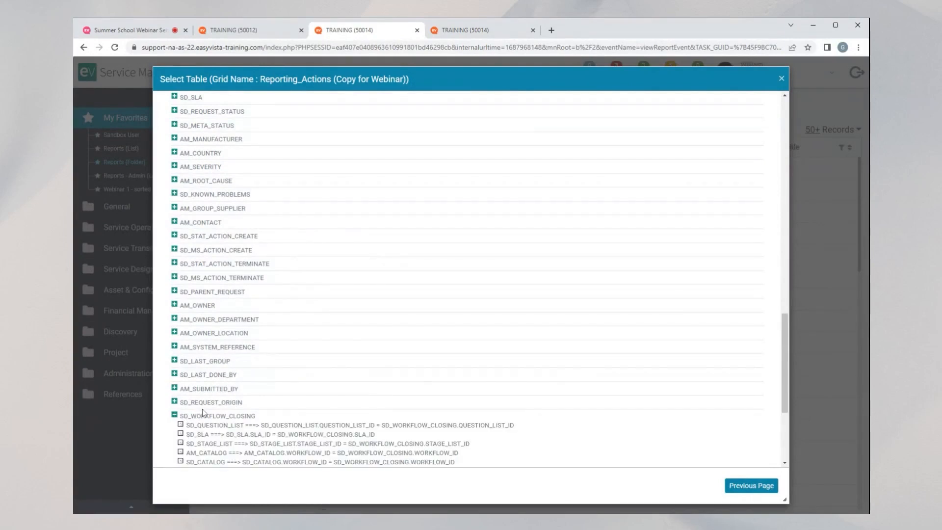
pyautogui.scroll(-1, 202, 412)
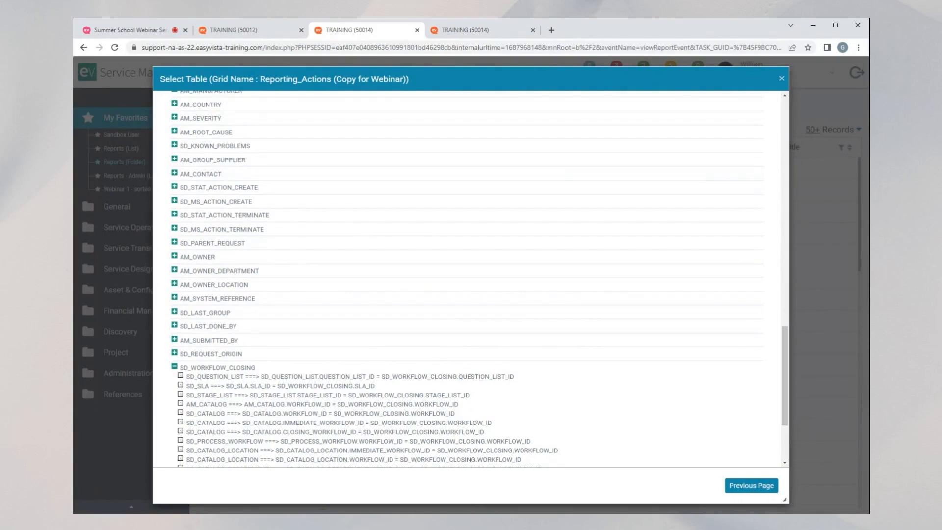
# - Examine the remaining SD_WORKFLOW_CLOSING joins and the OUTER and INNER options, and finish editing the Webinar 1 report
pyautogui.scroll(-3, 229, 383)
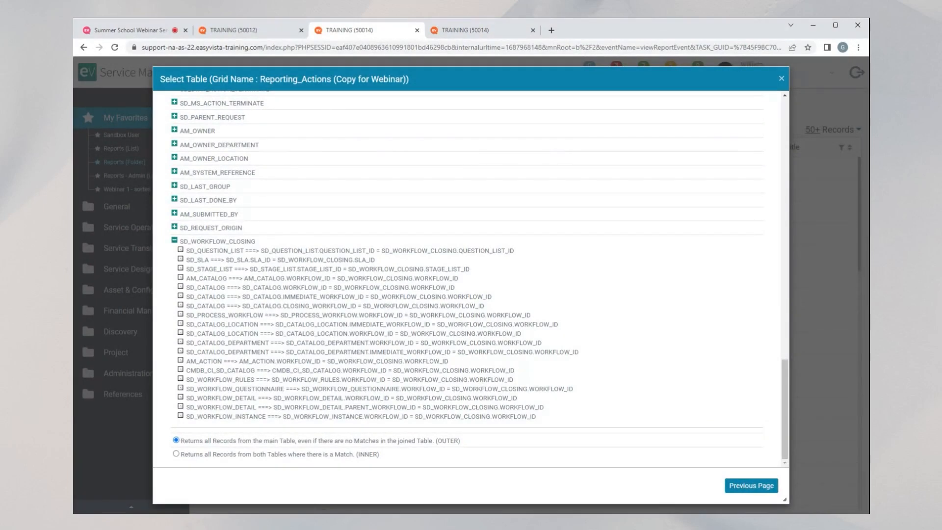
pyautogui.moveTo(191, 241); pyautogui.dragTo(179, 241)
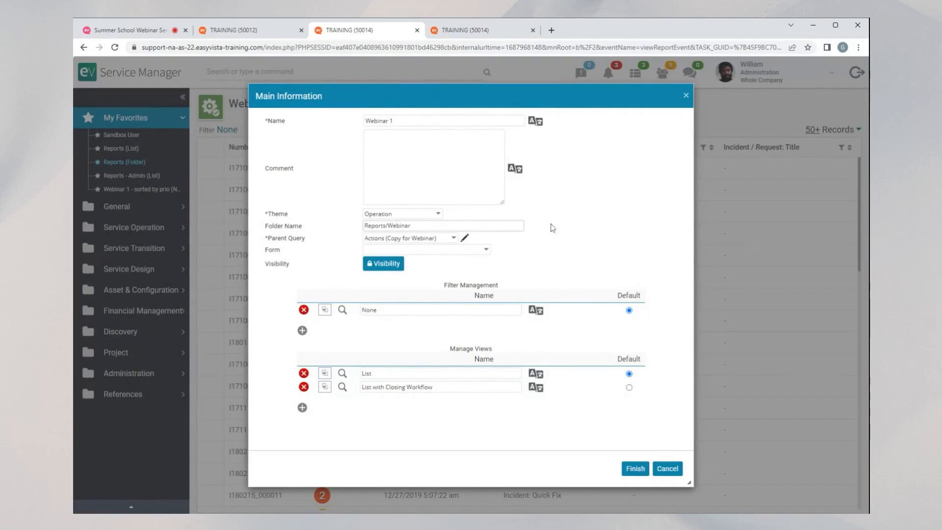
pyautogui.click(635, 468)
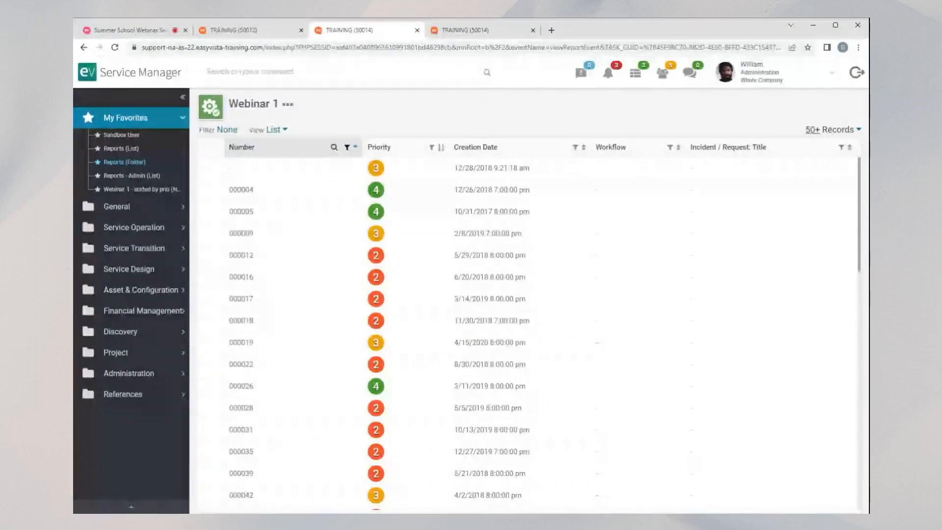
# - Return to the webinar stage page and read the chat from its older messages through the newest comments
pyautogui.click(130, 30)
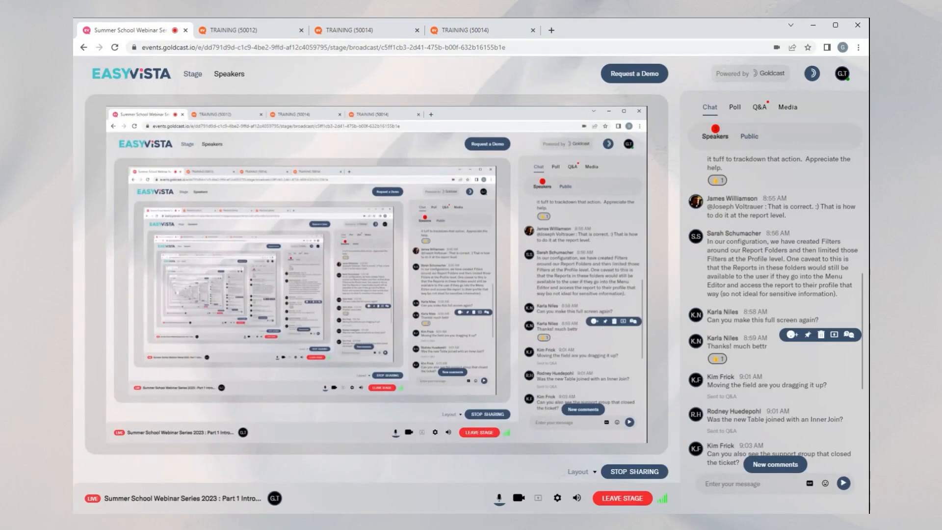
pyautogui.scroll(5, 804, 351)
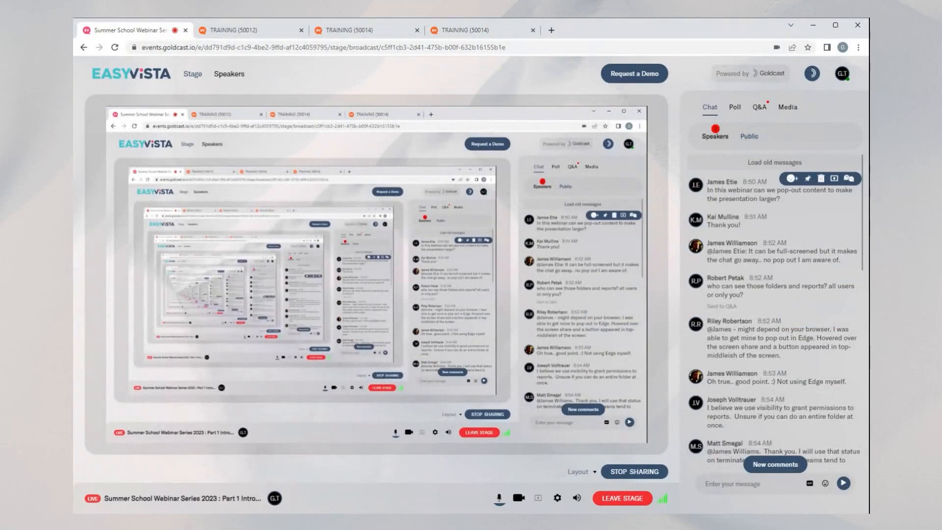
pyautogui.scroll(-2, 785, 187)
pyautogui.scroll(-10, 748, 190)
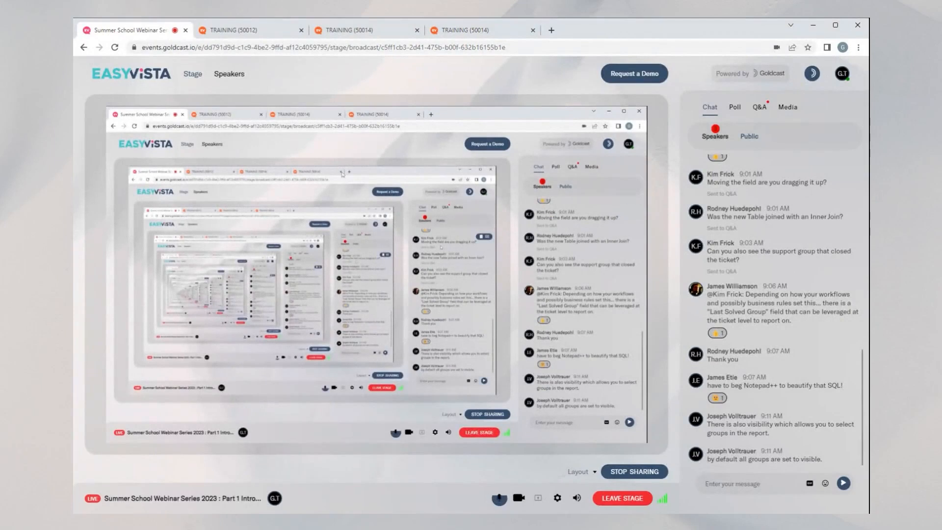
# - Open the _DemoReport2 (With Examples) report from the unnamed folder in Reports (Folder) and enlarge the browser window
pyautogui.click(372, 31)
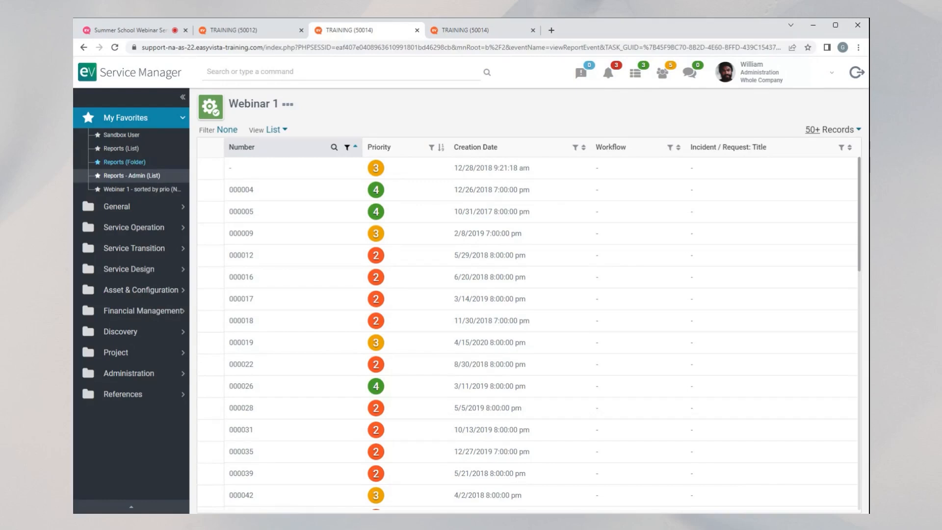
pyautogui.click(144, 164)
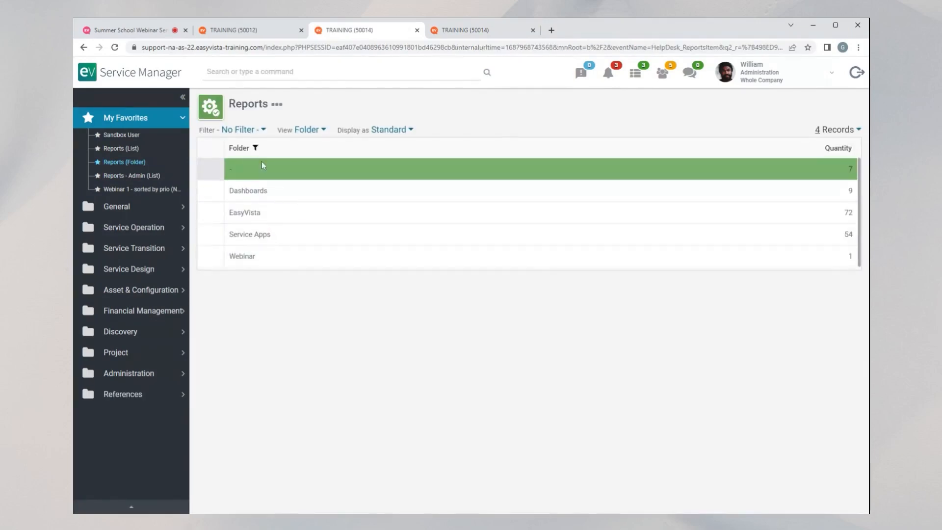
pyautogui.click(231, 172)
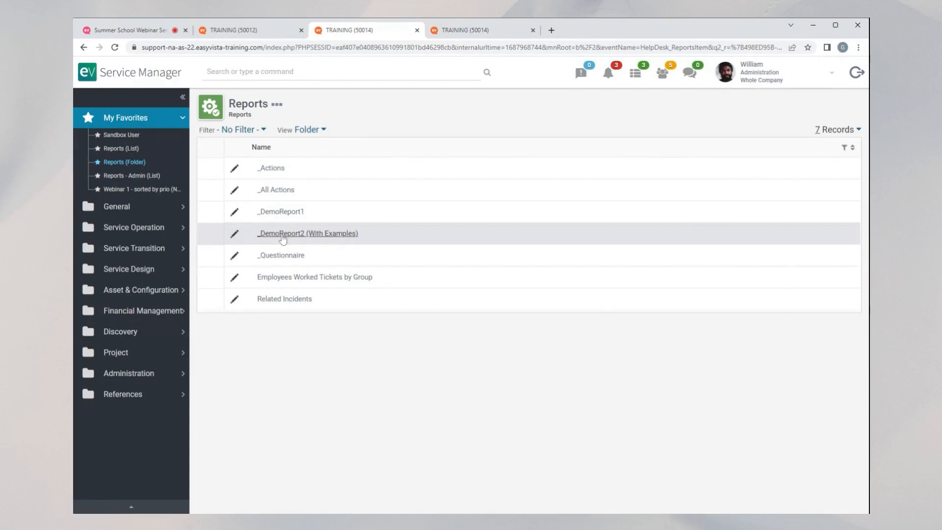
pyautogui.click(235, 274)
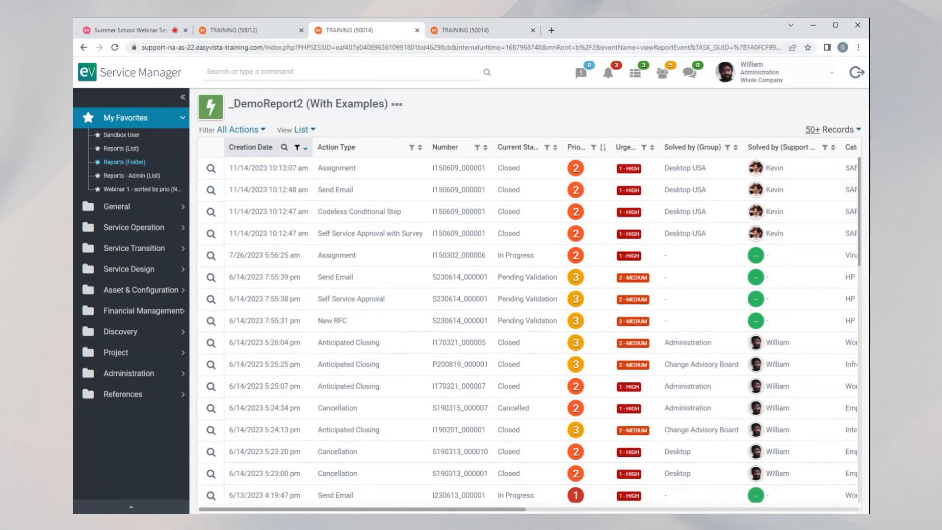
pyautogui.click(835, 25)
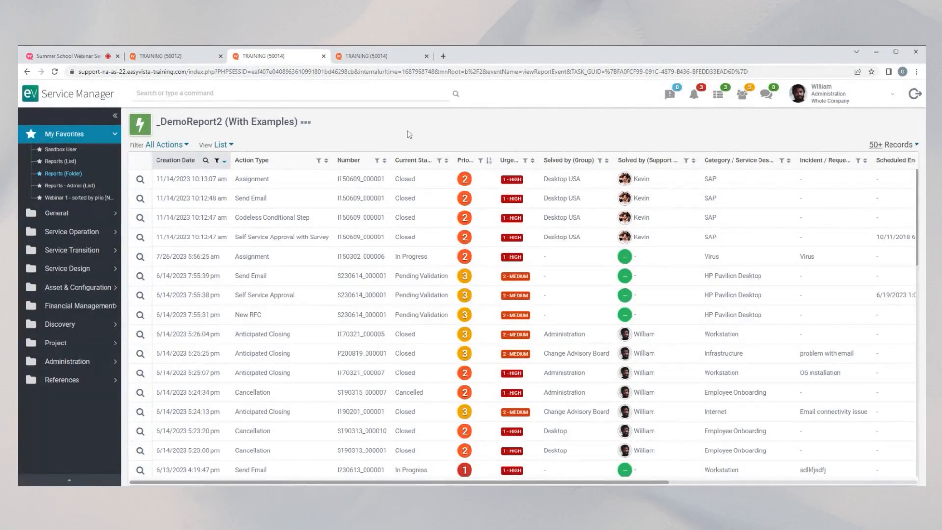
# - Switch the report to the List (Group by Year - Status Breakpoint) view and drill down into 2018 and its Closed actions
pyautogui.click(229, 146)
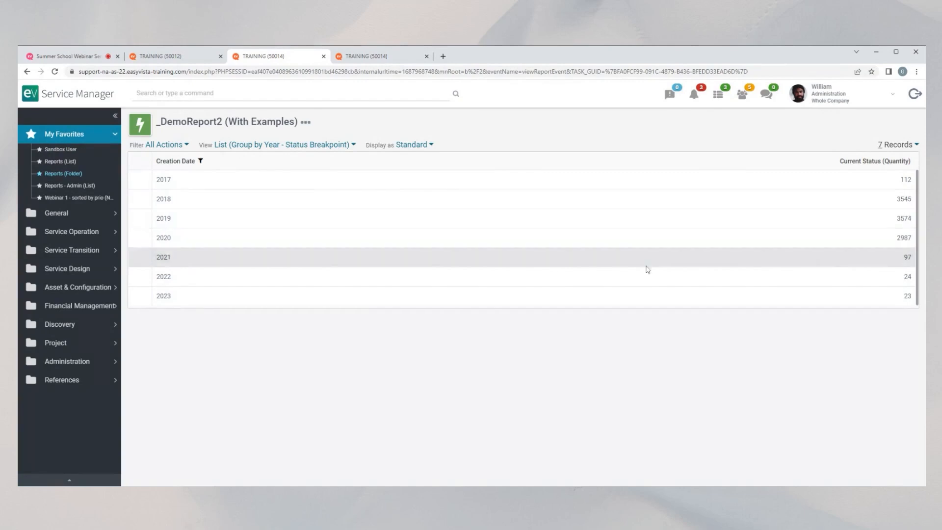
pyautogui.click(165, 200)
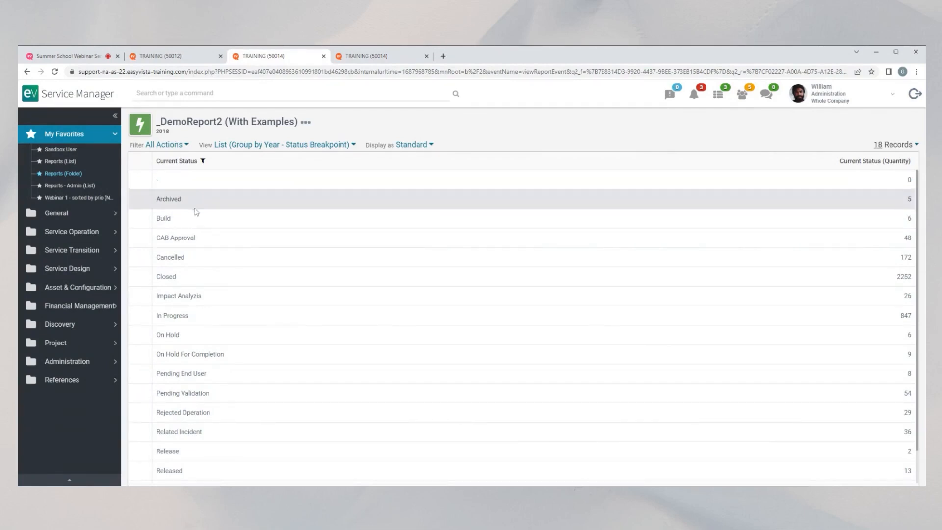
pyautogui.scroll(-1, 374, 292)
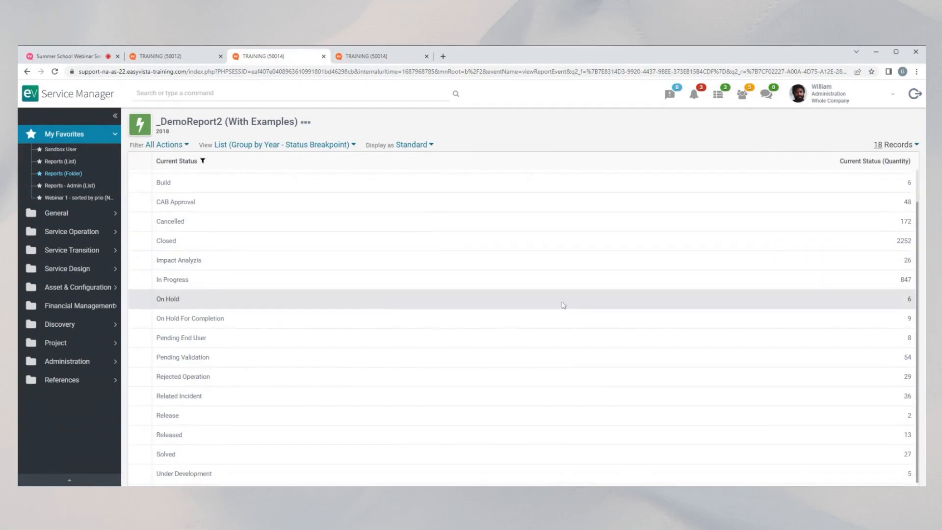
pyautogui.click(179, 243)
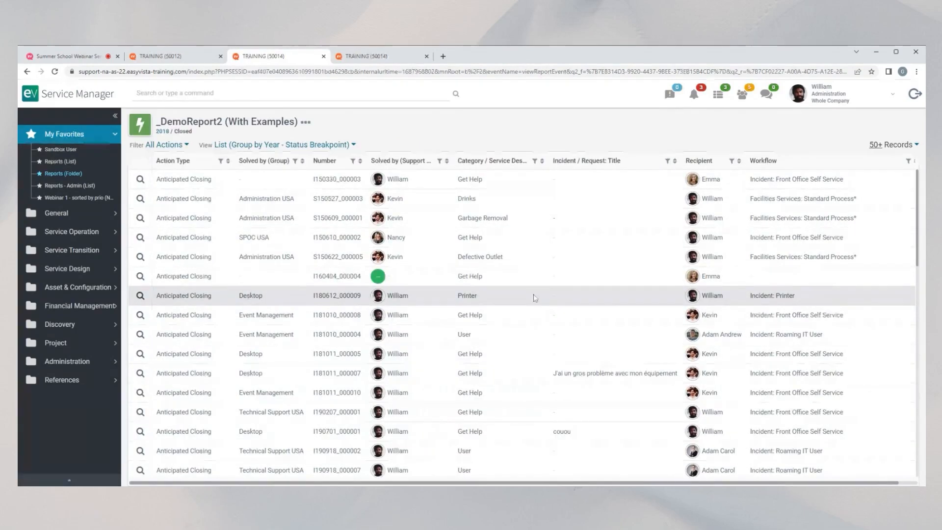
# - Edit _DemoReport2 (With Examples) and open the field settings of its List (Group by Year - Status Breakpoint) view
pyautogui.click(306, 123)
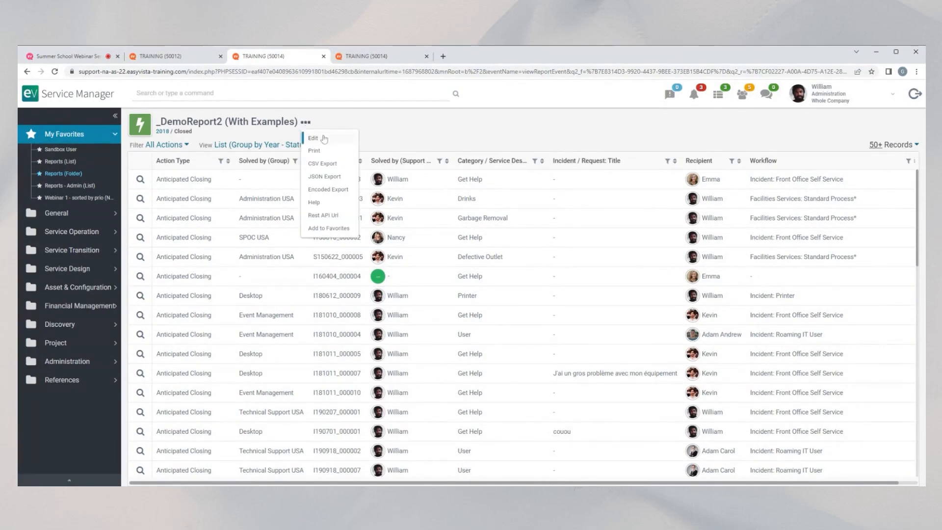
pyautogui.click(324, 139)
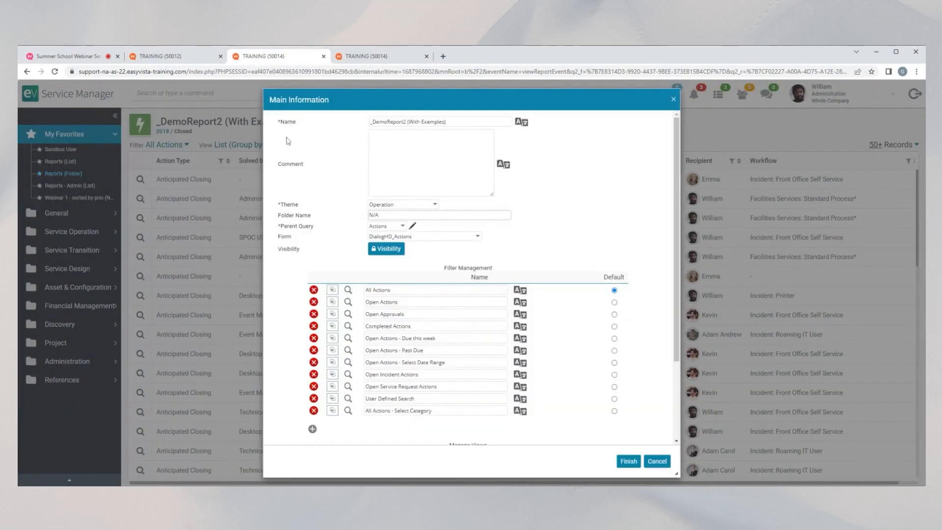
pyautogui.moveTo(314, 99); pyautogui.dragTo(429, 92)
pyautogui.scroll(-2, 489, 338)
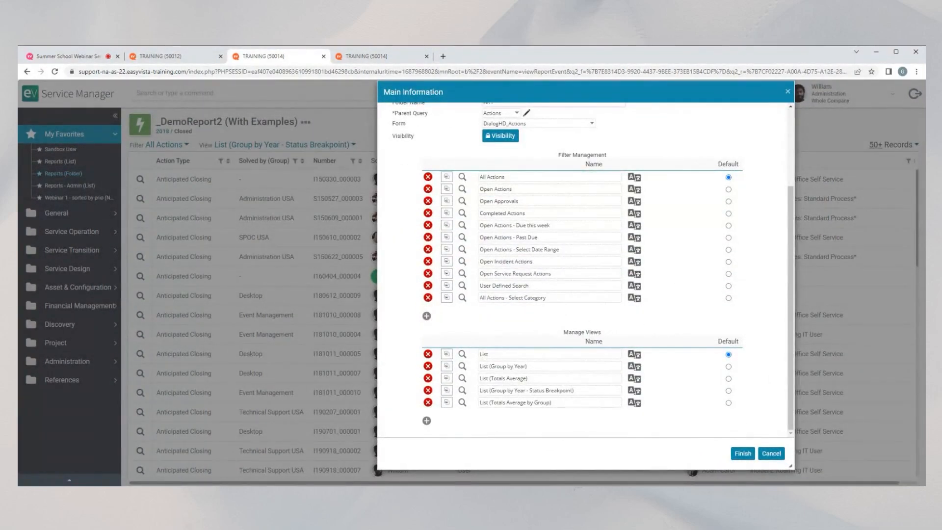
pyautogui.click(462, 390)
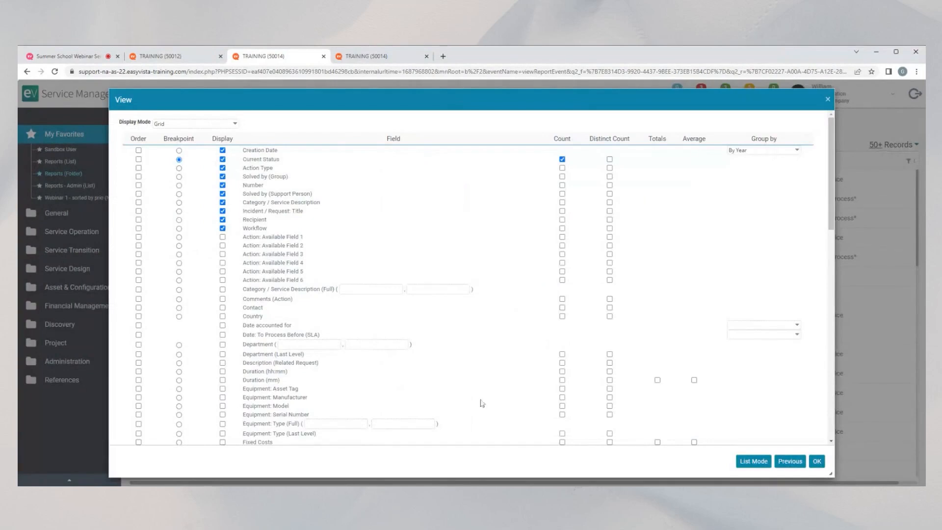
pyautogui.moveTo(283, 95); pyautogui.dragTo(373, 89)
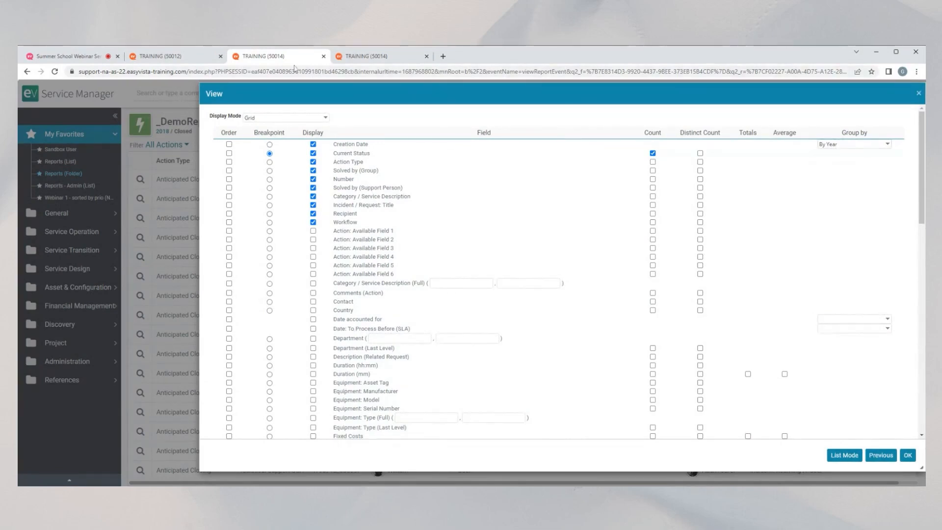
# - Bring up the report's year-level grouping in a separate browser tab and return to the view's field settings
pyautogui.click(356, 60)
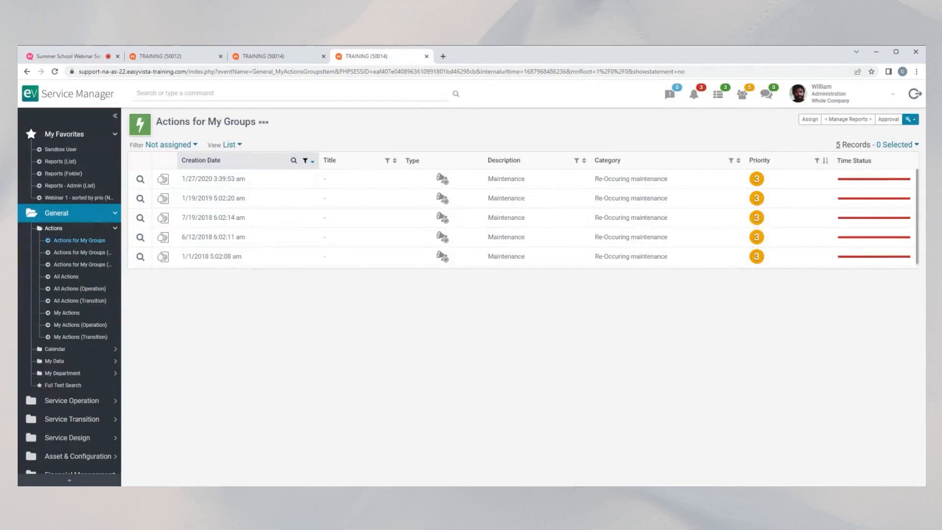
pyautogui.click(275, 58)
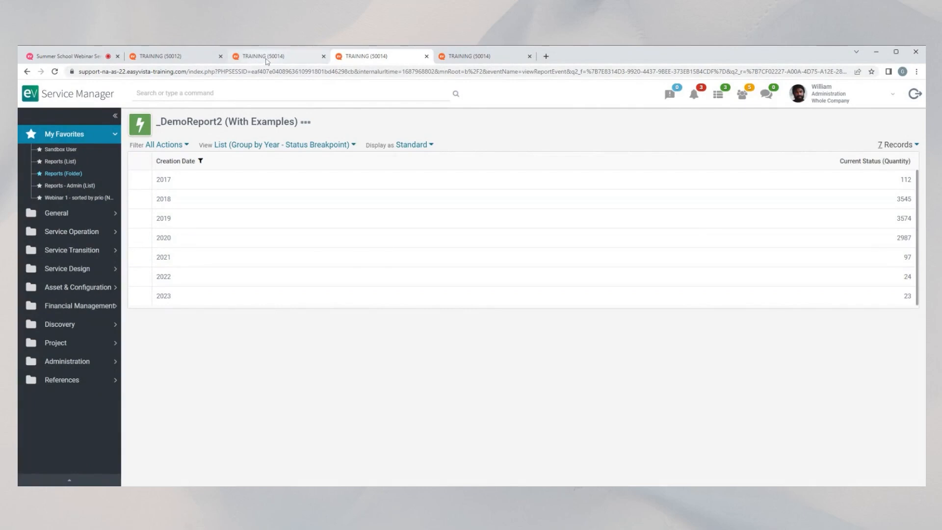
pyautogui.click(250, 58)
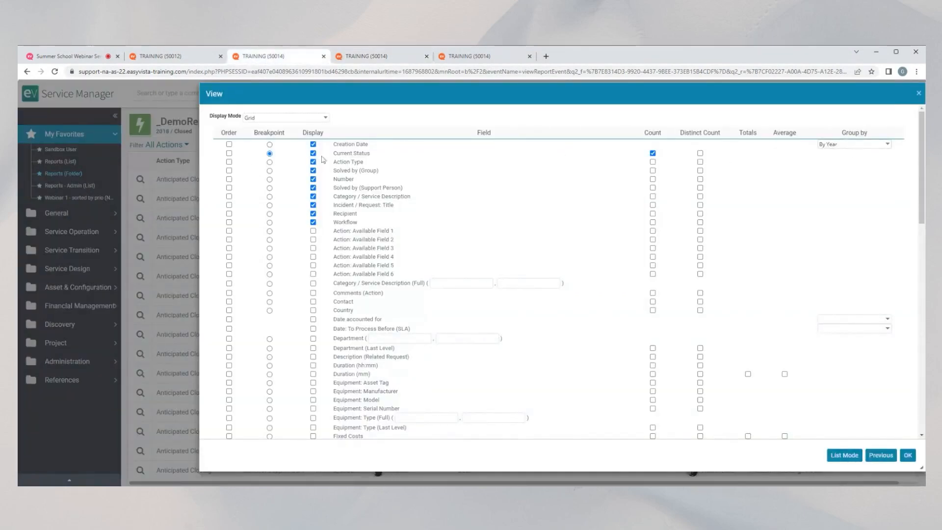
# - Review the date grouping choices for the Creation Date field and select By Year
pyautogui.click(859, 145)
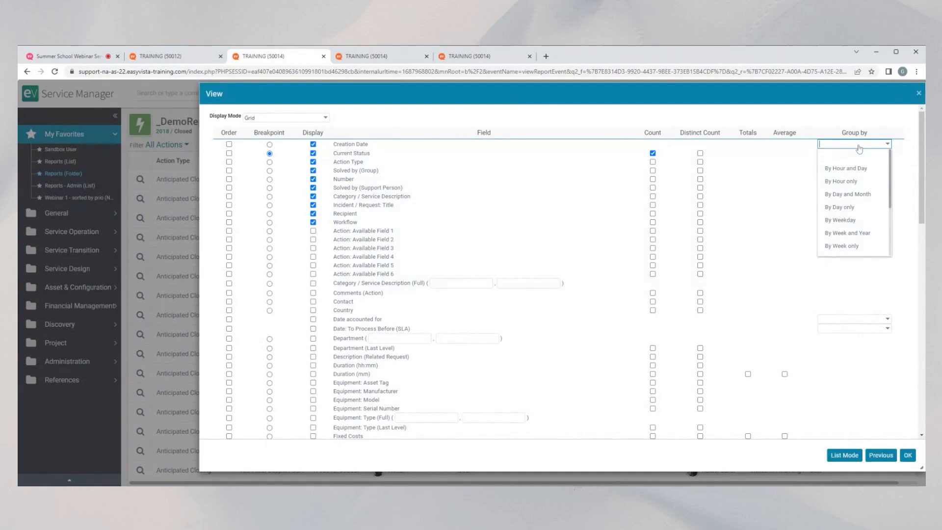
pyautogui.scroll(-3, 871, 183)
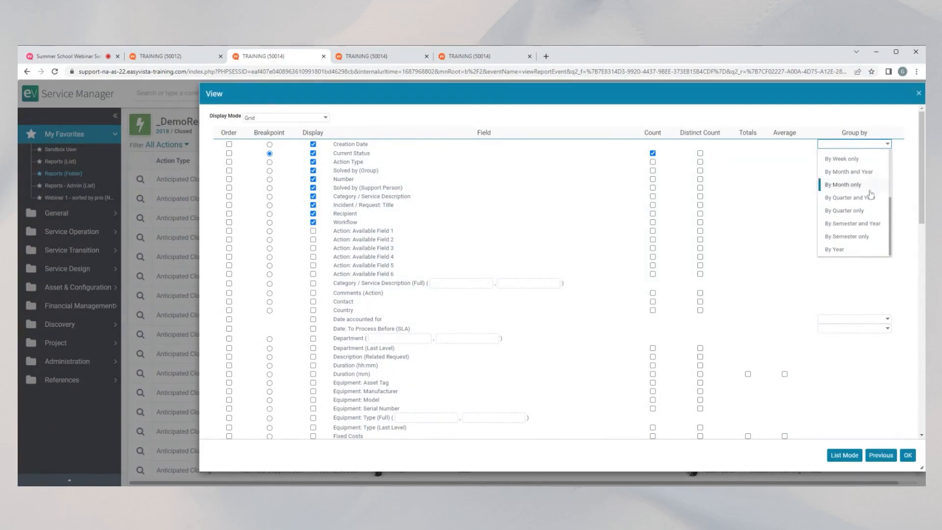
pyautogui.scroll(3, 858, 184)
pyautogui.scroll(-3, 846, 191)
pyautogui.click(848, 246)
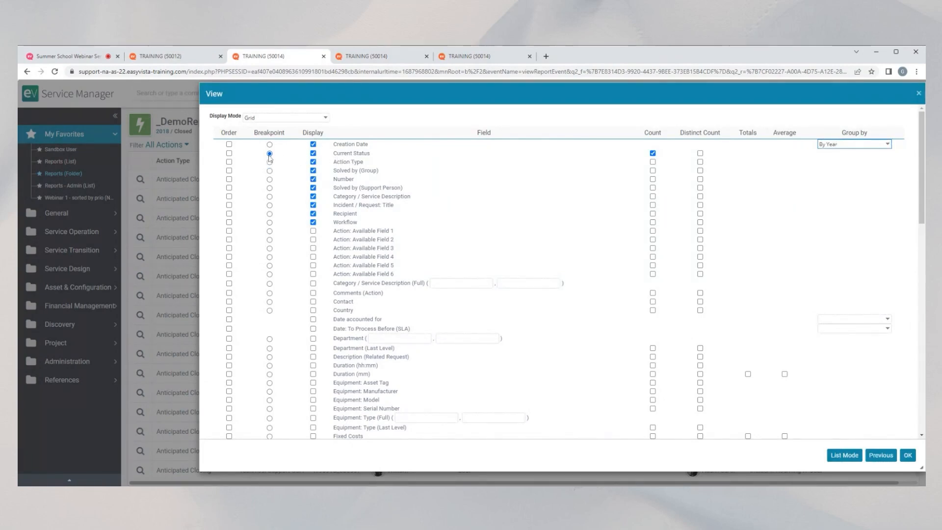
# - Drill down into 2019 in the duplicate report tab and compare its status breakdown with the view's breakpoint and grouping settings
pyautogui.hotkey('ctrl', 'Tab')
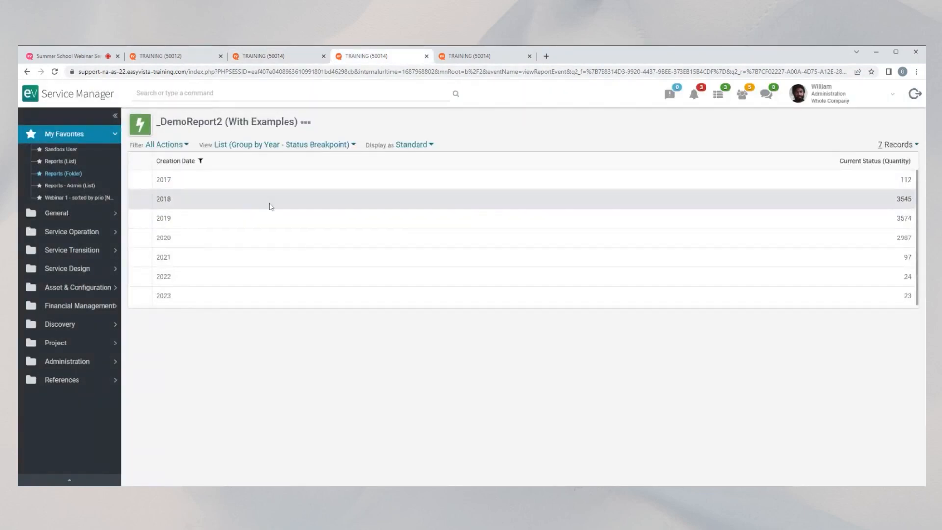
pyautogui.click(165, 181)
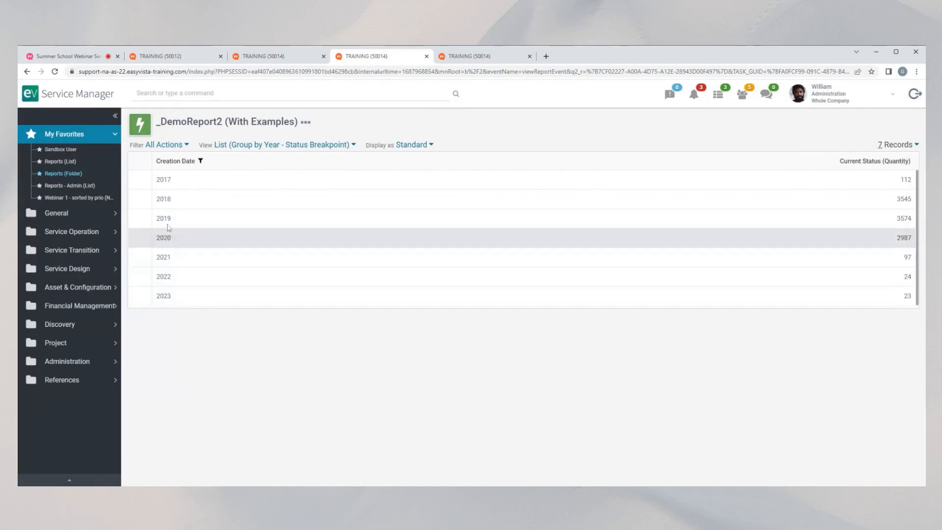
pyautogui.click(166, 220)
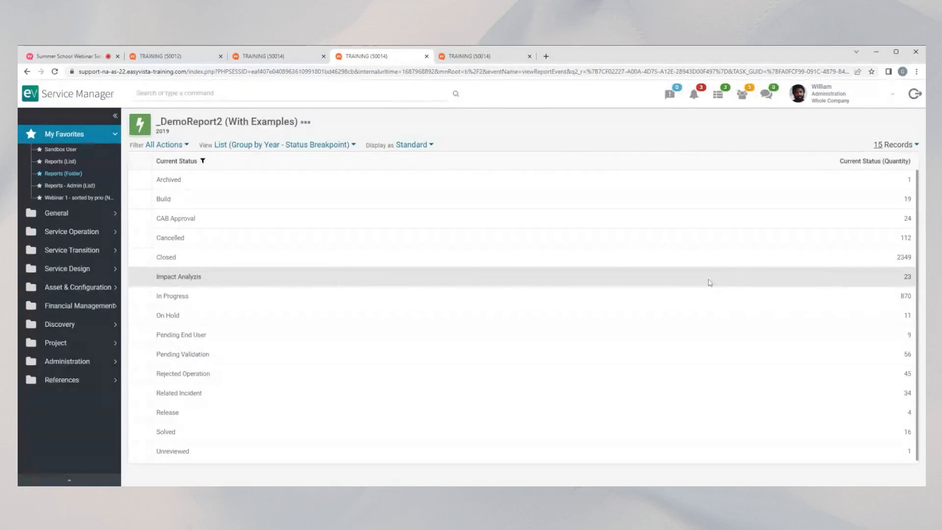
pyautogui.click(297, 57)
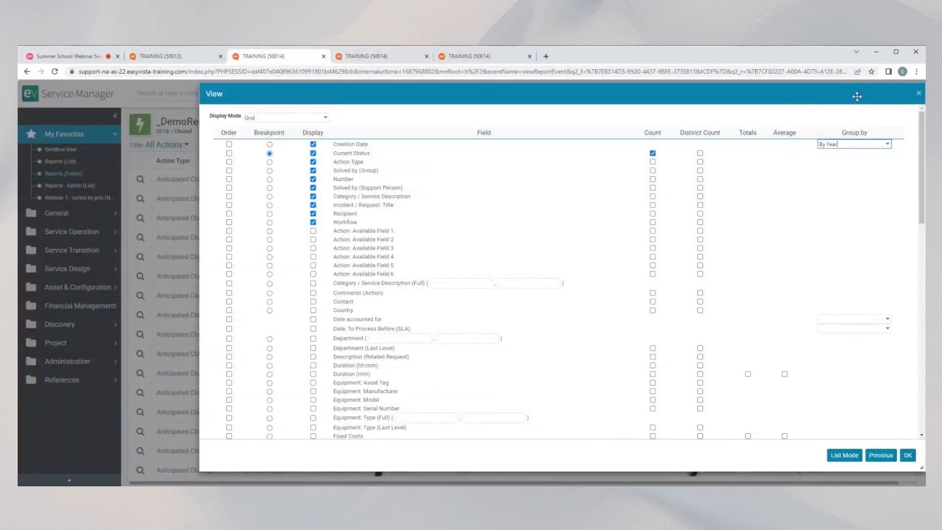
pyautogui.click(369, 59)
pyautogui.click(275, 57)
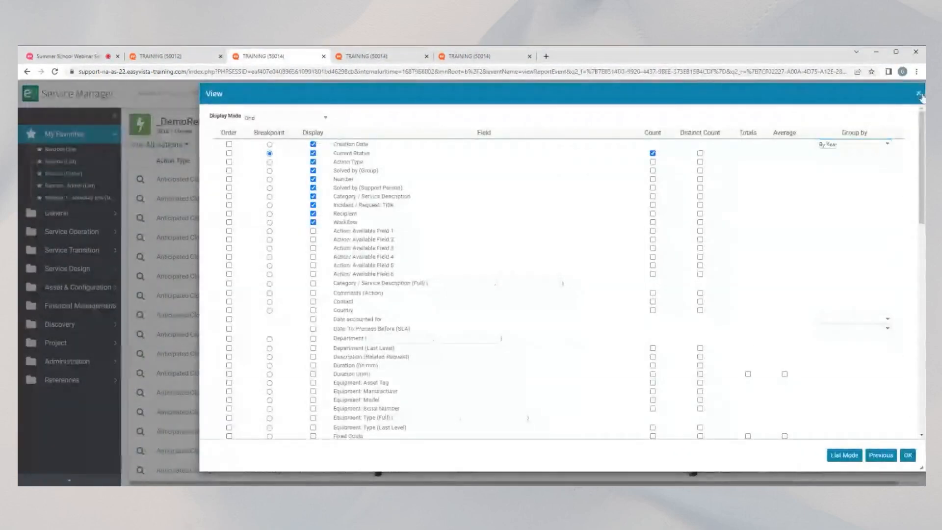
# - Close the view settings and switch the report to the List (Totals Average) view
pyautogui.click(920, 94)
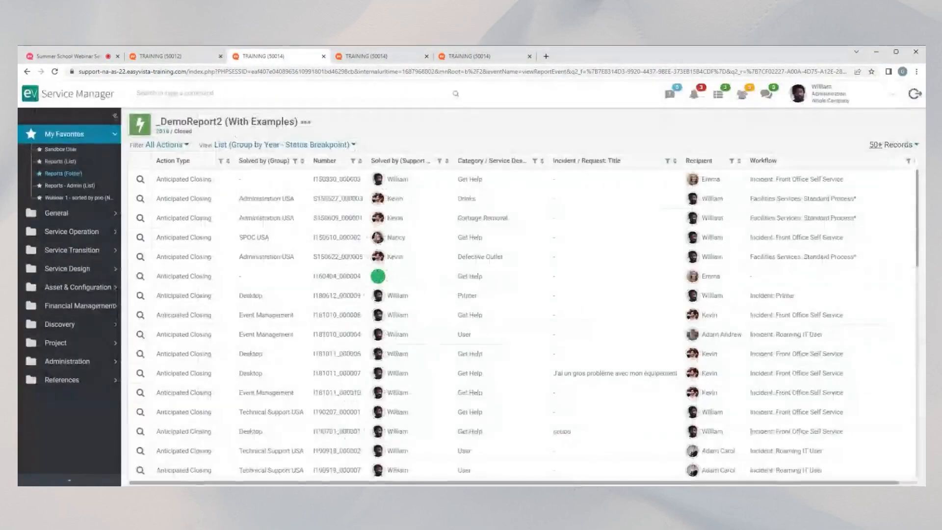
pyautogui.click(285, 147)
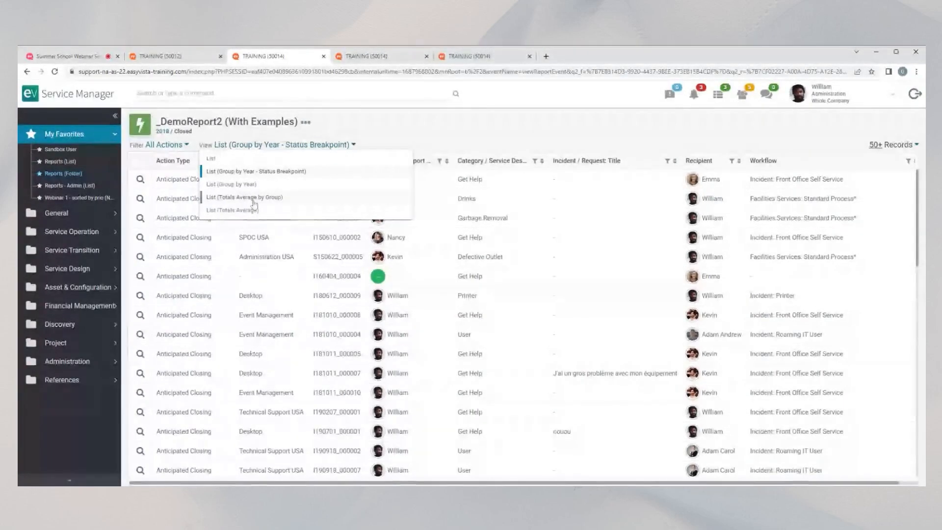
pyautogui.click(256, 171)
pyautogui.click(263, 146)
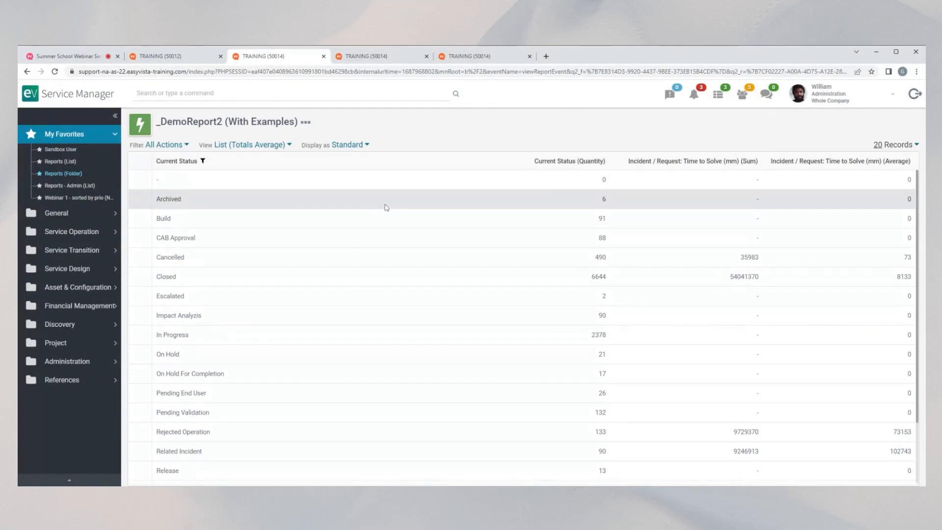
# - Review the breakpoint, count, totals and average settings of the List (Totals Average) view in the report editor, and exit without saving
pyautogui.click(305, 124)
pyautogui.click(311, 141)
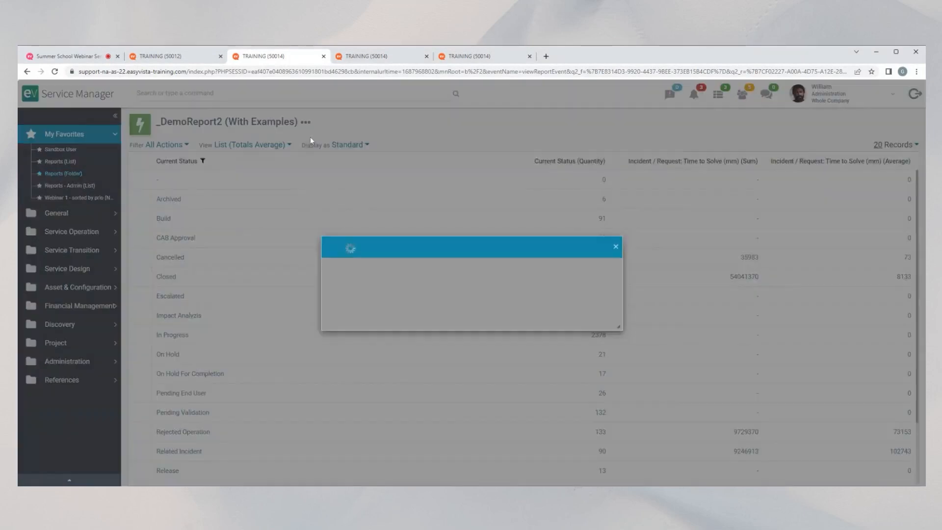
pyautogui.scroll(-2, 365, 430)
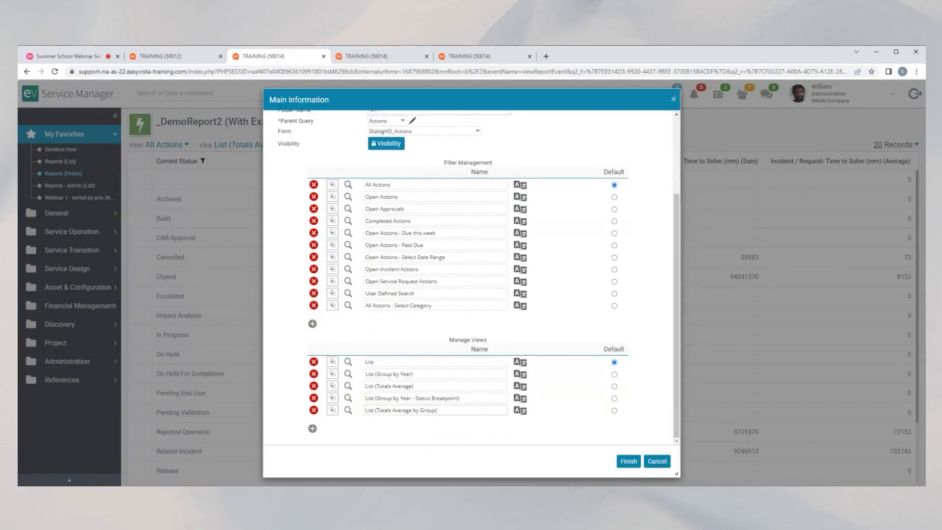
pyautogui.click(348, 386)
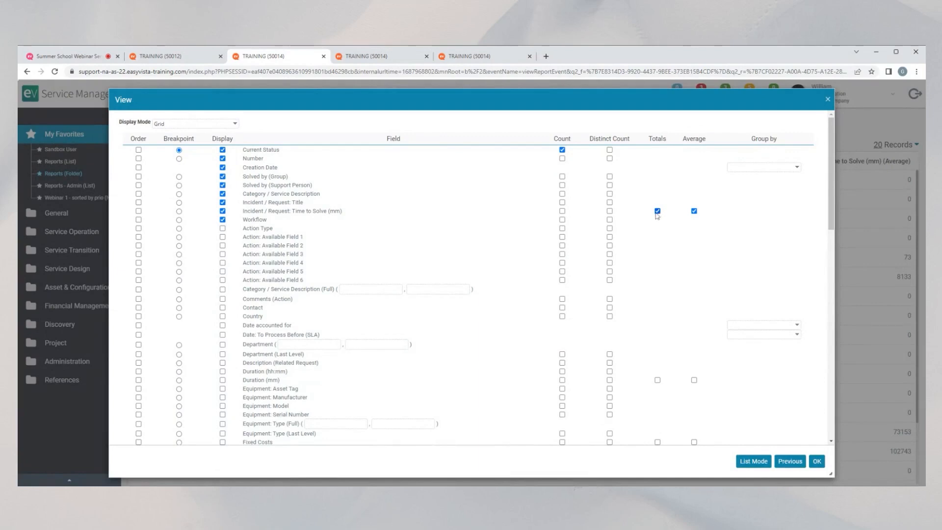
pyautogui.click(817, 462)
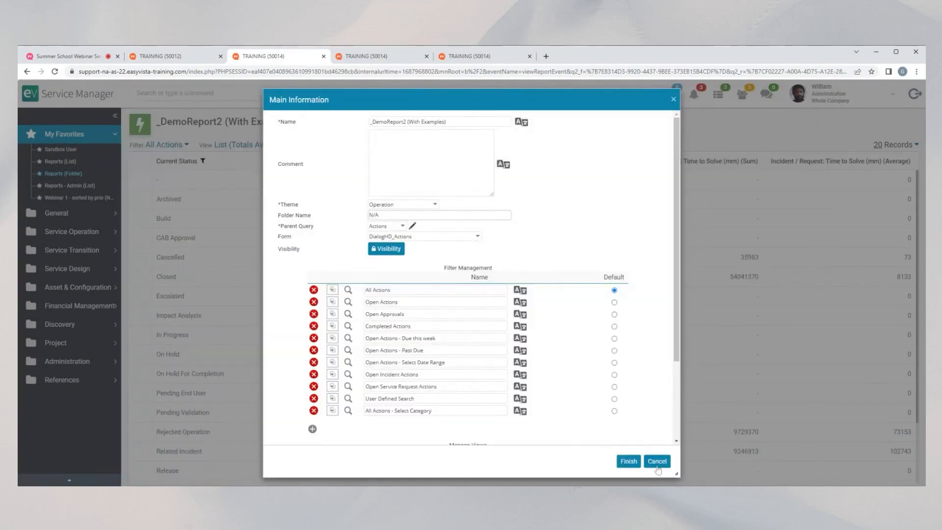
pyautogui.click(657, 461)
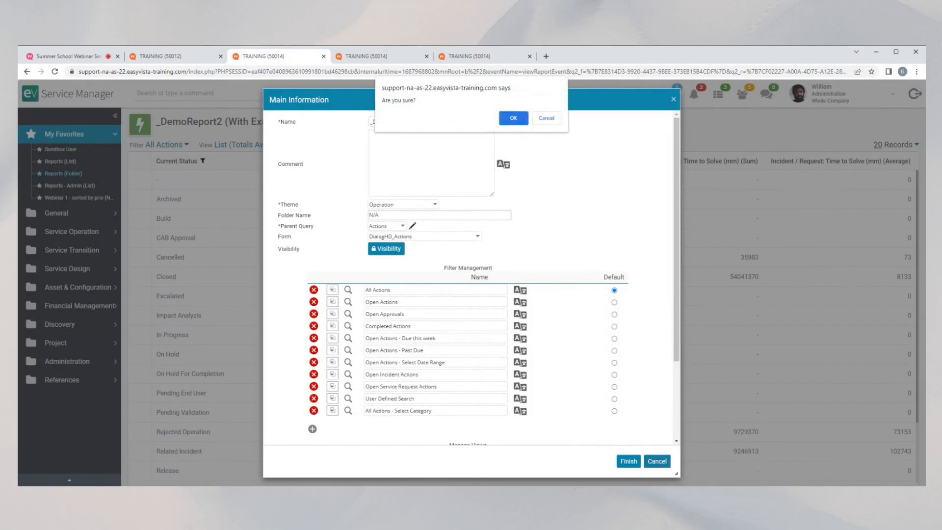
pyautogui.click(511, 120)
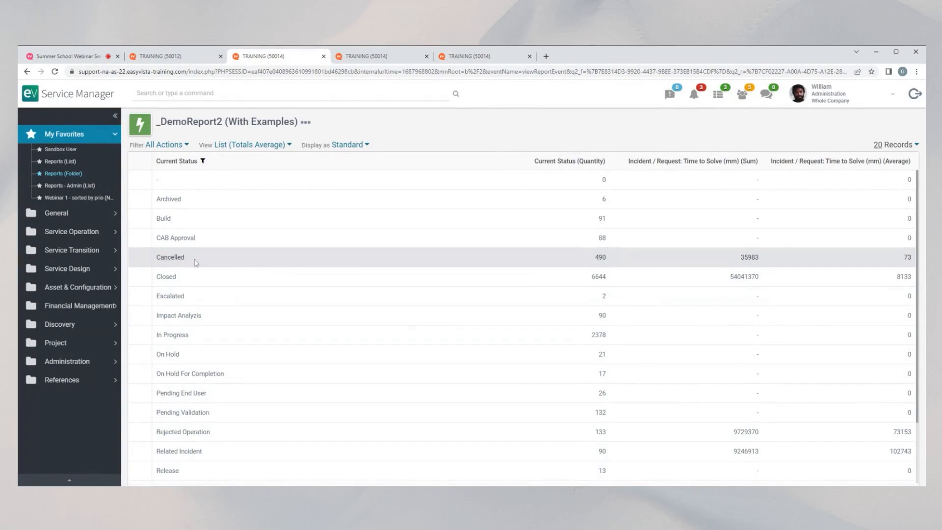
# - Compare the Time to Solve sum and average values for the Cancelled status and the statuses below it
pyautogui.doubleClick(749, 257)
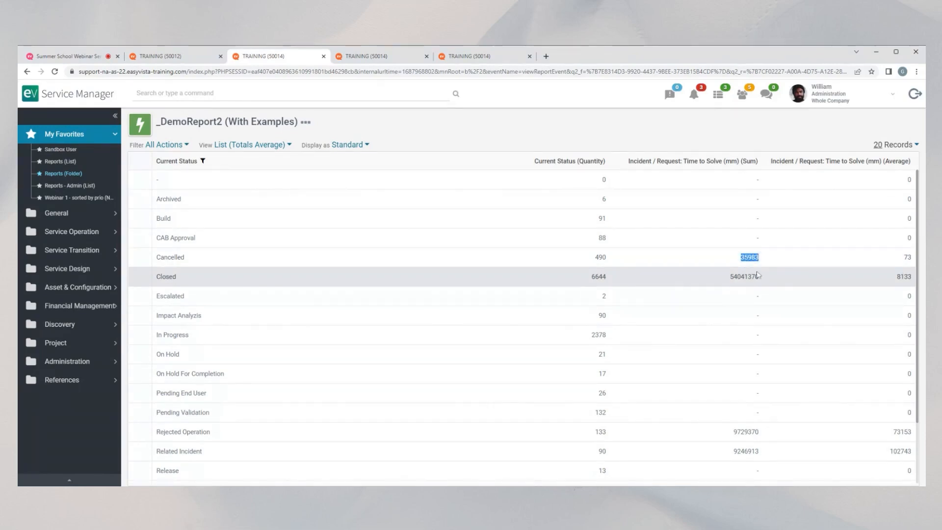
pyautogui.moveTo(749, 257); pyautogui.dragTo(735, 441)
pyautogui.click(784, 257)
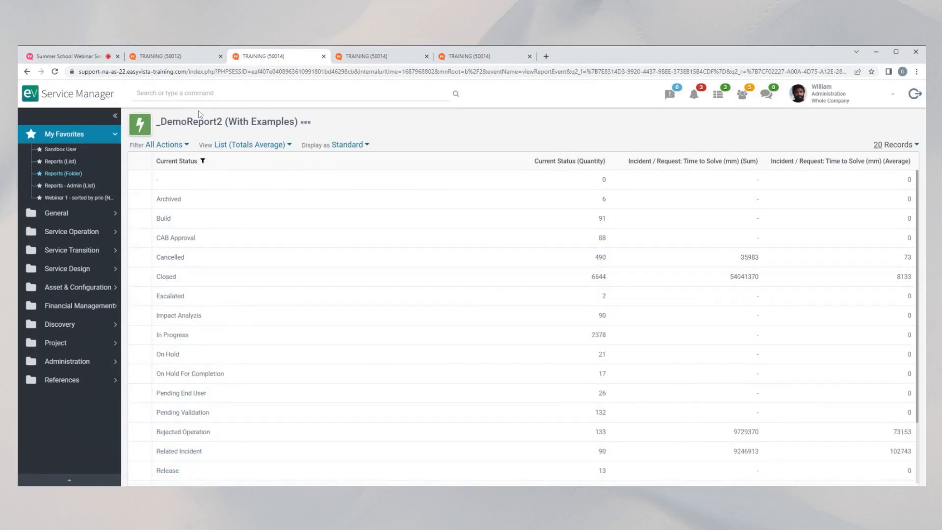
# - Review the filters, display formats and views available for the report without changing the selection
pyautogui.click(187, 146)
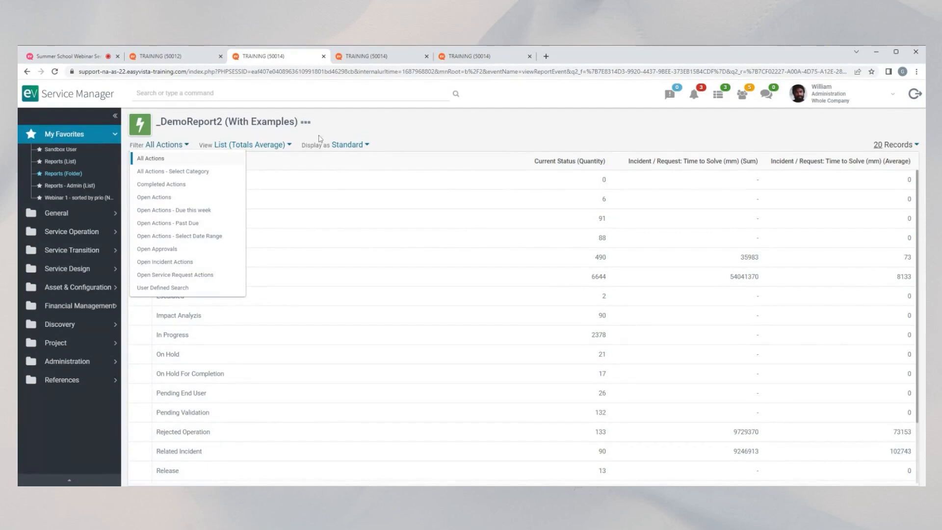
pyautogui.click(416, 134)
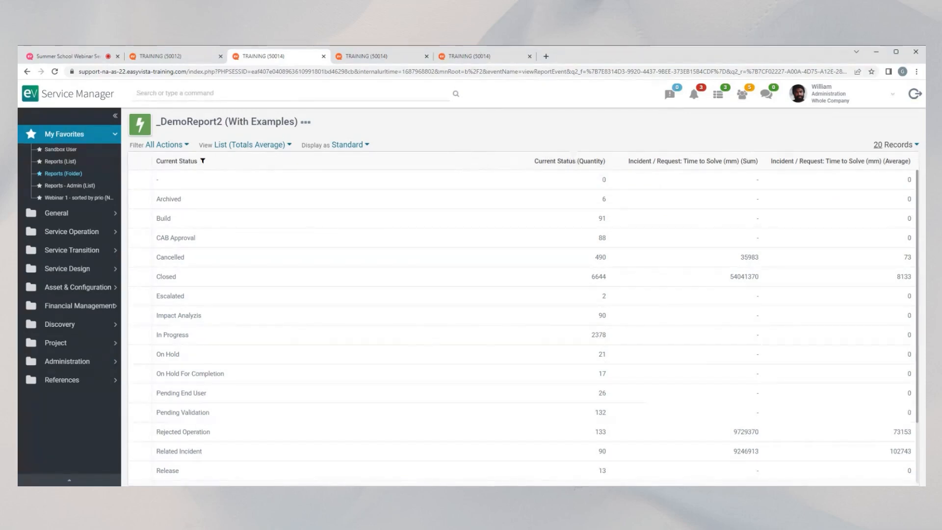
pyautogui.click(335, 146)
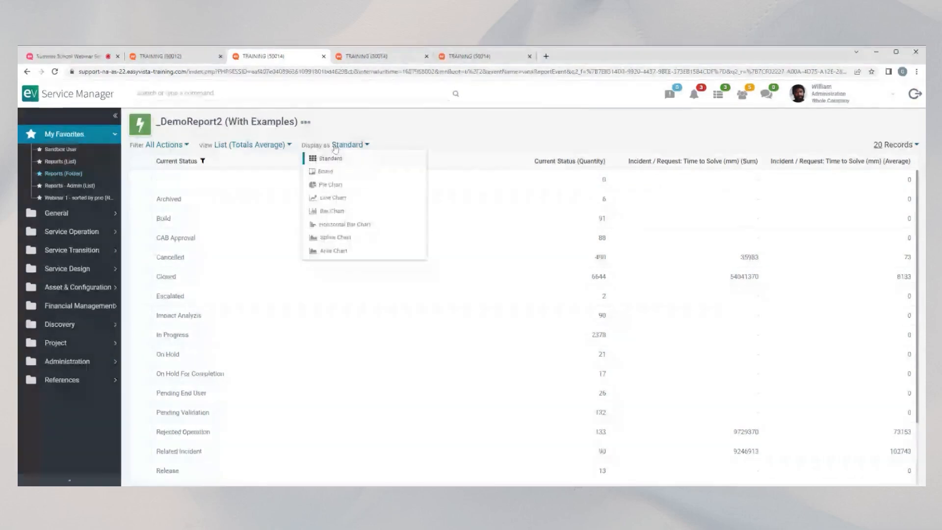
pyautogui.click(259, 145)
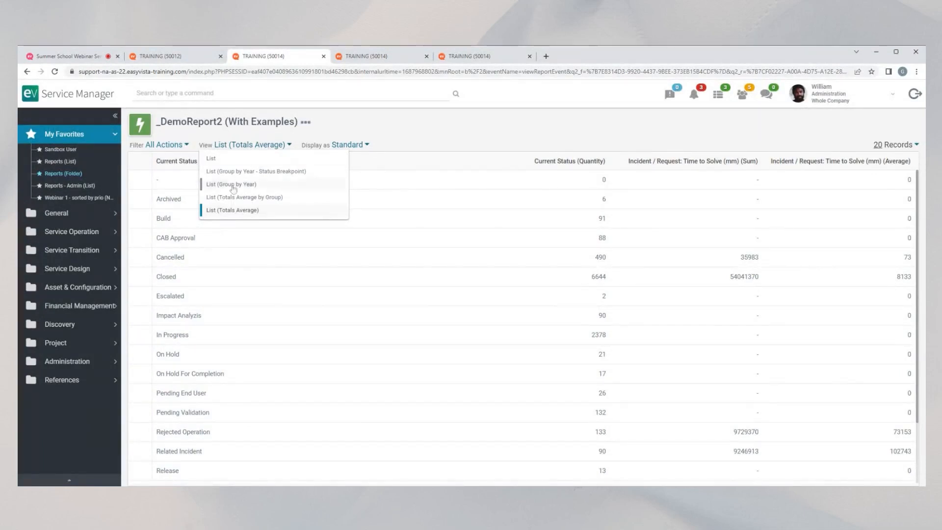
pyautogui.click(409, 141)
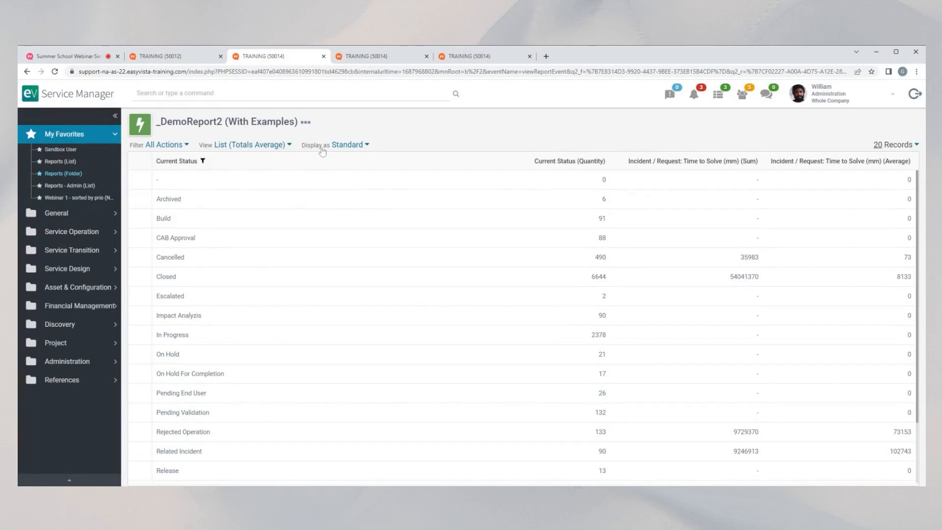
# - Display the status breakdown as a pie chart, and switch it to a bar chart
pyautogui.click(341, 150)
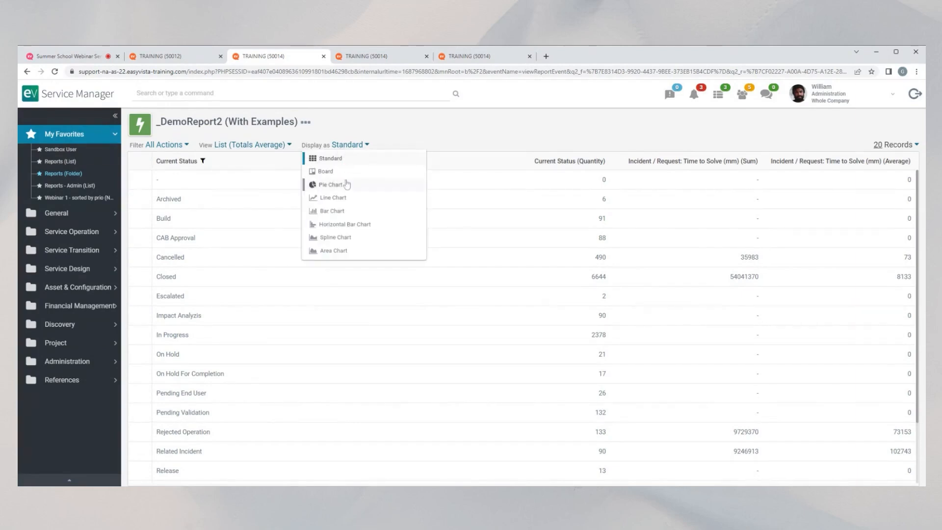
pyautogui.click(426, 201)
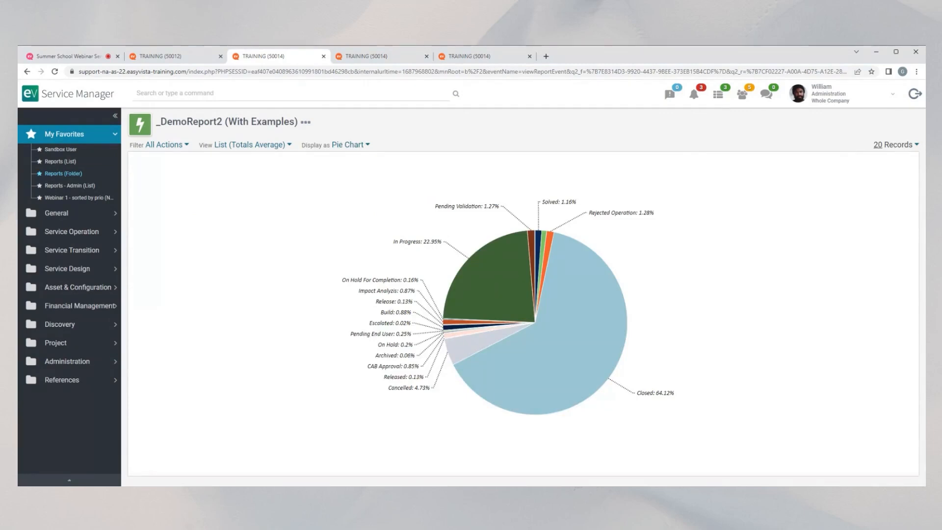
pyautogui.click(348, 145)
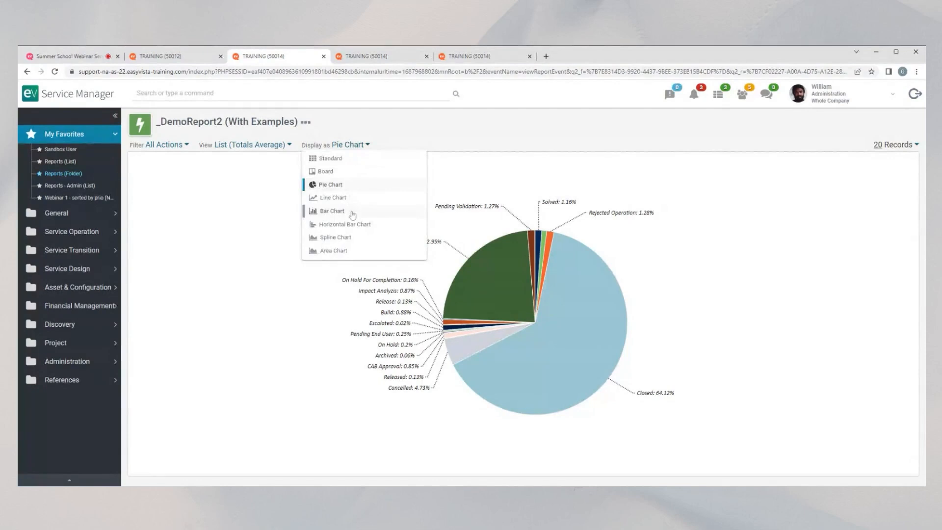
pyautogui.click(352, 214)
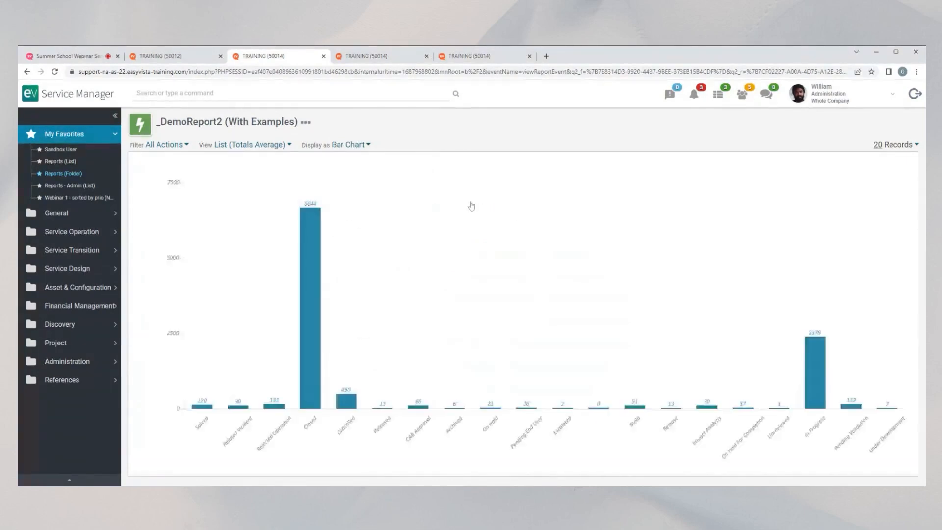
# - Drill down into the Closed bar to see its records, and switch the report to the List (Group by Year) view
pyautogui.click(304, 246)
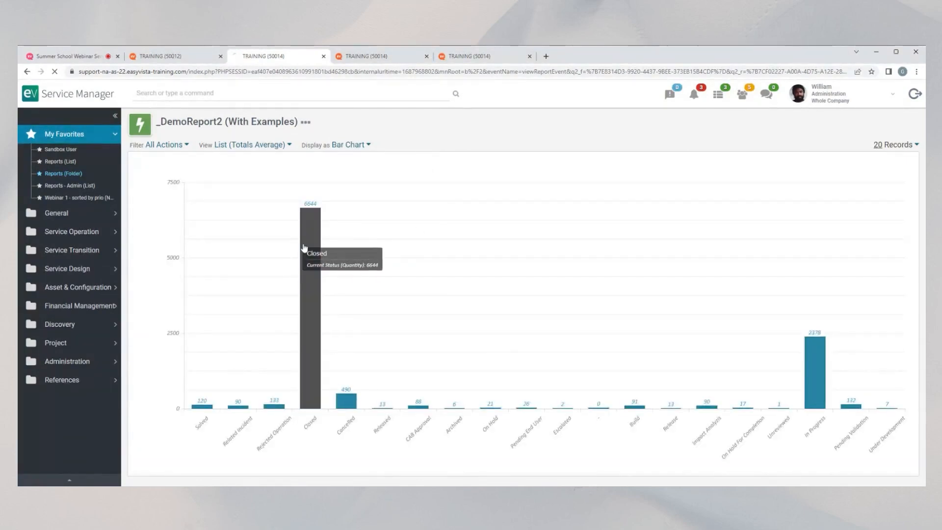
pyautogui.click(369, 146)
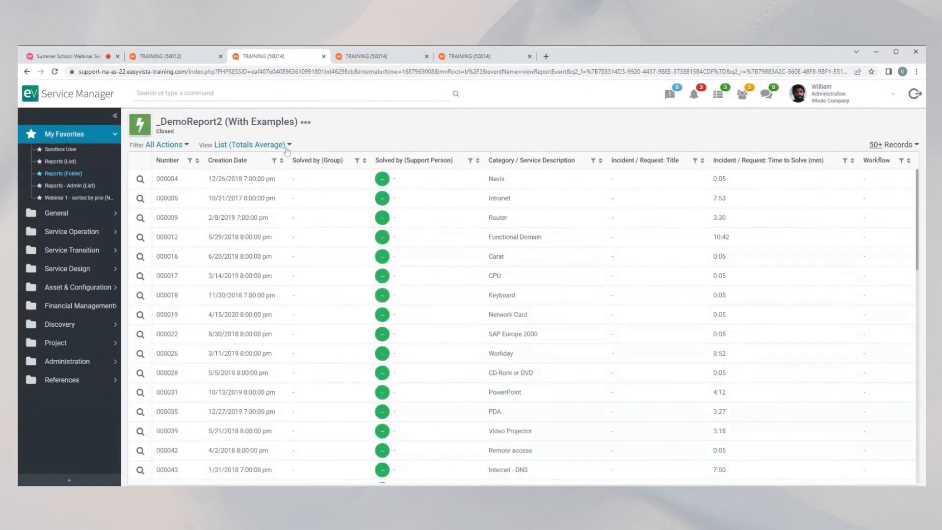
pyautogui.click(286, 150)
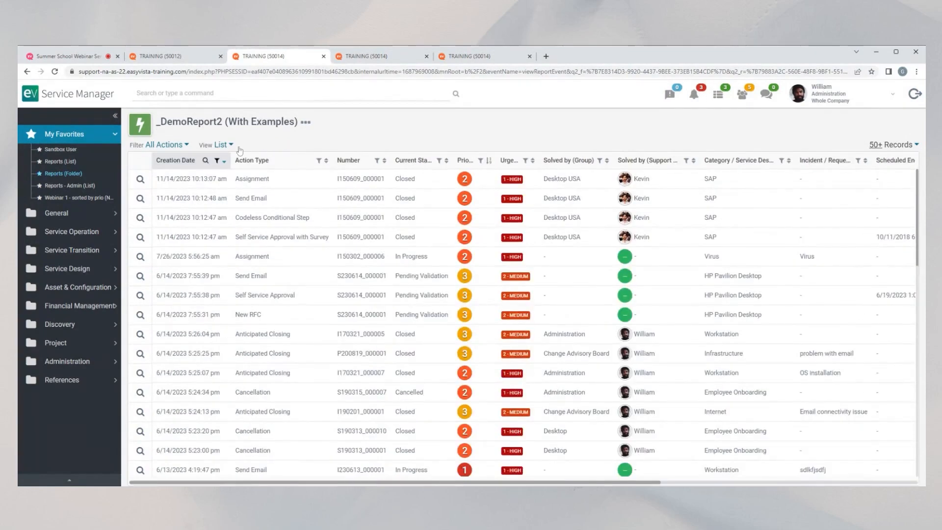
pyautogui.click(224, 146)
pyautogui.click(230, 184)
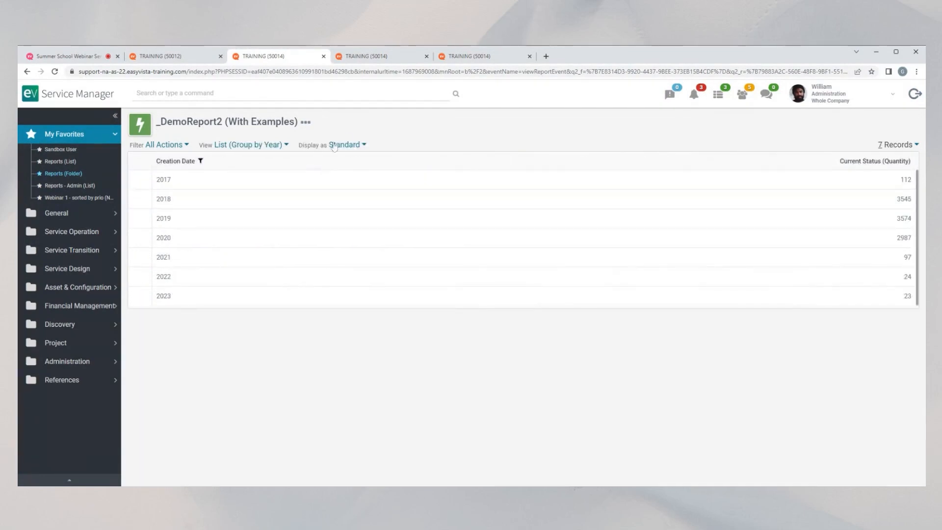
# - Display the yearly action quantities as a line chart
pyautogui.click(346, 145)
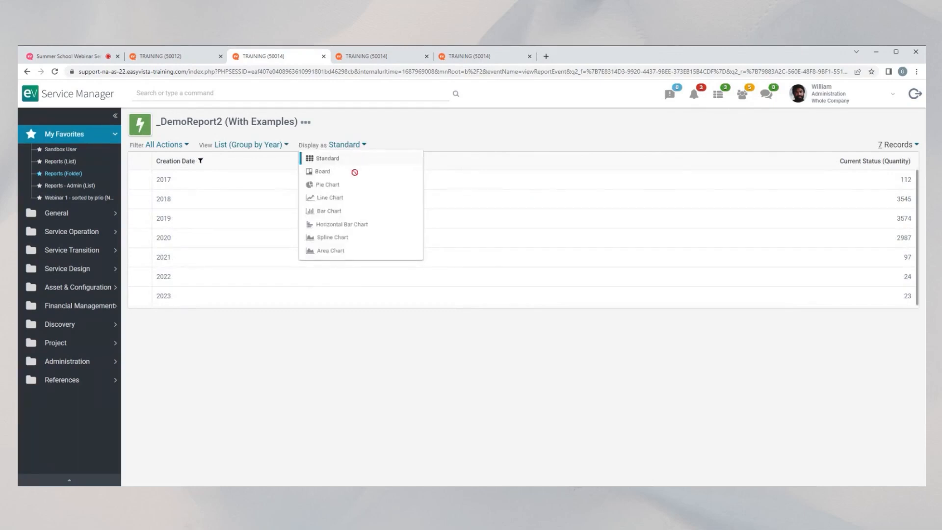
pyautogui.click(338, 199)
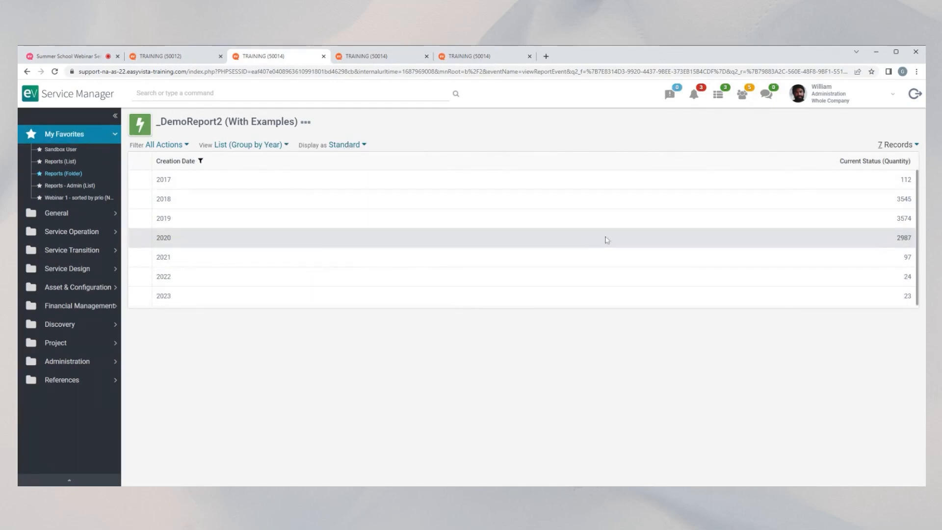
pyautogui.click(358, 145)
pyautogui.click(479, 132)
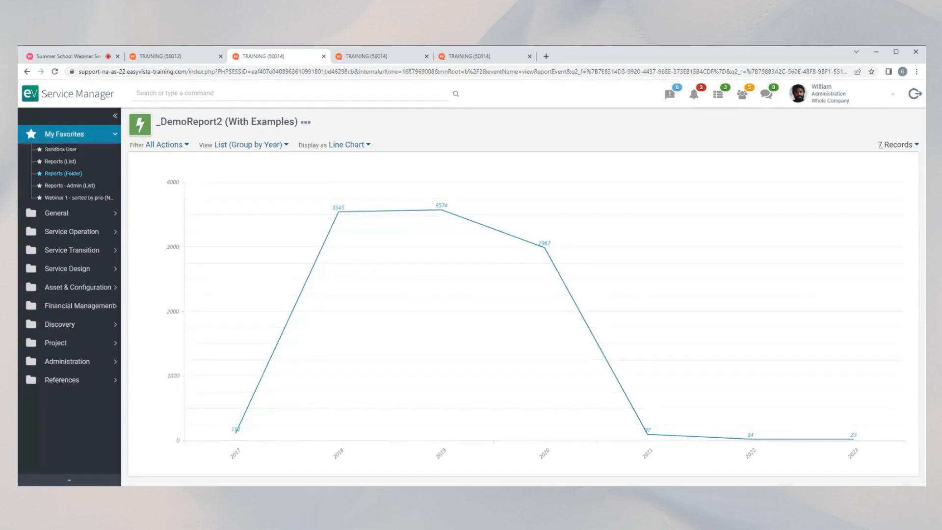
# - Apply the Completed Actions filter and review its Real End Date and Action Type conditions in the report editor
pyautogui.click(165, 146)
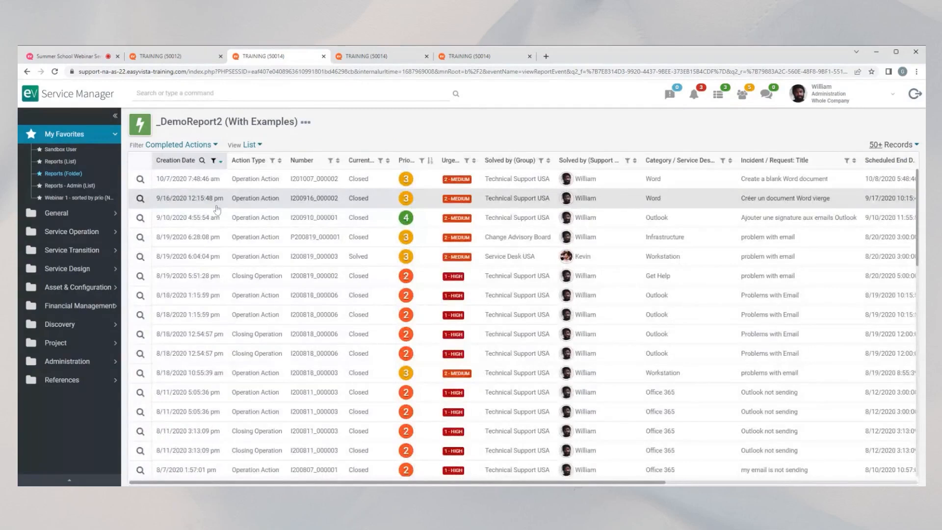
pyautogui.click(261, 146)
pyautogui.click(305, 122)
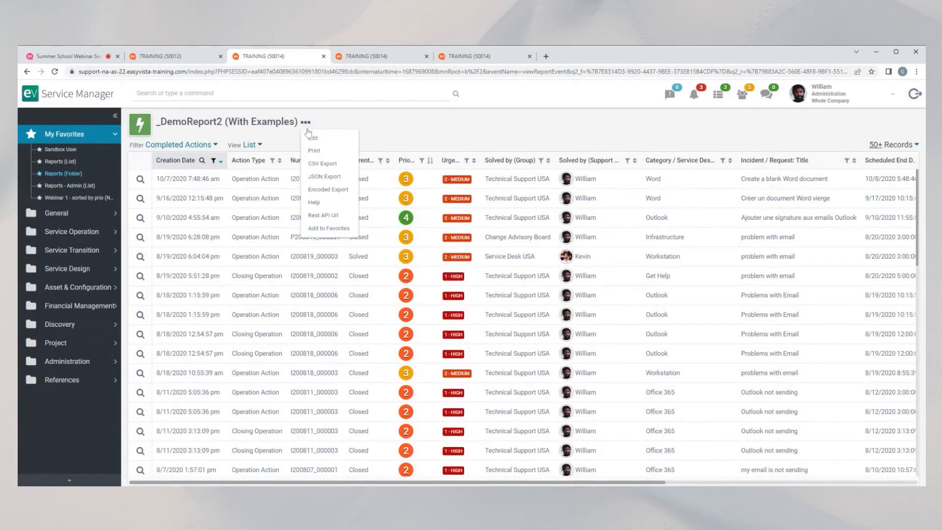
pyautogui.click(332, 192)
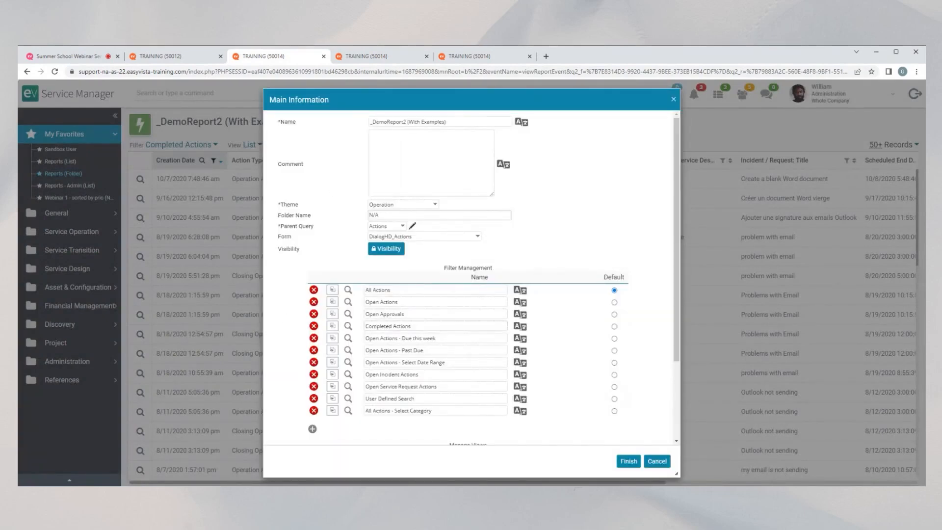
pyautogui.click(349, 327)
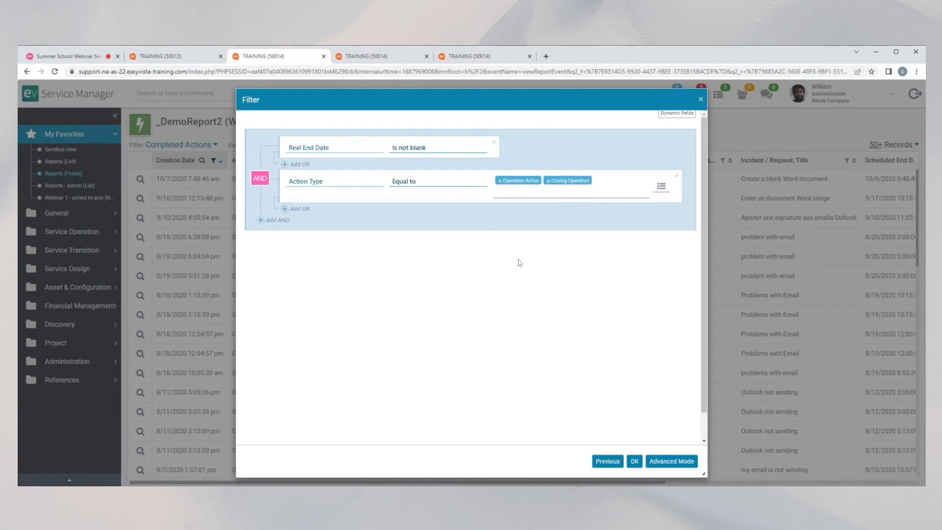
pyautogui.click(700, 99)
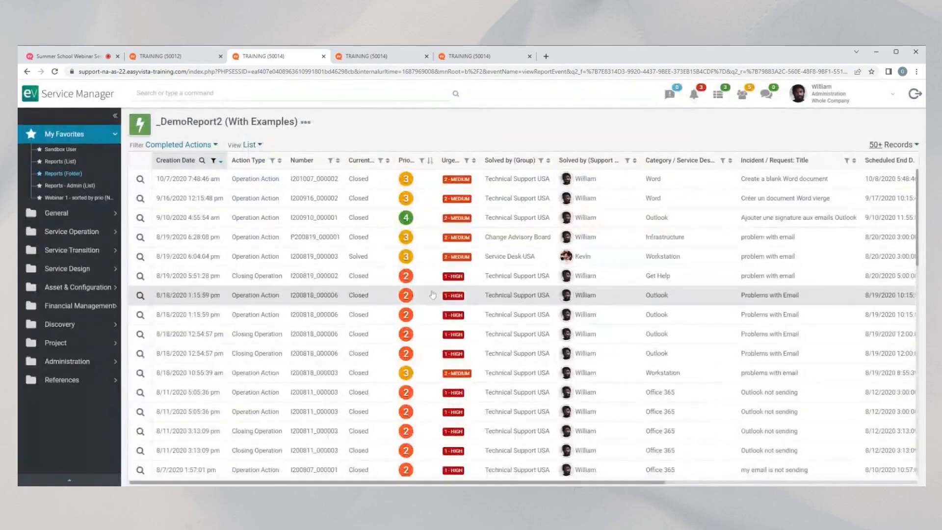
# - Apply the Open Actions - Select Date Range filter and set the Scheduled End Date range to start 01/01/2023 at 12:00 AM
pyautogui.click(181, 144)
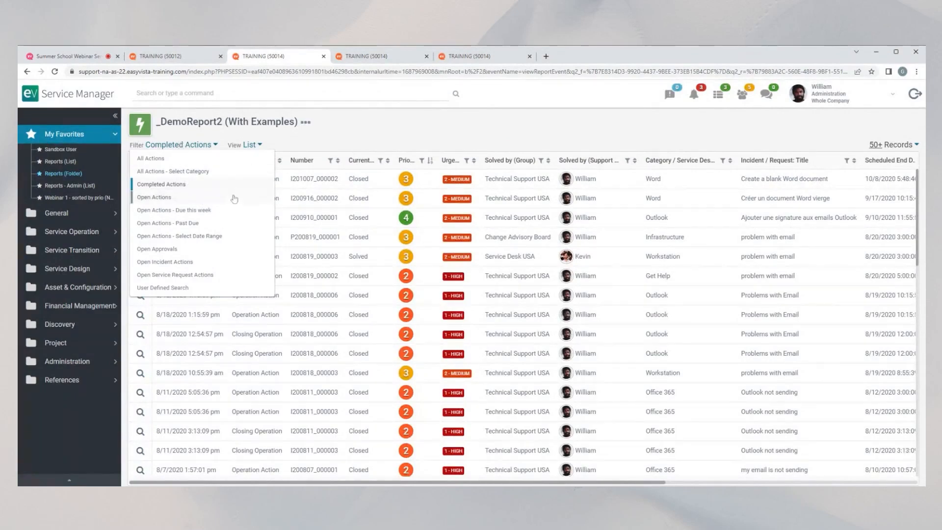
pyautogui.click(166, 239)
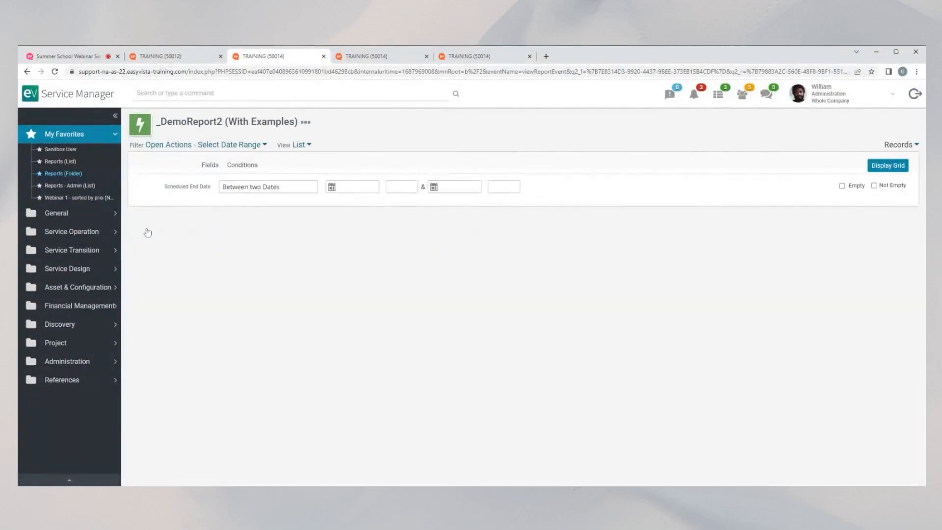
pyautogui.click(338, 189)
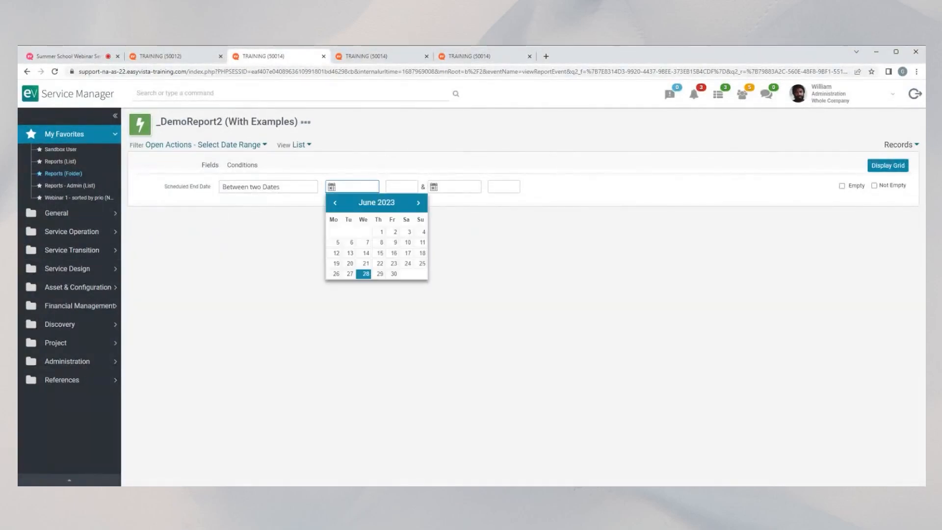
pyautogui.click(335, 204)
pyautogui.click(335, 203)
pyautogui.click(335, 203)
pyautogui.click(335, 203)
pyautogui.click(335, 203)
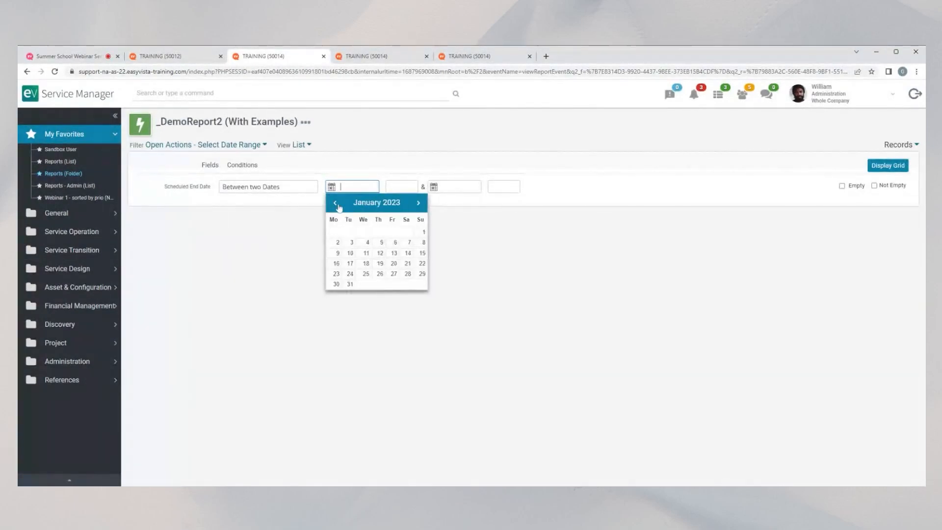
pyautogui.click(421, 232)
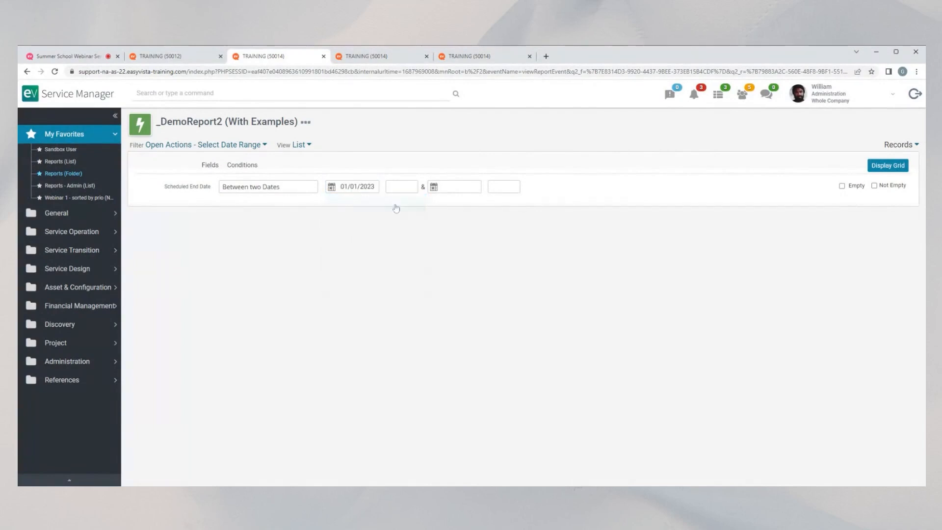
pyautogui.click(401, 187)
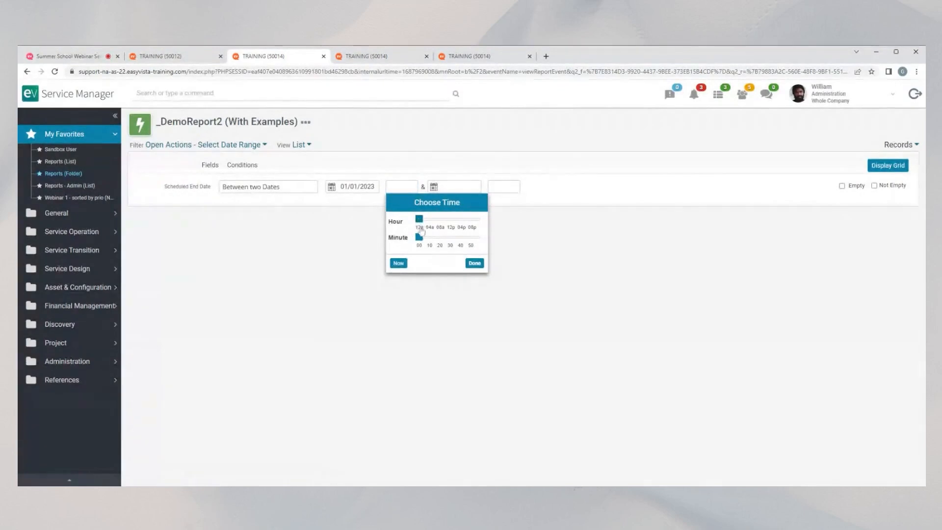
pyautogui.moveTo(419, 225); pyautogui.dragTo(415, 221)
pyautogui.click(475, 264)
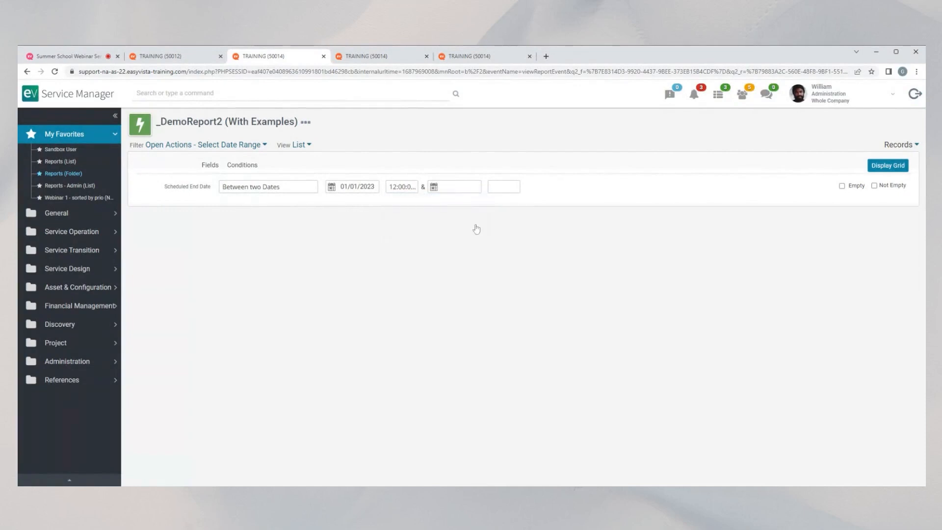
# - Set the Scheduled End Date range to end on 06/28/2023 at the current time, and display the matching records
pyautogui.click(434, 186)
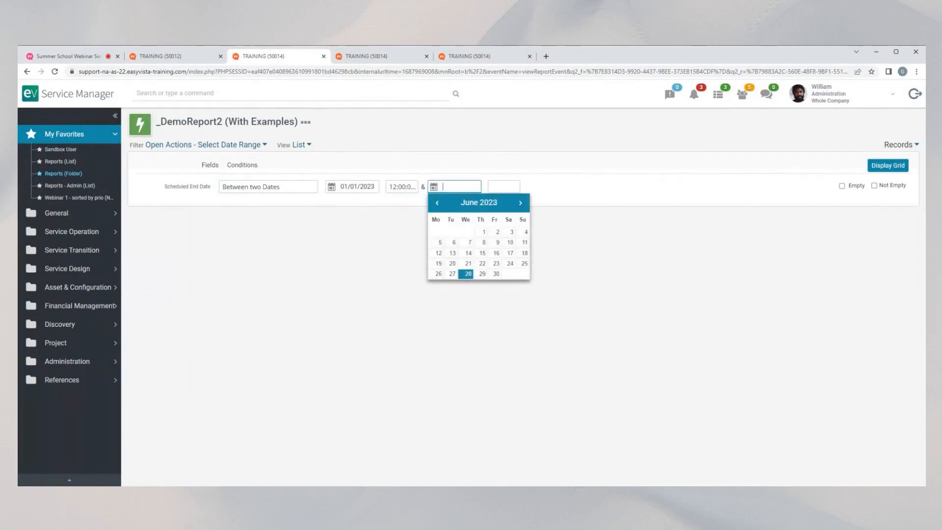
pyautogui.click(469, 274)
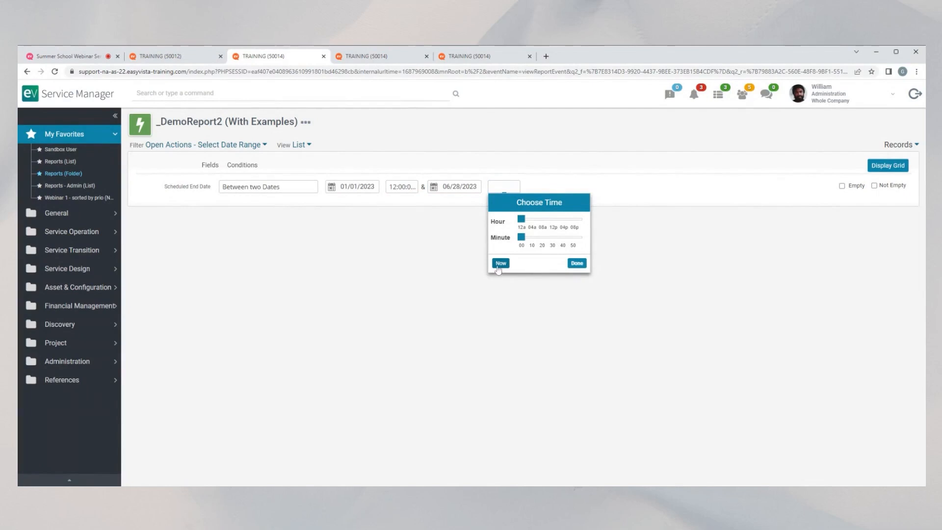
pyautogui.click(500, 264)
pyautogui.click(577, 263)
pyautogui.click(879, 167)
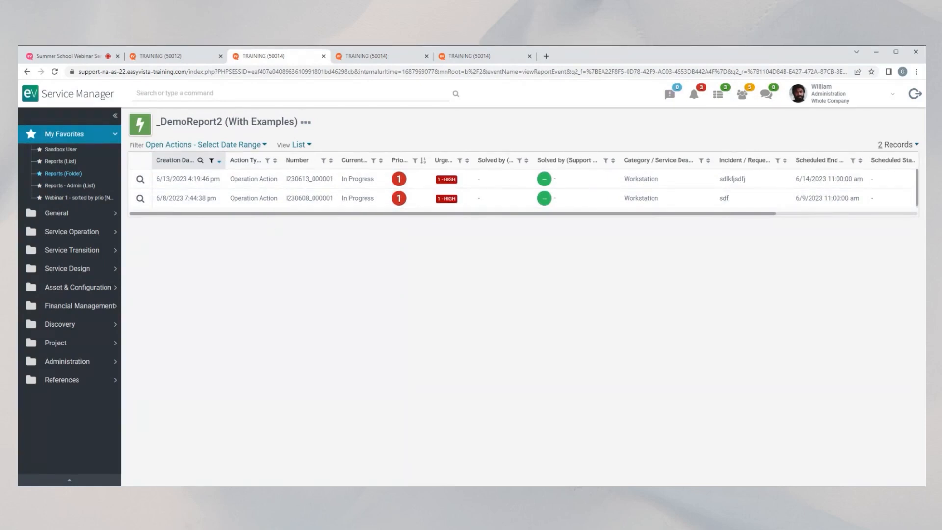
# - Apply the User Defined Search filter with Current Status equal to On Hold, and display the matching records
pyautogui.click(254, 145)
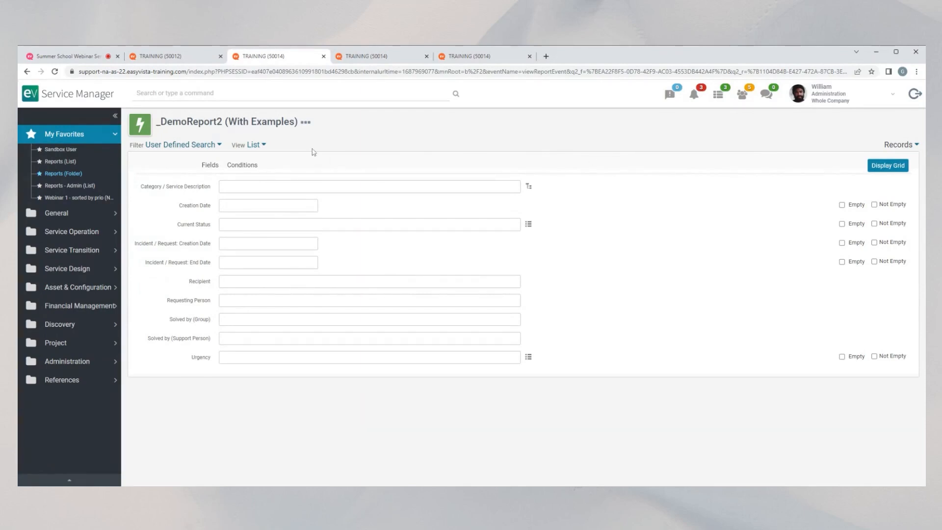
pyautogui.click(256, 210)
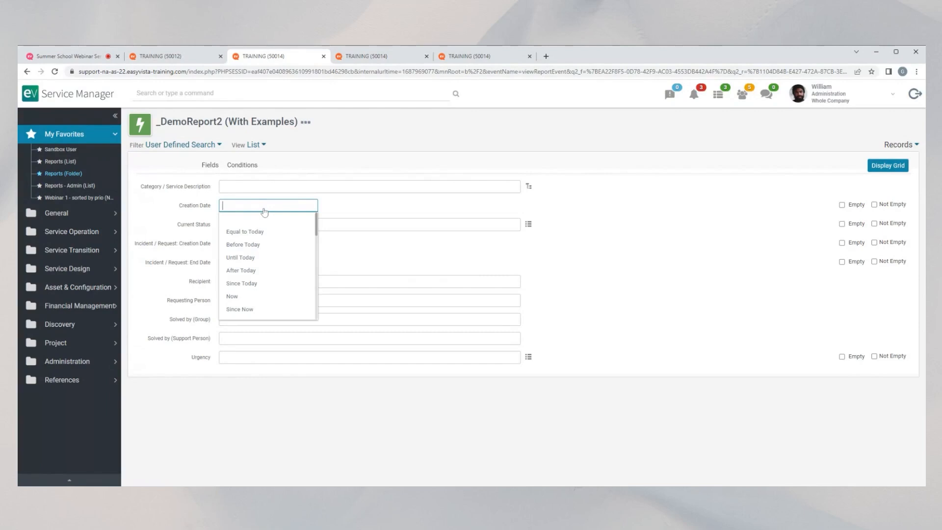
pyautogui.click(361, 210)
pyautogui.click(294, 224)
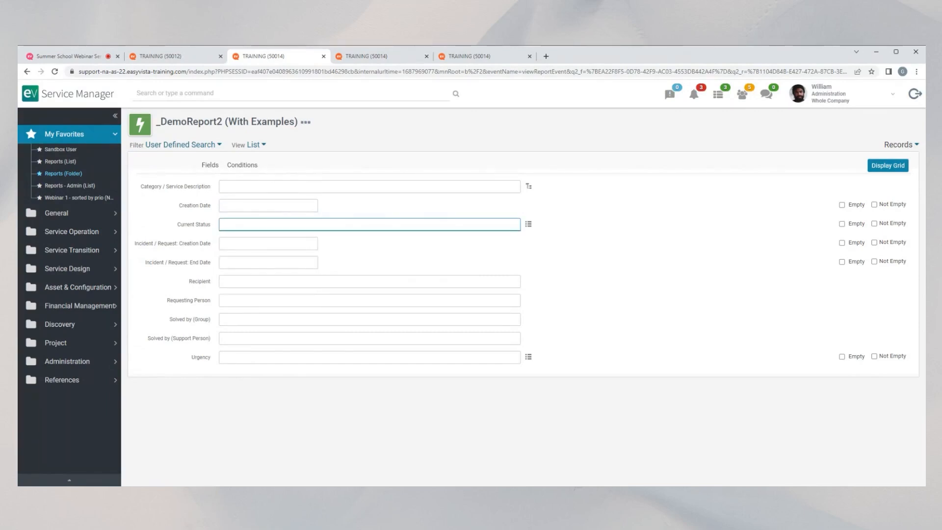
pyautogui.click(529, 224)
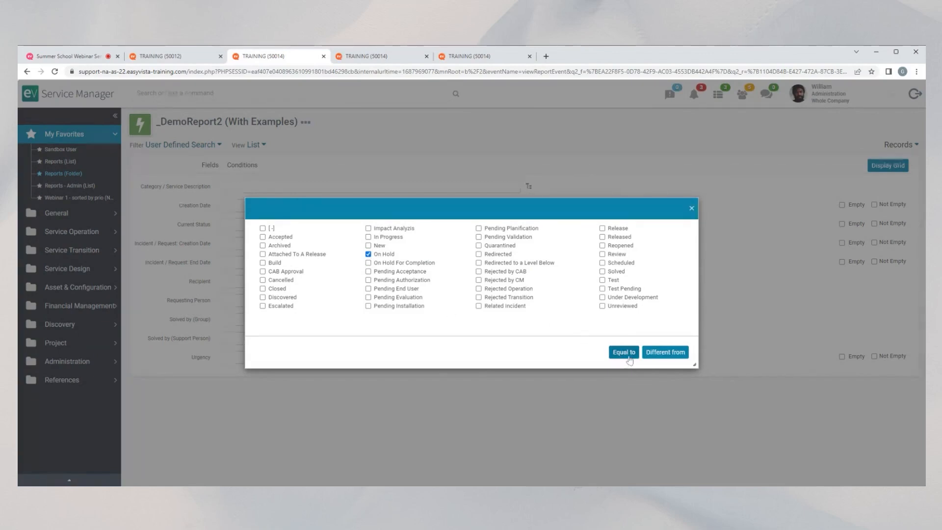
pyautogui.click(628, 359)
pyautogui.click(887, 165)
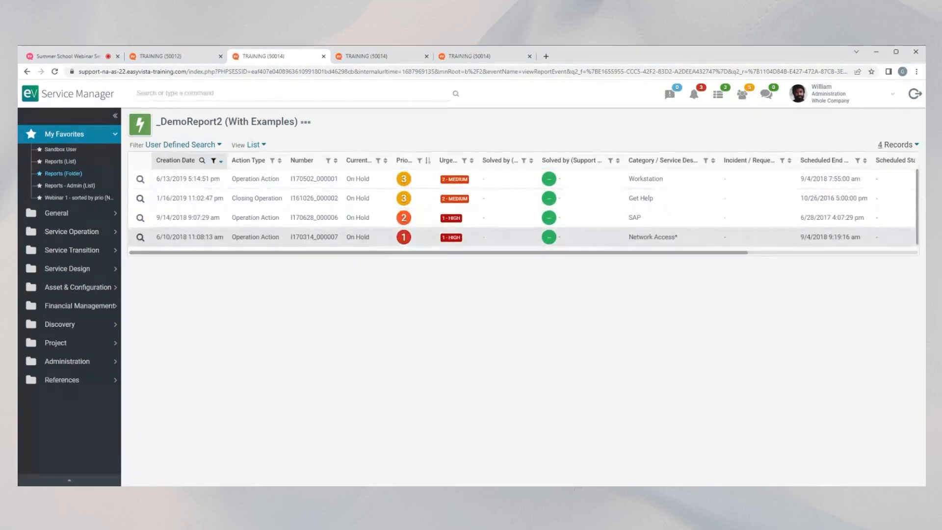
# - Switch to the All Actions filter and back to User Defined Search to get a blank set of search conditions
pyautogui.click(214, 145)
pyautogui.click(173, 289)
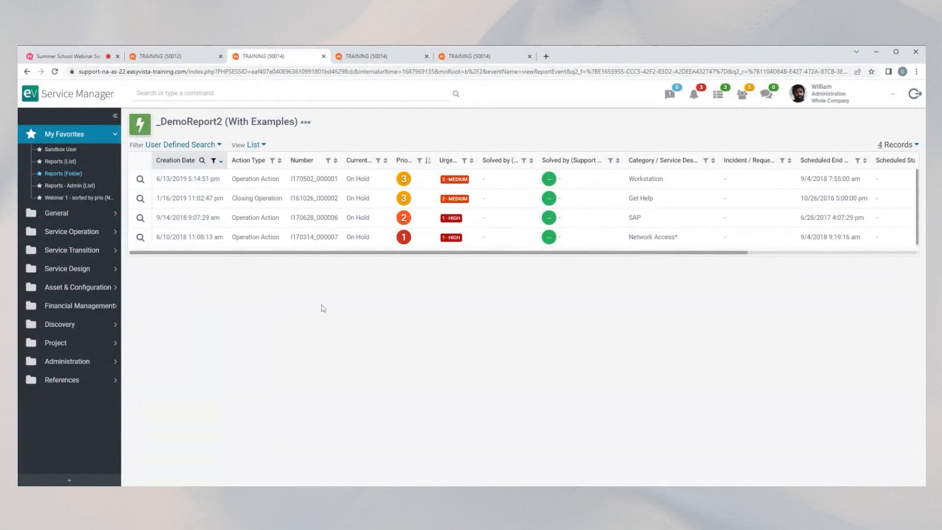
pyautogui.click(211, 147)
pyautogui.click(203, 162)
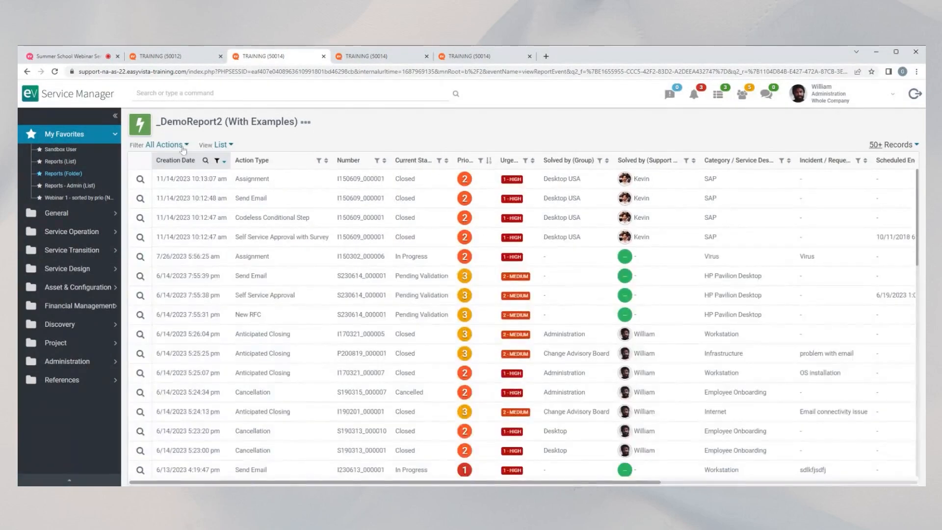
pyautogui.click(182, 145)
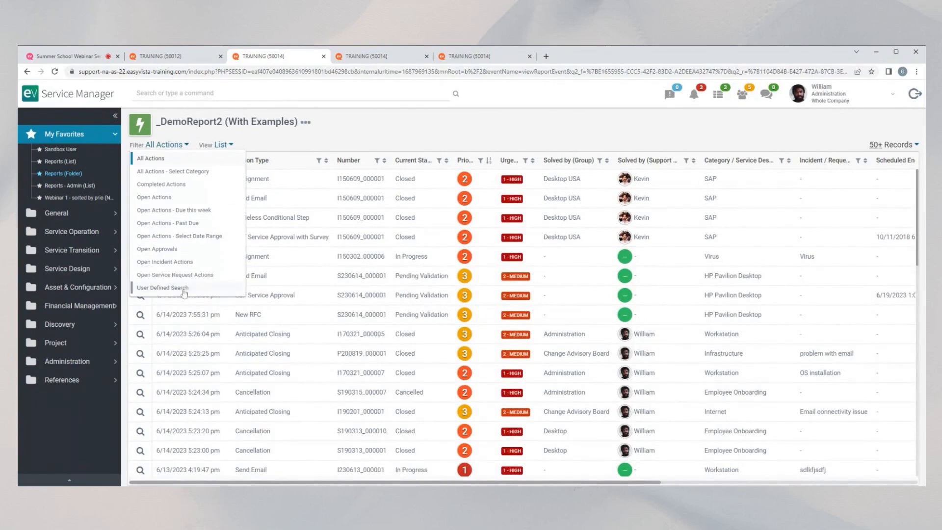
pyautogui.click(183, 290)
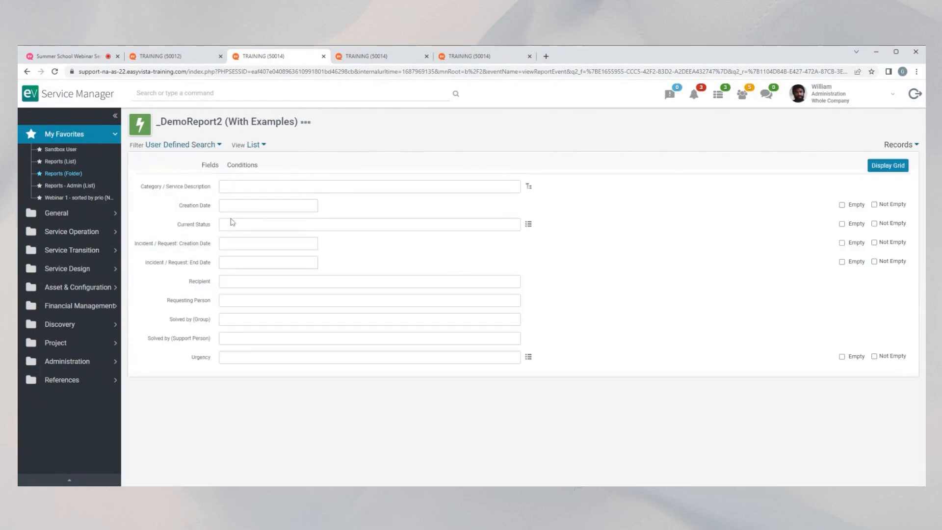
# - Edit the report and open the dynamic fields of its User Defined Search filter
pyautogui.click(306, 124)
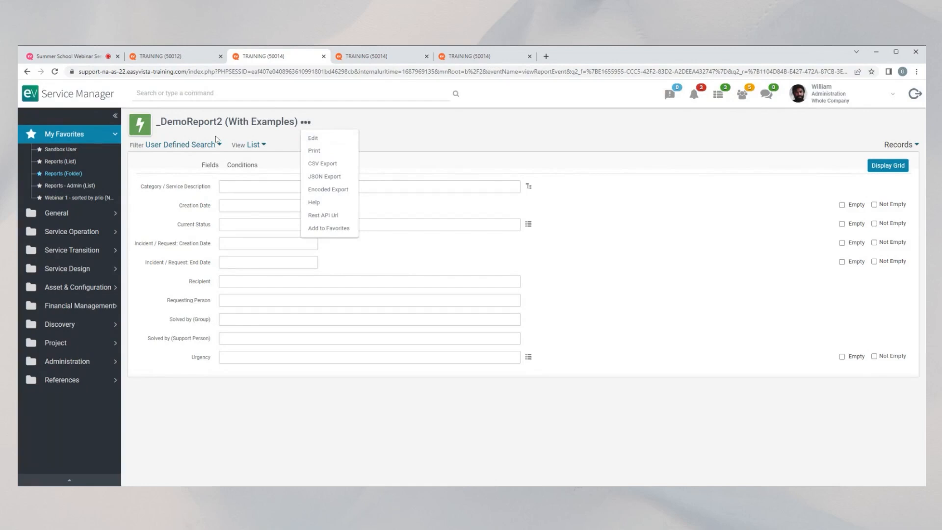
pyautogui.click(318, 141)
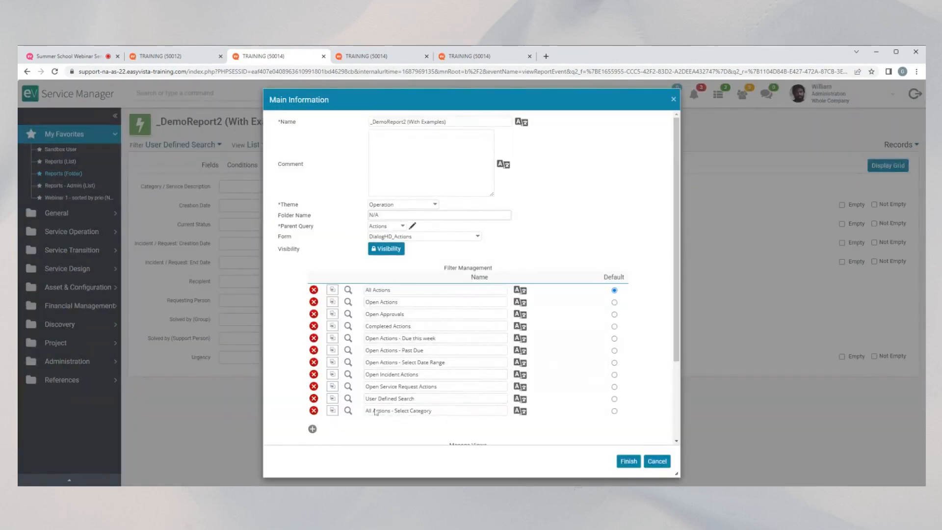
pyautogui.scroll(-3, 375, 412)
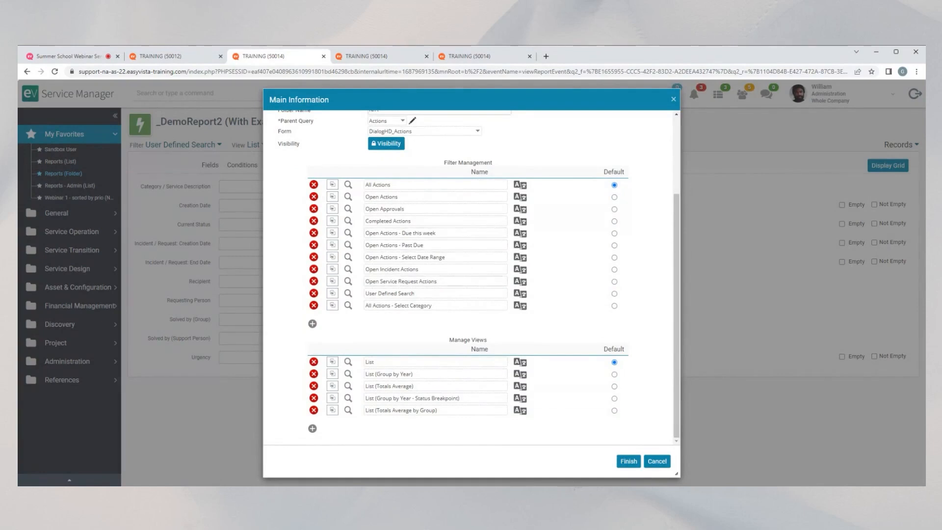
pyautogui.click(348, 292)
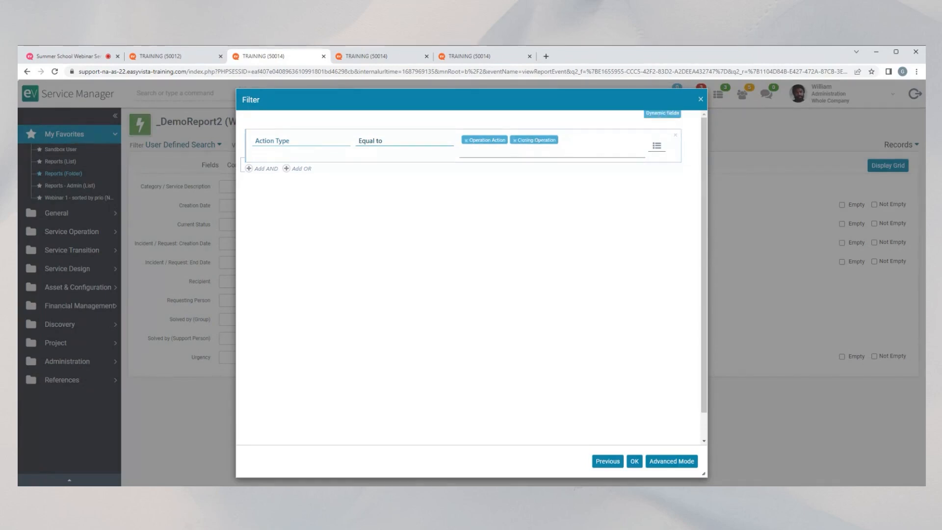
pyautogui.click(657, 118)
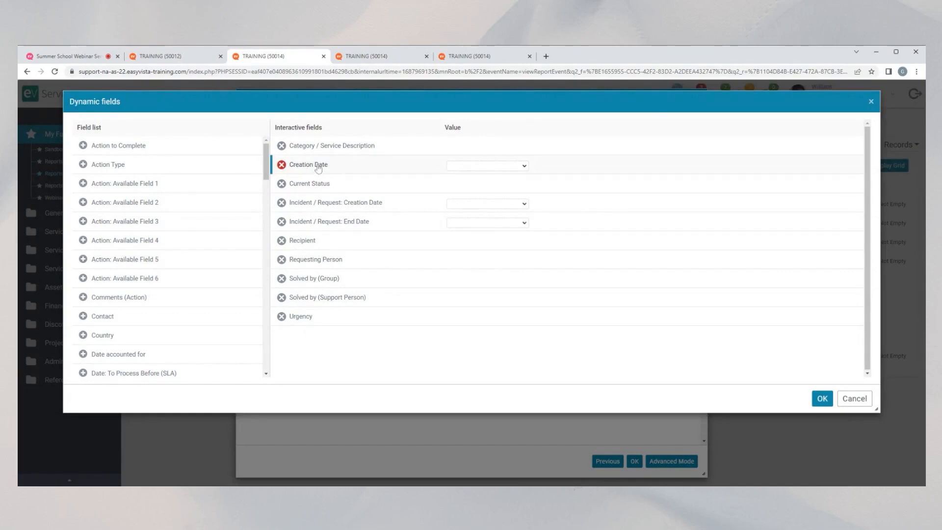
# - Replace Urgency with Country in the interactive fields, and save the filter and the report
pyautogui.click(282, 316)
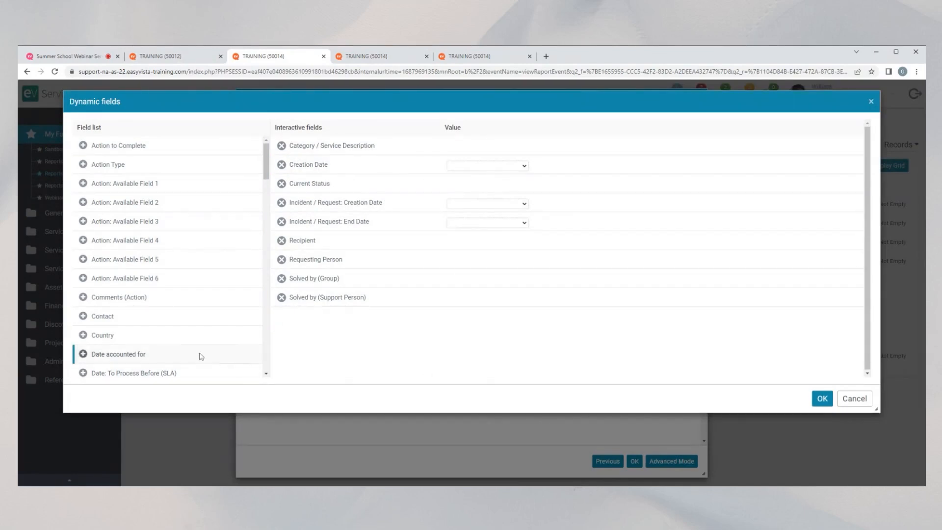
pyautogui.click(82, 335)
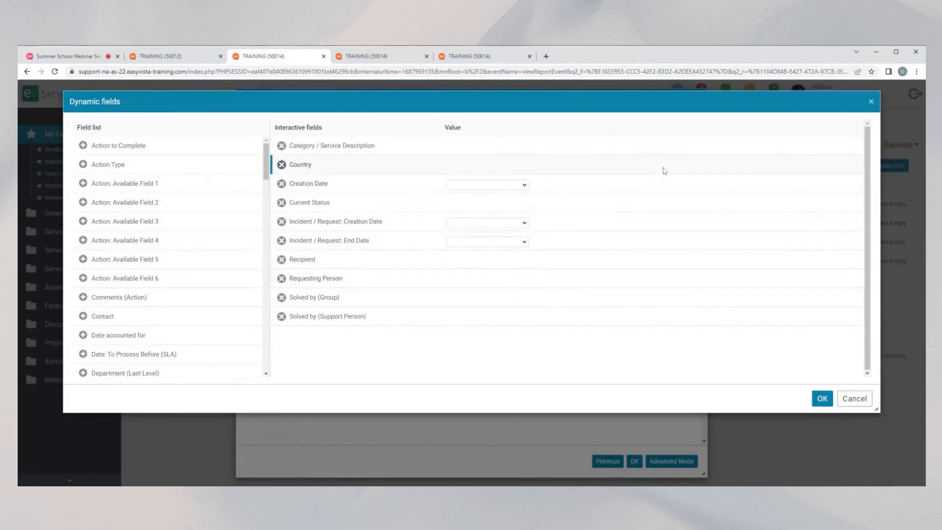
pyautogui.click(826, 403)
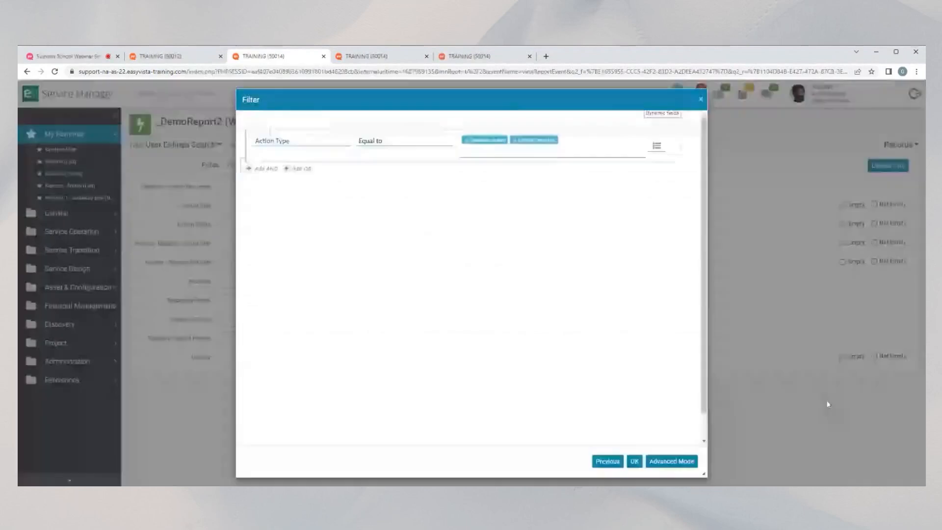
pyautogui.click(633, 461)
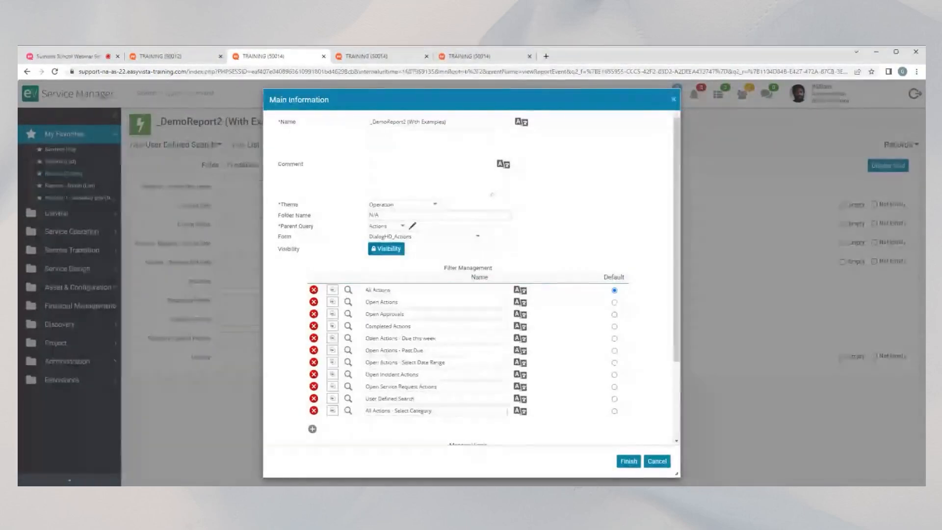
pyautogui.press('Return')
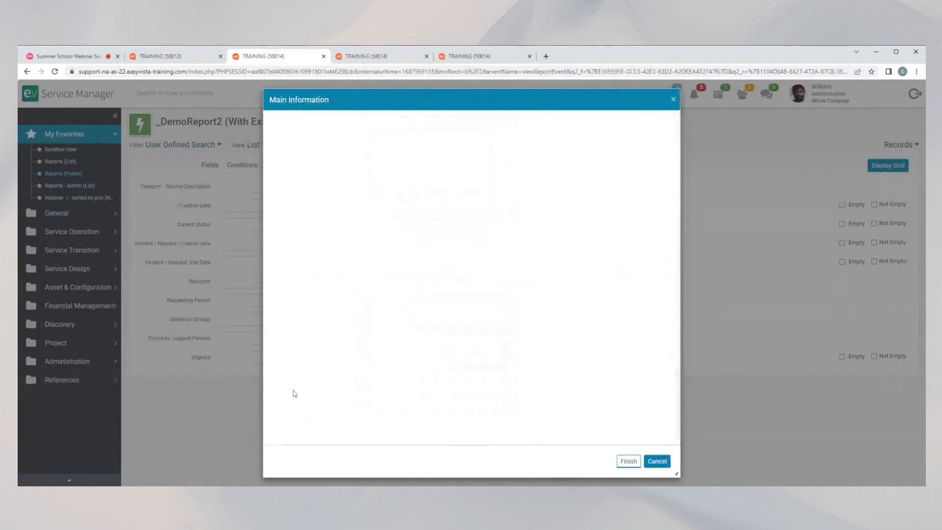